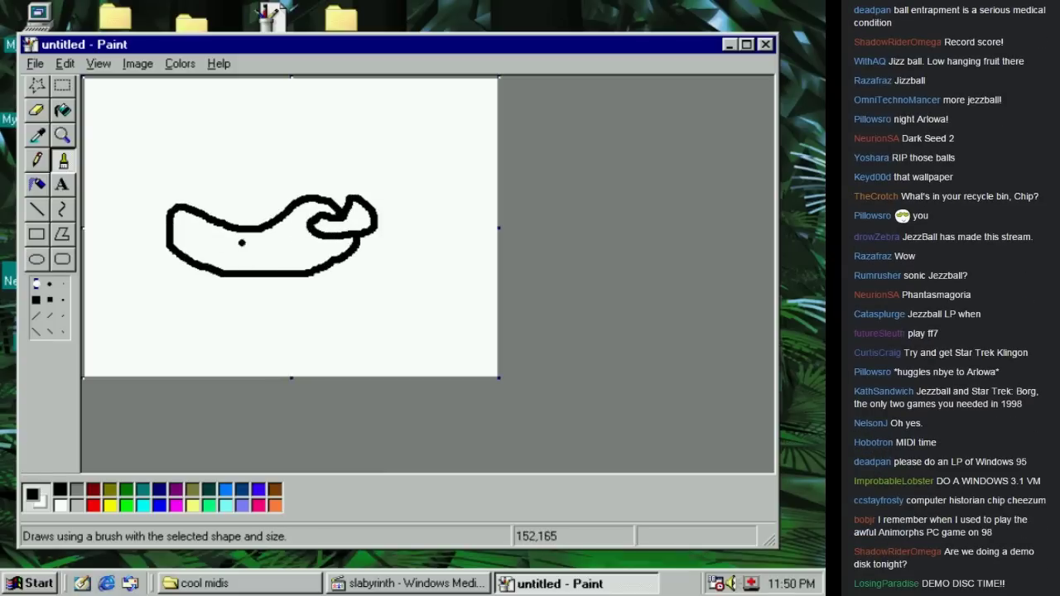
Brush in the smile, the joined eye outline with two pupils, and the head contours on both sides of the face
left_click_drag(232, 261, 267, 238)
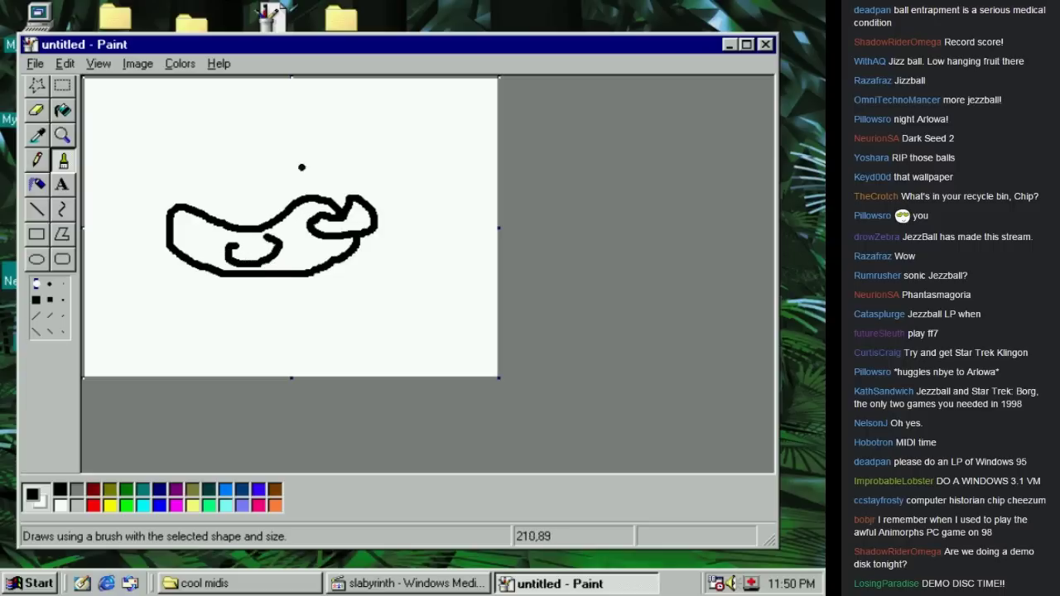
mouse_move(365, 205)
left_mouse_down()
mouse_move(381, 122)
mouse_move(342, 174)
mouse_move(316, 184)
mouse_move(211, 118)
mouse_move(166, 143)
mouse_move(199, 208)
left_mouse_up()
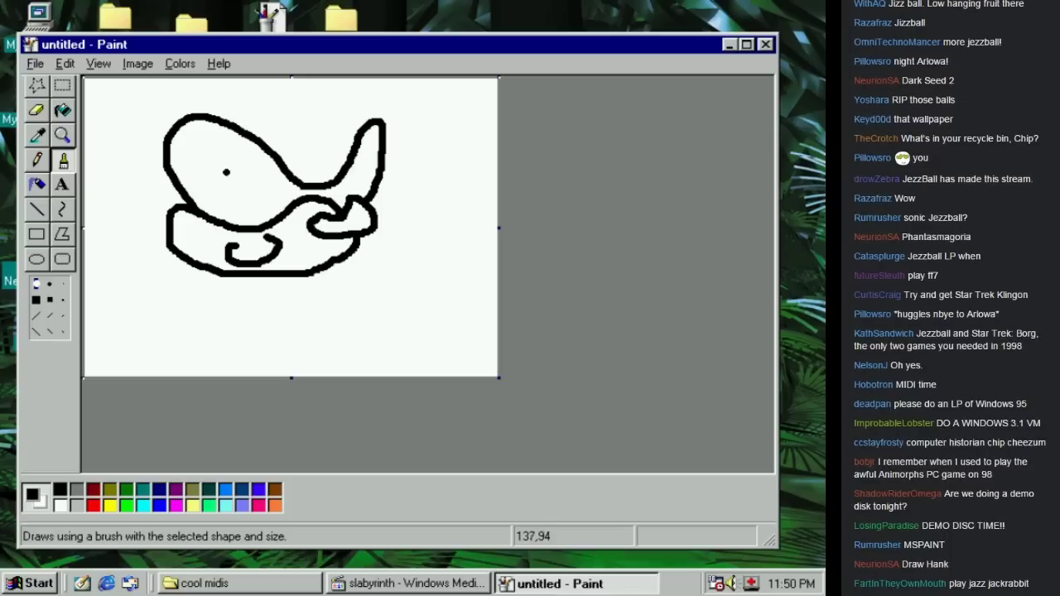
left_click_drag(222, 170, 219, 171)
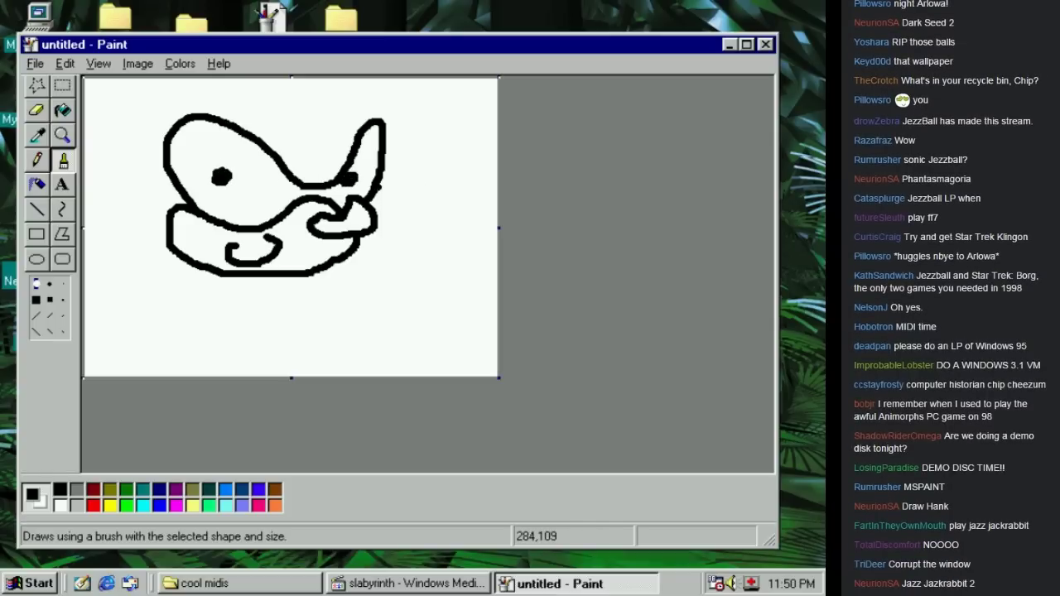
mouse_move(384, 193)
left_mouse_down()
mouse_move(399, 176)
mouse_move(396, 104)
left_mouse_up()
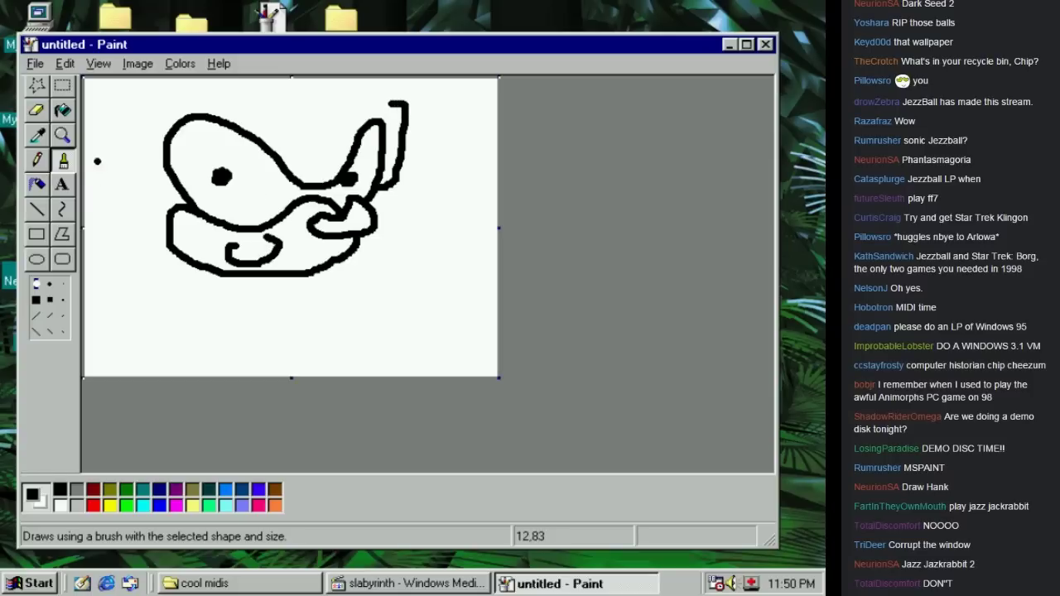
mouse_move(159, 181)
left_mouse_down()
mouse_move(152, 117)
mouse_move(180, 93)
mouse_move(242, 107)
left_mouse_up()
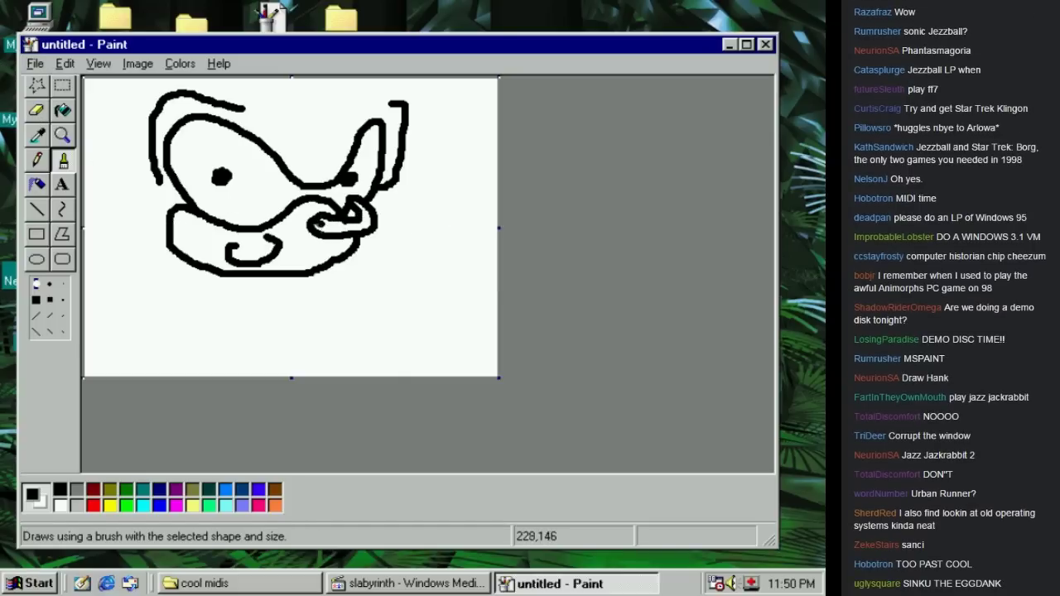
Fill the character's nose solid black
left_click_drag(317, 226, 311, 224)
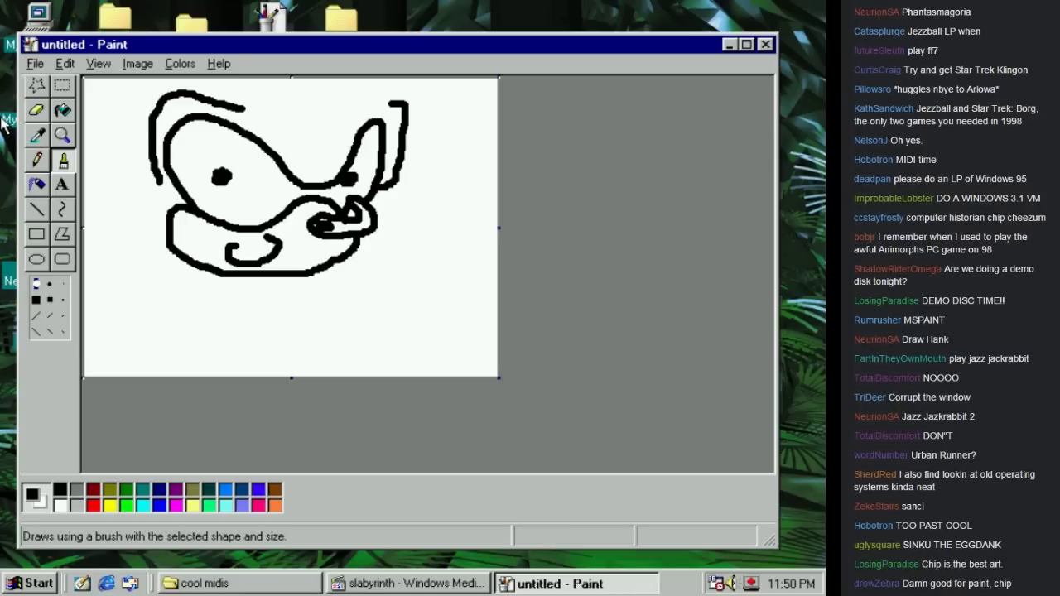
left_click(63, 110)
left_click(336, 225)
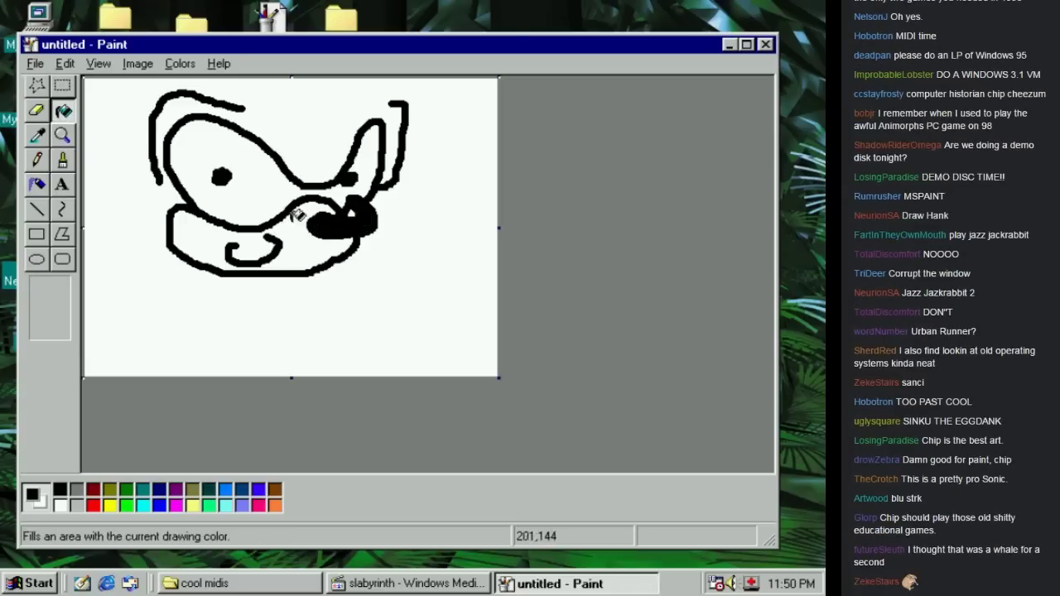
Brush black jagged ears along the canvas's upper edge, above both sides of the head
left_click(63, 160)
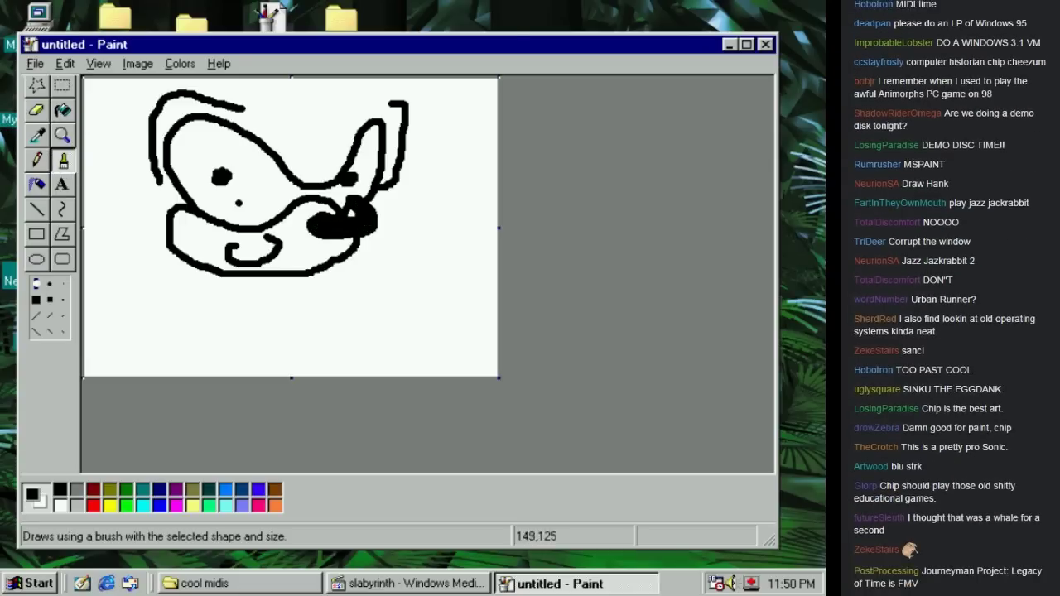
left_click(185, 181)
left_click_drag(412, 109, 442, 96)
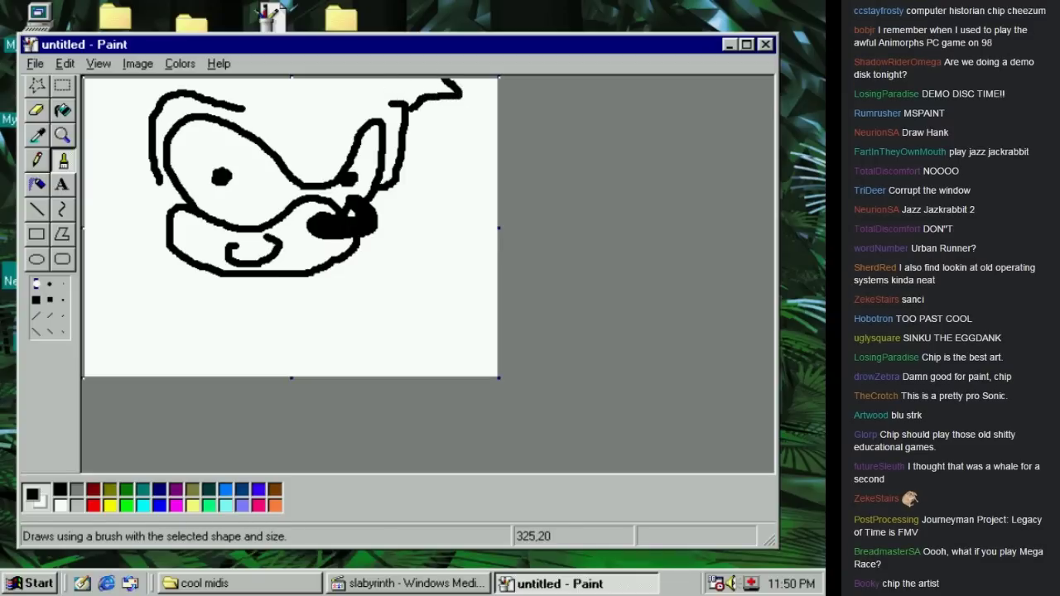
mouse_move(416, 101)
left_mouse_down()
mouse_move(440, 89)
mouse_move(397, 87)
left_mouse_up()
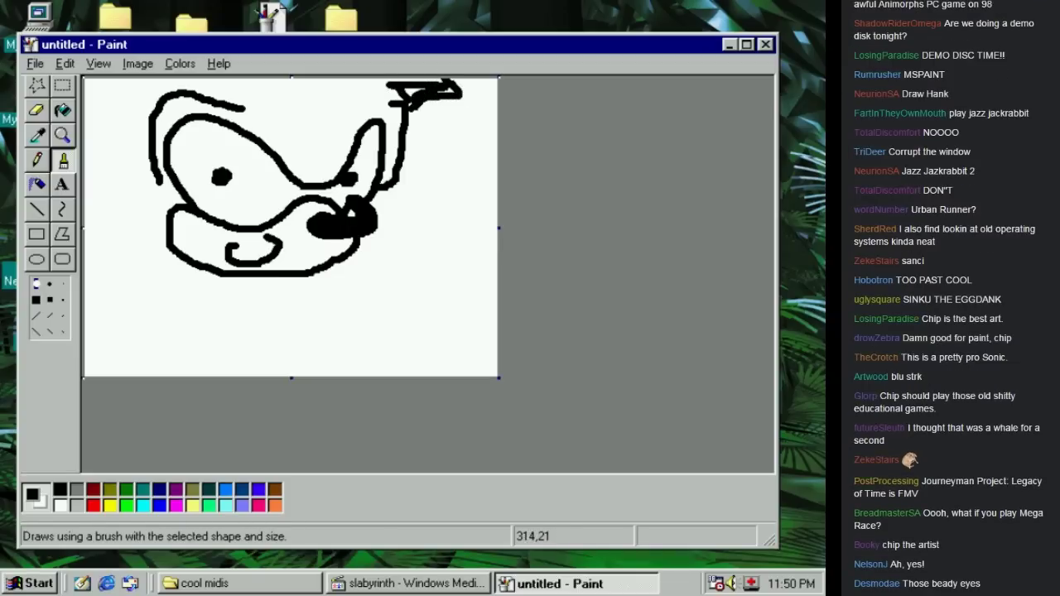
mouse_move(133, 100)
left_mouse_down()
mouse_move(188, 73)
mouse_move(199, 80)
mouse_move(150, 84)
left_mouse_up()
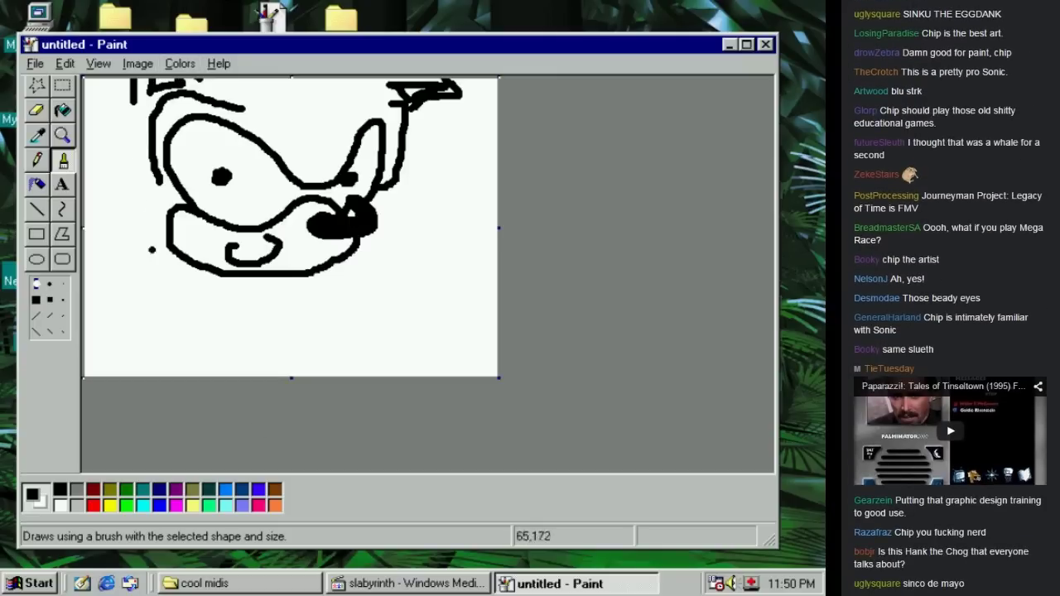
Switch to Windows Media Player, rewind the slabyrinth clip to near its beginning, and minimize the player
left_click(403, 584)
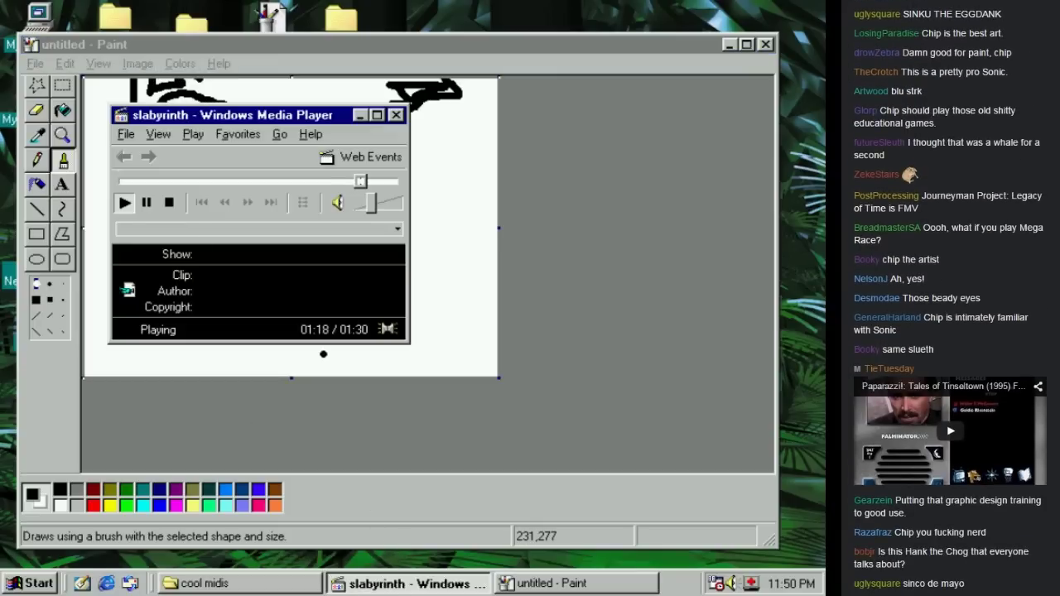
left_click(130, 182)
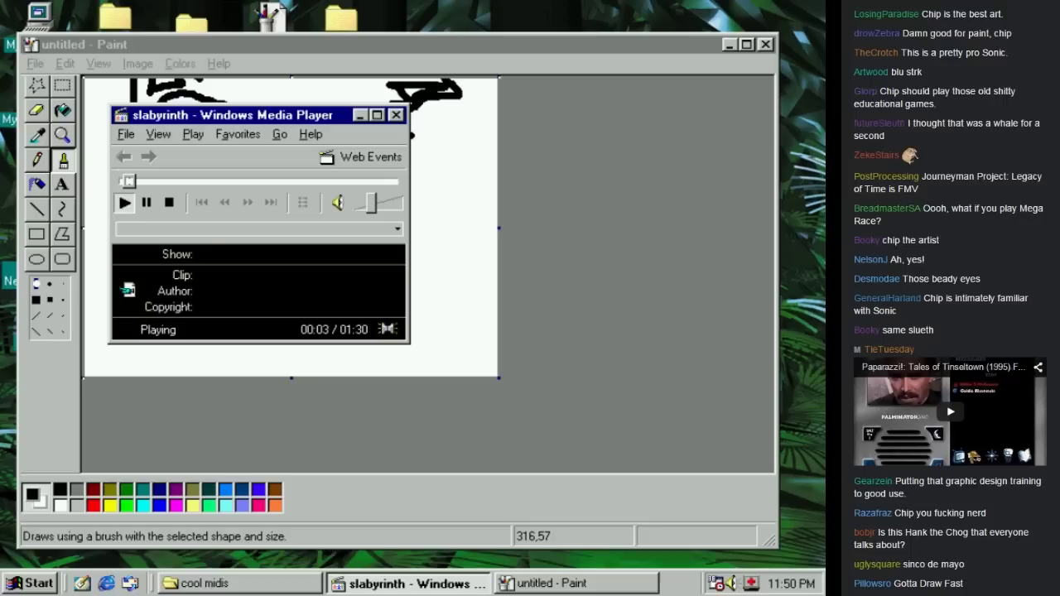
left_click(361, 115)
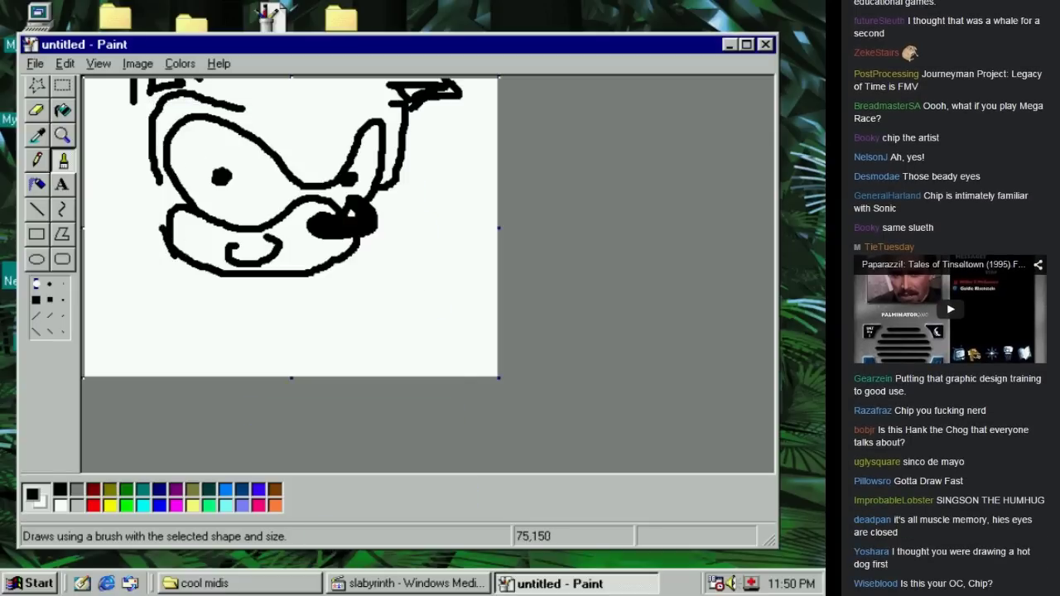
Draw the pointed line beside the muzzle and the bent arm below the left side of the head
left_click_drag(156, 221, 144, 195)
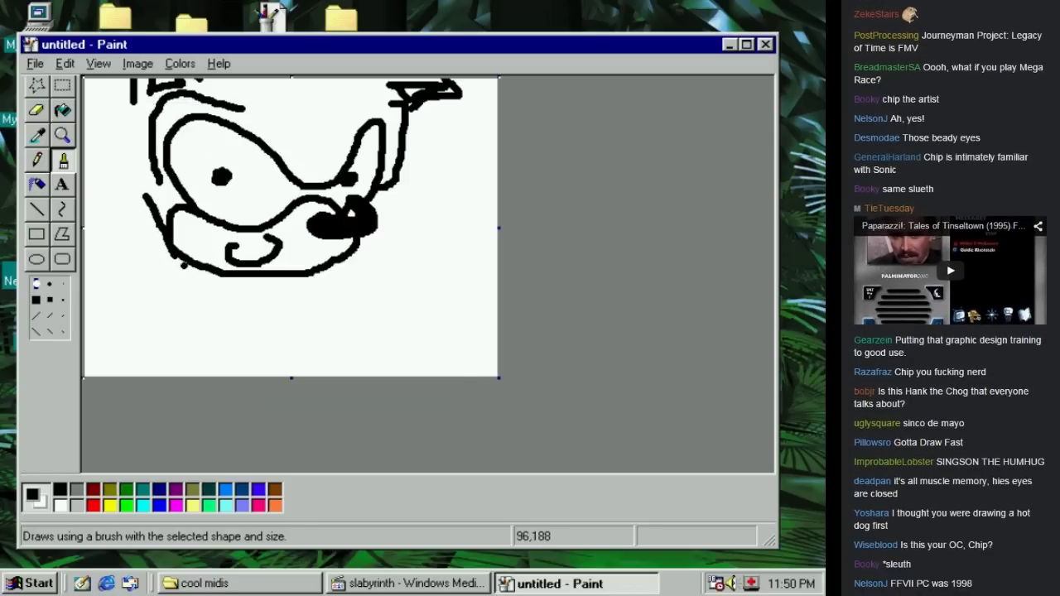
mouse_move(184, 263)
left_mouse_down()
mouse_move(139, 299)
mouse_move(131, 351)
mouse_move(170, 332)
left_mouse_up()
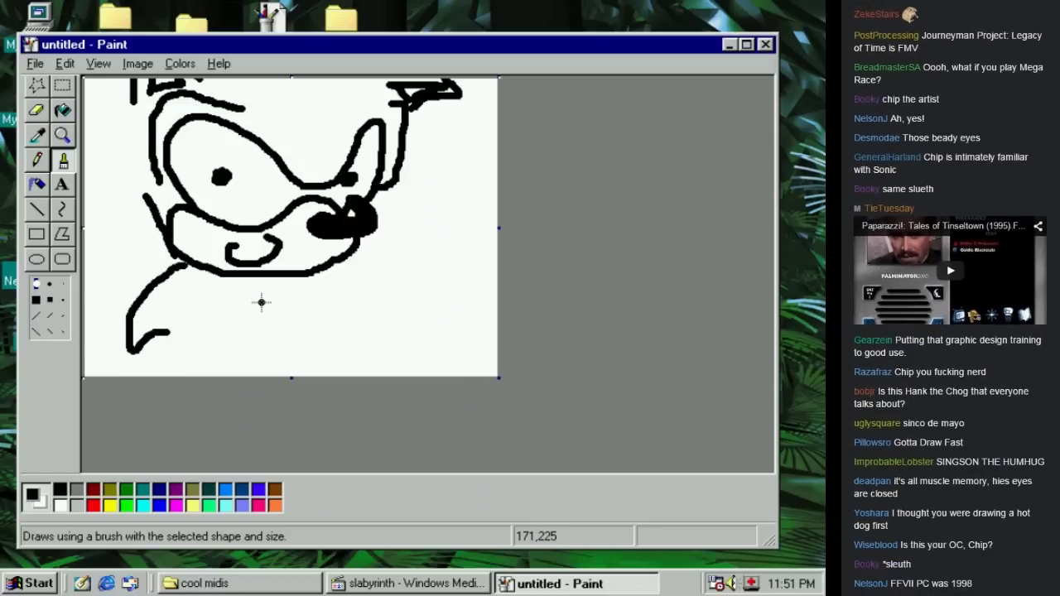
mouse_move(194, 287)
left_mouse_down()
mouse_move(158, 341)
mouse_move(187, 362)
left_mouse_up()
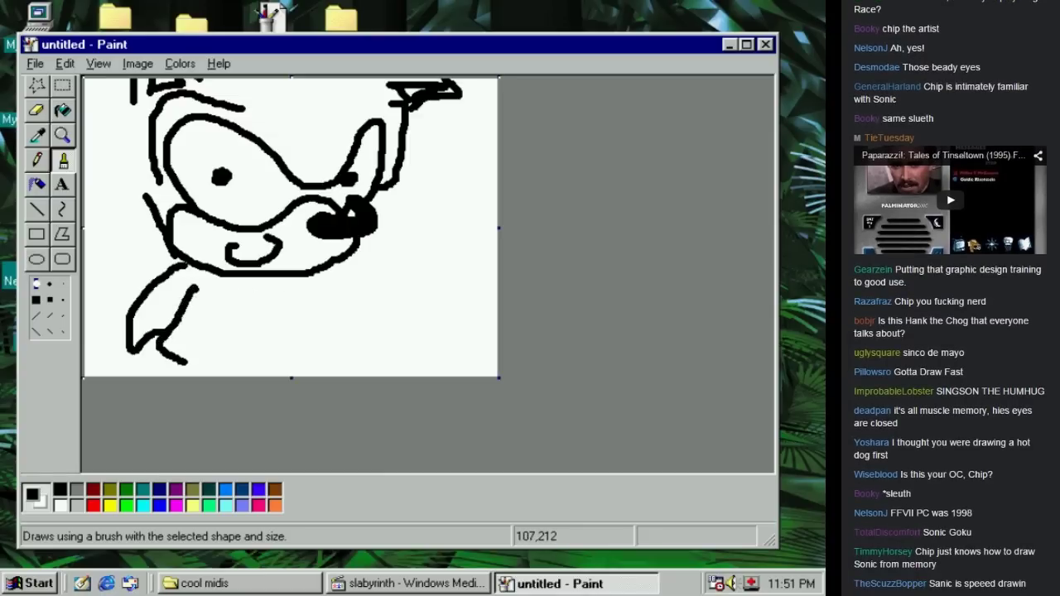
mouse_move(199, 288)
left_mouse_down()
mouse_move(184, 339)
mouse_move(224, 356)
mouse_move(195, 374)
left_mouse_up()
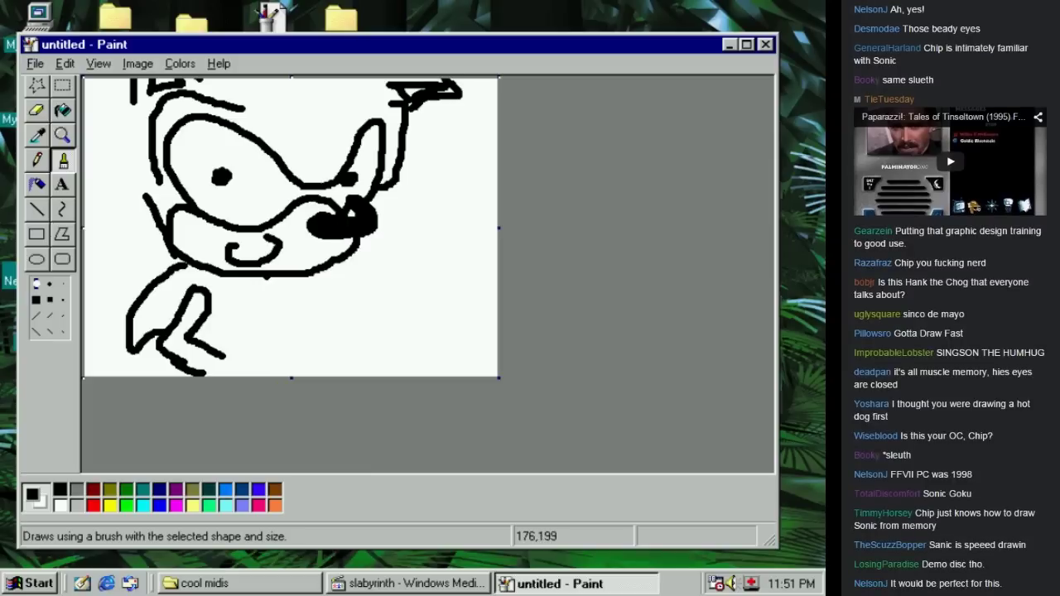
Draw the rounded torso with a raised arm and pointing hand beside the nose, plus legs along the canvas's lower edge
mouse_move(267, 279)
left_mouse_down()
mouse_move(265, 337)
mouse_move(228, 301)
mouse_move(266, 269)
left_mouse_up()
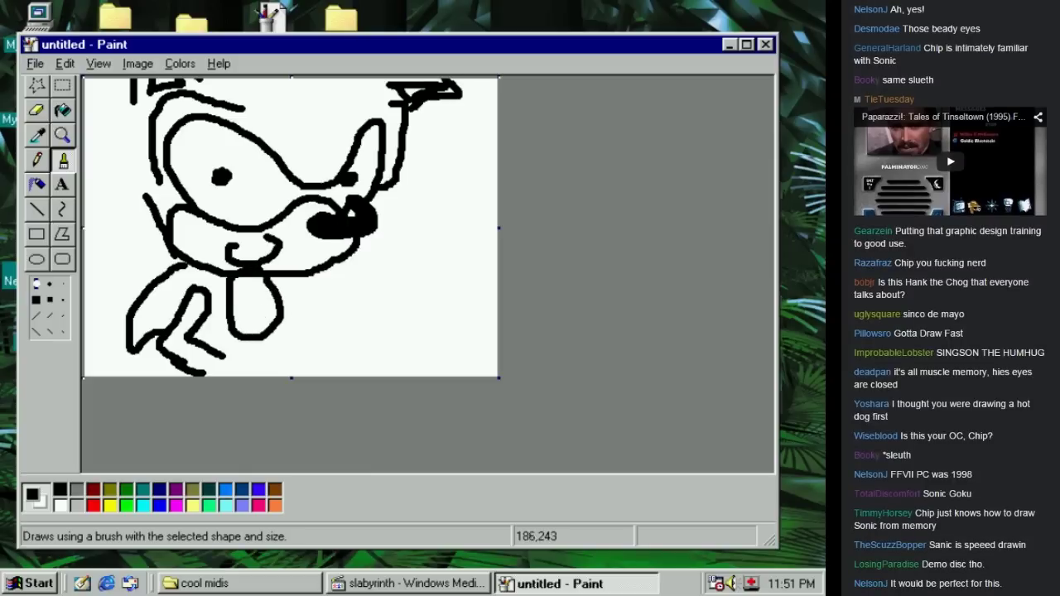
mouse_move(281, 304)
left_mouse_down()
mouse_move(333, 302)
mouse_move(373, 262)
left_mouse_up()
mouse_move(286, 314)
left_mouse_down()
mouse_move(341, 315)
mouse_move(389, 257)
mouse_move(363, 258)
mouse_move(421, 247)
mouse_move(387, 226)
left_mouse_up()
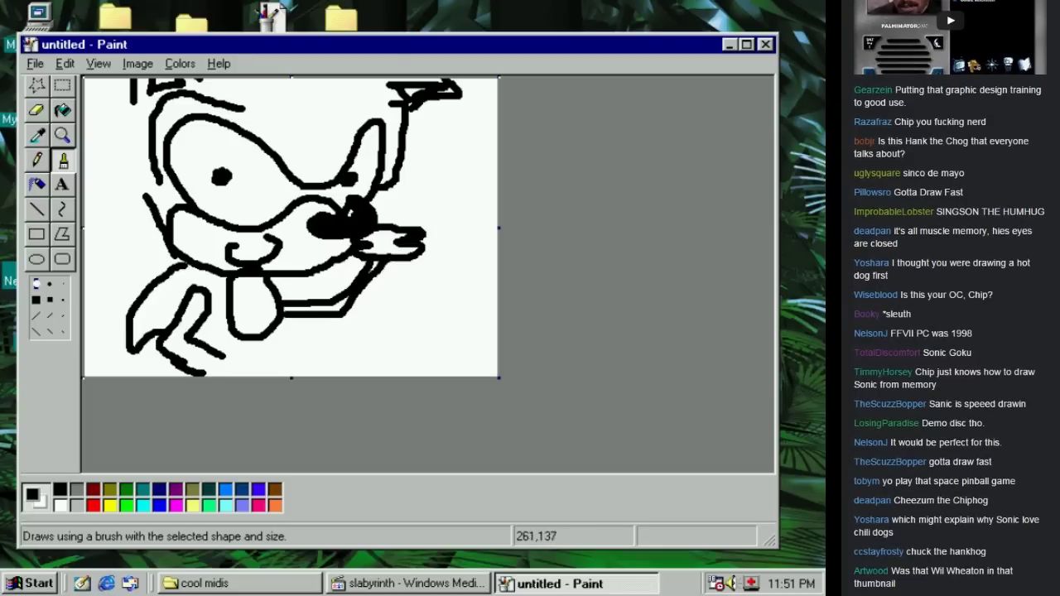
mouse_move(362, 202)
left_mouse_down()
mouse_move(386, 217)
mouse_move(386, 169)
mouse_move(399, 133)
mouse_move(411, 133)
mouse_move(409, 209)
mouse_move(402, 199)
mouse_move(412, 174)
mouse_move(428, 199)
mouse_move(446, 179)
mouse_move(428, 221)
left_mouse_up()
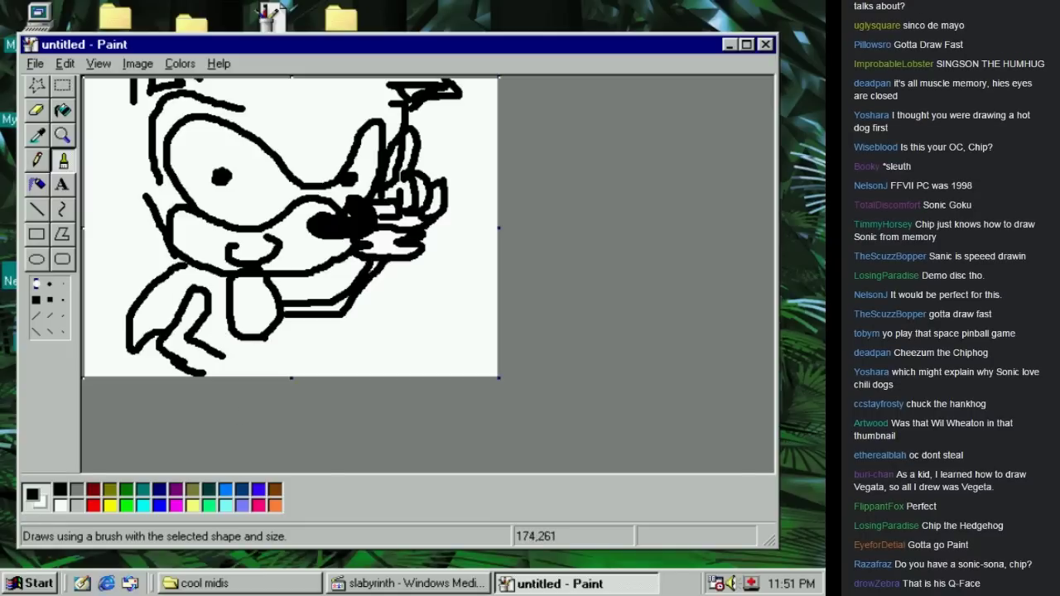
mouse_move(248, 344)
left_mouse_down()
mouse_move(215, 356)
mouse_move(244, 358)
mouse_move(258, 373)
mouse_move(253, 366)
mouse_move(311, 373)
left_mouse_up()
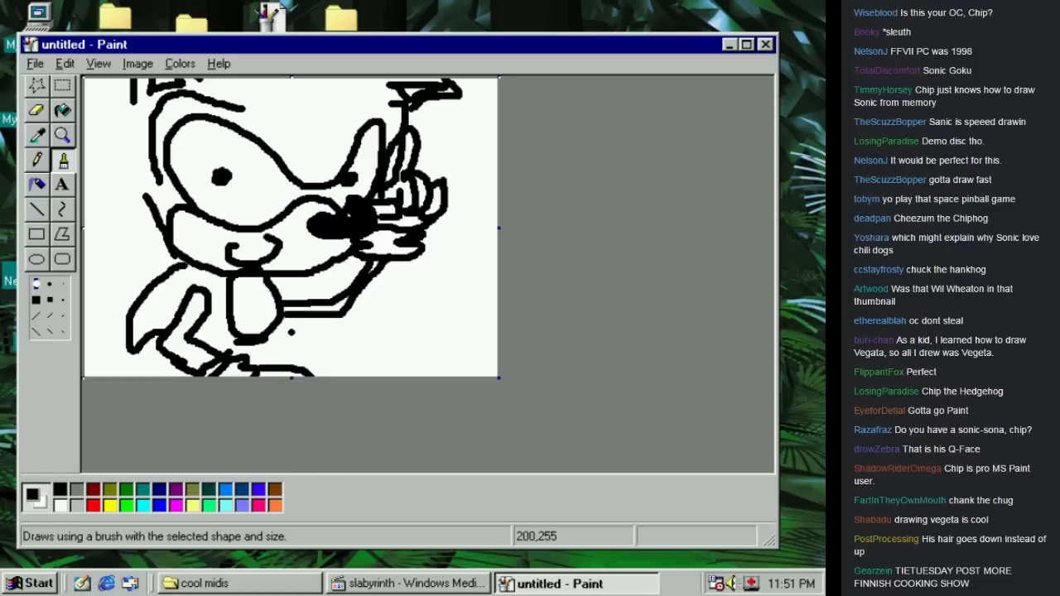
Letter HANK in the canvas's lower right corner and add the long back line and small spike at the left edge
mouse_move(334, 335)
left_mouse_down()
mouse_move(334, 370)
mouse_move(351, 336)
mouse_move(347, 376)
mouse_move(372, 336)
mouse_move(380, 366)
mouse_move(372, 358)
mouse_move(396, 362)
mouse_move(400, 332)
mouse_move(413, 373)
mouse_move(418, 328)
mouse_move(452, 343)
mouse_move(428, 345)
mouse_move(428, 382)
mouse_move(428, 352)
mouse_move(447, 328)
mouse_move(435, 351)
mouse_move(460, 376)
left_mouse_up()
left_click(351, 337)
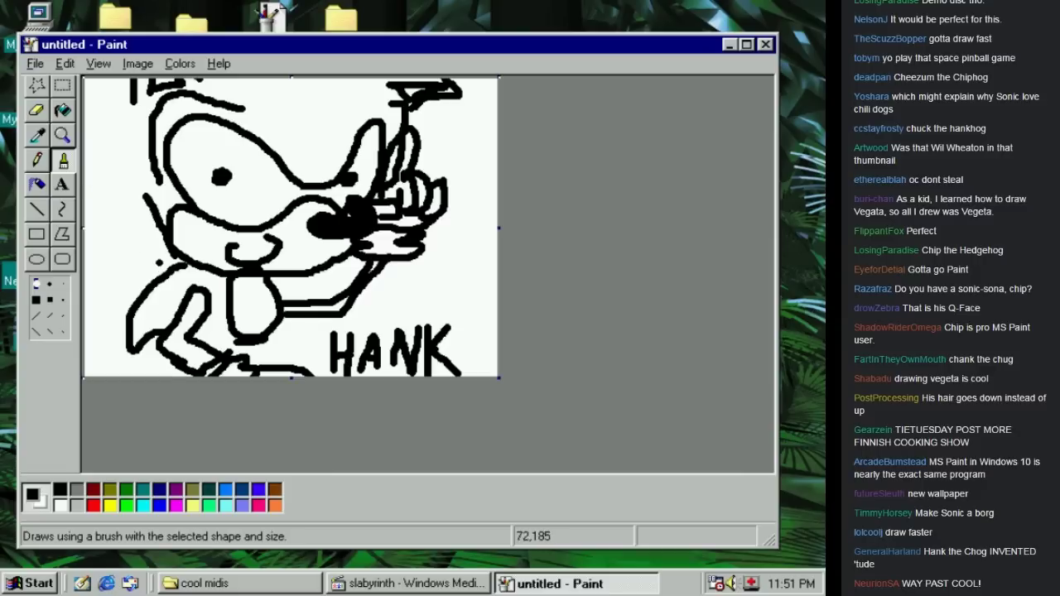
mouse_move(177, 239)
left_mouse_down()
mouse_move(99, 322)
mouse_move(84, 380)
left_mouse_up()
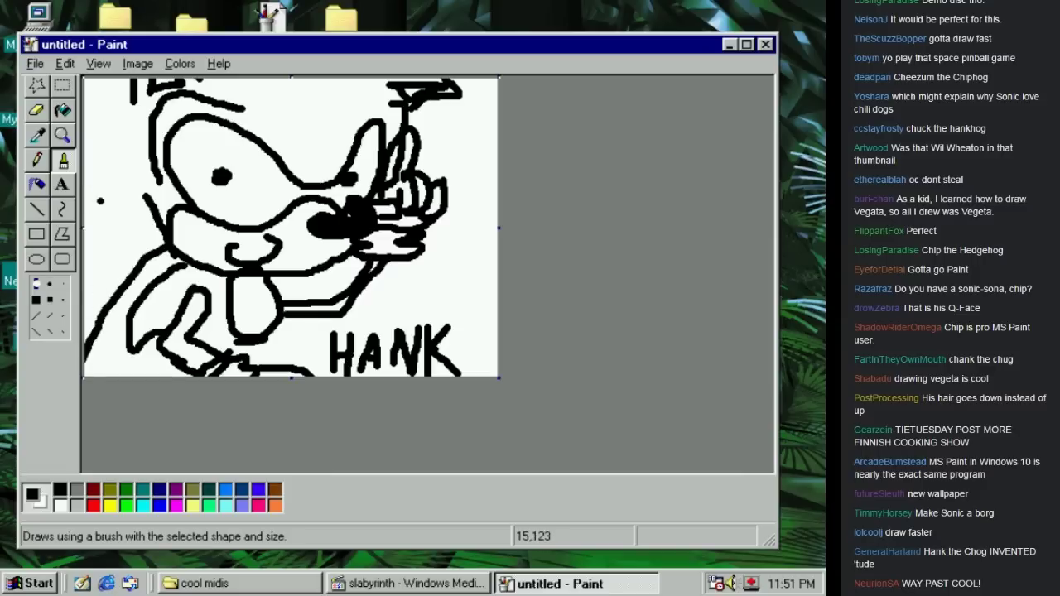
mouse_move(86, 199)
left_mouse_down()
mouse_move(101, 193)
mouse_move(86, 189)
left_mouse_up()
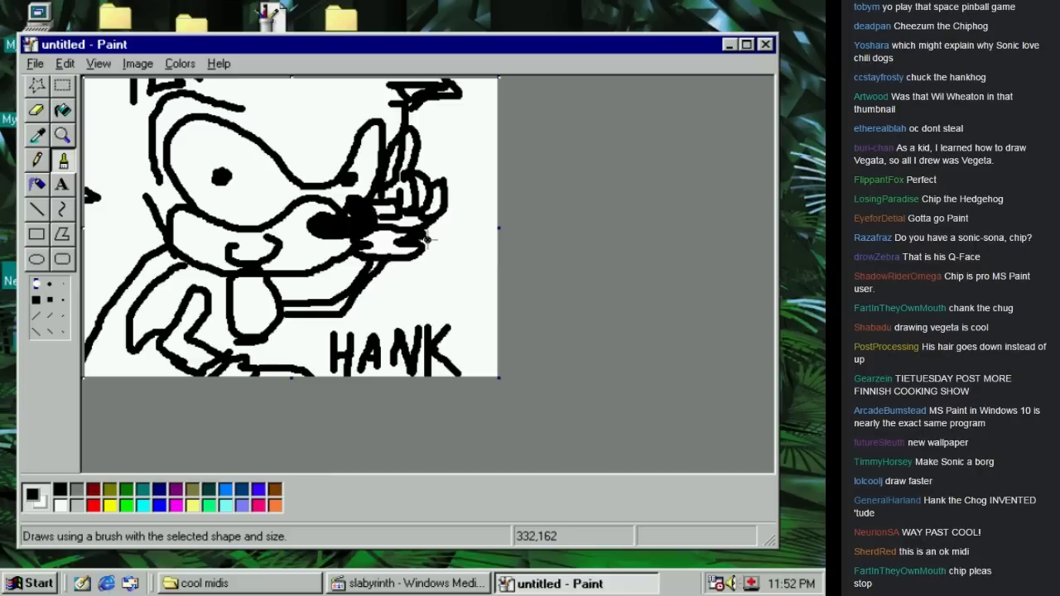
Switch to Windows Media Player, move its window aside, restart the slabyrinth clip, and return to Paint
left_click(441, 584)
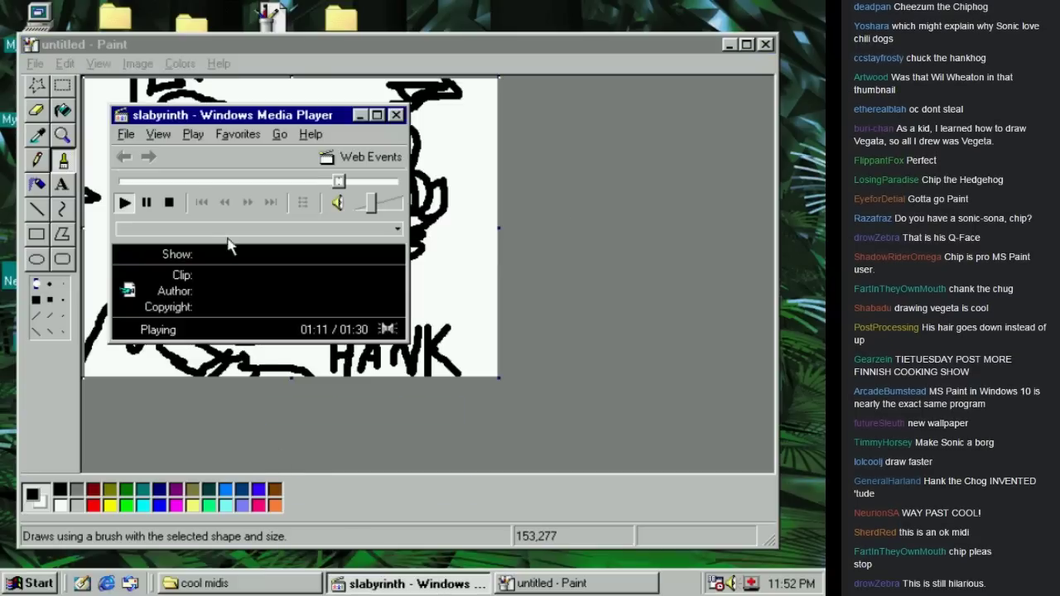
mouse_move(198, 119)
left_mouse_down()
mouse_move(693, 158)
mouse_move(651, 151)
left_mouse_up()
left_click(599, 212)
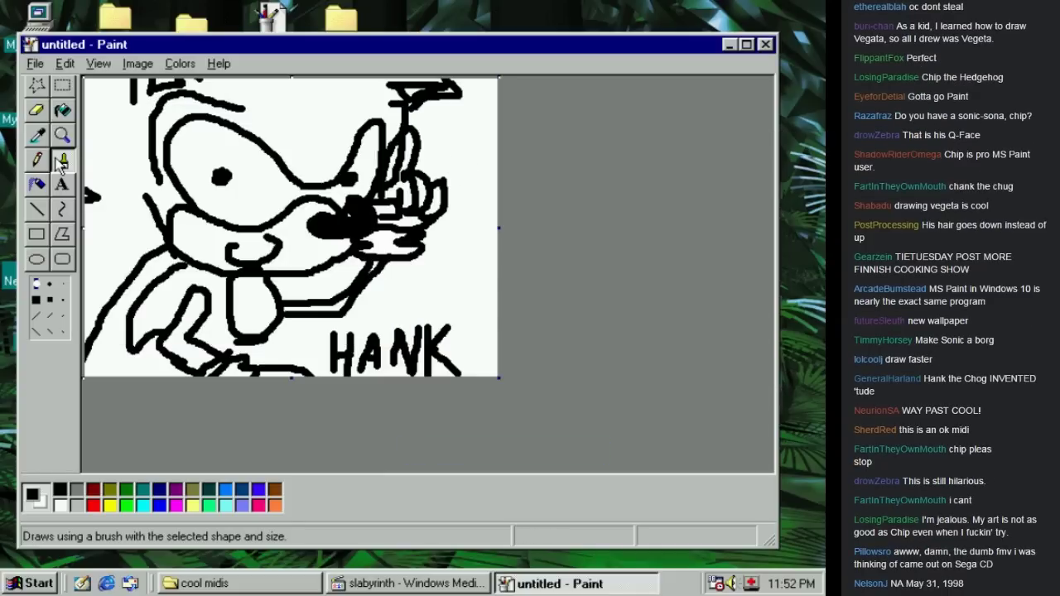
Save the drawing to the Desktop as a 24-bit bitmap named "hank the chog"
left_click_drag(106, 45, 115, 46)
left_click(46, 63)
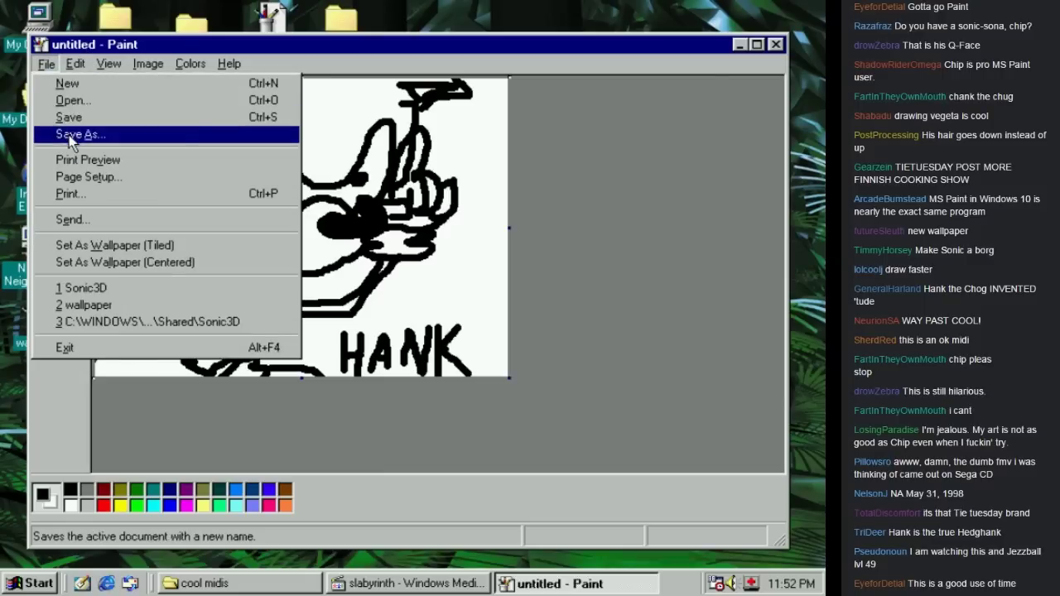
left_click(71, 134)
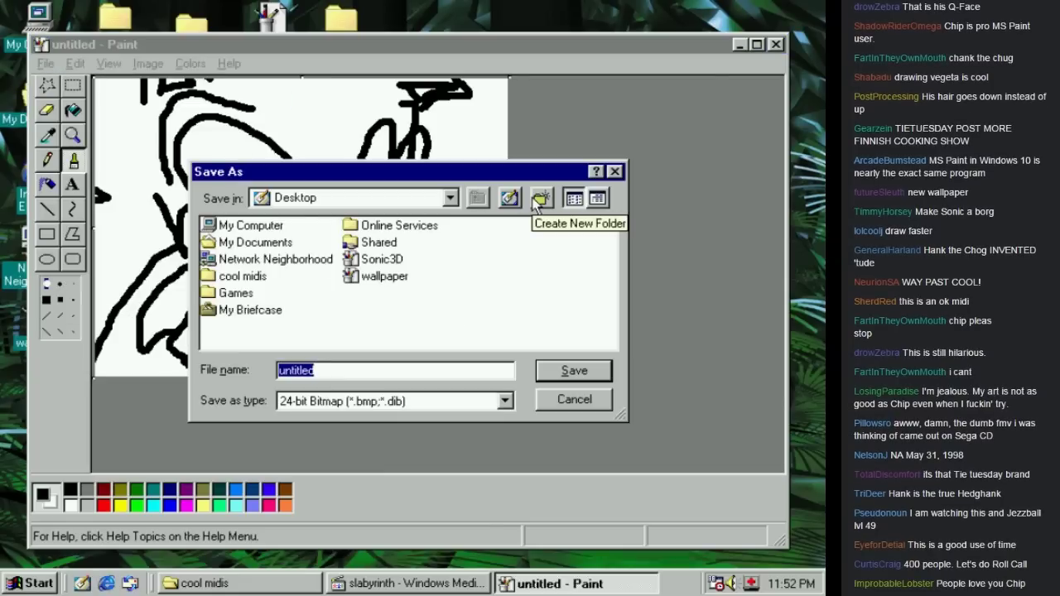
type("hank the c")
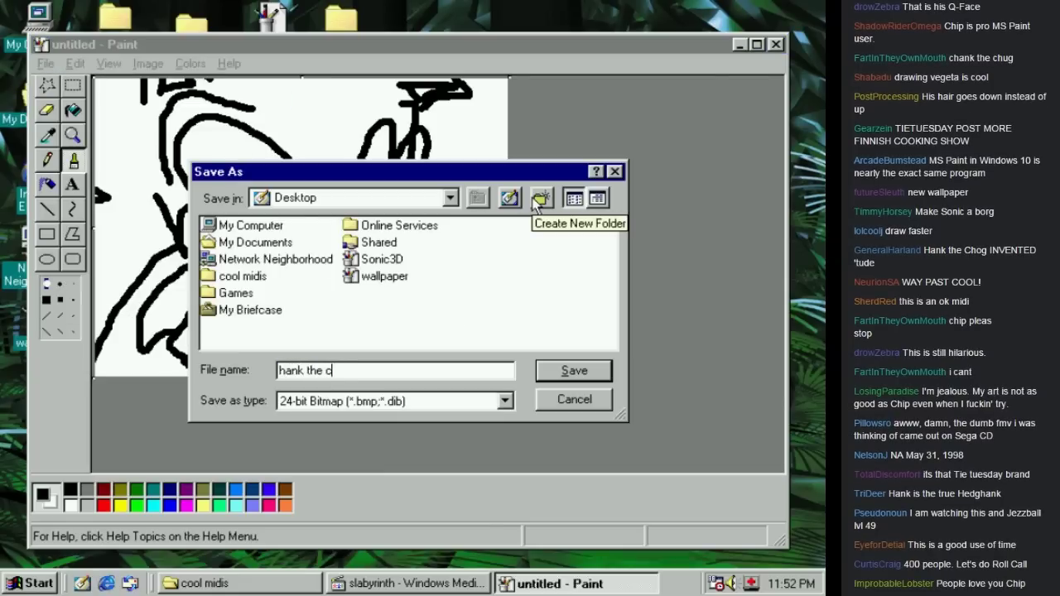
type("hog")
key("Return")
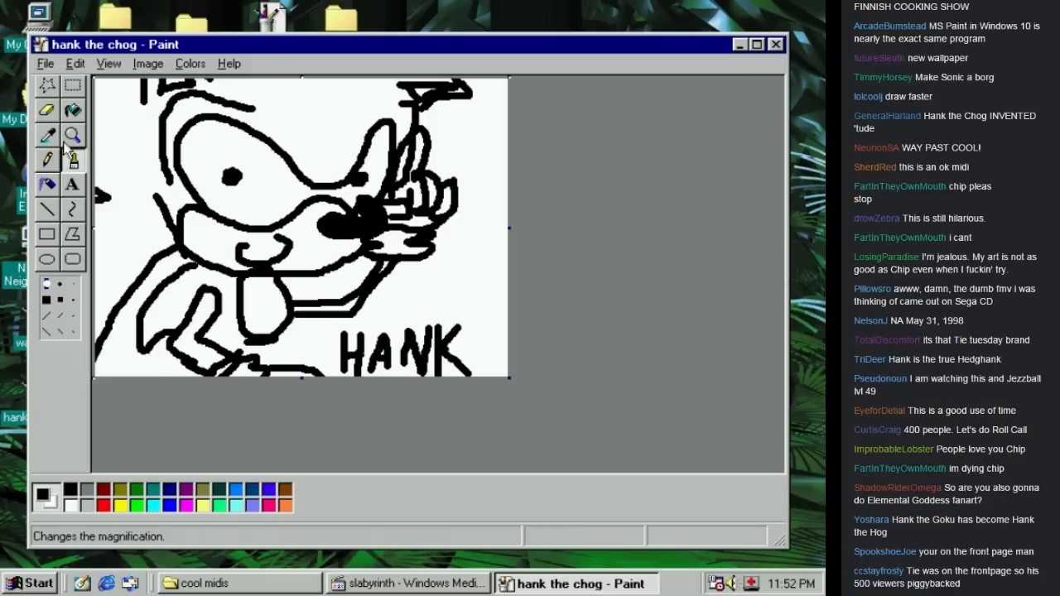
Fill the white area behind and above the character's head with bright yellow
left_click(73, 111)
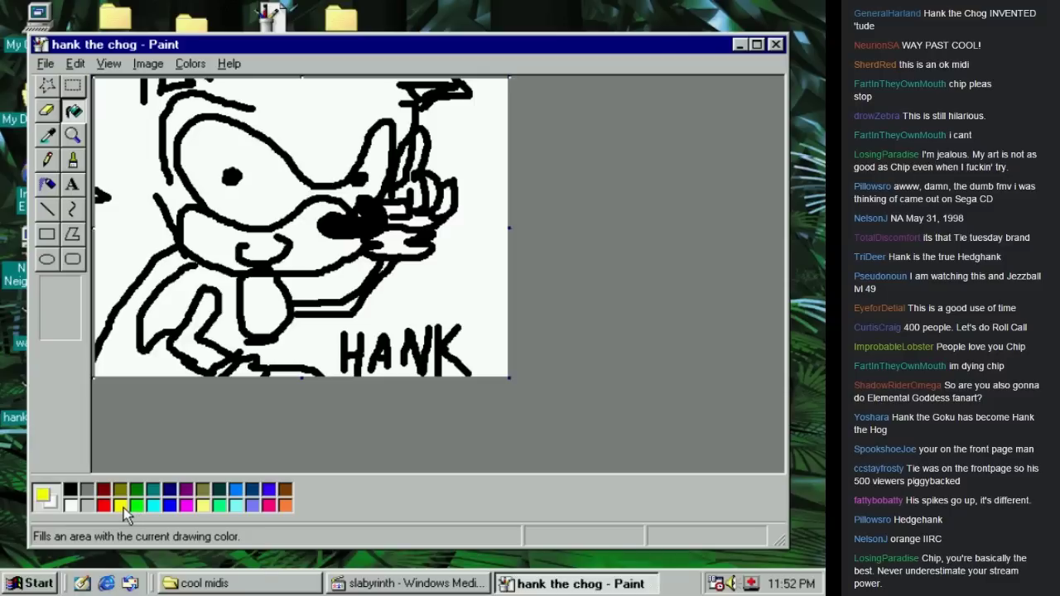
left_click(123, 255)
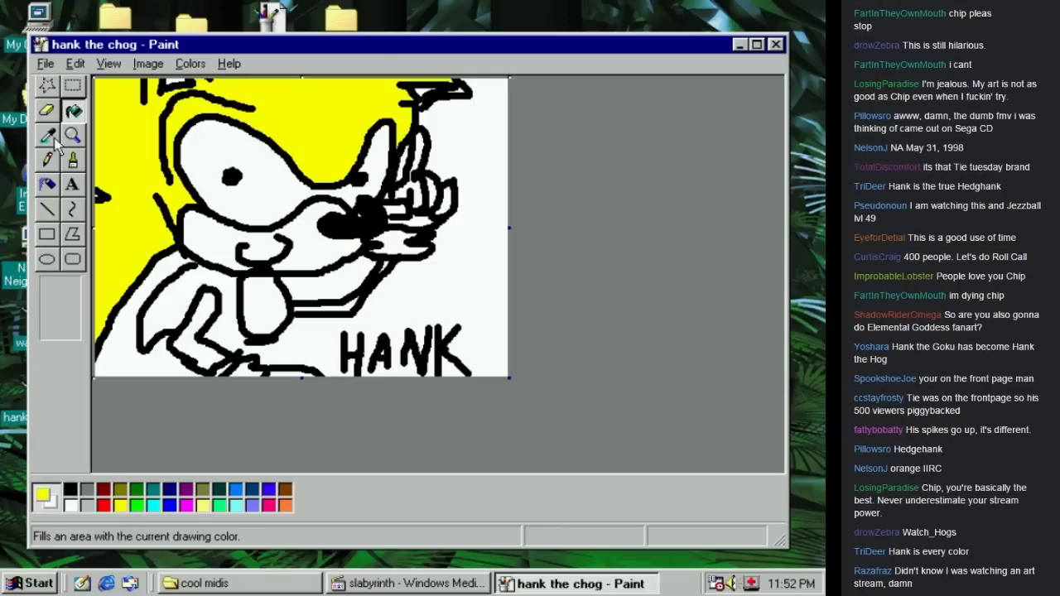
Refill the bright yellow area behind and above the character's head with dark olive
left_click(73, 160)
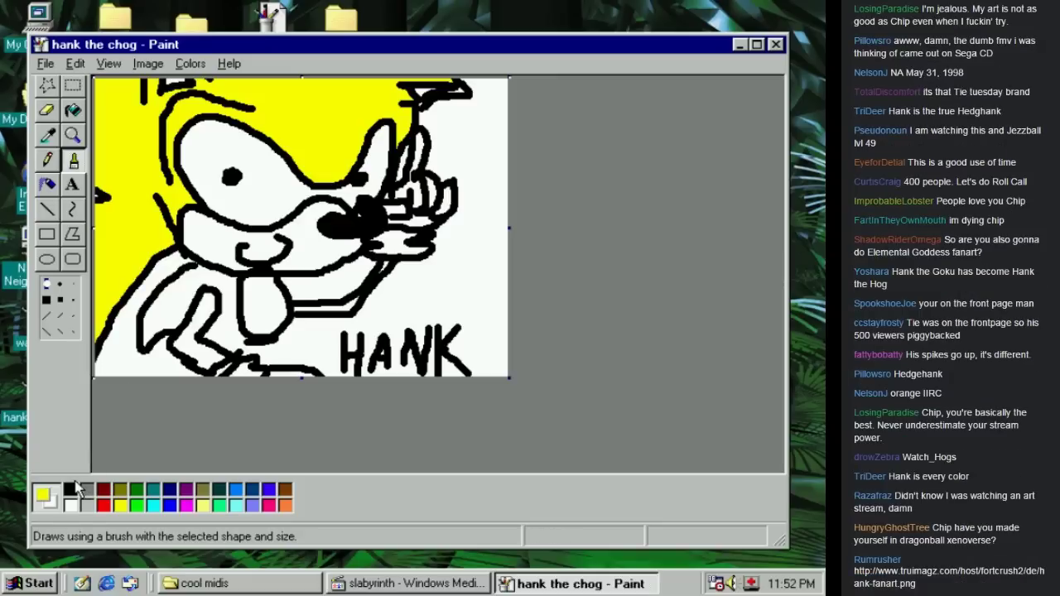
left_click(120, 488)
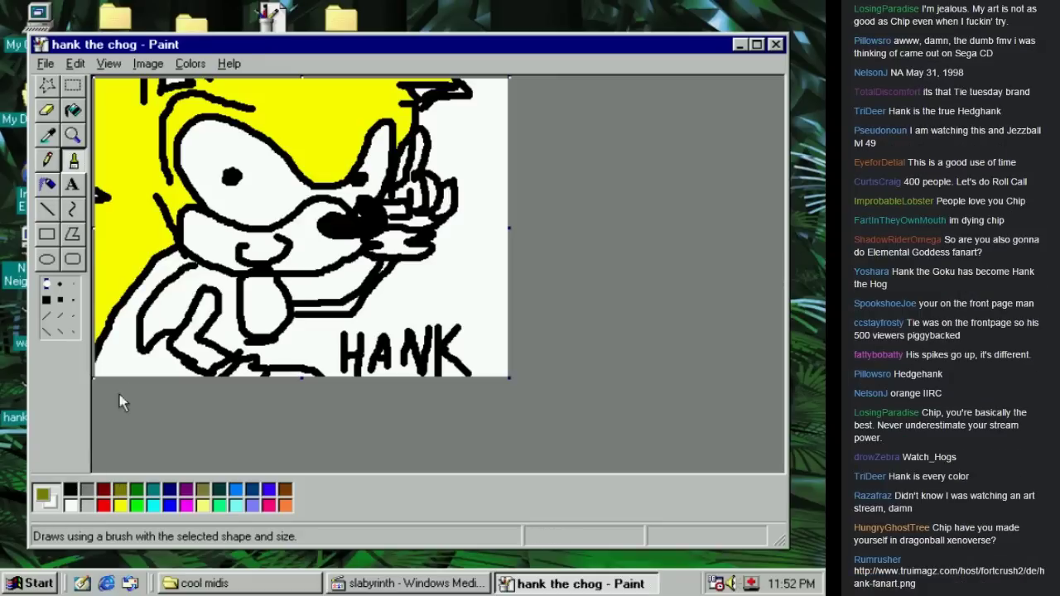
left_click(73, 110)
left_click(108, 134)
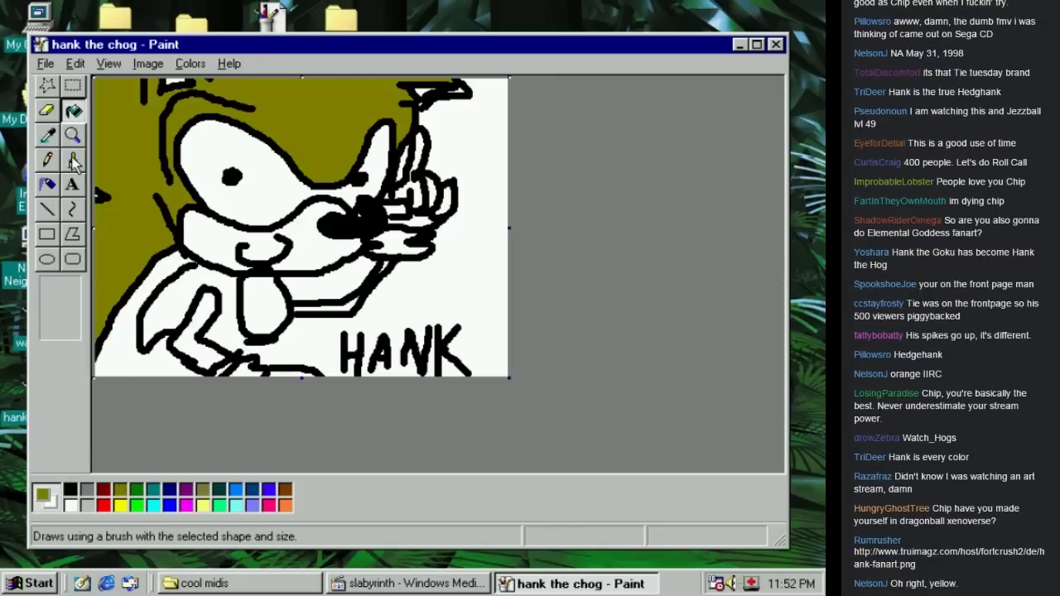
Close the outline gap below the belly with black brush strokes and fill the torso around the bent arm with dark olive
left_click(73, 160)
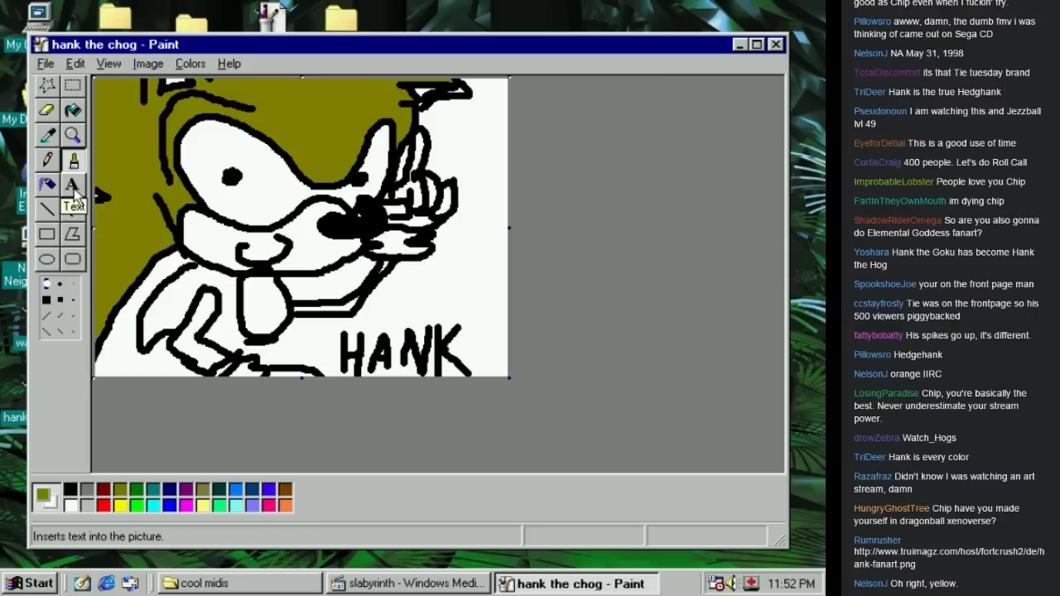
left_click(72, 490)
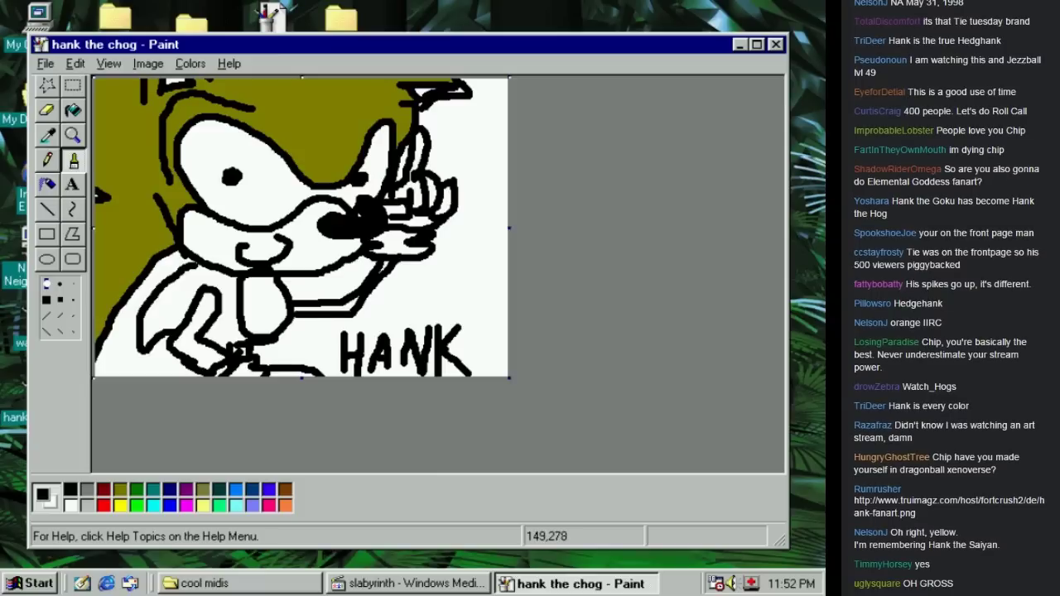
left_click(178, 292)
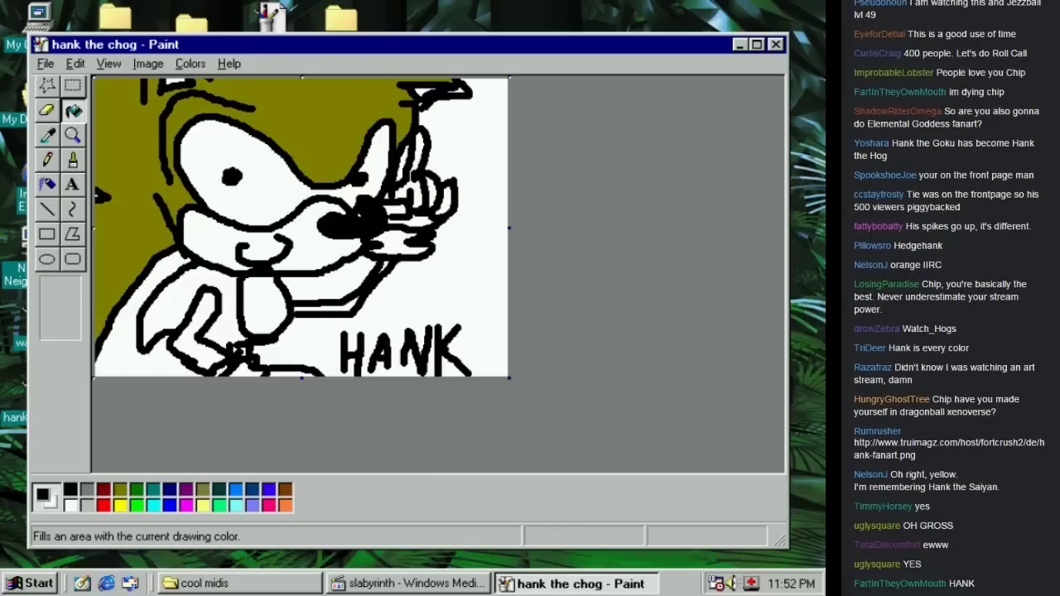
left_click(73, 111)
left_click(121, 490)
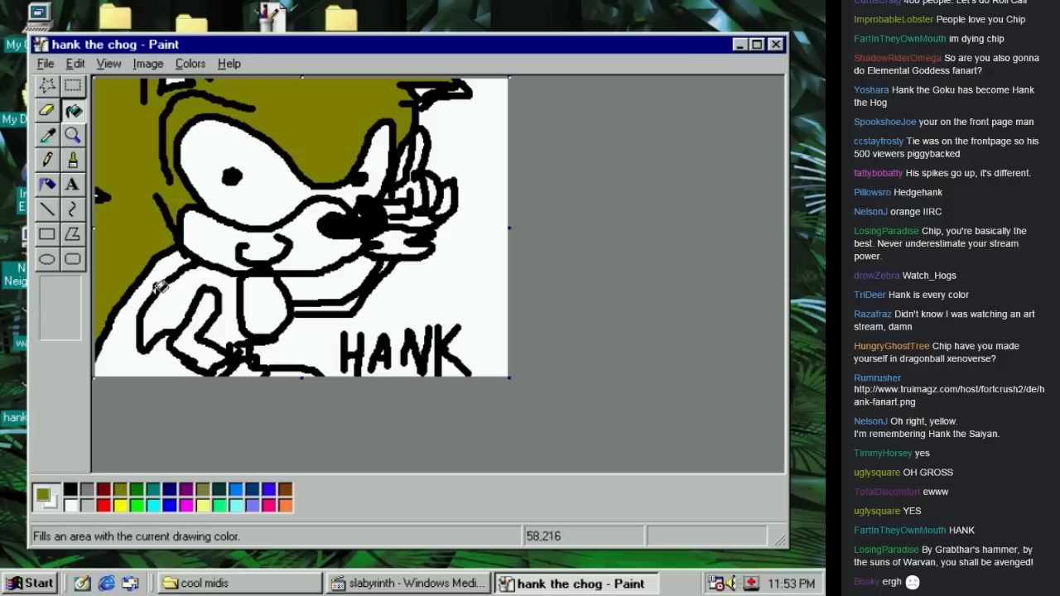
left_click(161, 261)
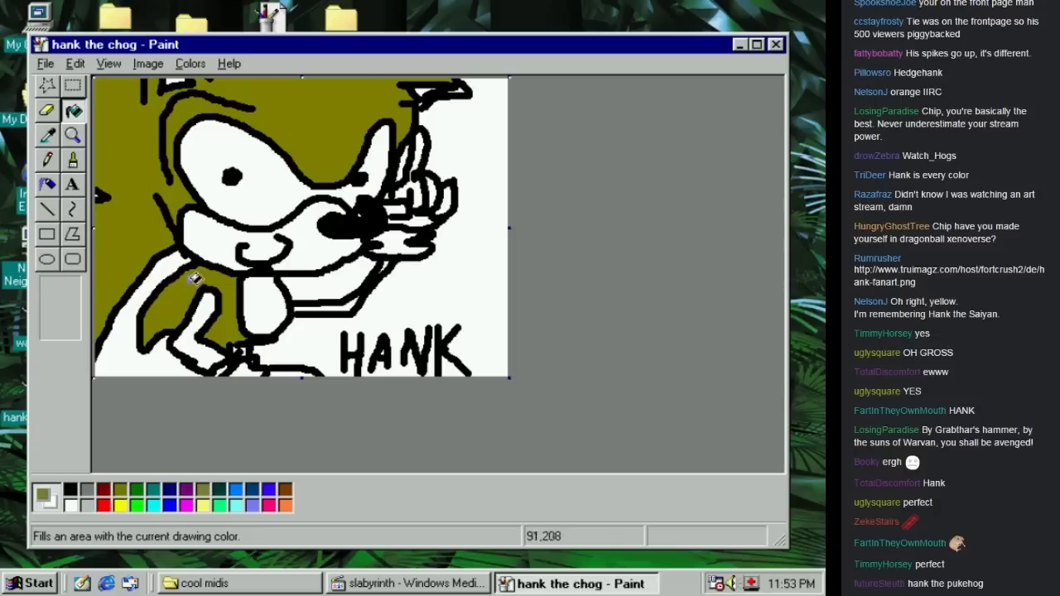
Fill both arms, the muzzle and the oval belly with the lighter greyish olive, leaving the raised hand white
left_click(192, 326)
left_click(320, 302)
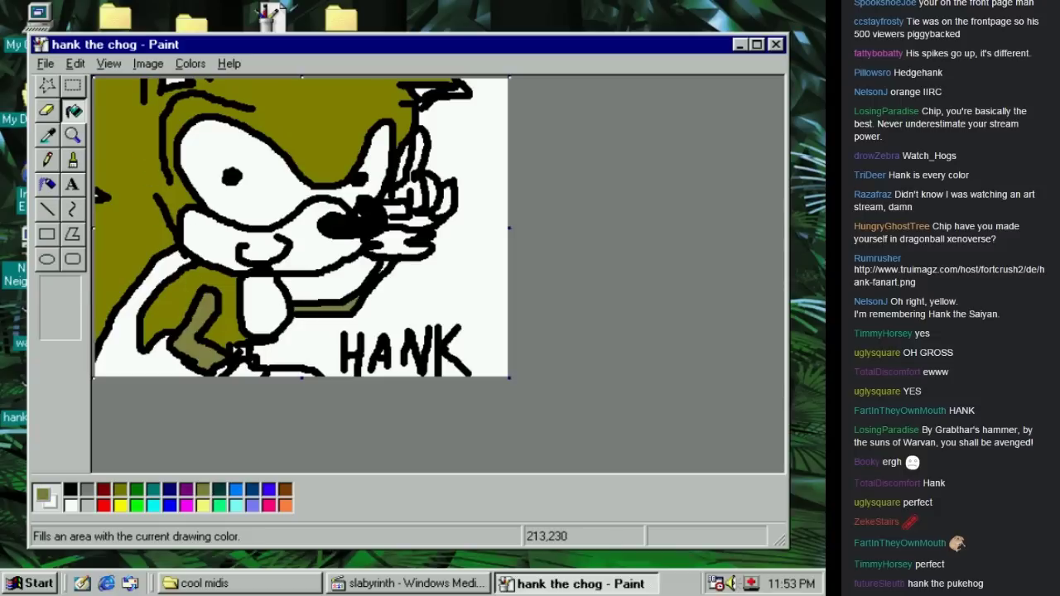
left_click(396, 255)
key("ctrl+z")
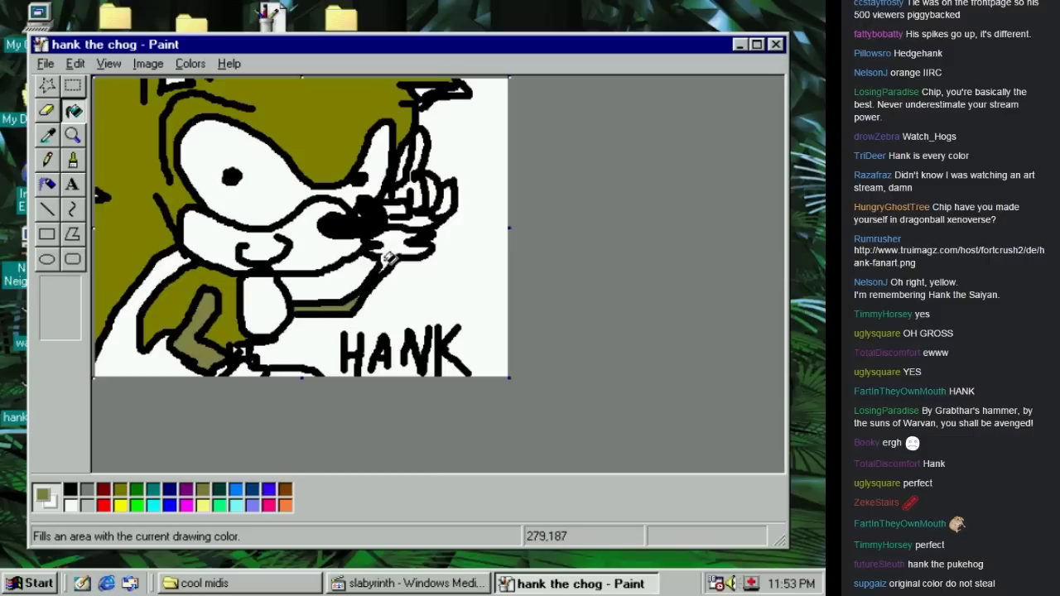
left_click(346, 247)
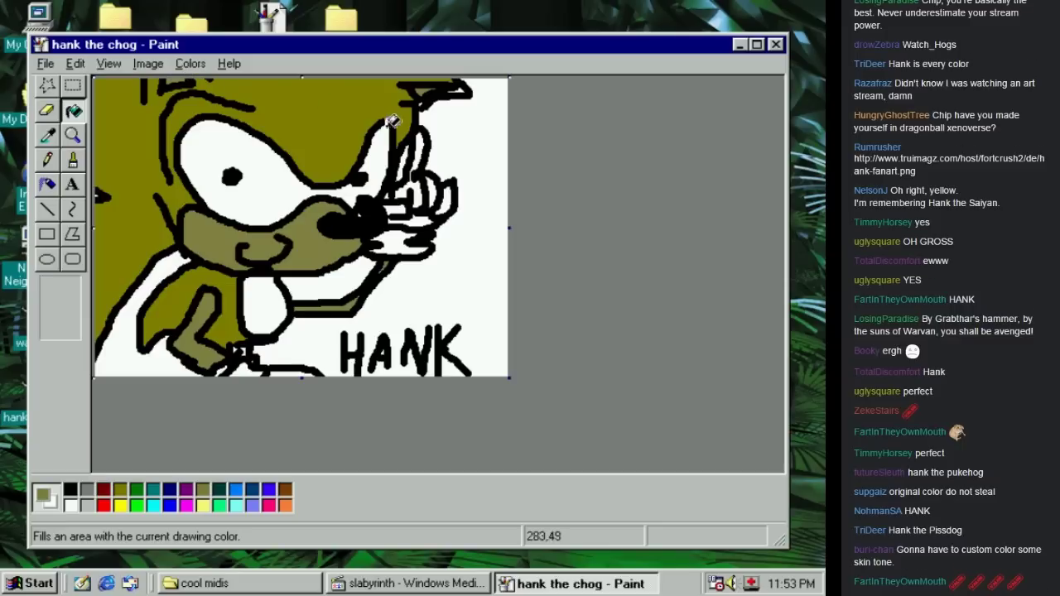
left_click(247, 289)
key("ctrl+z")
left_click(251, 294)
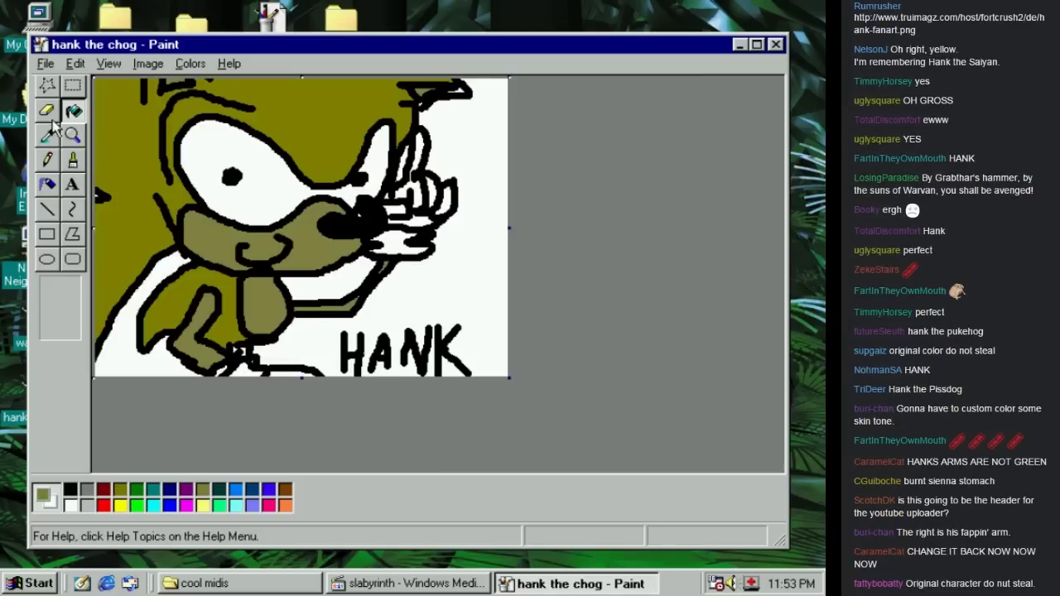
Paint a small black cross-shaped scar on the character's cheek beside the mouth with the Brush
left_click(47, 159)
left_click(73, 160)
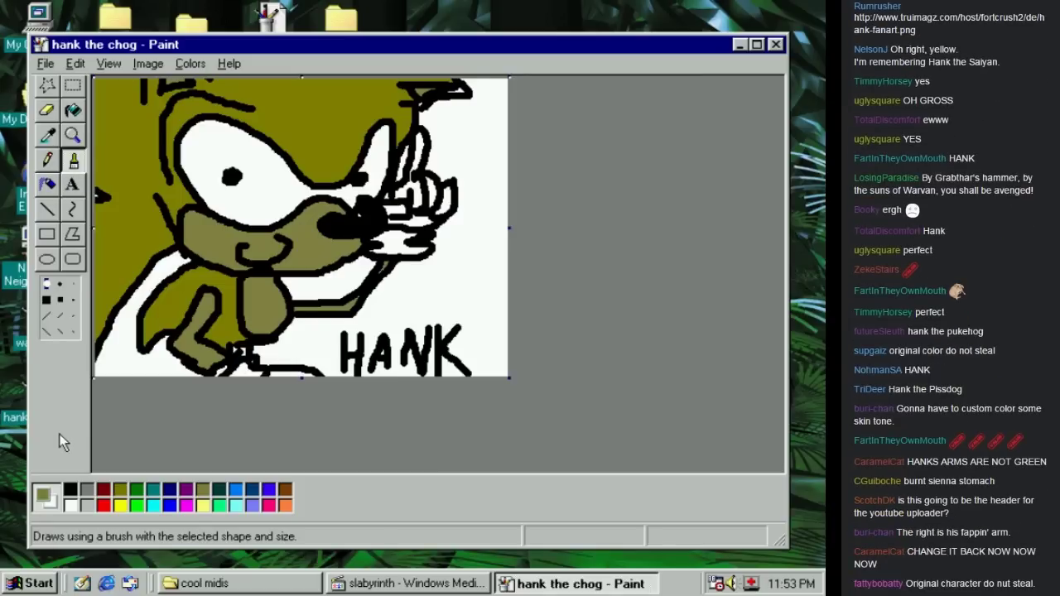
left_click(70, 490)
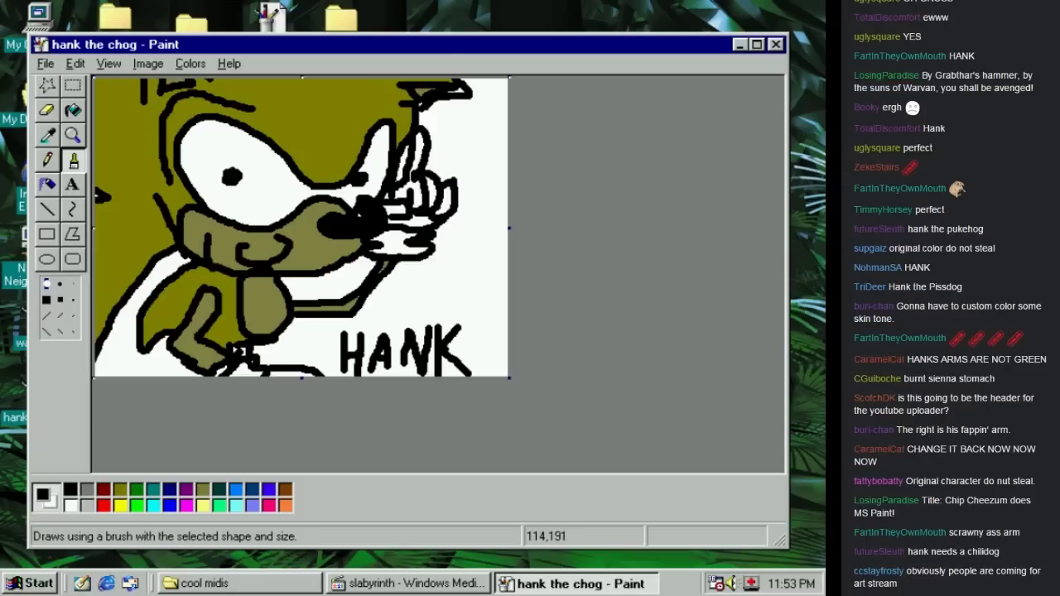
mouse_move(217, 247)
left_mouse_down()
mouse_move(210, 253)
mouse_move(196, 232)
left_mouse_up()
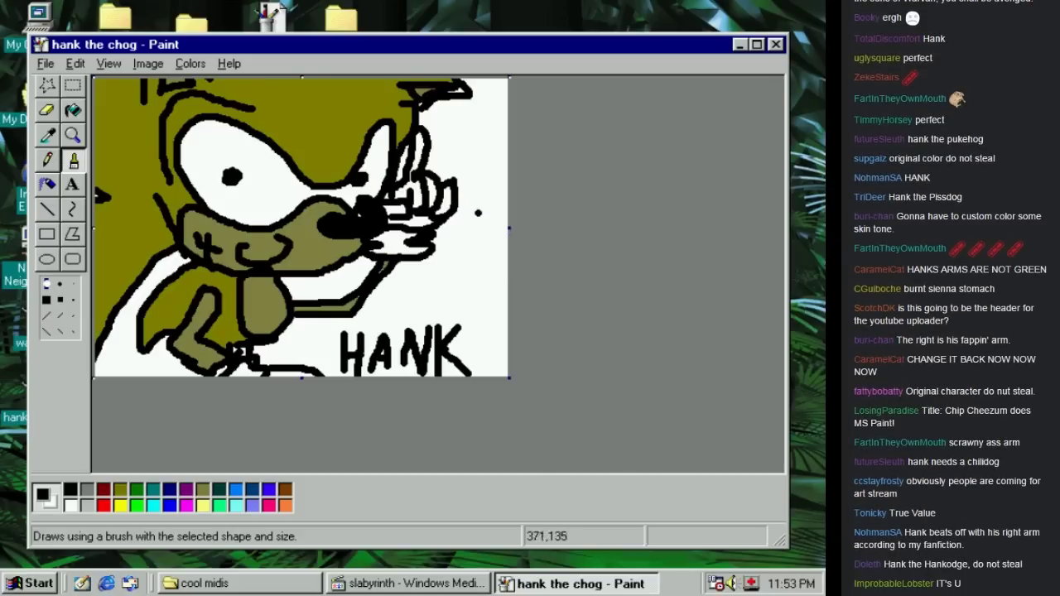
left_click(148, 64)
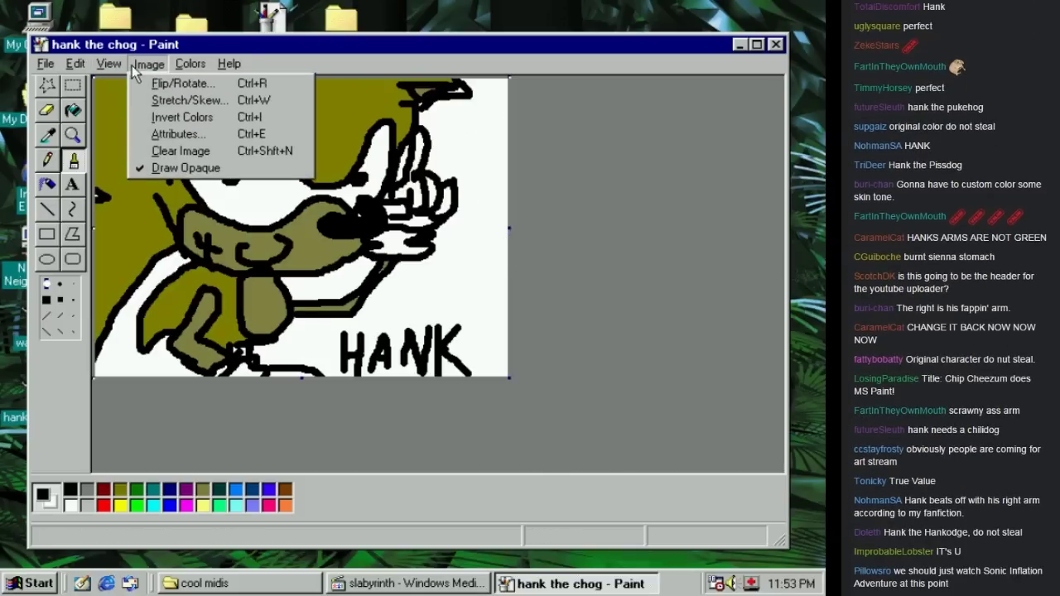
key("Escape")
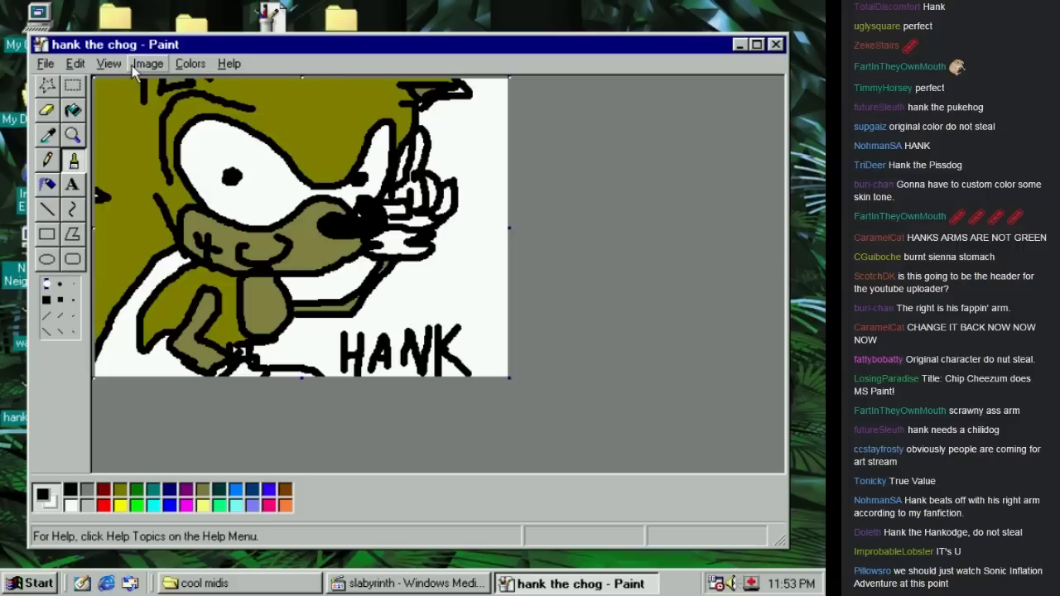
left_click(131, 65)
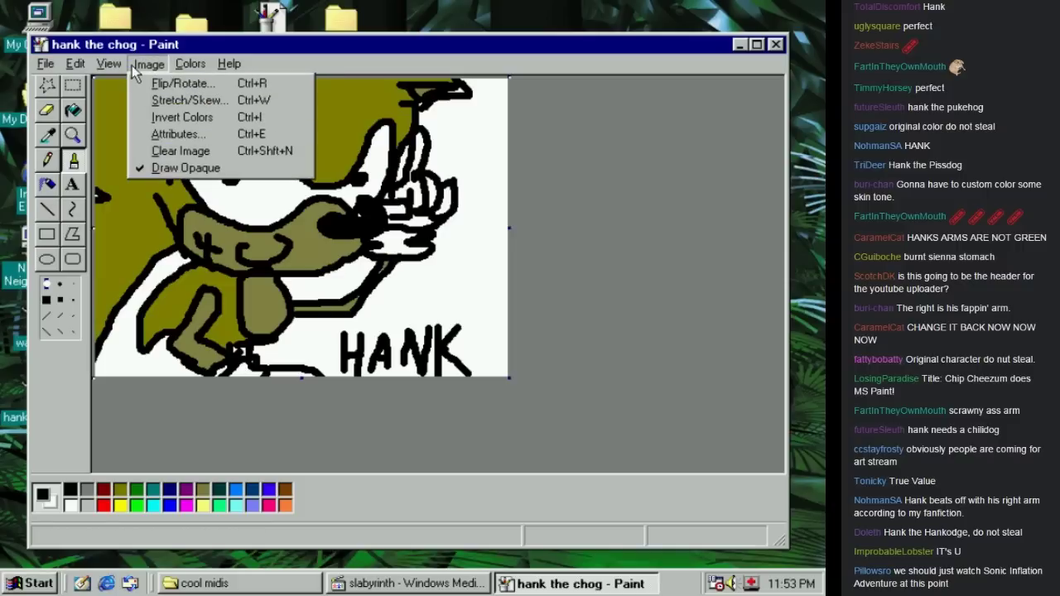
key("Left")
key("Right")
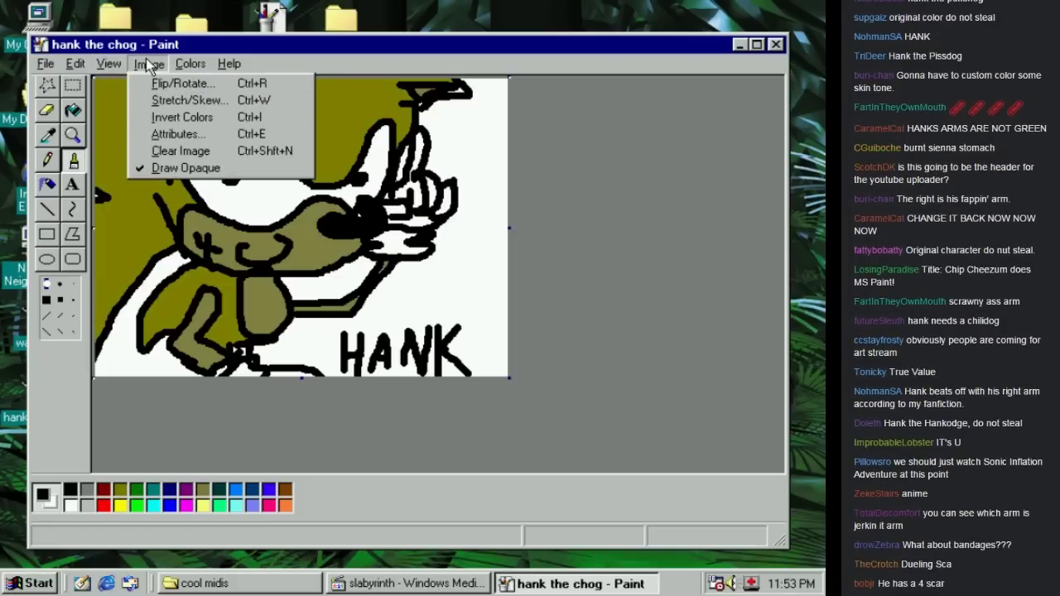
mouse_move(101, 66)
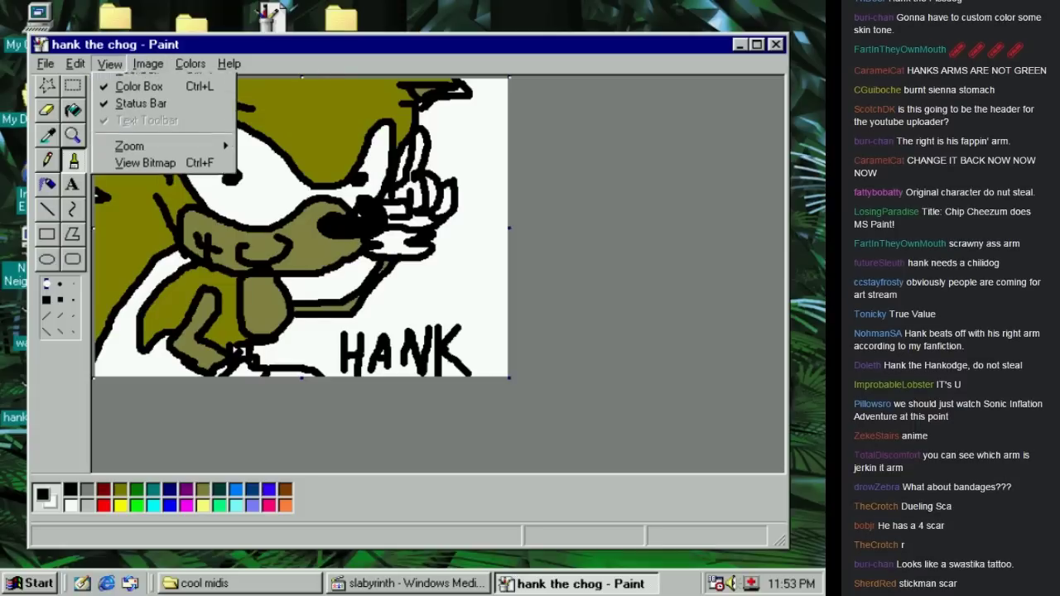
left_click(73, 64)
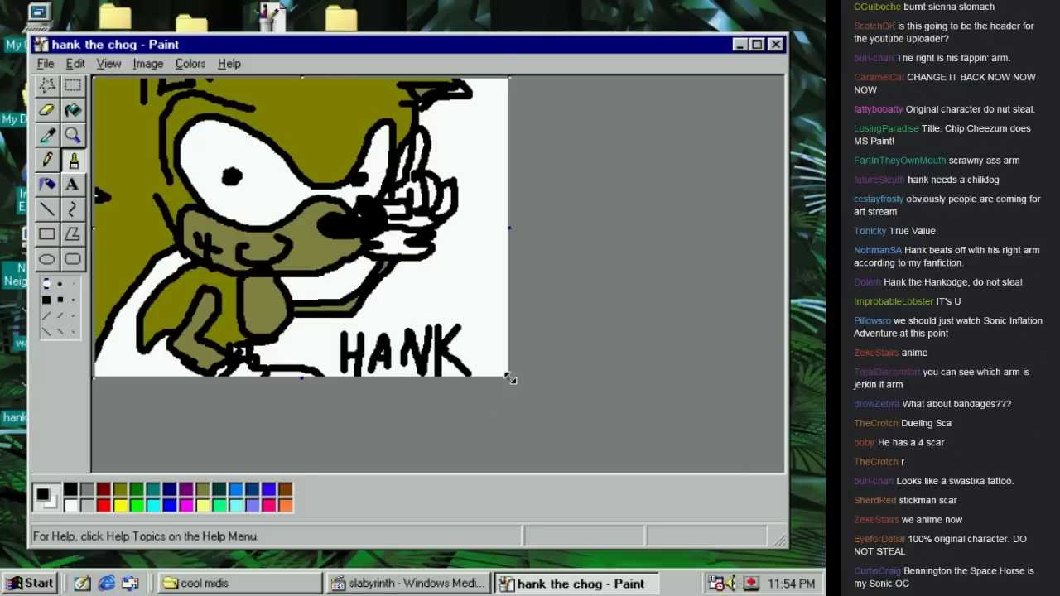
Enlarge the canvas to the right and downward, and maximize the Paint window
left_click_drag(510, 377, 680, 438)
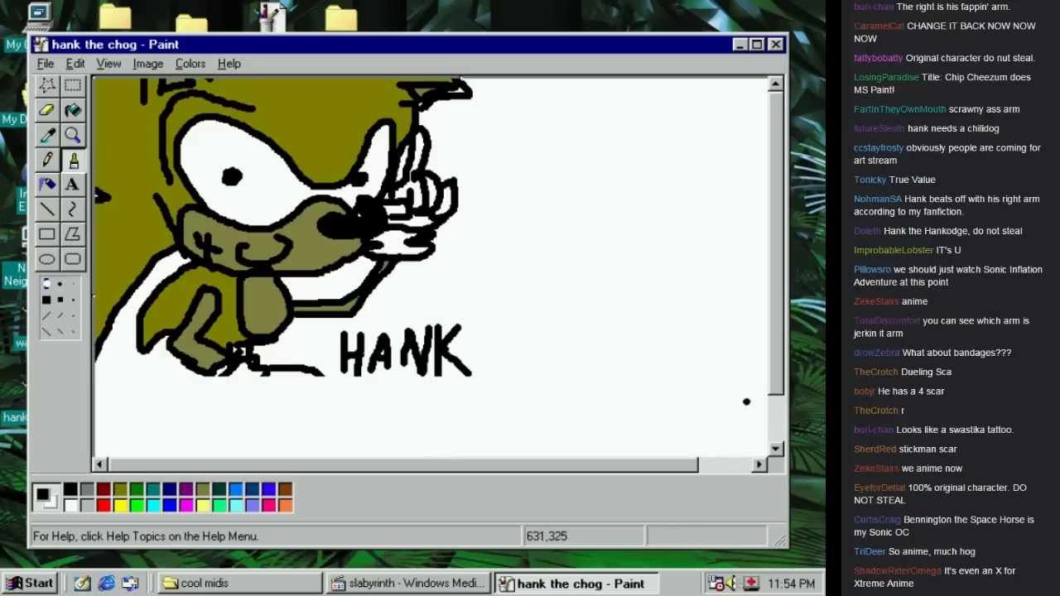
left_click_drag(783, 543, 826, 569)
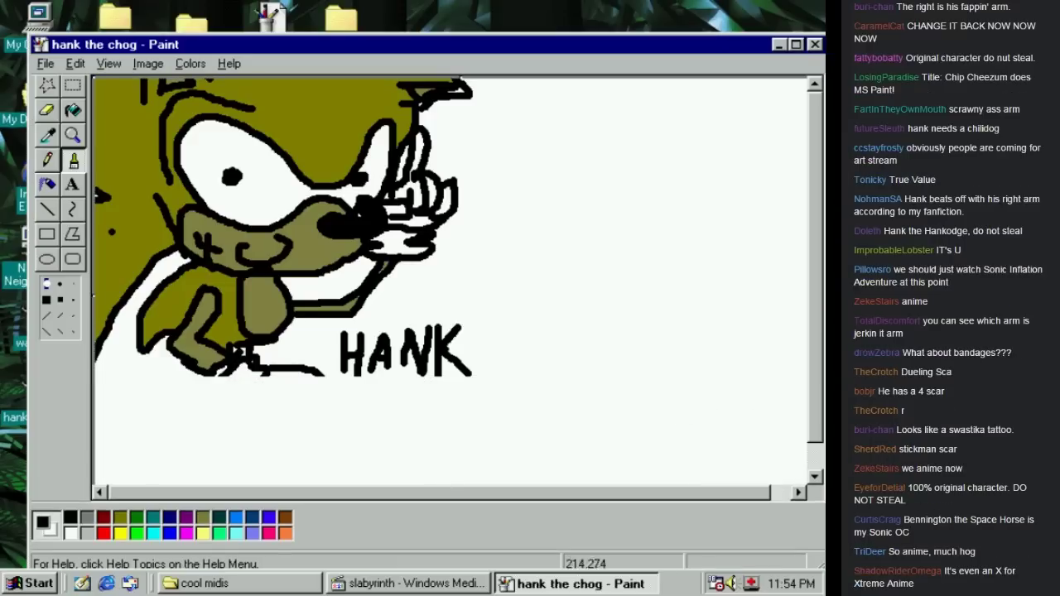
double_click(173, 46)
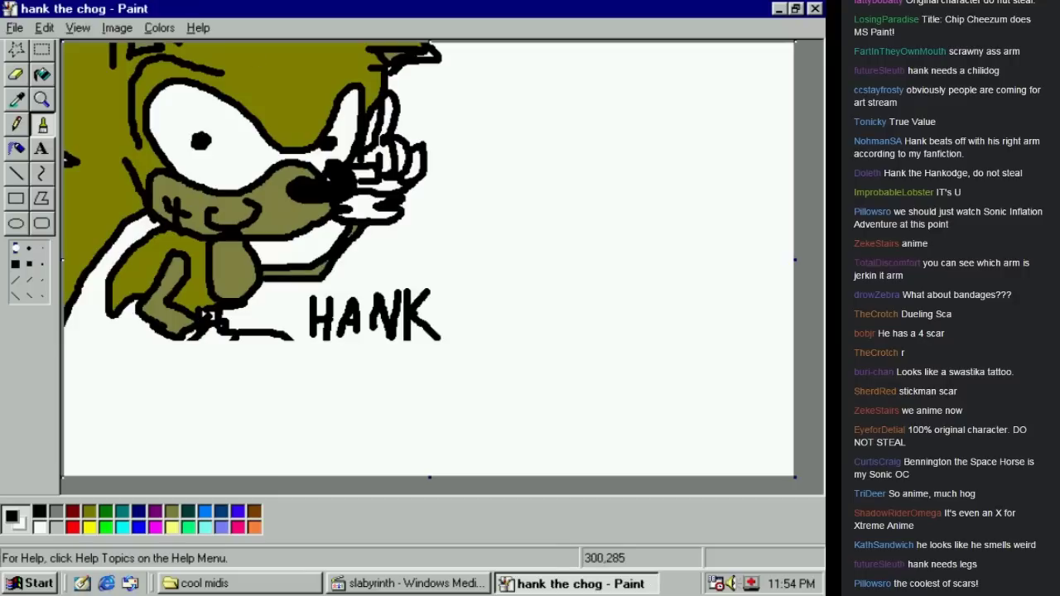
Select the whole drawing and move it into the lower right corner of the enlarged canvas
left_click(42, 50)
mouse_move(524, 406)
left_mouse_down()
mouse_move(36, 141)
mouse_move(55, 38)
left_mouse_up()
mouse_move(116, 93)
left_mouse_down()
mouse_move(360, 171)
mouse_move(464, 230)
left_mouse_up()
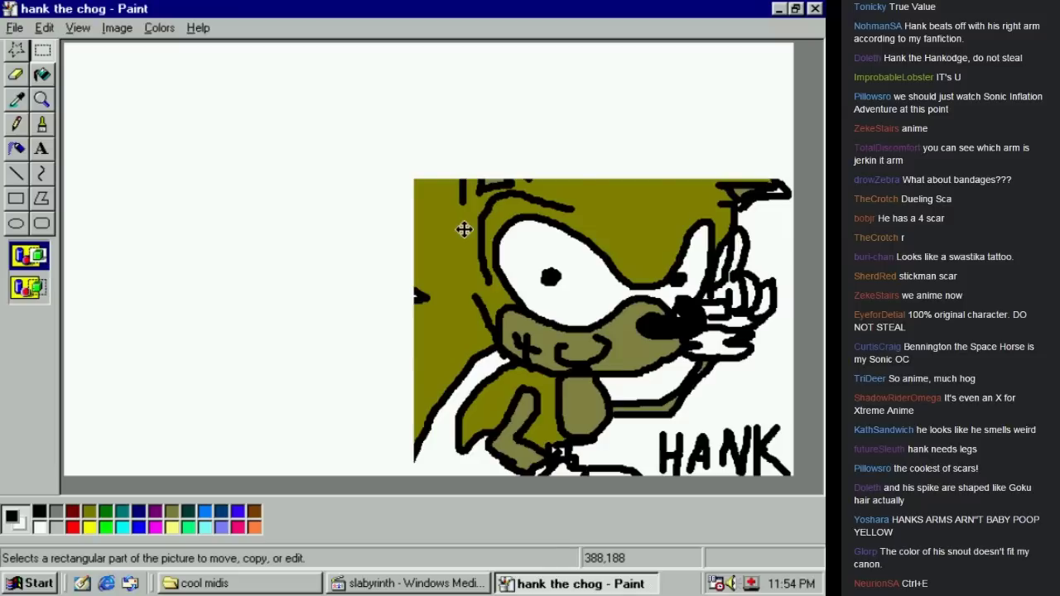
Extend the drawing in black with the top of the head, the pointed ear, the large rear spike and the curved spike below it
left_click(23, 124)
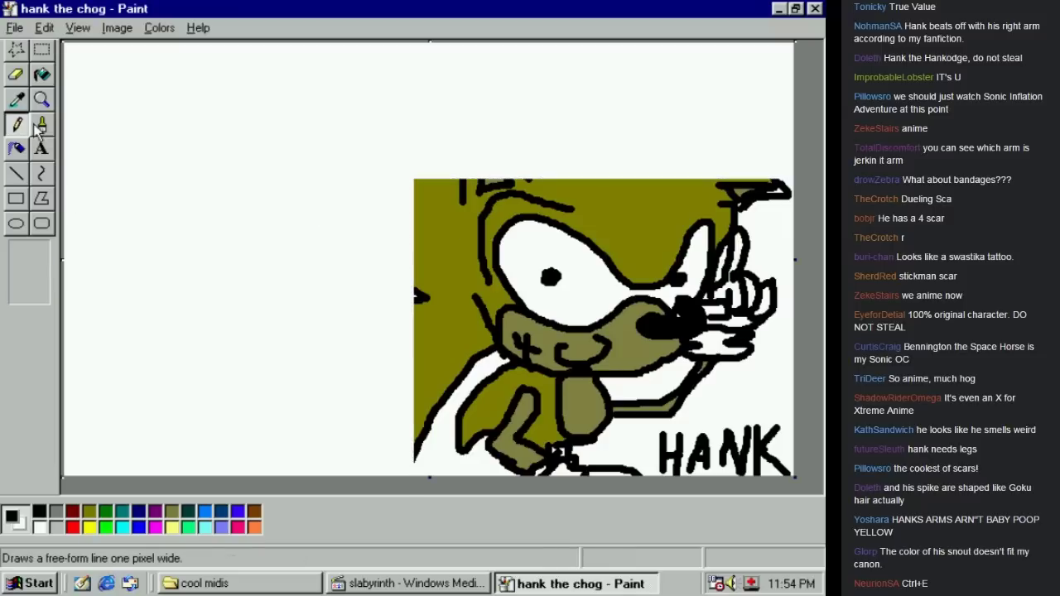
left_click(40, 125)
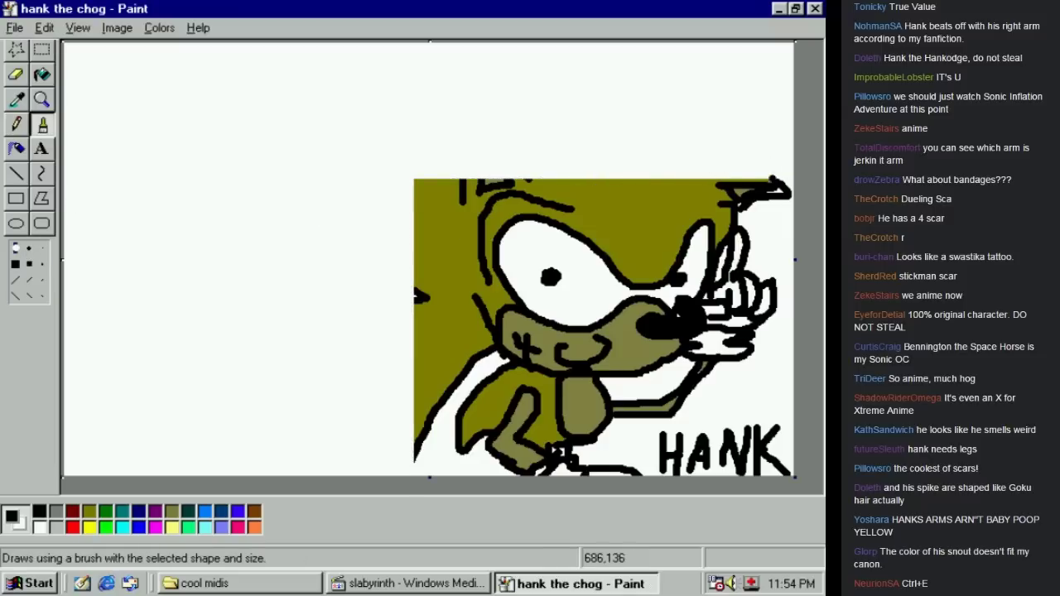
left_click_drag(770, 178, 573, 105)
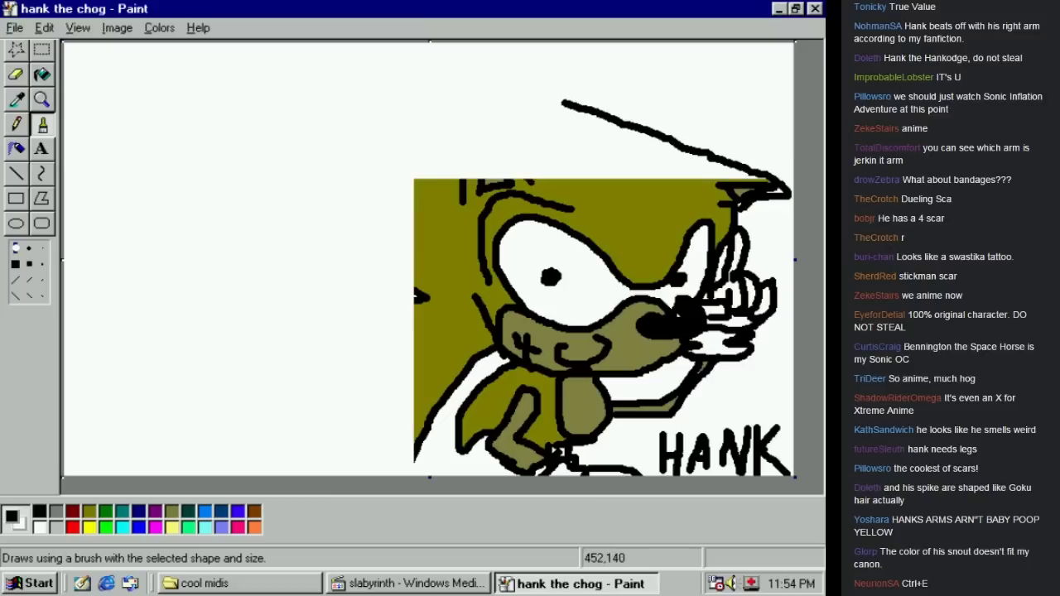
mouse_move(516, 159)
left_mouse_down()
mouse_move(485, 125)
mouse_move(462, 177)
mouse_move(474, 189)
mouse_move(484, 156)
left_mouse_up()
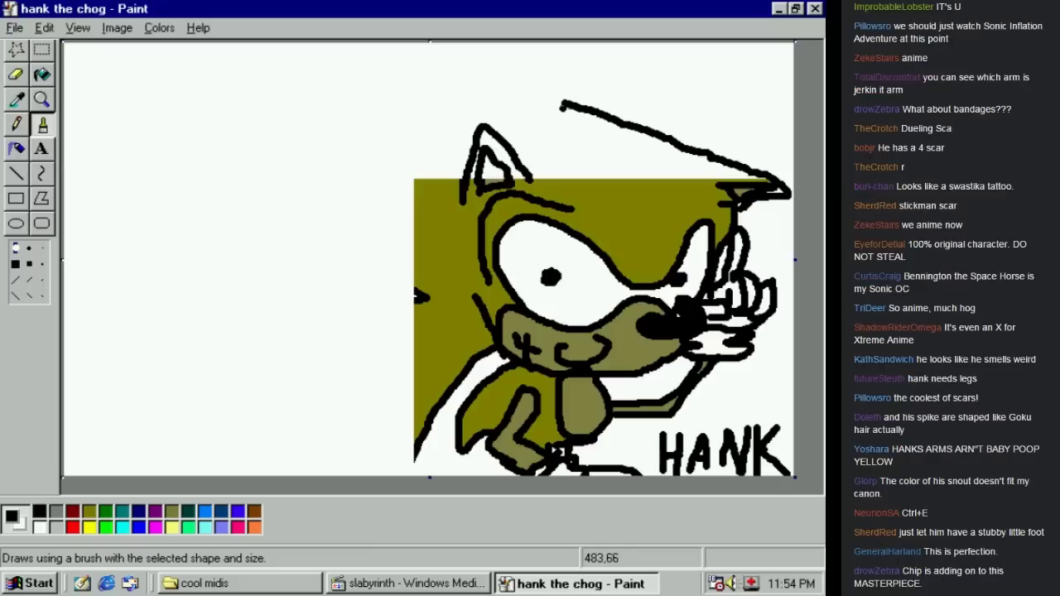
mouse_move(564, 105)
left_mouse_down()
mouse_move(400, 119)
mouse_move(322, 170)
mouse_move(265, 260)
mouse_move(401, 280)
left_mouse_up()
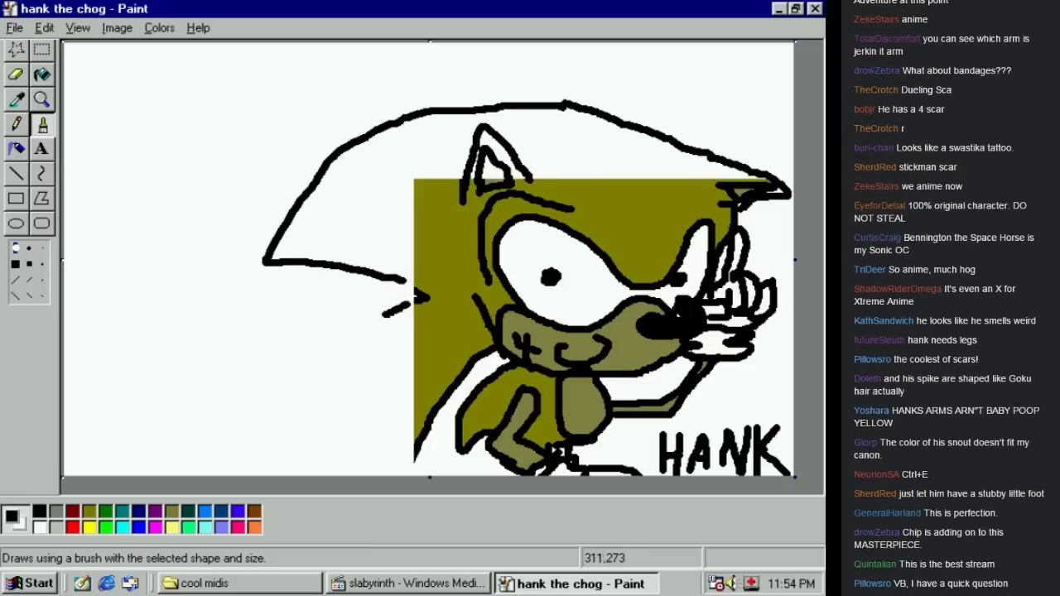
mouse_move(384, 315)
left_mouse_down()
mouse_move(314, 369)
mouse_move(298, 440)
mouse_move(349, 507)
left_mouse_up()
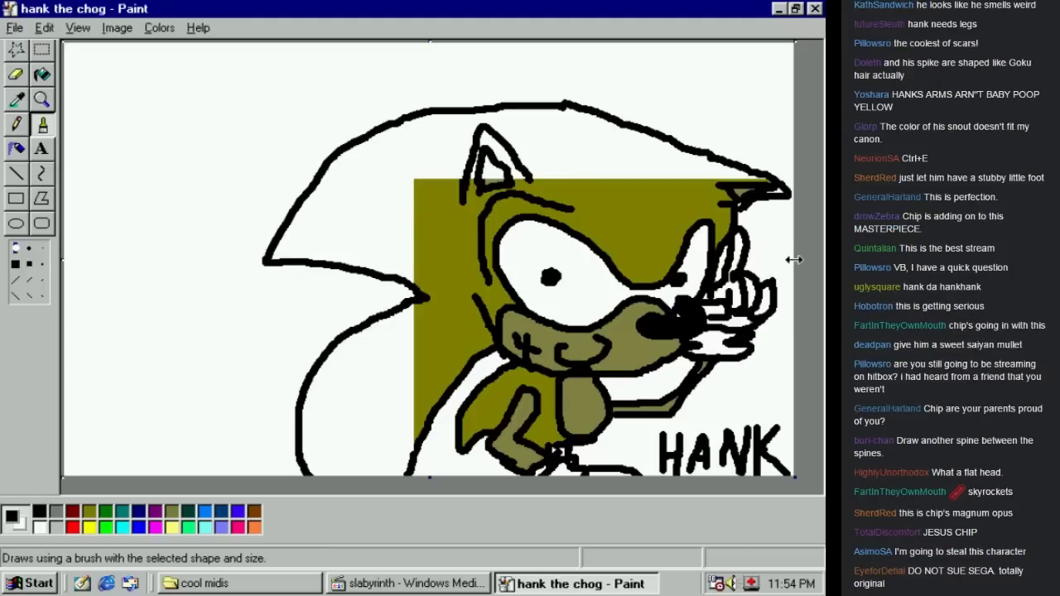
Widen the canvas slightly to the right, select the whole character with its HANK lettering and shift it slightly left
left_click_drag(794, 258, 820, 262)
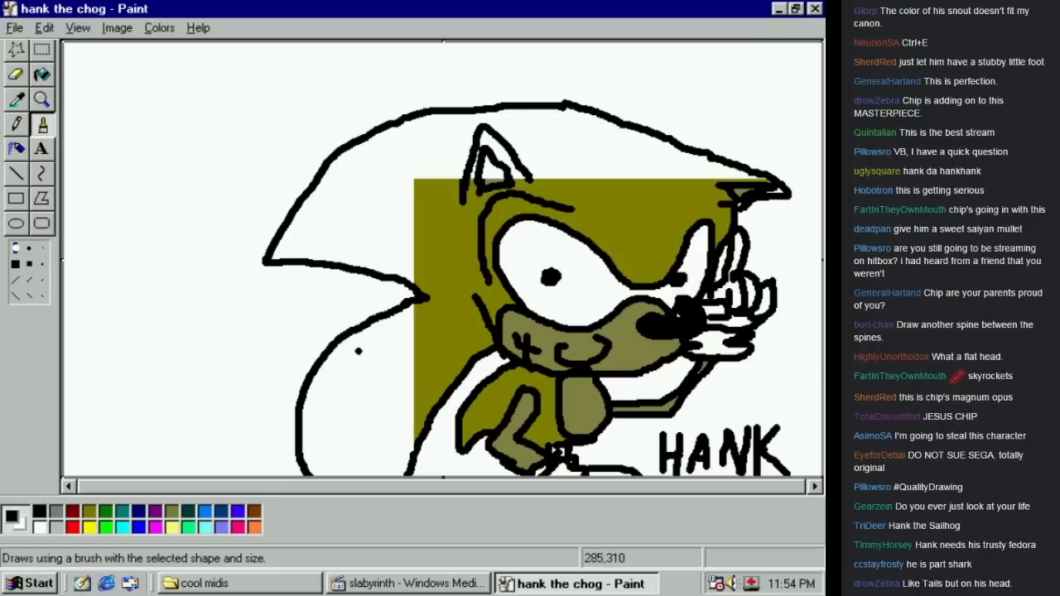
left_click(44, 55)
left_click_drag(214, 65, 823, 478)
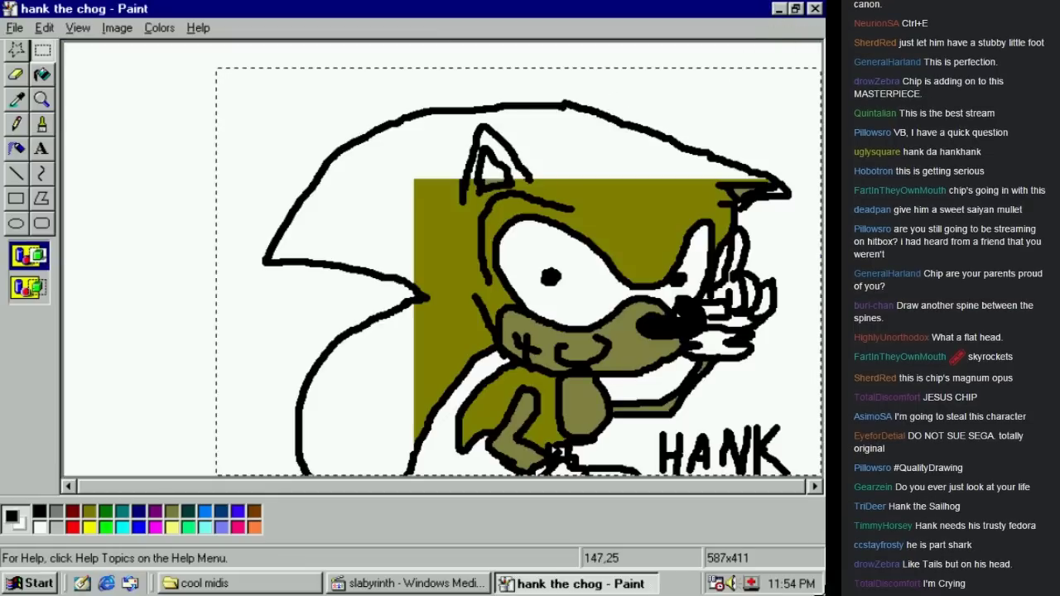
mouse_move(638, 404)
left_mouse_down()
mouse_move(631, 419)
mouse_move(630, 410)
left_mouse_up()
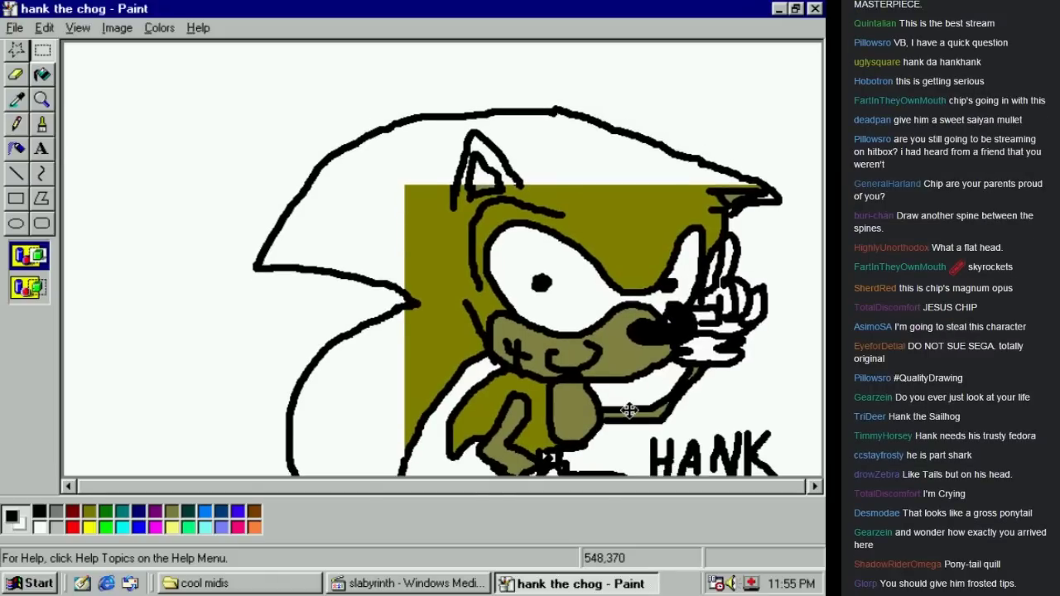
left_click_drag(629, 411, 623, 399)
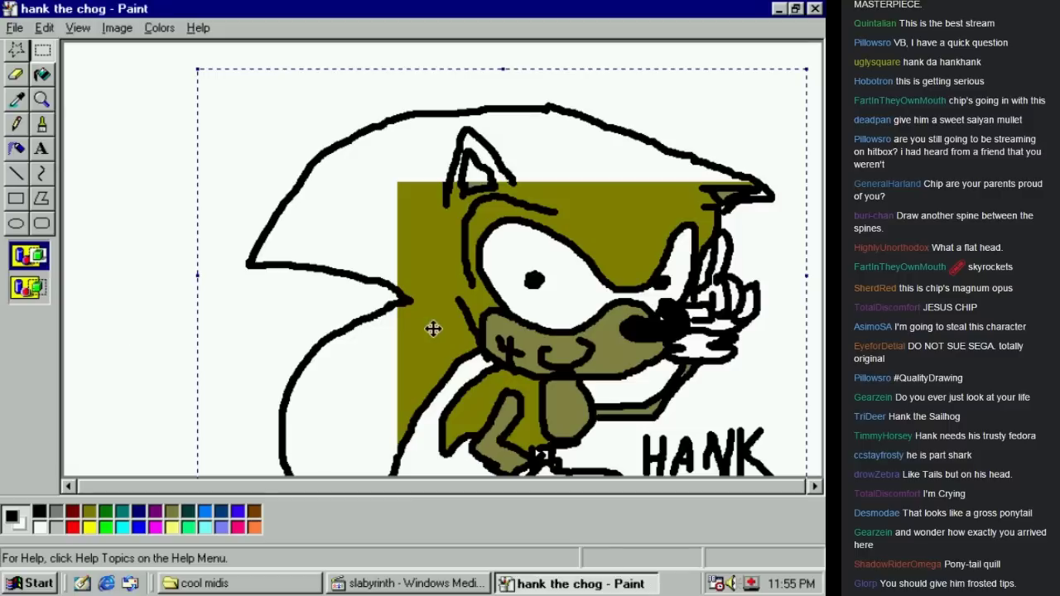
Nudge the selected character with its HANK lettering slightly down and to the left, and drop it there
left_click_drag(433, 328, 431, 331)
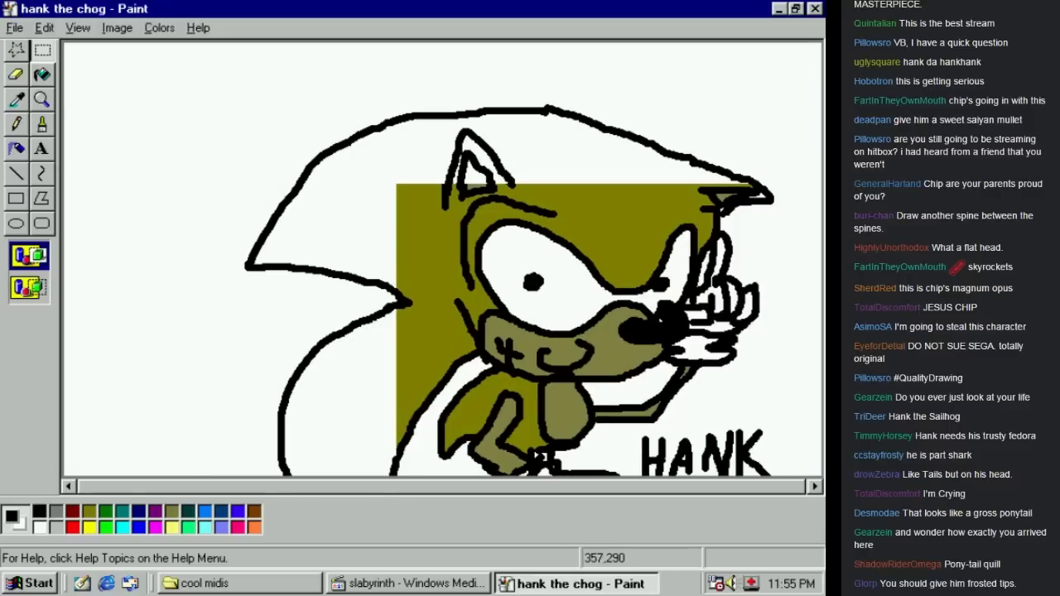
left_click(41, 124)
left_click(43, 51)
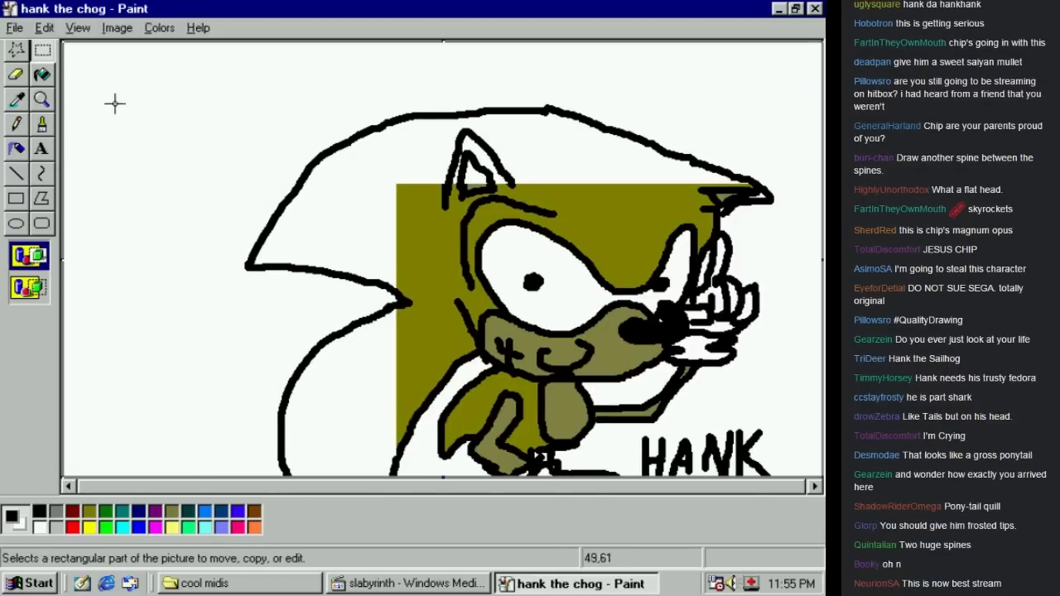
left_click(42, 124)
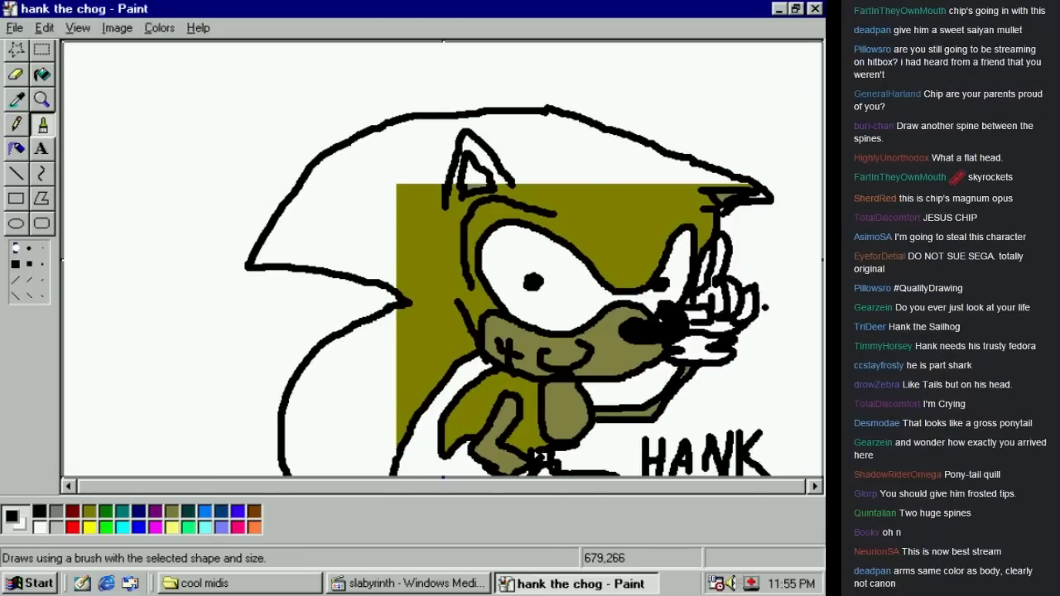
left_click_drag(770, 308, 785, 313)
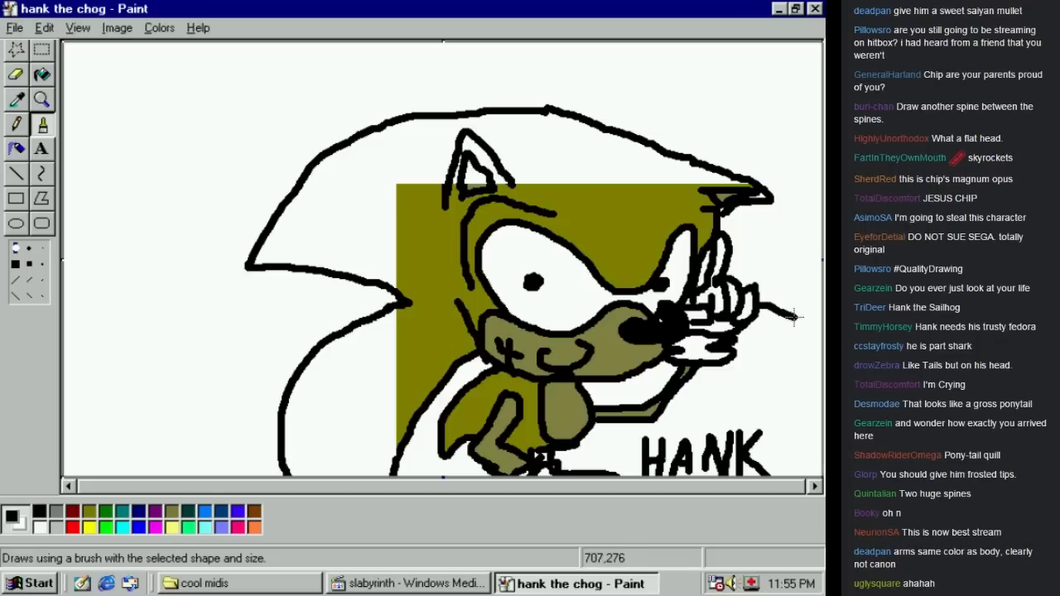
key("ctrl+z")
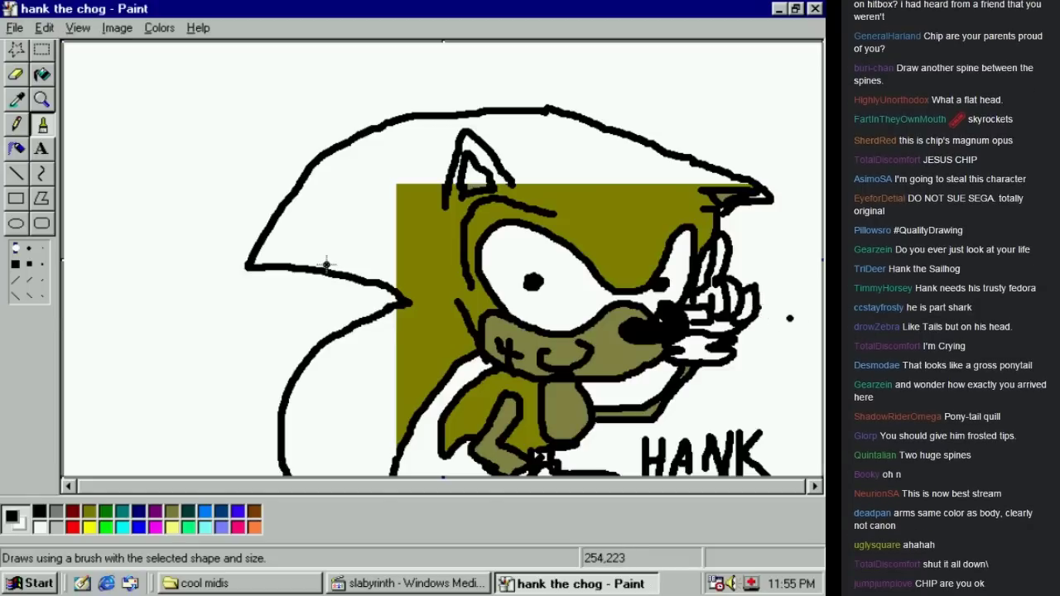
Draw a sword handle with an end cap in black straight lines of the thickest width, sticking out from the raised hand
left_click(15, 173)
left_click(29, 271)
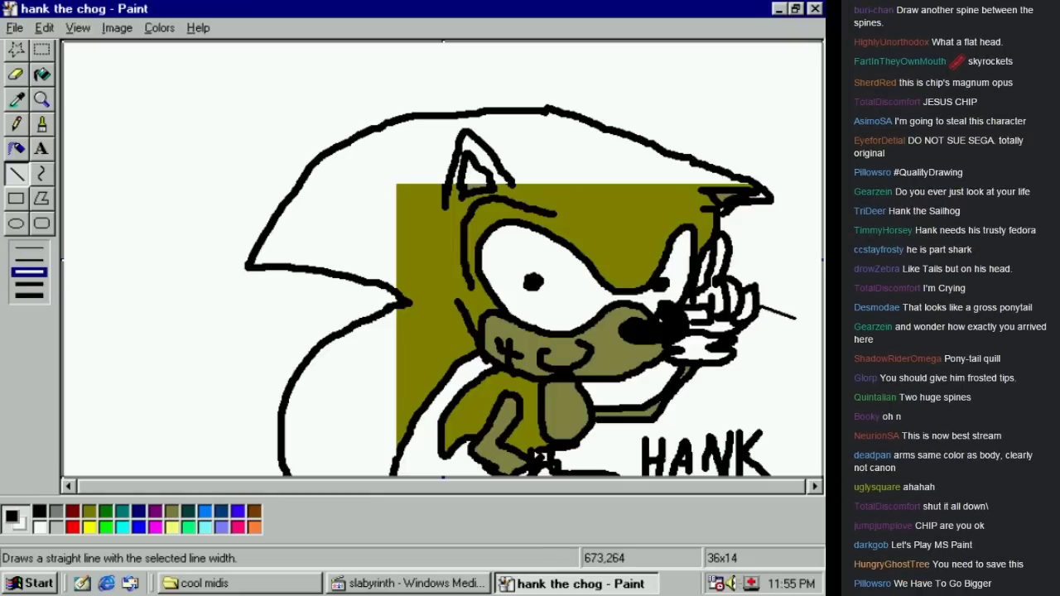
left_click(36, 293)
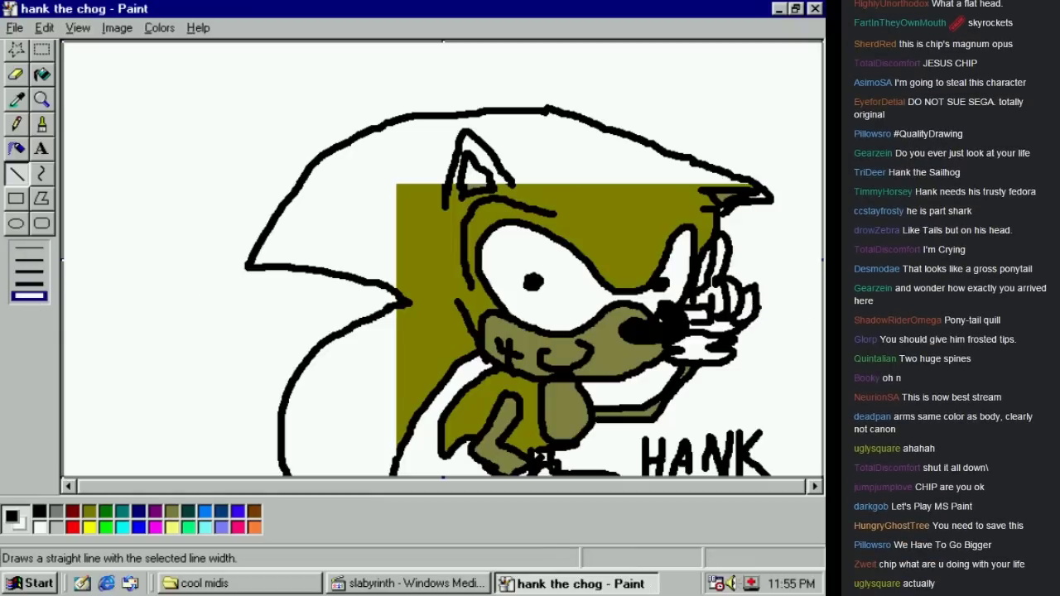
mouse_move(756, 304)
left_mouse_down()
mouse_move(790, 323)
mouse_move(791, 338)
mouse_move(750, 320)
mouse_move(762, 307)
mouse_move(780, 319)
mouse_move(779, 332)
mouse_move(749, 323)
mouse_move(740, 338)
mouse_move(709, 315)
mouse_move(782, 320)
mouse_move(795, 305)
mouse_move(777, 339)
left_mouse_up()
key("ctrl+z")
key("ctrl+z")
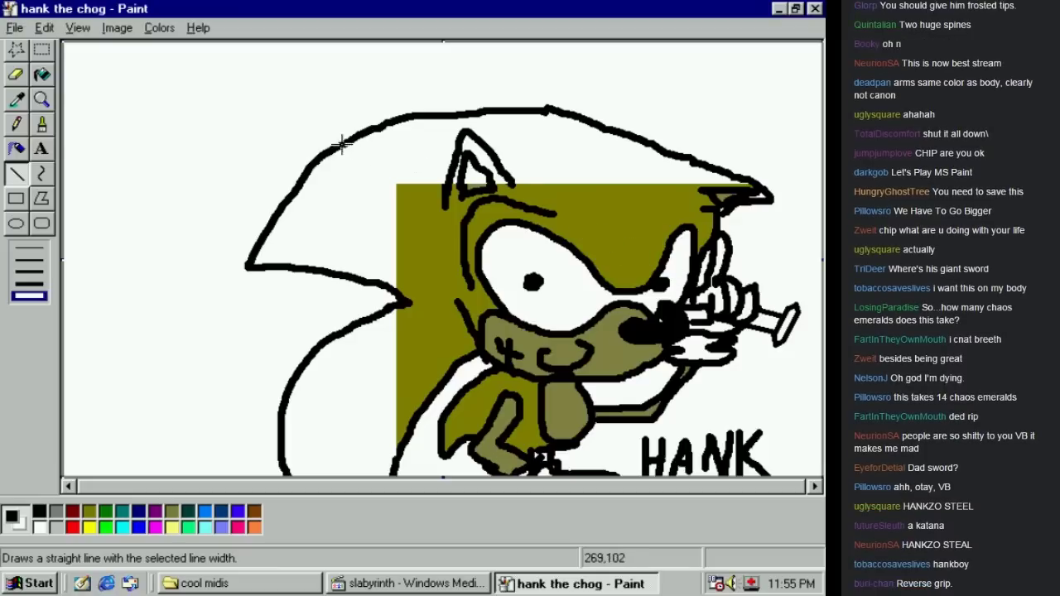
Draw the faceted sword blade with thick black lines, outline and inner edges, projecting from behind the back of the head
mouse_move(338, 142)
left_mouse_down()
mouse_move(206, 77)
mouse_move(55, 101)
mouse_move(84, 103)
mouse_move(157, 208)
mouse_move(407, 235)
mouse_move(462, 272)
mouse_move(252, 223)
mouse_move(268, 223)
left_mouse_up()
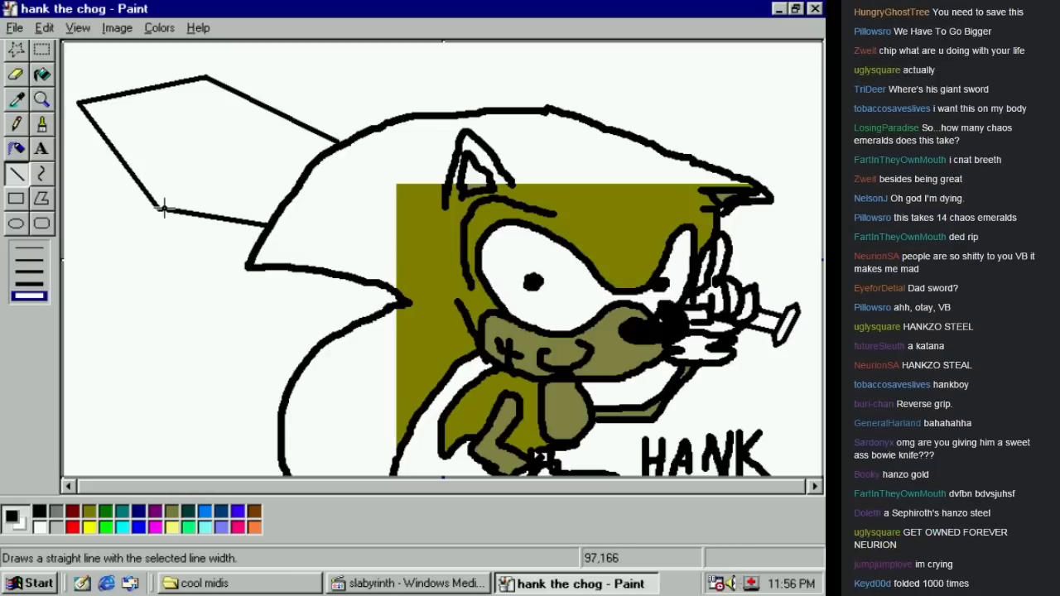
left_click_drag(158, 208, 207, 76)
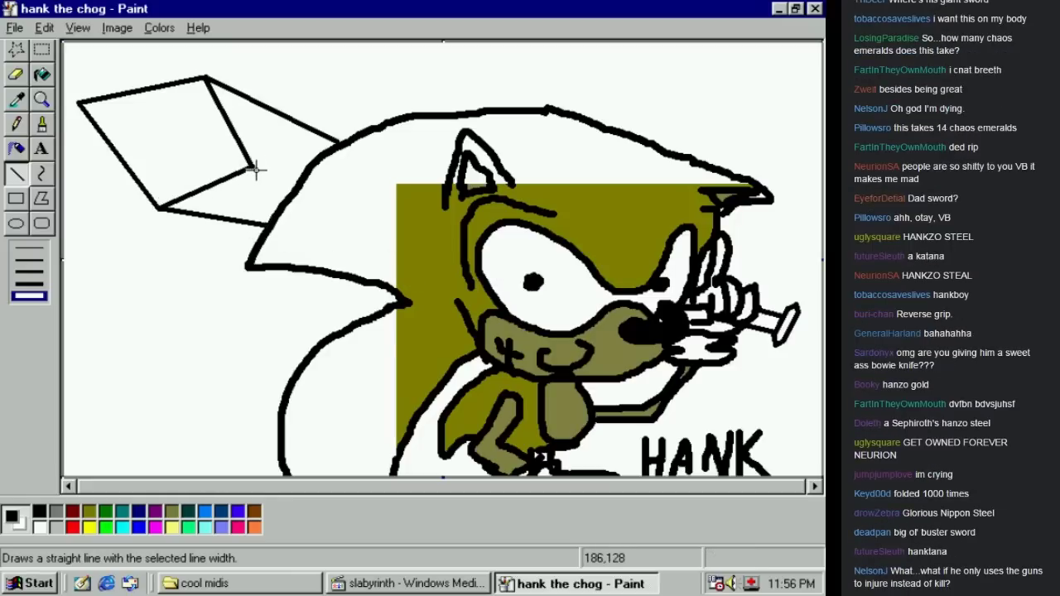
left_click_drag(253, 166, 298, 181)
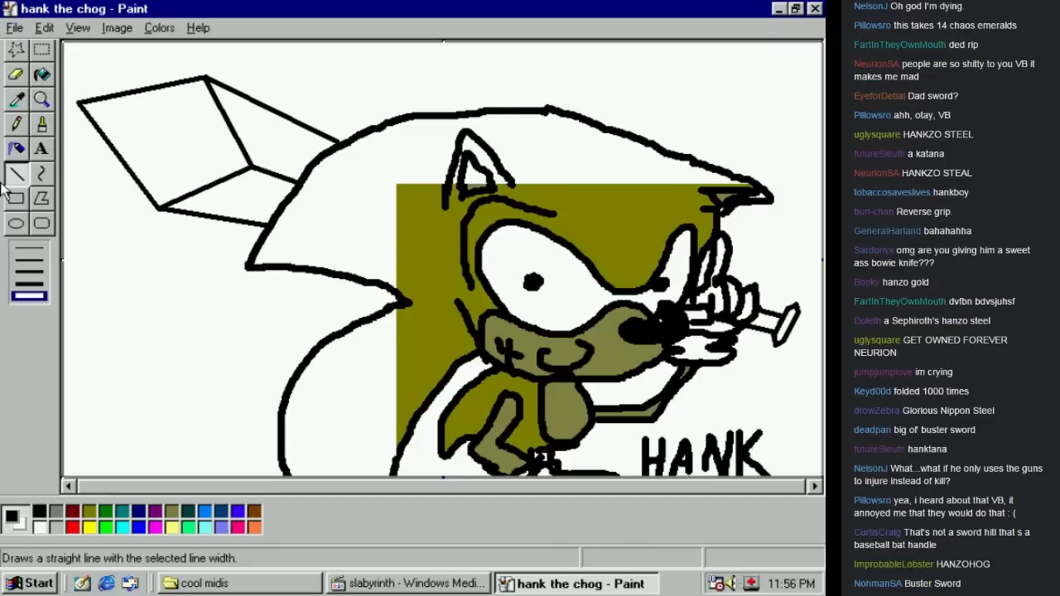
Add short scratch marks to all three faces of the sword blade with straight lines of the thinnest width
left_click(42, 124)
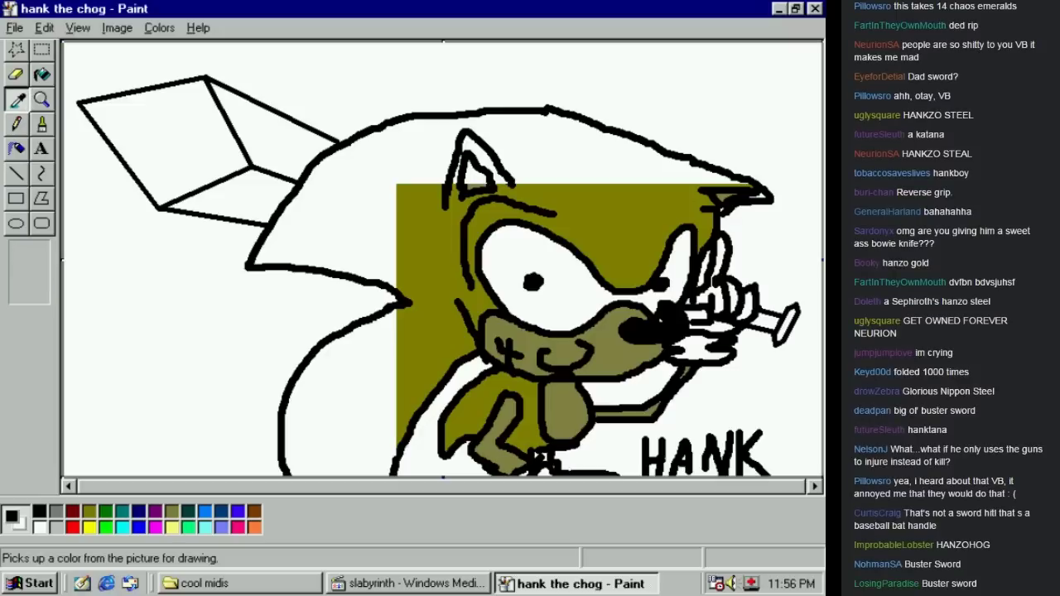
left_click(16, 125)
left_click(43, 124)
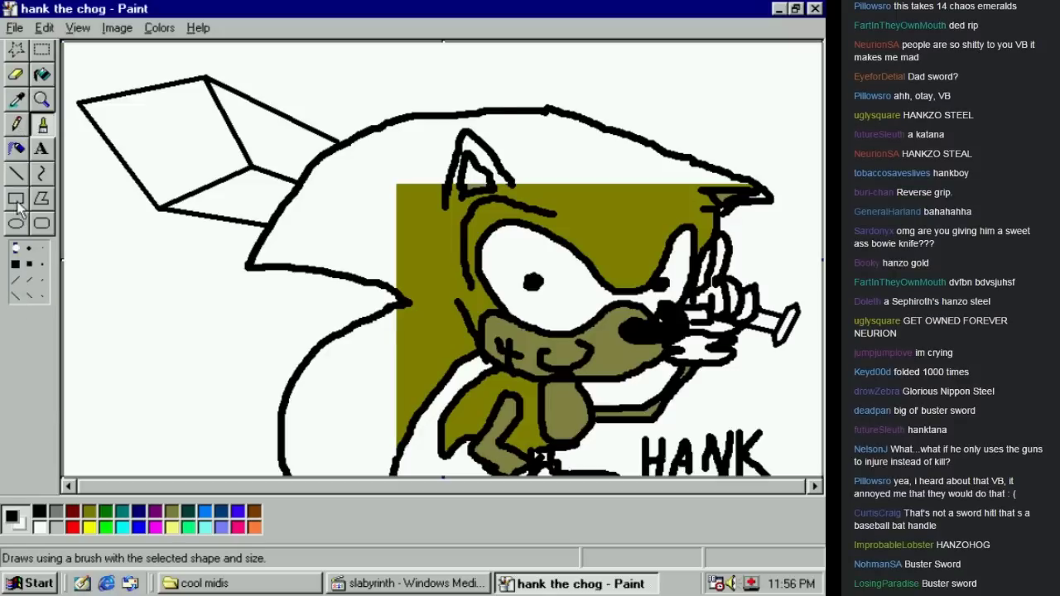
left_click(17, 174)
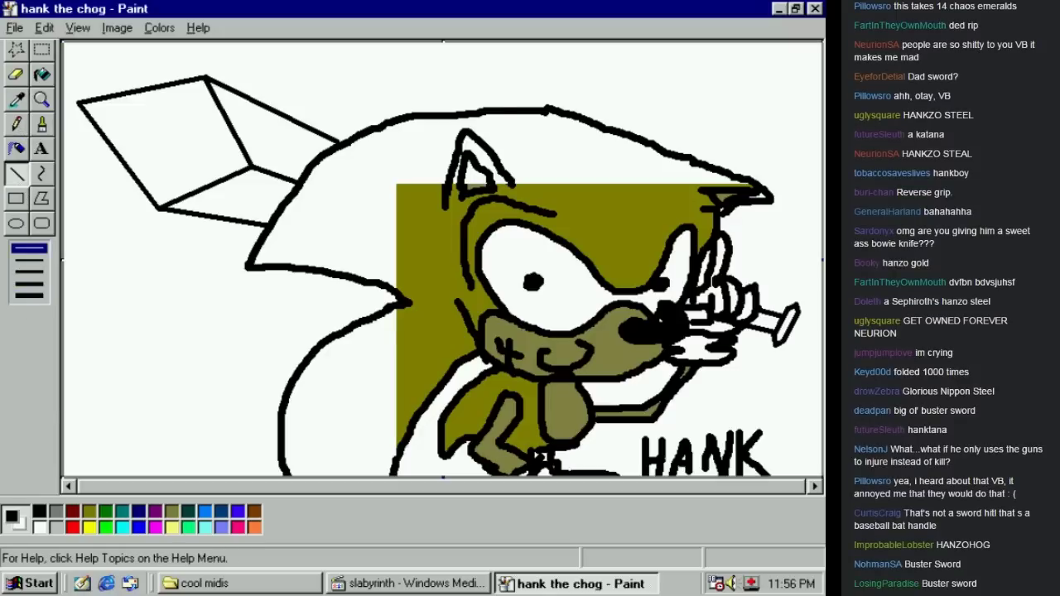
mouse_move(220, 210)
left_mouse_down()
mouse_move(241, 201)
mouse_move(246, 214)
mouse_move(211, 219)
mouse_move(272, 214)
mouse_move(258, 212)
left_mouse_up()
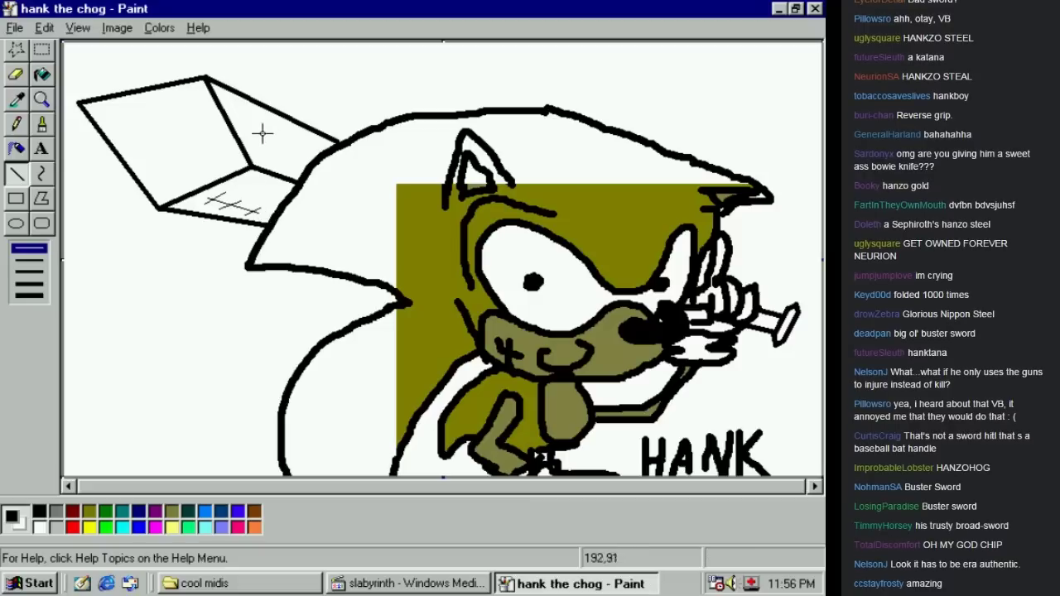
mouse_move(252, 121)
left_mouse_down()
mouse_move(262, 139)
mouse_move(287, 142)
left_mouse_up()
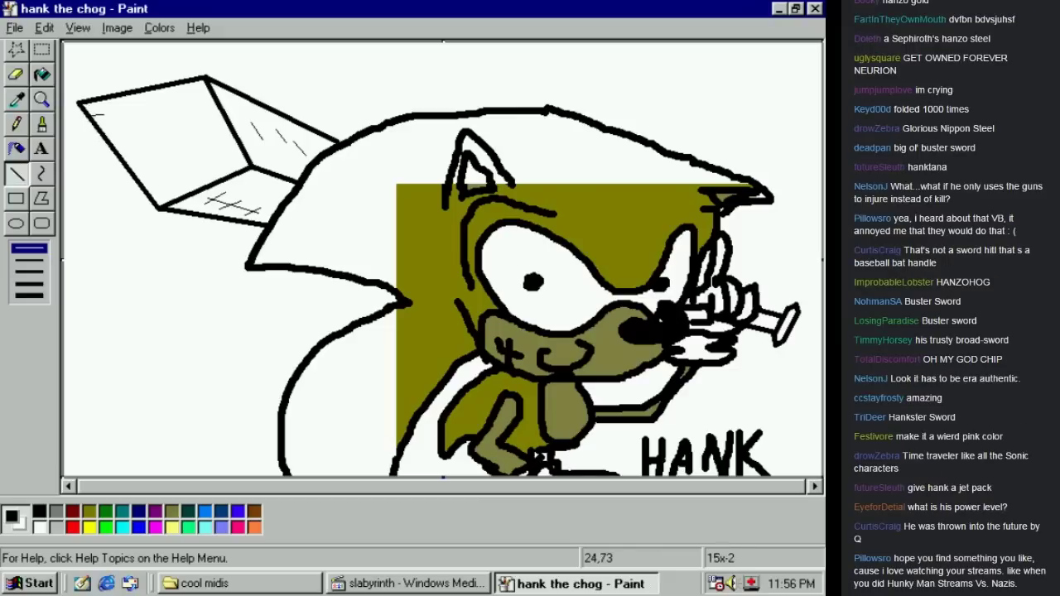
left_click_drag(104, 115, 149, 136)
left_click_drag(134, 160, 154, 158)
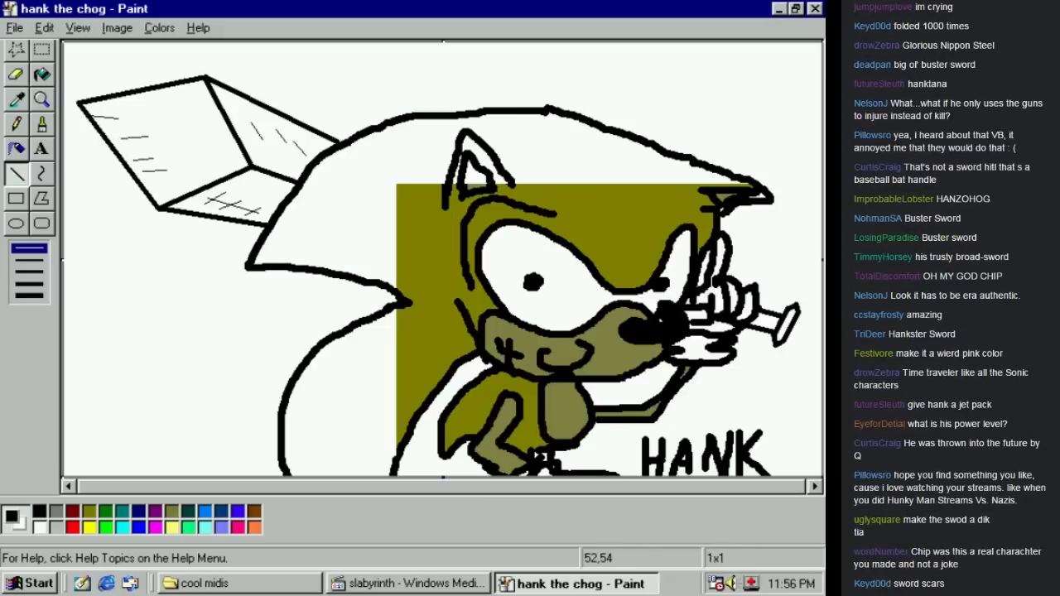
left_click_drag(117, 97, 200, 102)
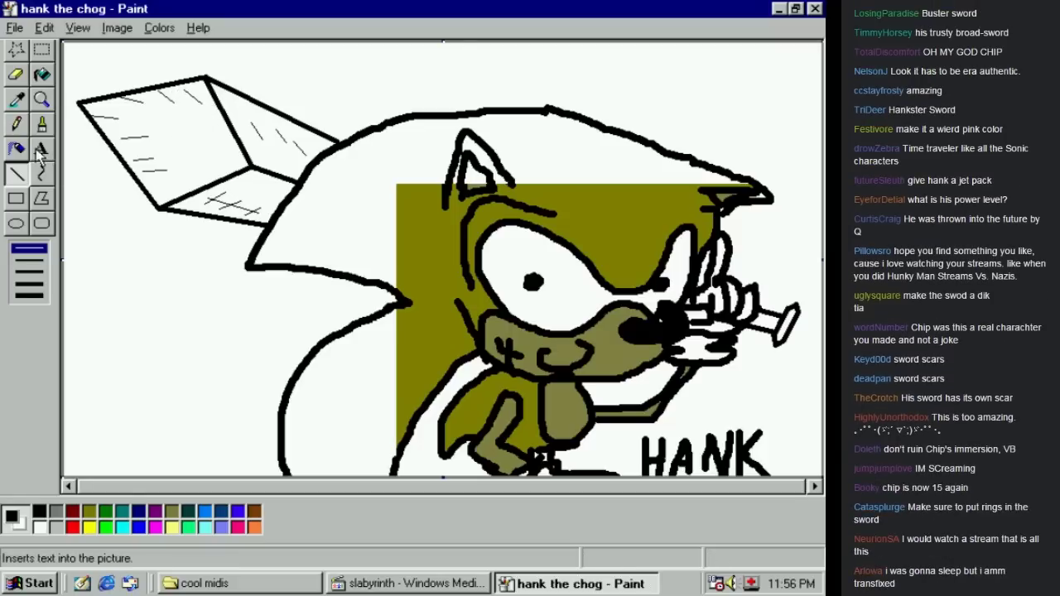
Fill the blade's large face and lower face with dark gray and its upper face beside the head with light gray
left_click(20, 100)
left_click(43, 75)
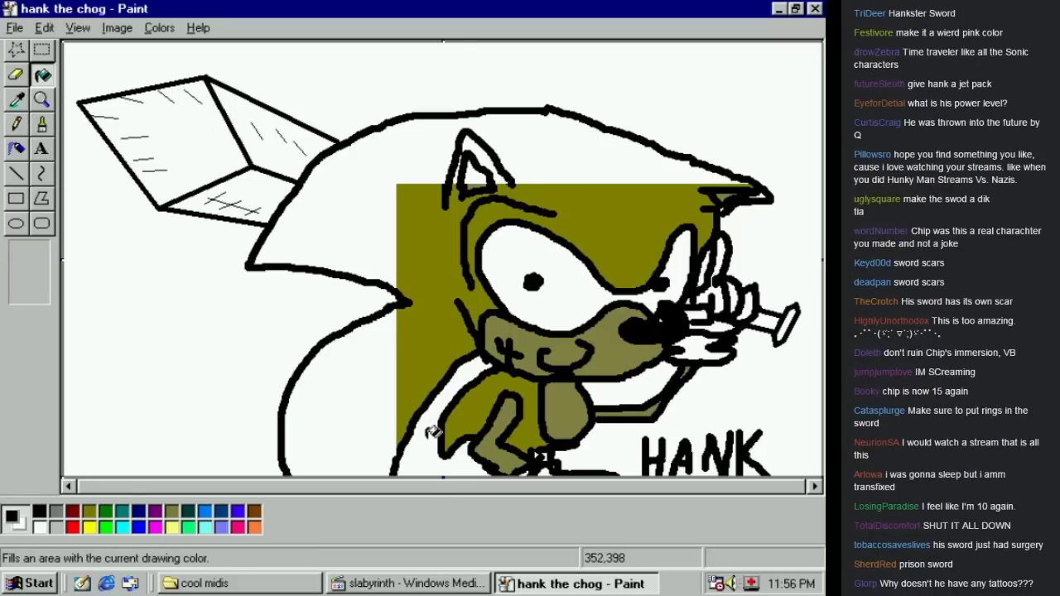
left_click(56, 512)
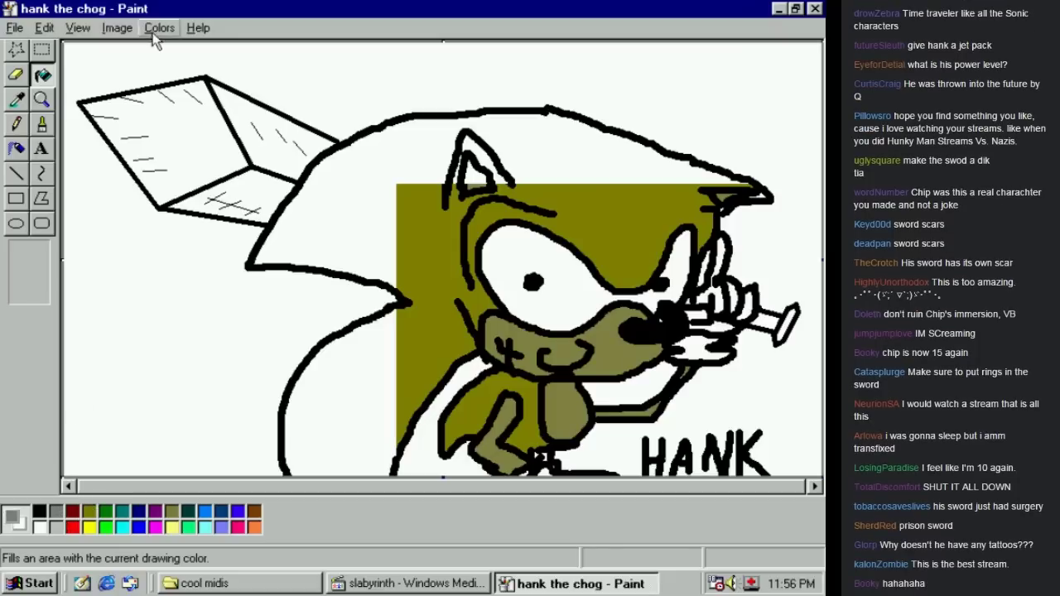
left_click(260, 176)
left_click(270, 152)
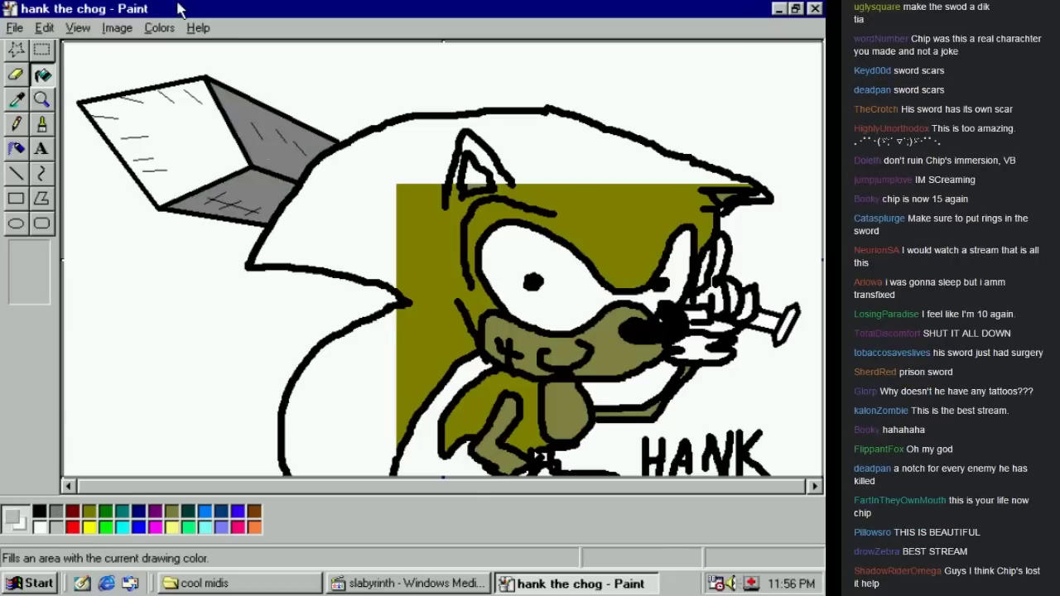
left_click(194, 104)
left_click(272, 156)
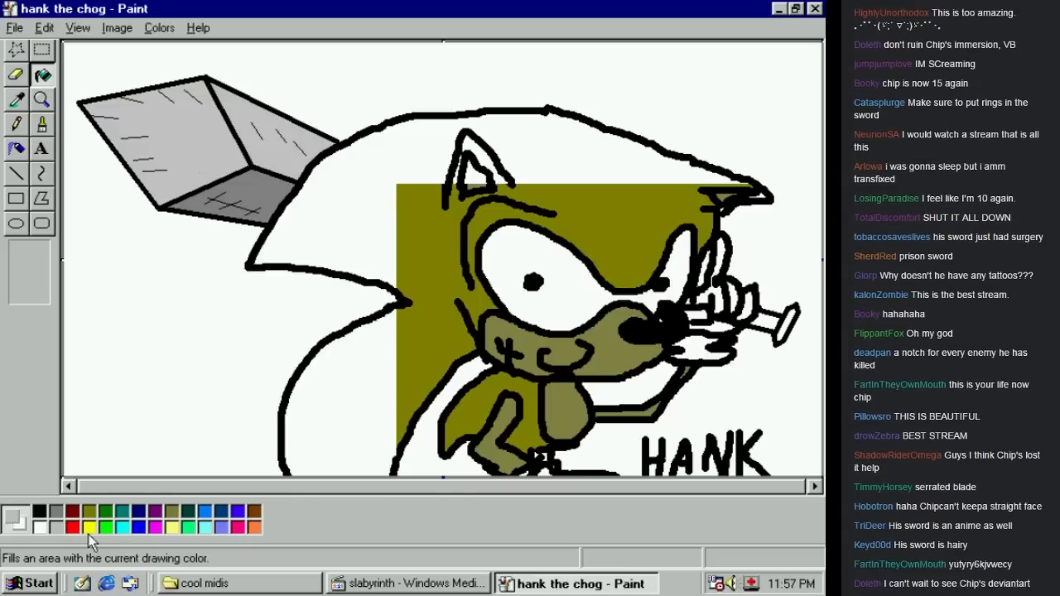
left_click(56, 511)
left_click(207, 128)
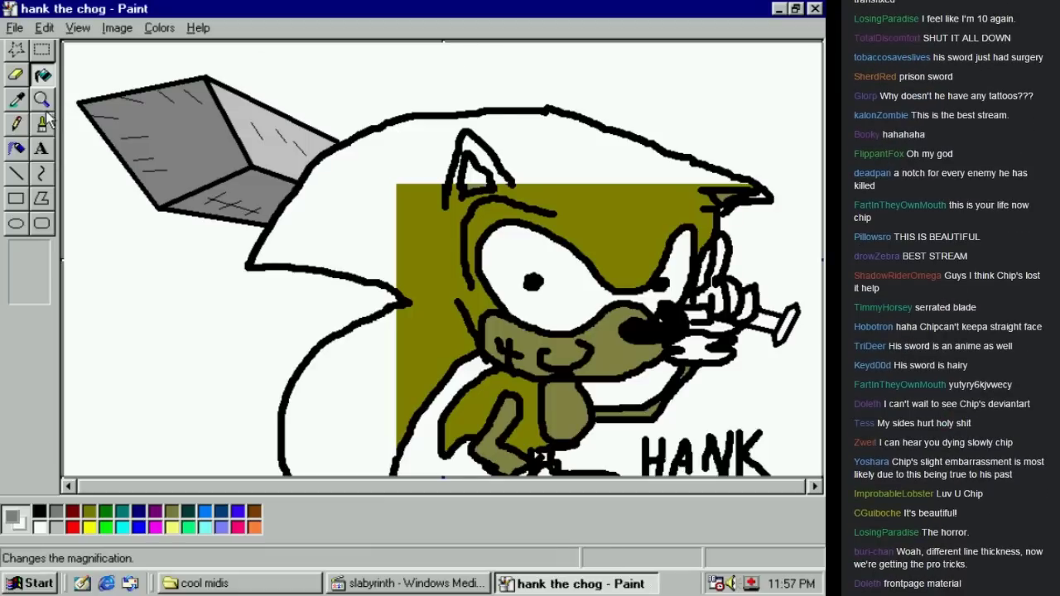
Fill the unpainted head and rear spikes with olive, and the inner ear and sword handle with the paler khaki
left_click(86, 509)
left_click(335, 396)
left_click(404, 176)
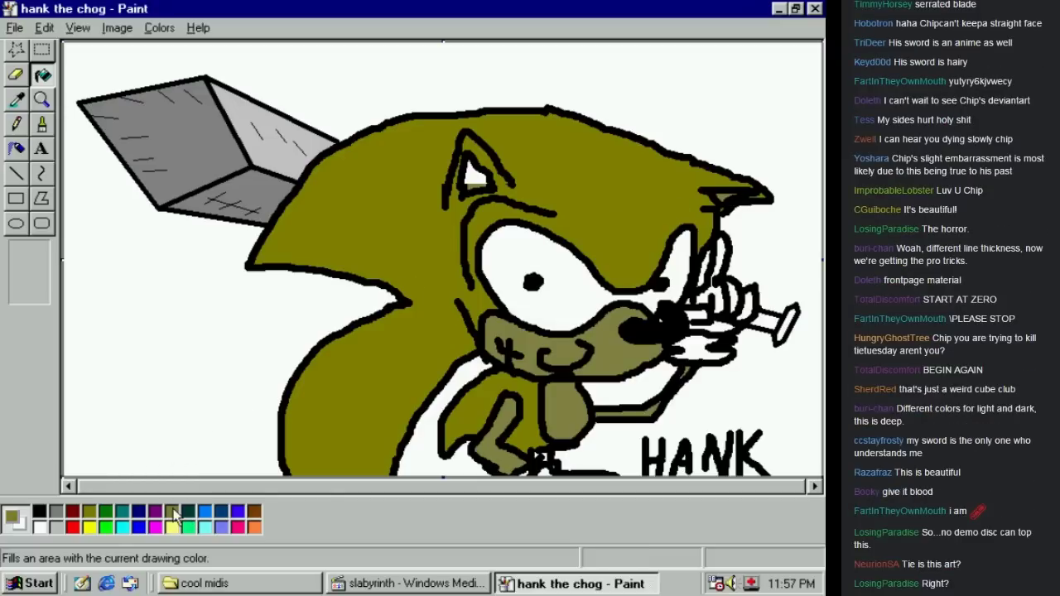
left_click(474, 174)
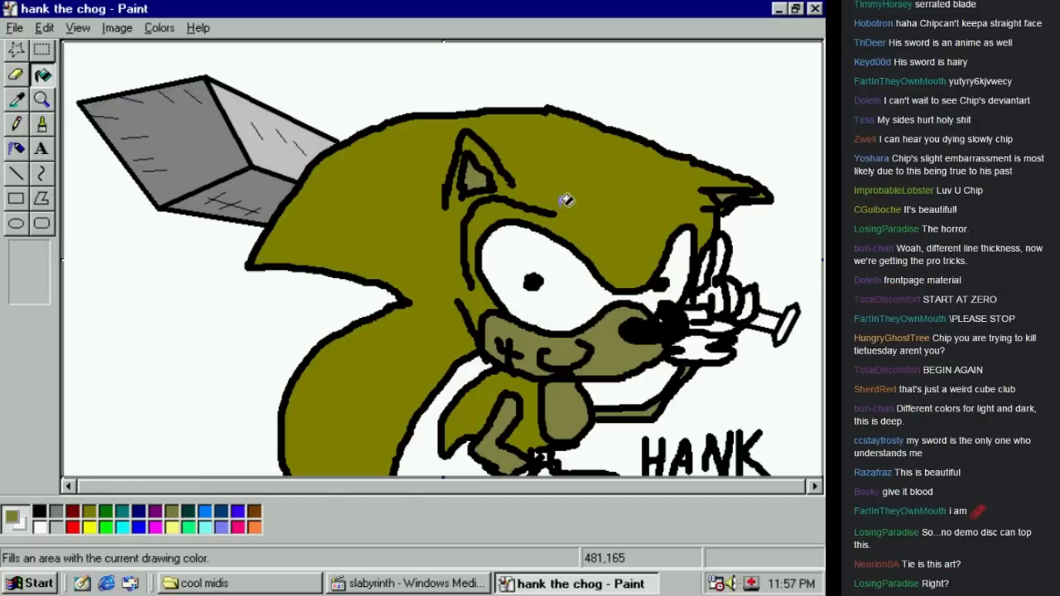
left_click(775, 317)
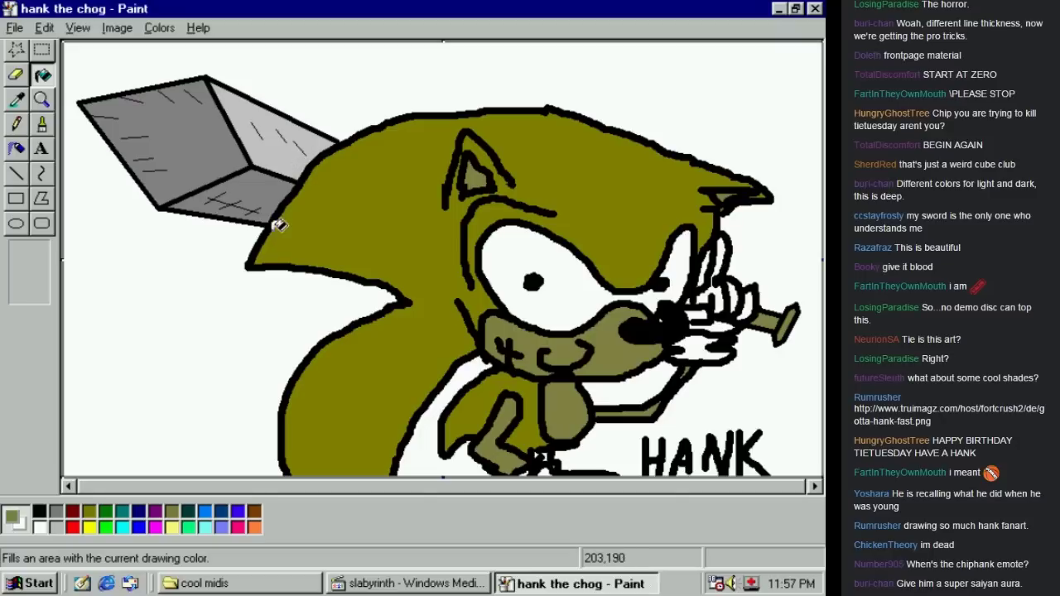
Place a text box below the sword blade, close the font toolbar, enlarge the box and enter "Hank"
left_click(43, 125)
left_click(41, 152)
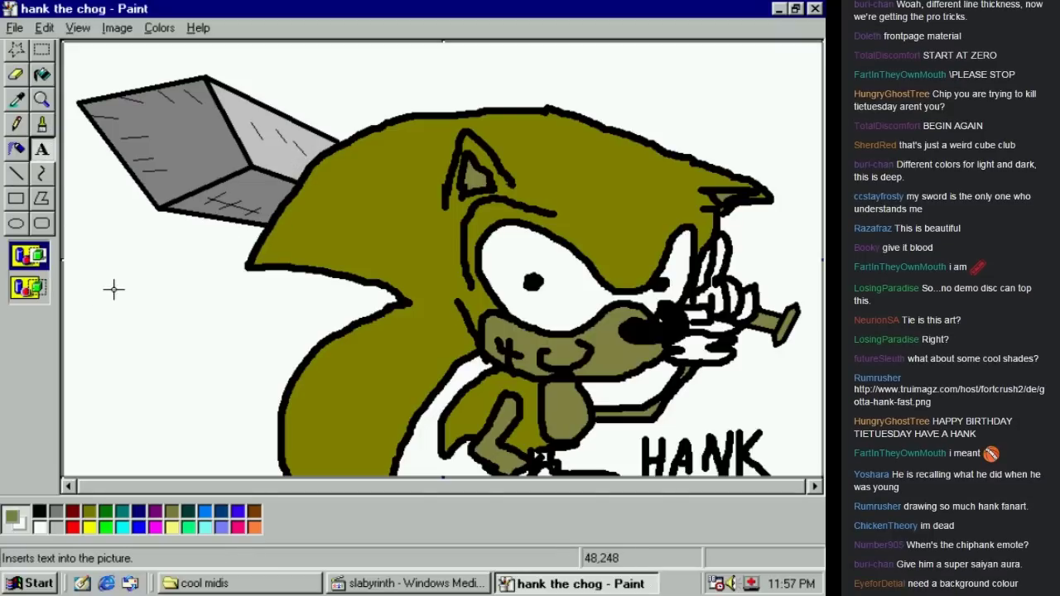
left_click_drag(172, 332, 208, 338)
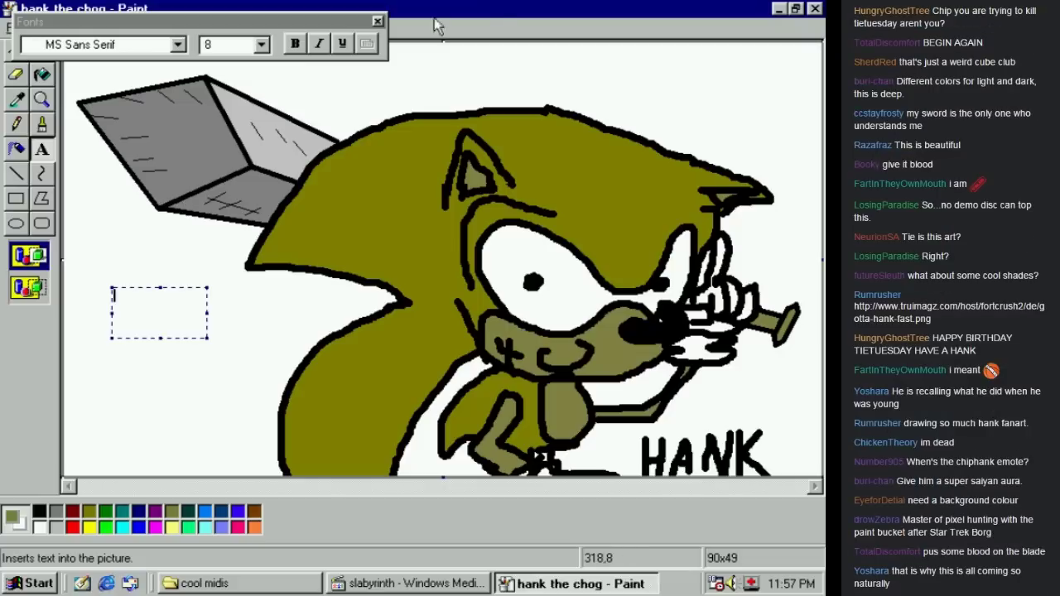
left_click(377, 21)
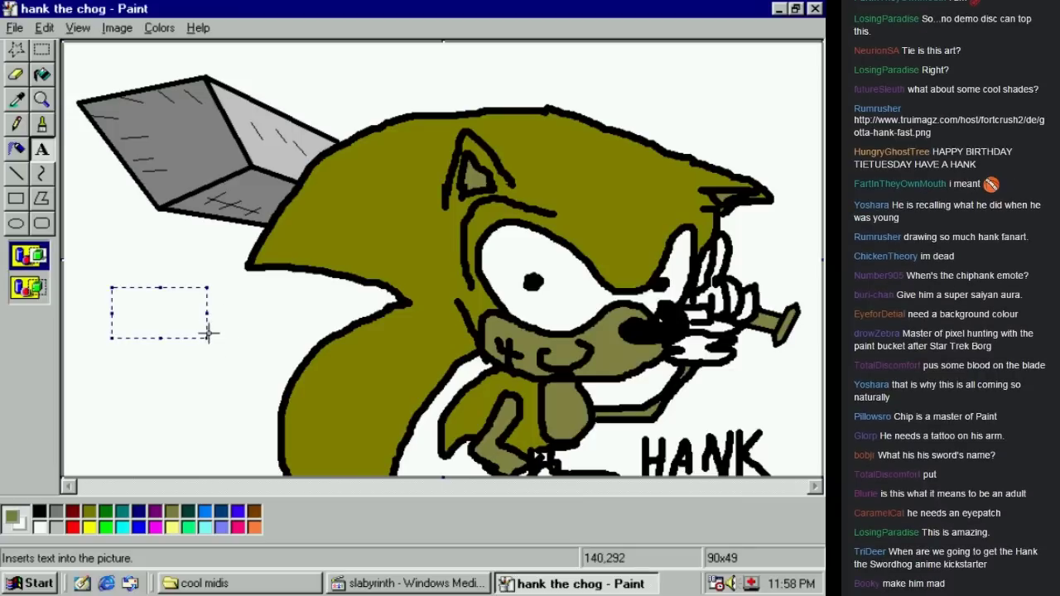
left_click_drag(208, 335, 265, 352)
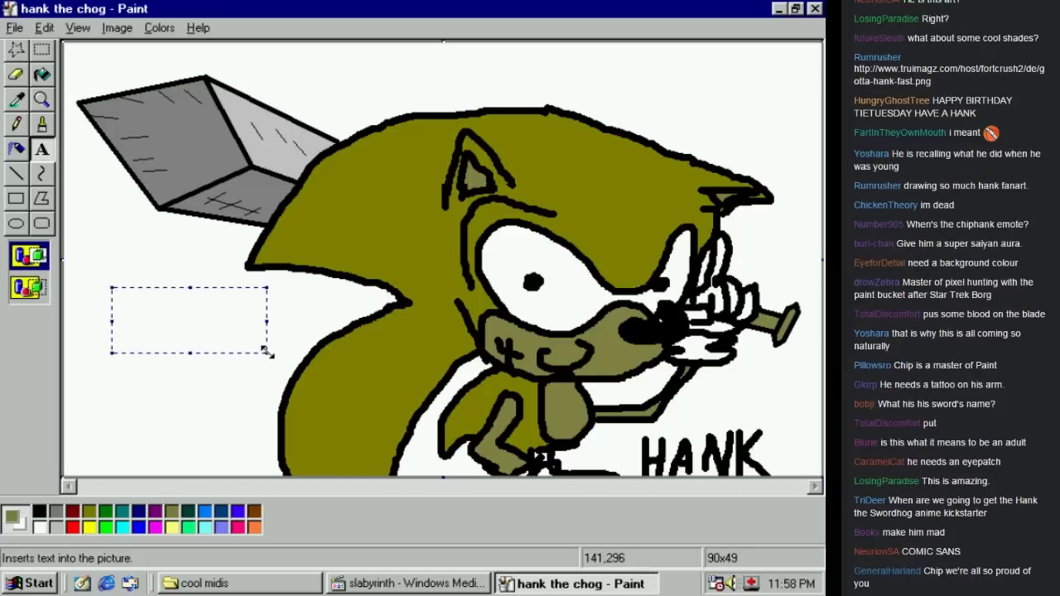
type("Hank")
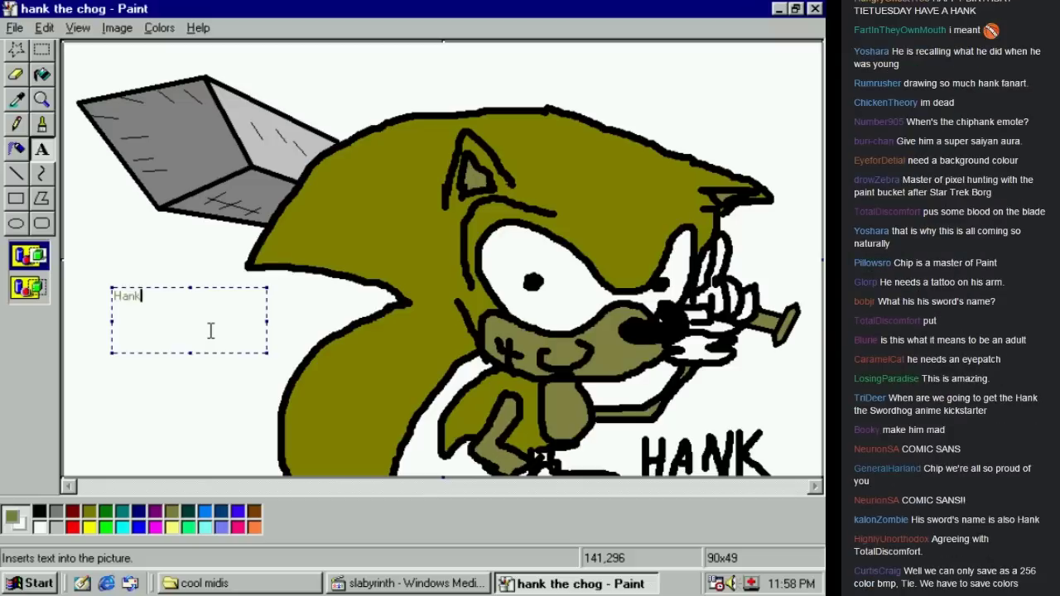
Select the word in the text box below the sword, check the editing commands, and shorten it to "Han"
key("shift+Home")
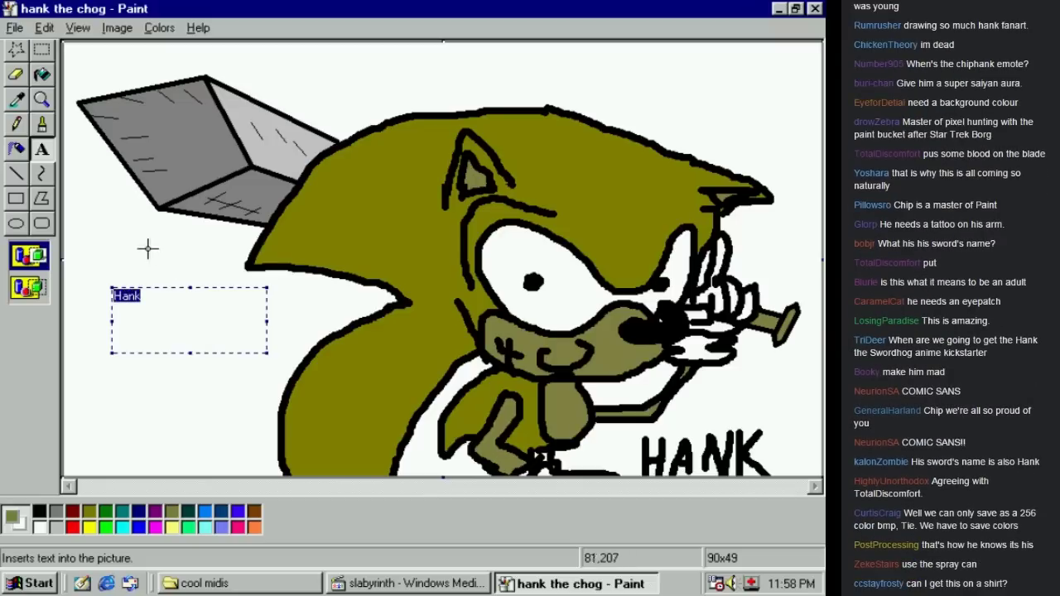
right_click(177, 319)
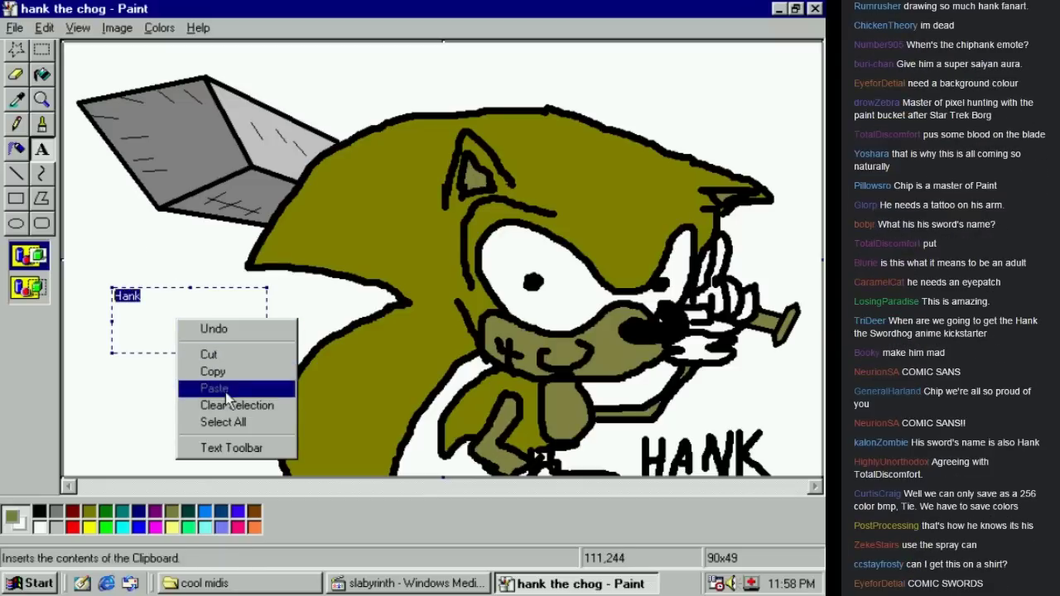
left_click(117, 28)
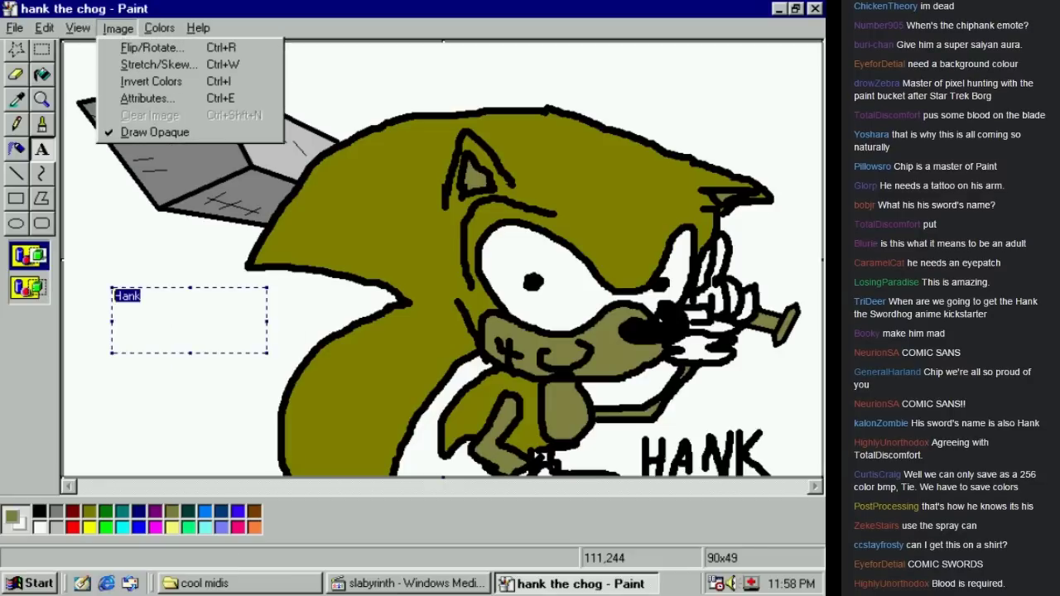
mouse_move(55, 29)
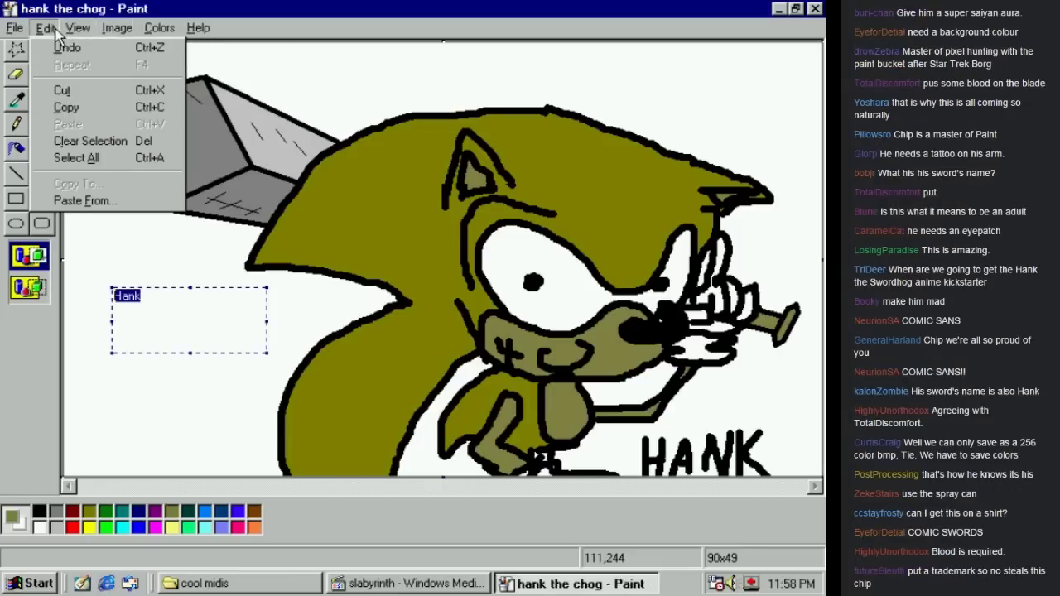
left_click(66, 47)
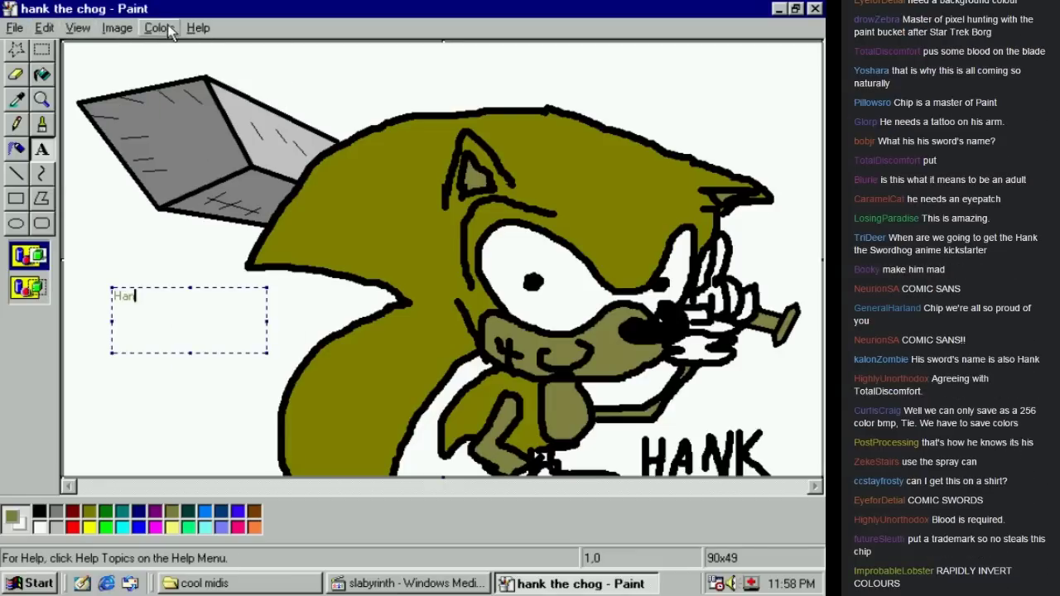
key("BackSpace")
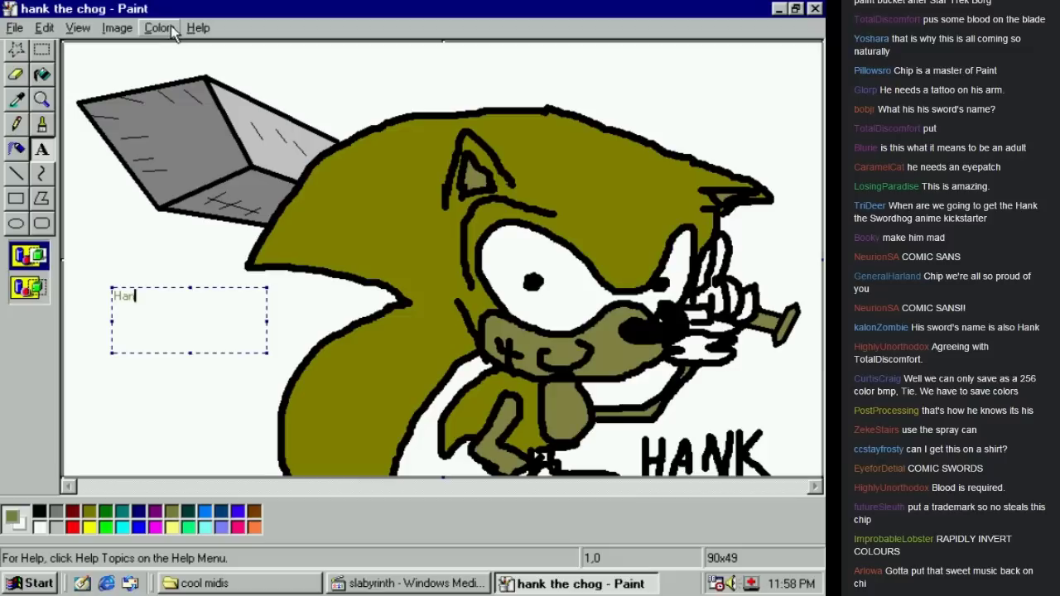
left_click(39, 31)
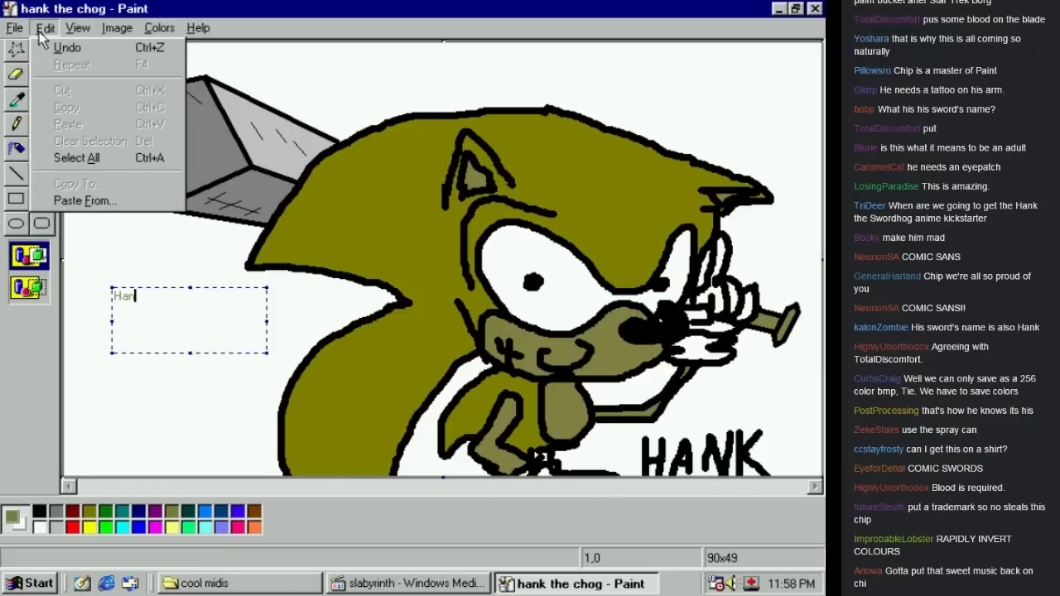
key("Right")
mouse_move(108, 33)
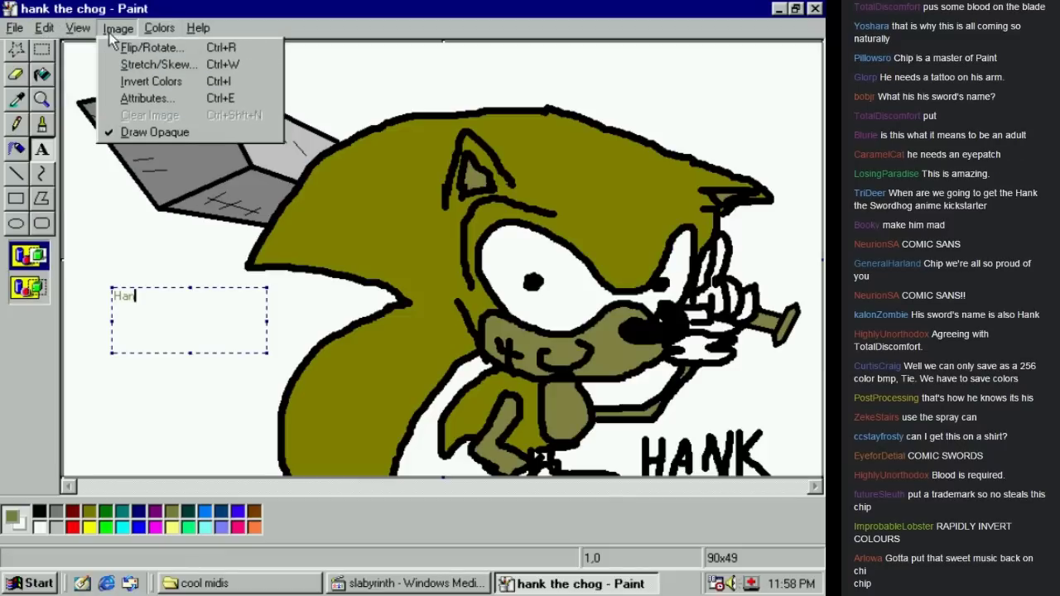
key("Down")
key("Right")
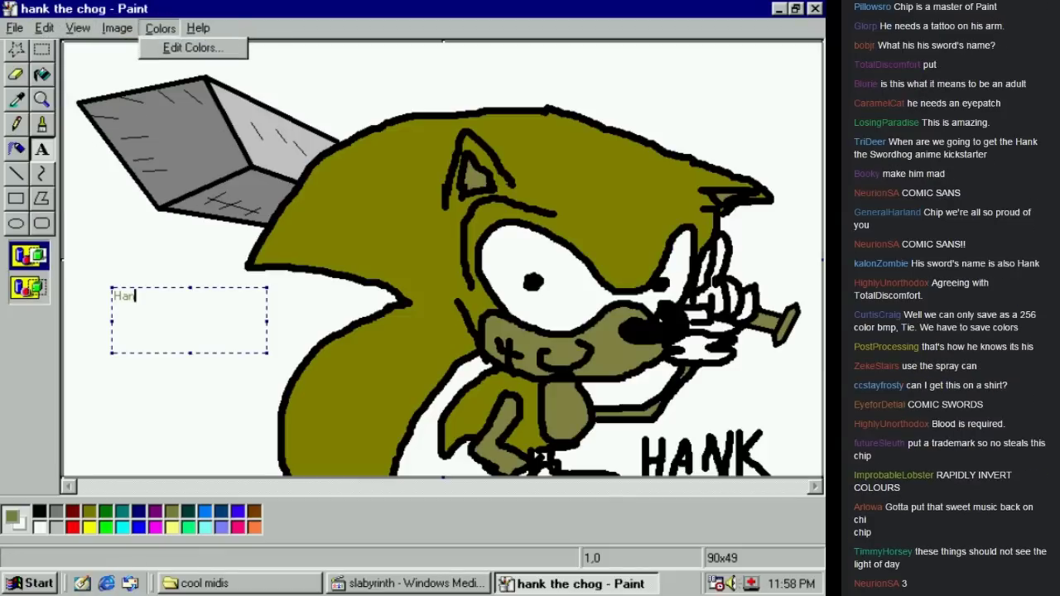
key("Right")
key("Right")
key("Escape")
key("Escape")
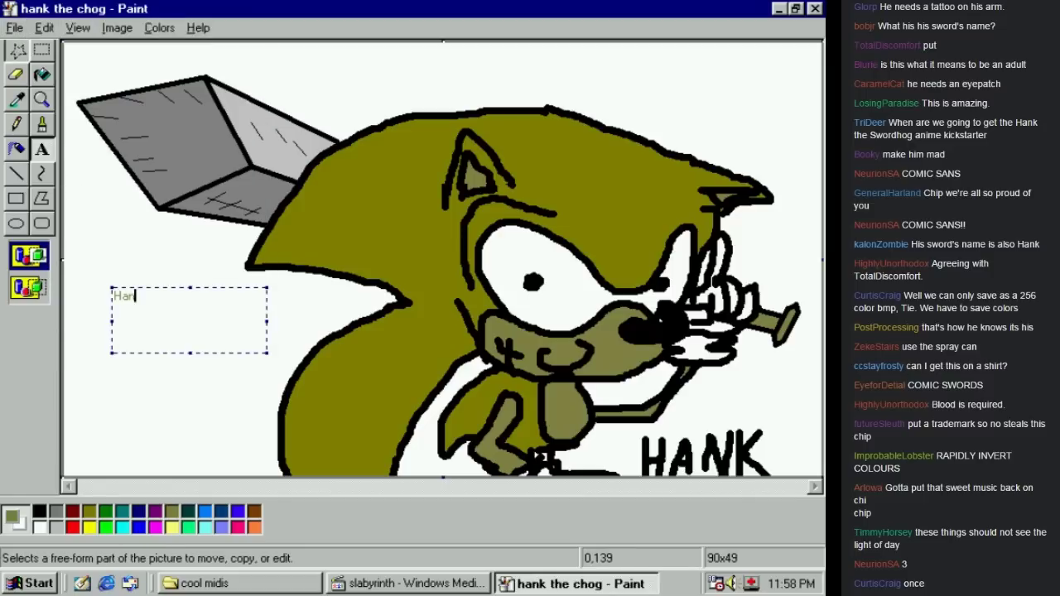
Commit the text below the sword blade, select its area with a rectangular selection and delete it
left_click(43, 52)
left_click_drag(97, 277, 156, 312)
key("Delete")
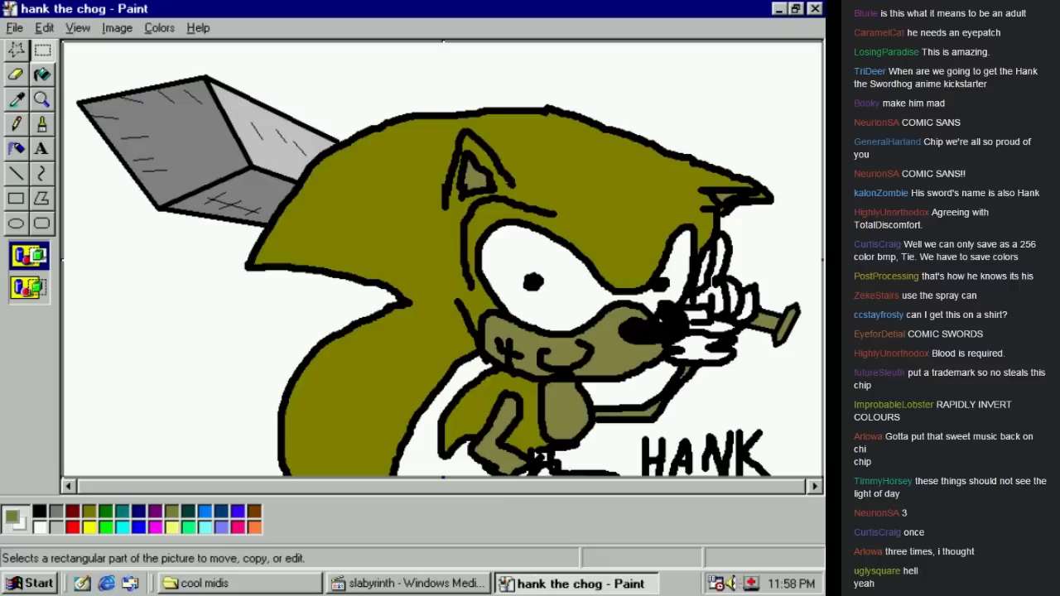
Place a new text box below the sword blade, widen it, enter "Hank the Chog" and commit the text
left_click(42, 149)
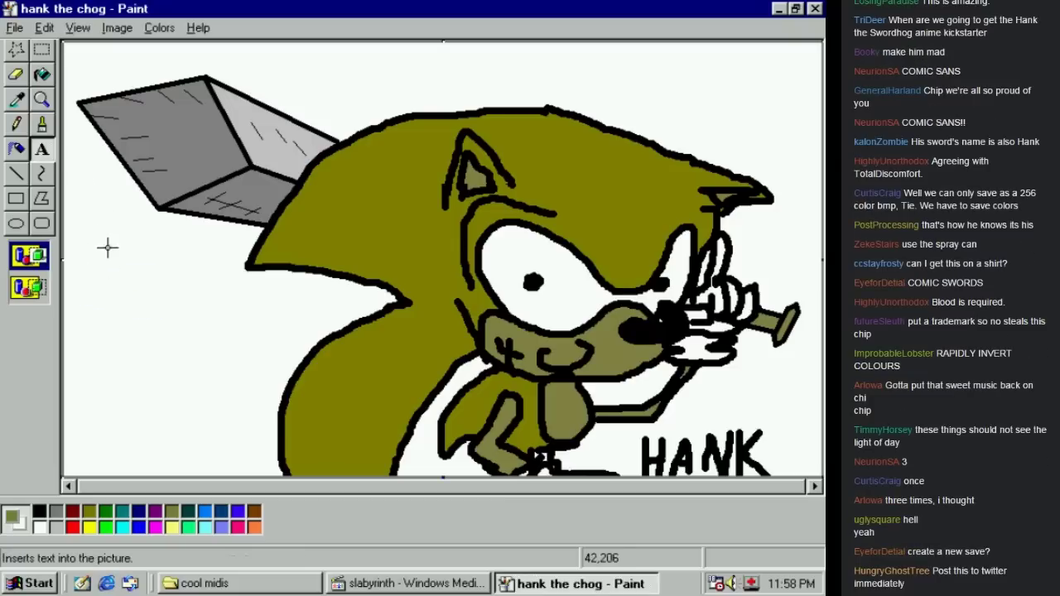
left_click(127, 314)
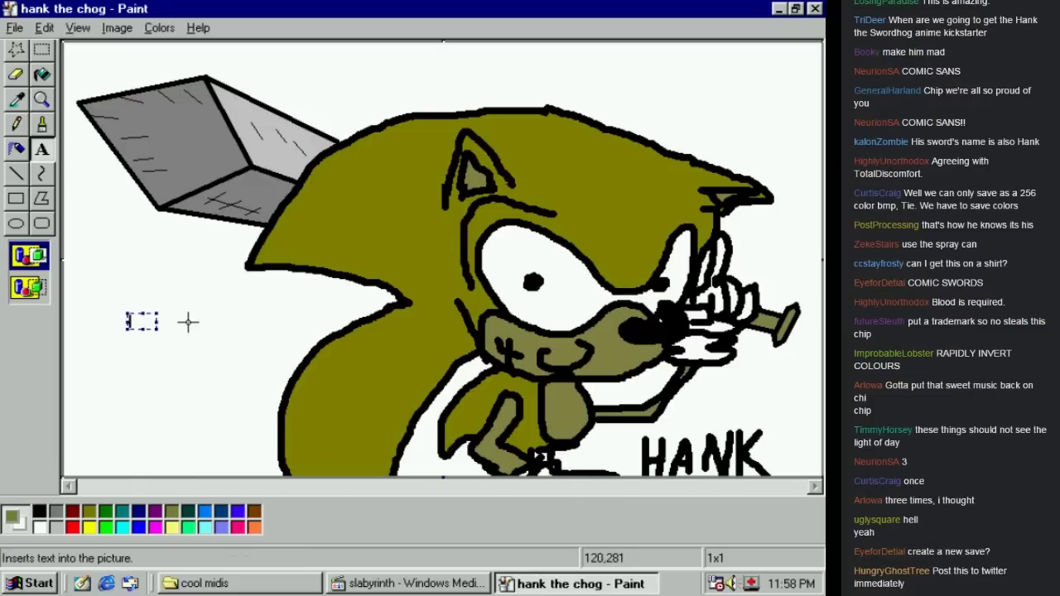
type("Hank")
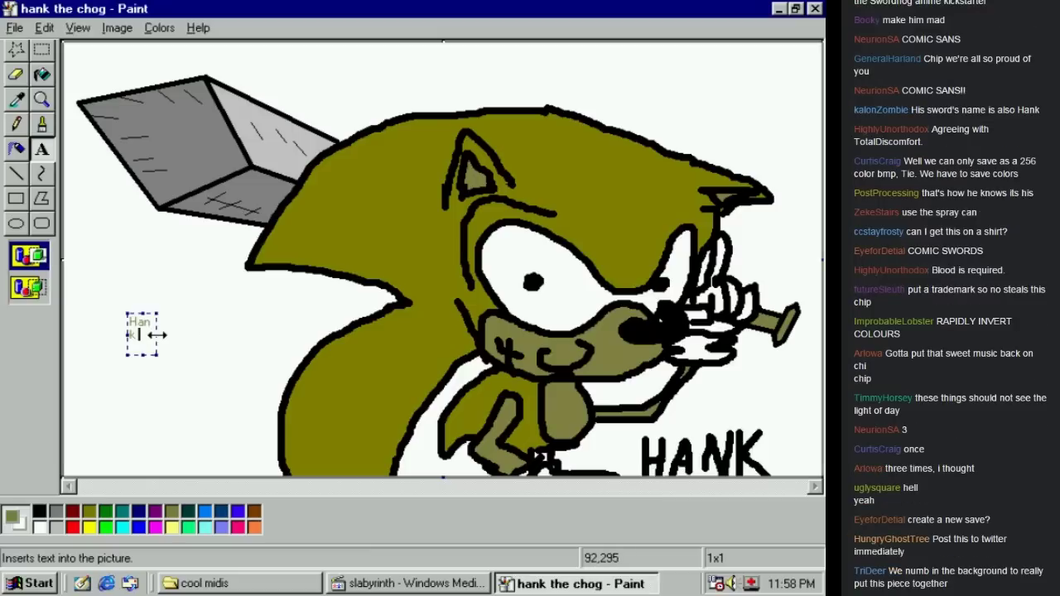
left_click_drag(157, 335, 241, 333)
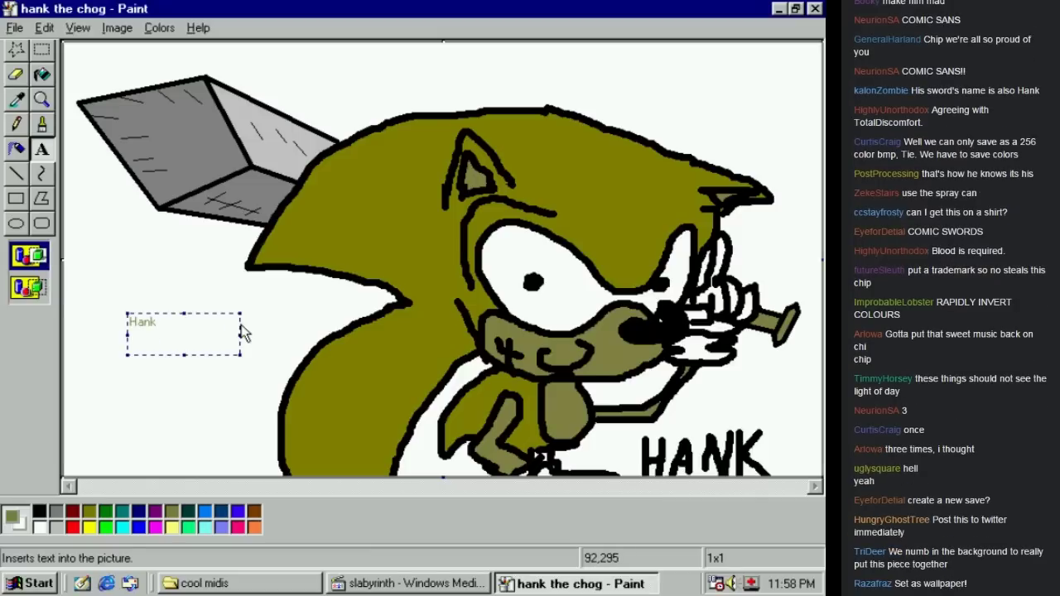
type("the Chog")
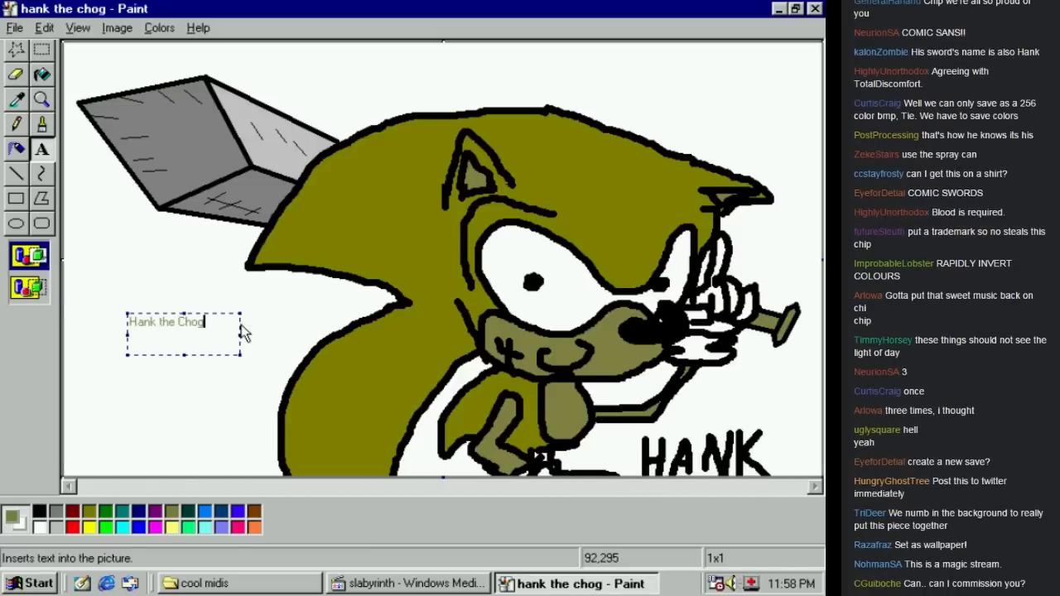
left_click(41, 50)
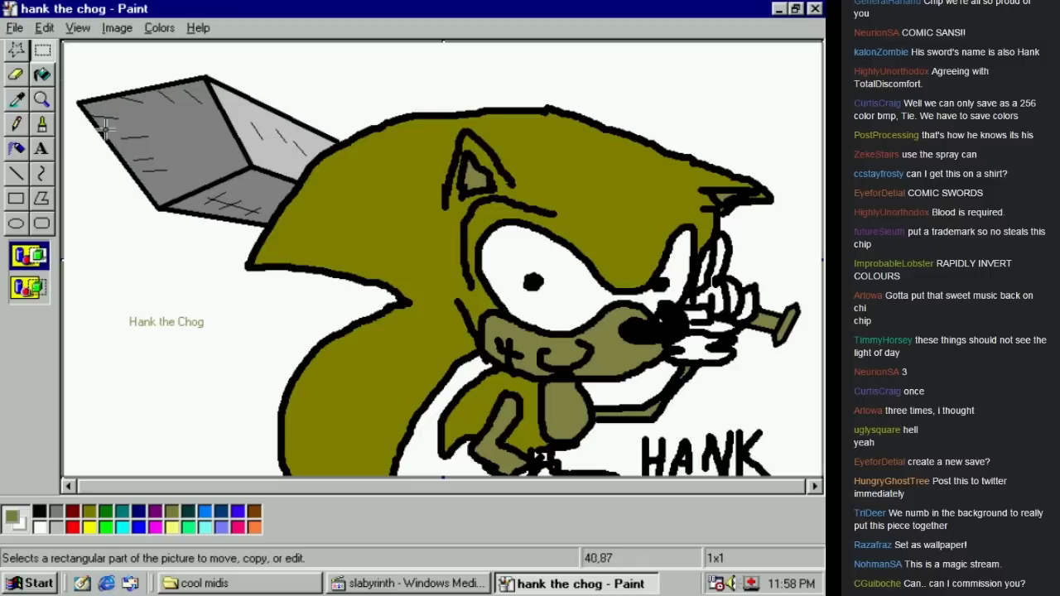
Add a second "Hank the Chog" caption directly beneath the first, widening its text box to fit one line
left_click(41, 149)
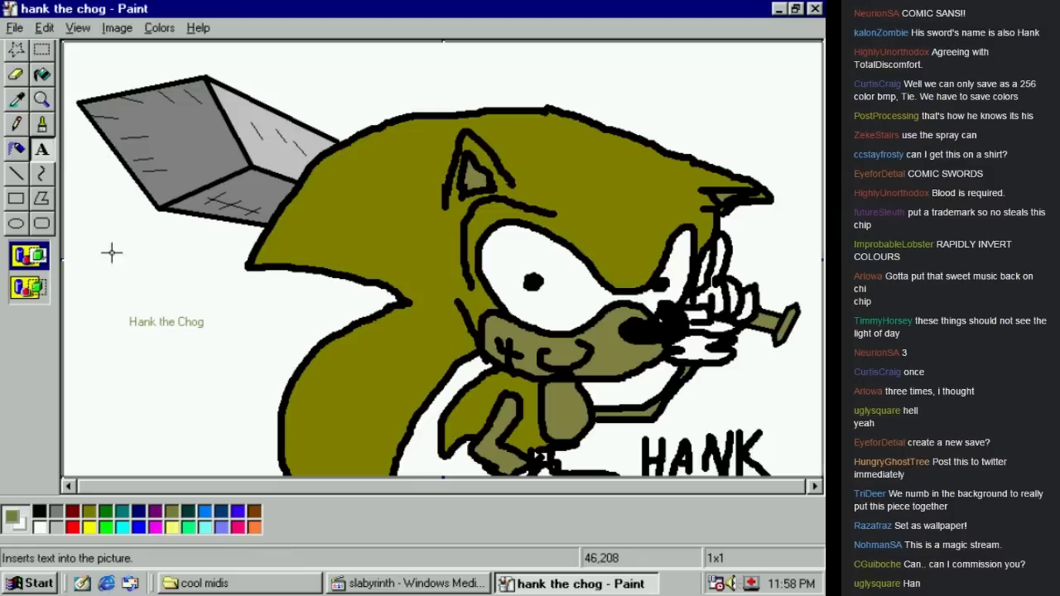
left_click_drag(128, 323, 159, 340)
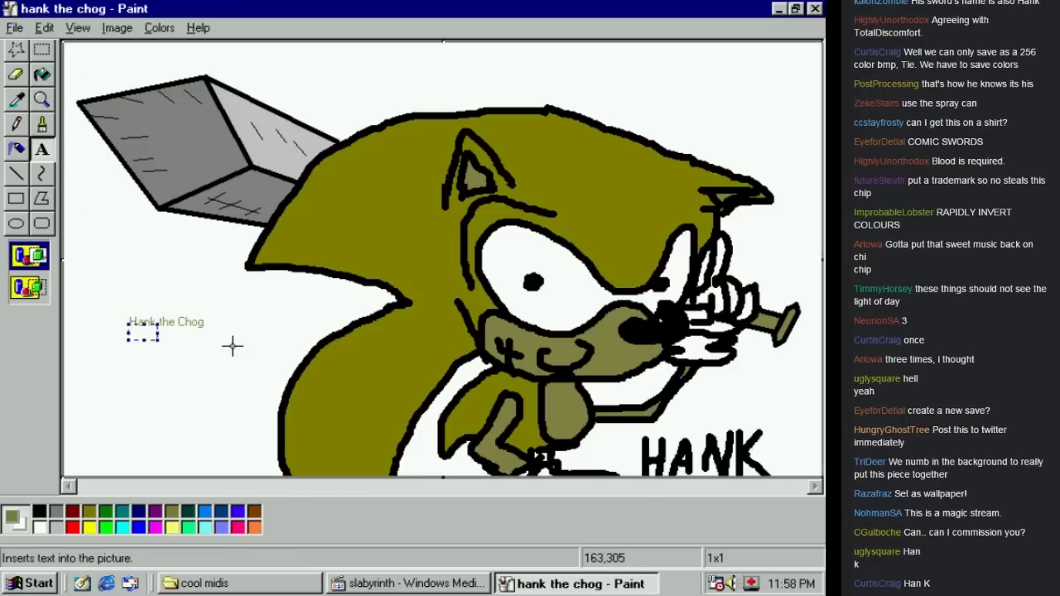
type("Han")
key("Return")
type("k the")
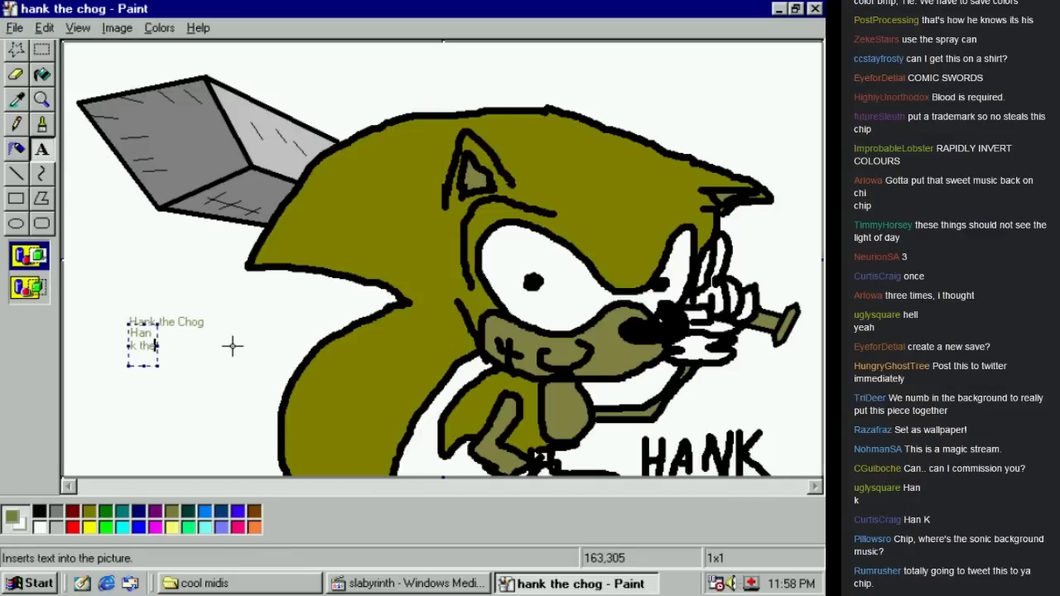
type(" Chog")
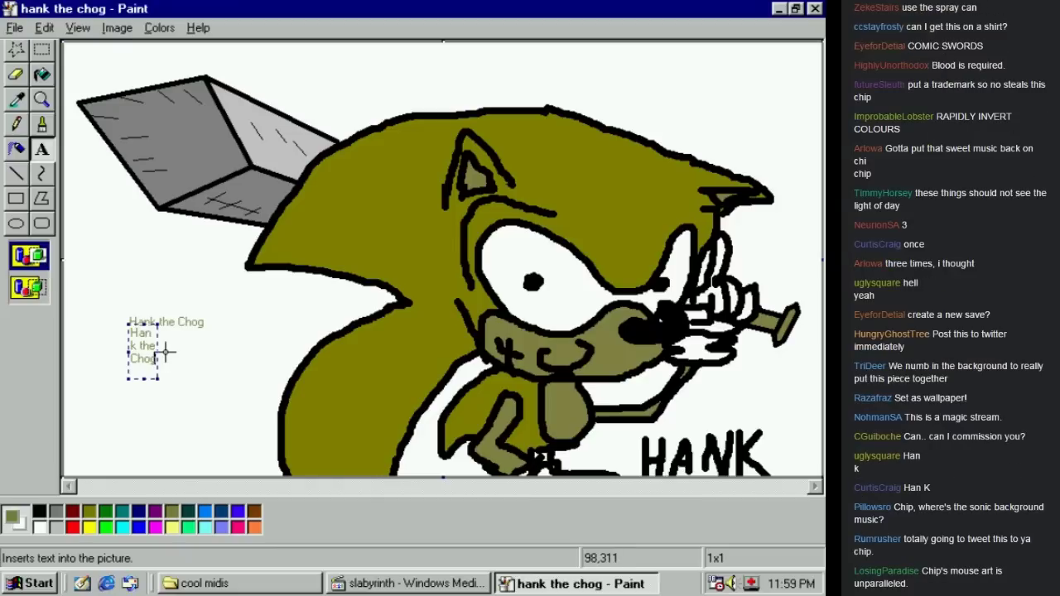
left_click_drag(157, 353, 220, 355)
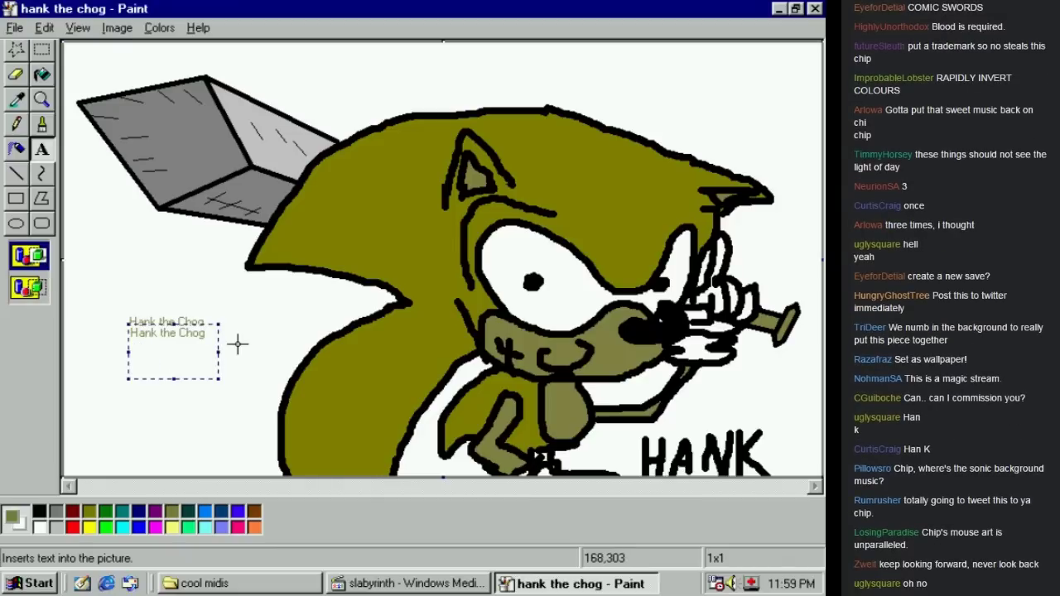
left_click(42, 50)
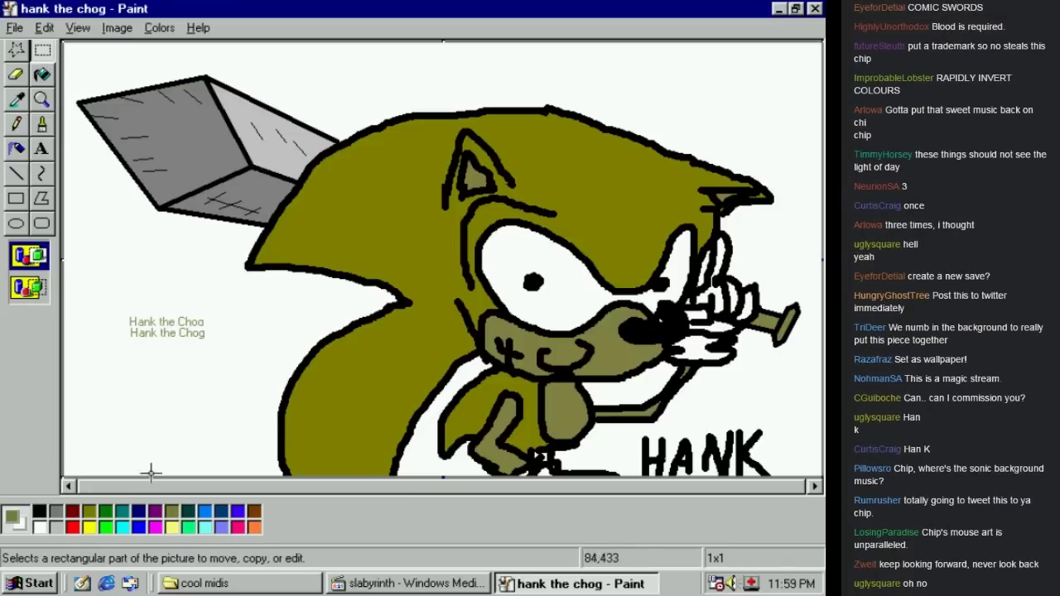
Drop the selection below the captions and undo both "Hank the Chog" texts
left_click_drag(157, 358, 195, 354)
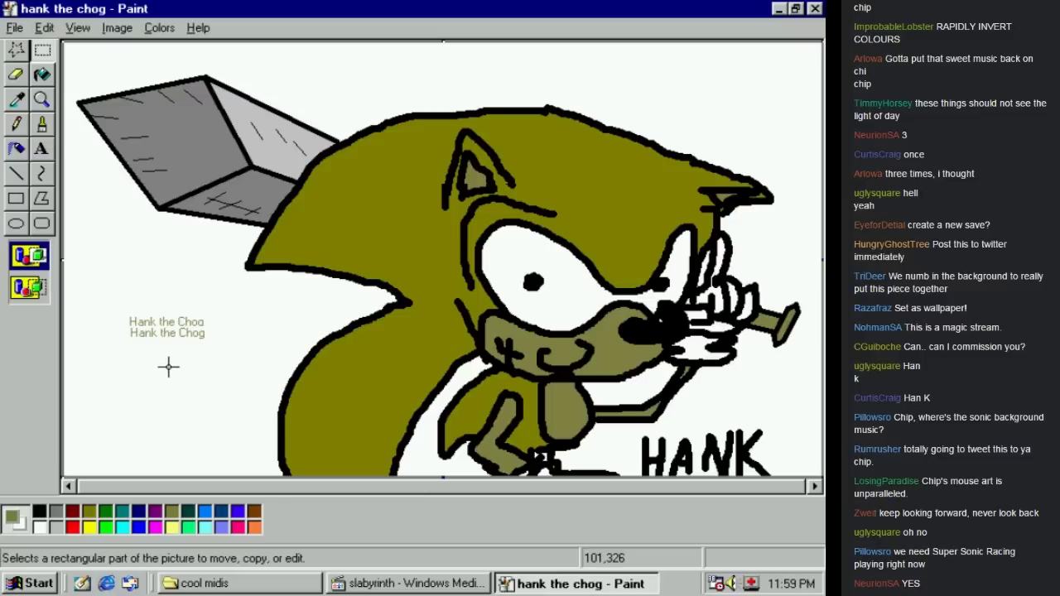
key("ctrl+z")
key("ctrl+z")
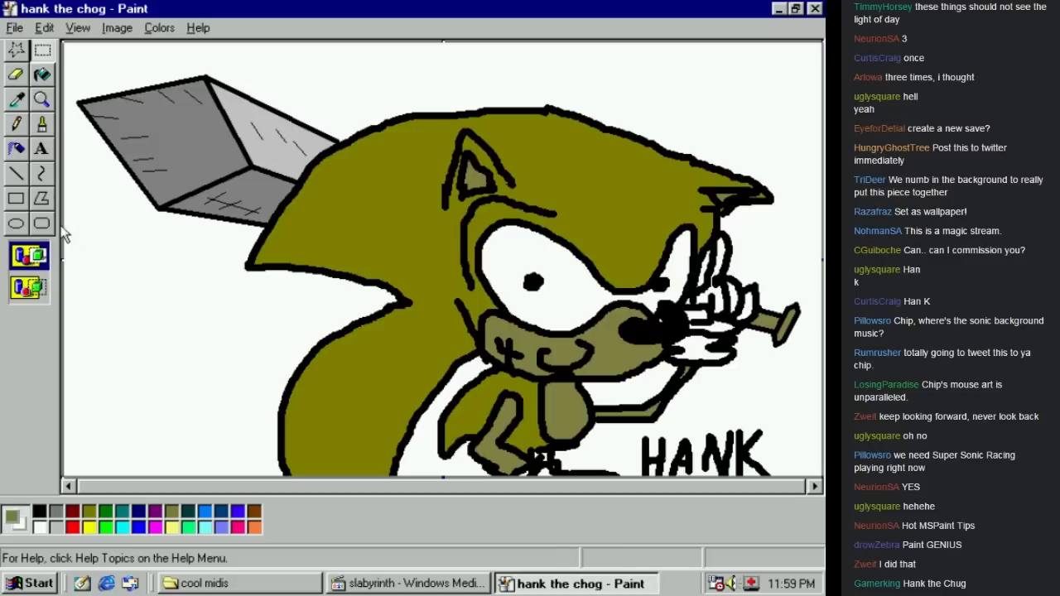
Scribble white strokes across the character's head and face with the Brush in the background colour, and undo them
left_click(42, 124)
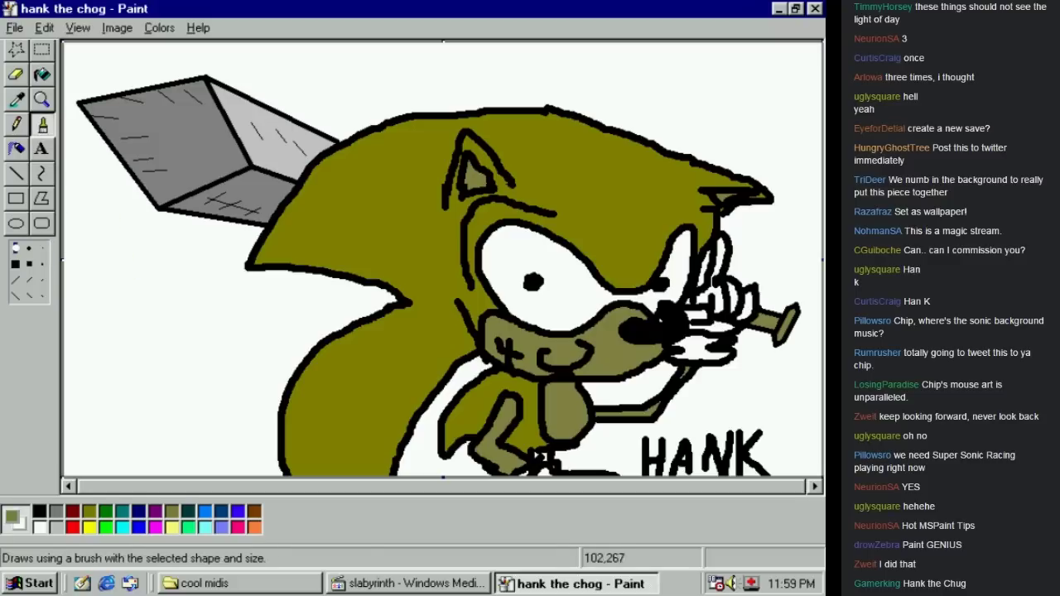
mouse_move(340, 277)
left_mouse_down()
mouse_move(426, 214)
mouse_move(519, 165)
mouse_move(583, 319)
left_mouse_up()
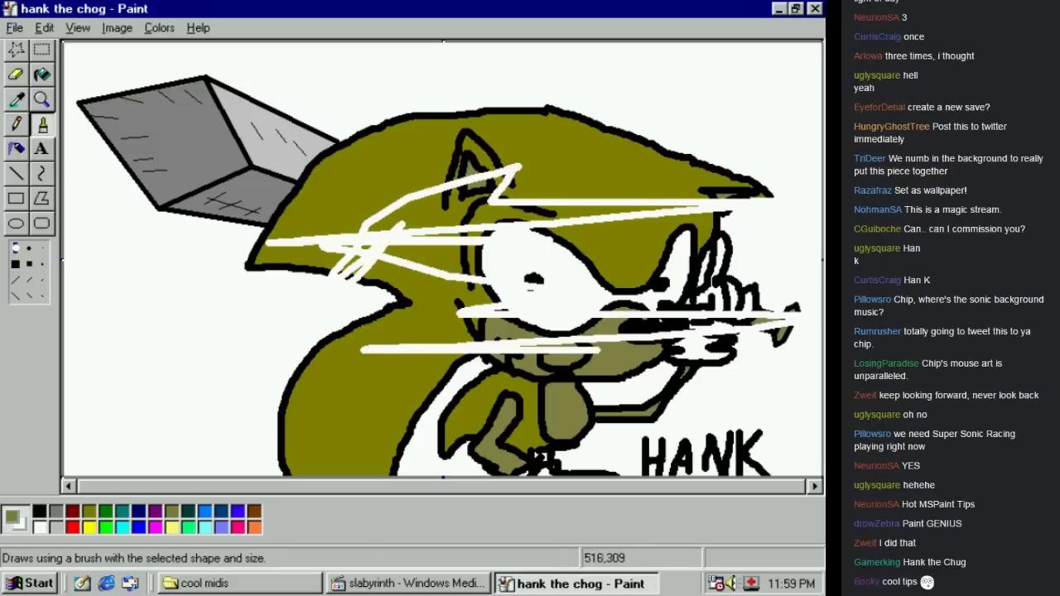
left_click_drag(515, 358, 243, 270)
key("ctrl+z")
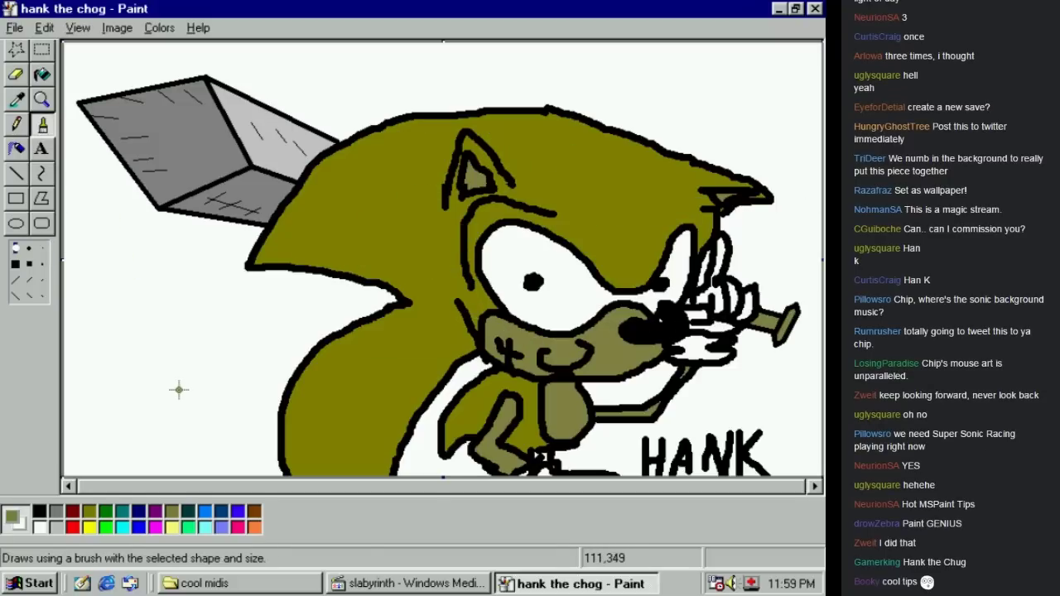
Try short white brush strokes across the tip of the upper rear head spike, undoing each one
left_click_drag(266, 270, 257, 241)
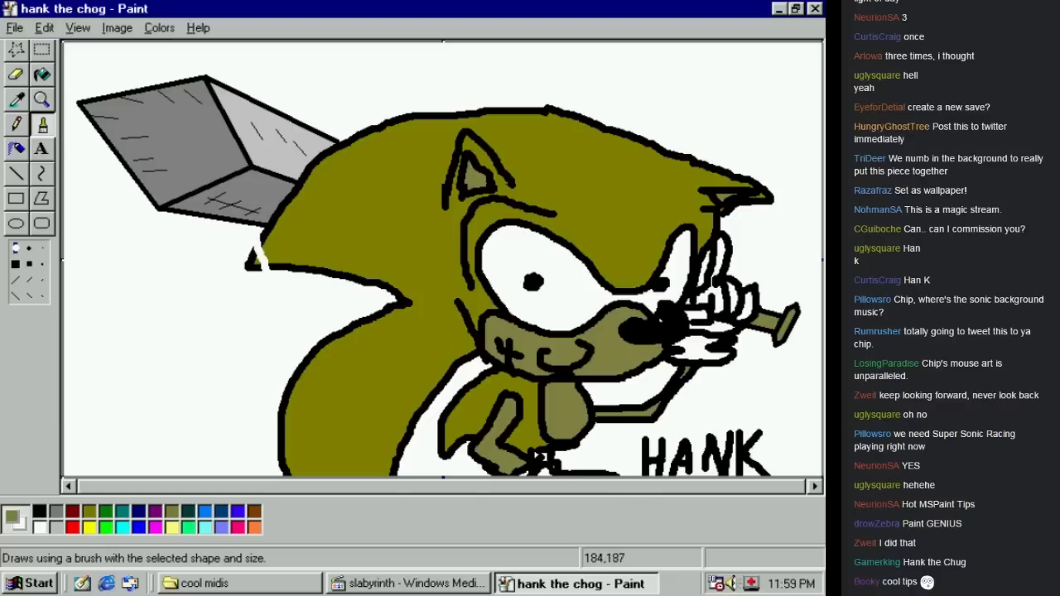
key("ctrl+z")
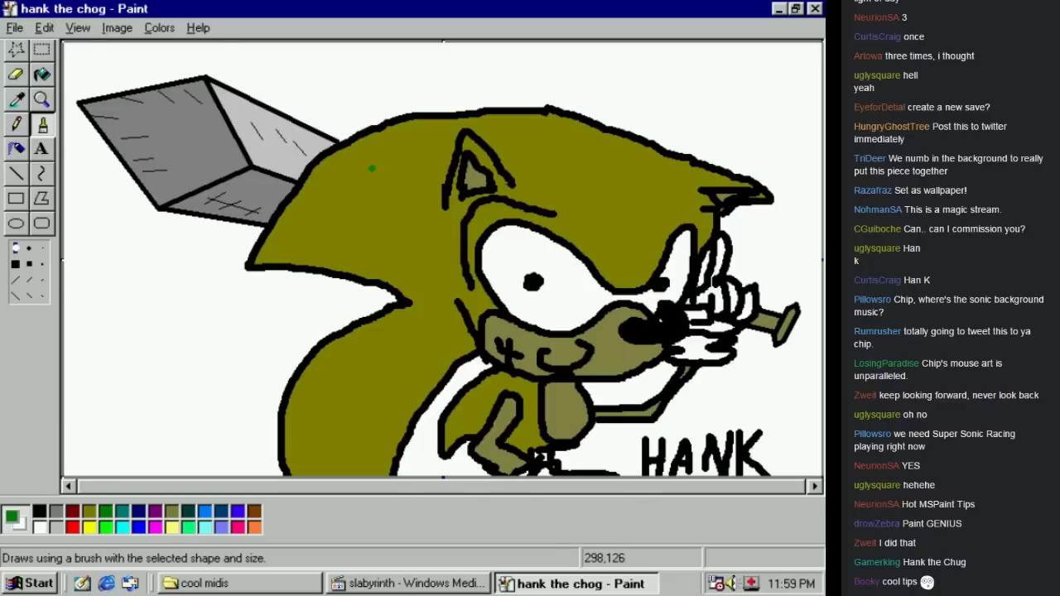
left_click_drag(266, 271, 253, 240)
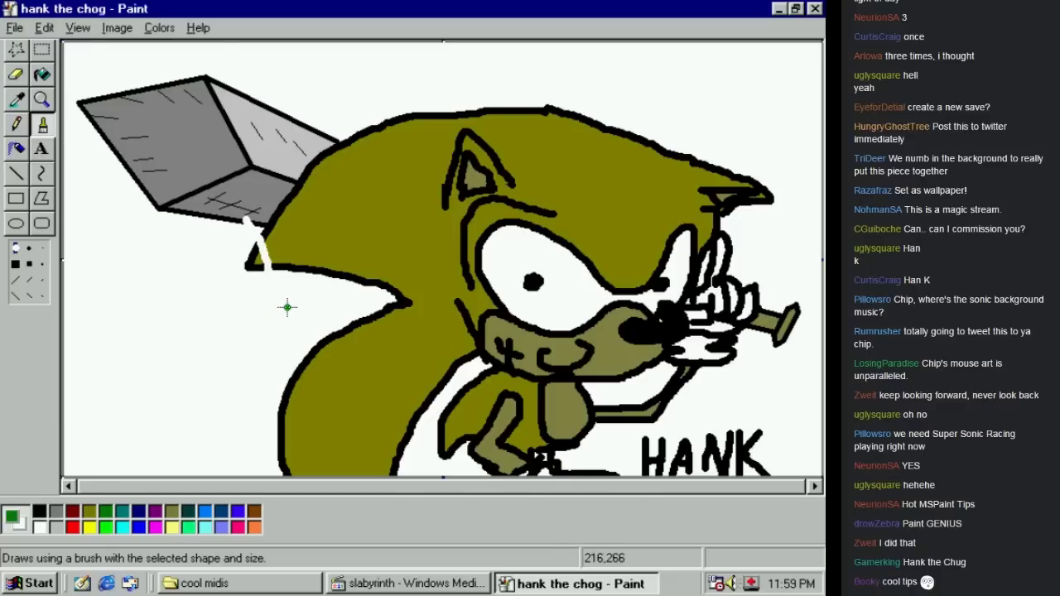
key("ctrl+z")
Set the background colour to green, try a vertical brush stroke with it across the rear head spike, and undo the stroke
right_click(105, 510)
left_click_drag(277, 358, 290, 196)
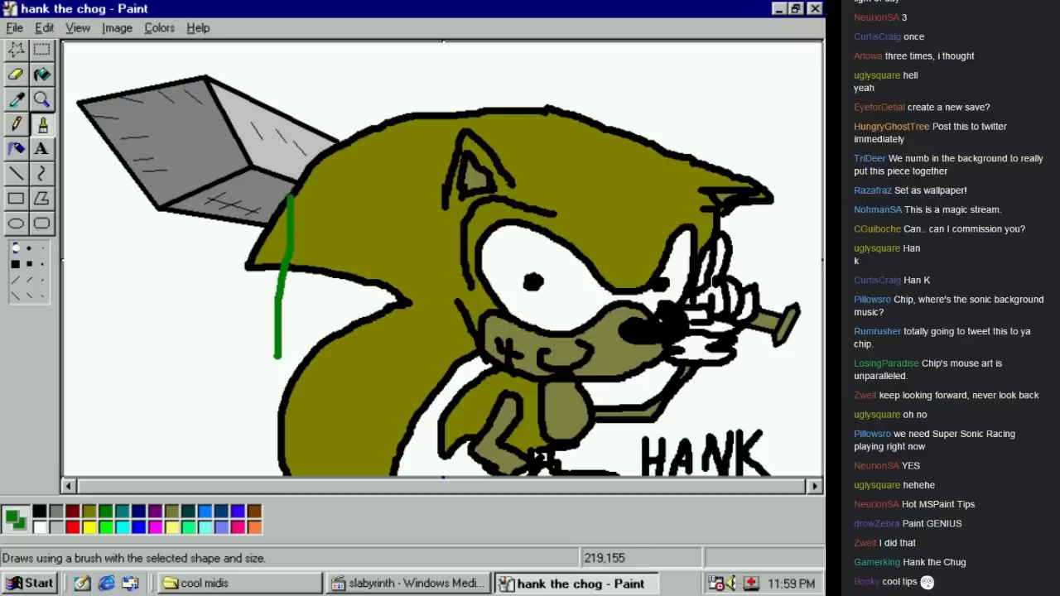
key("ctrl+z")
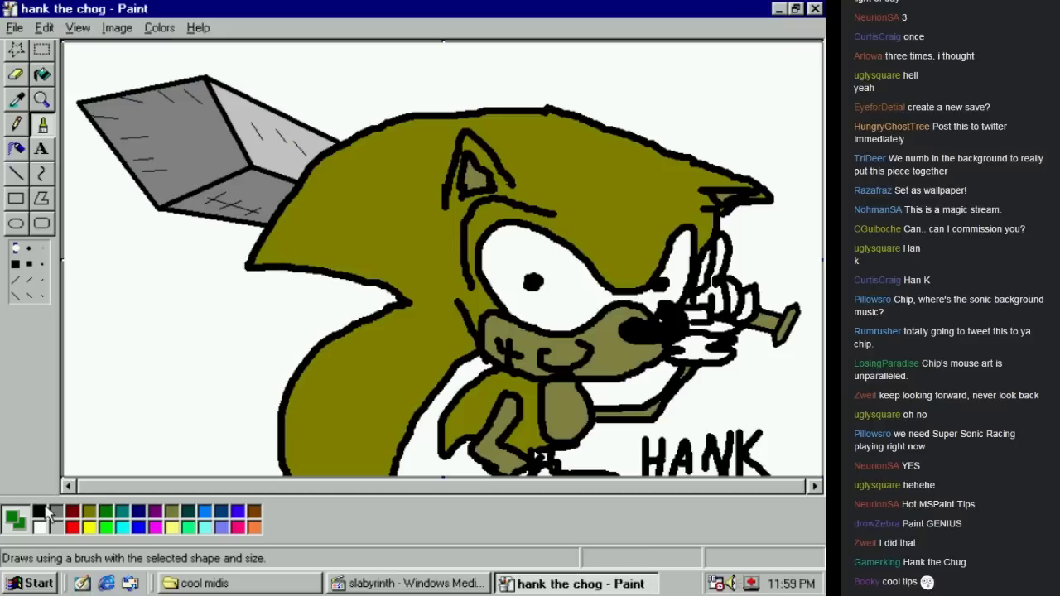
Try the Eraser with the green background colour in a vertical stroke through the back of the head, and undo it
left_click(16, 78)
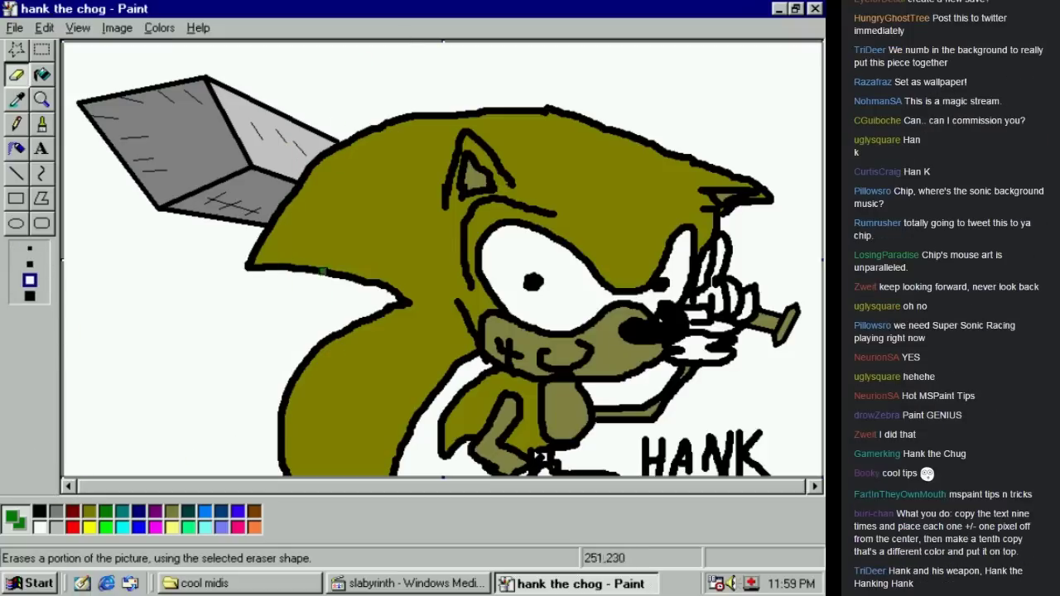
left_click_drag(343, 121, 342, 319)
key("ctrl+z")
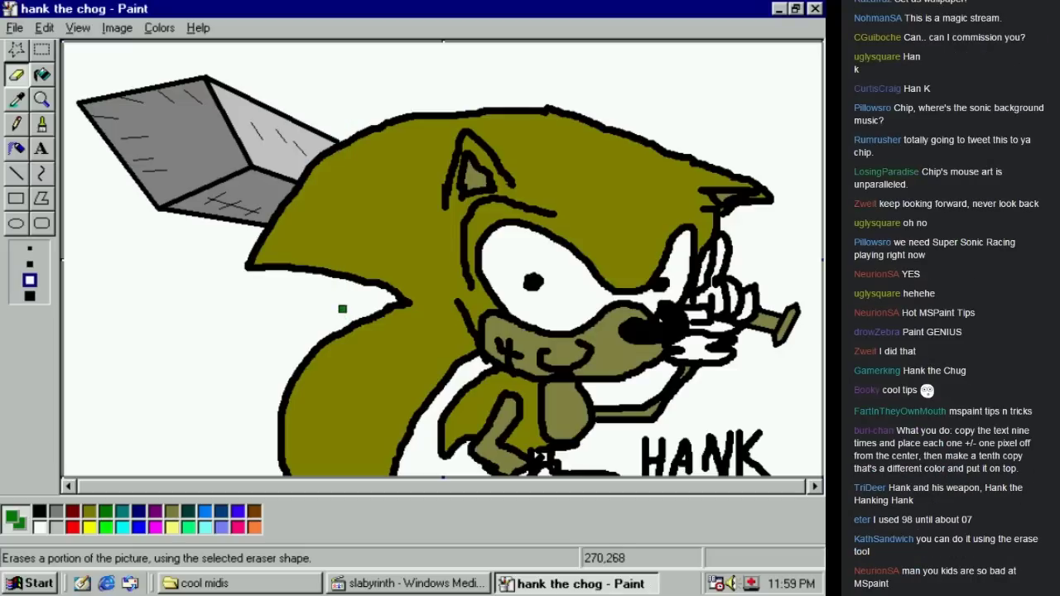
Set the foreground colour to white and the background to green, and brush a long green stroke up beside the sword and across its blade
left_click(280, 17)
left_click(42, 124)
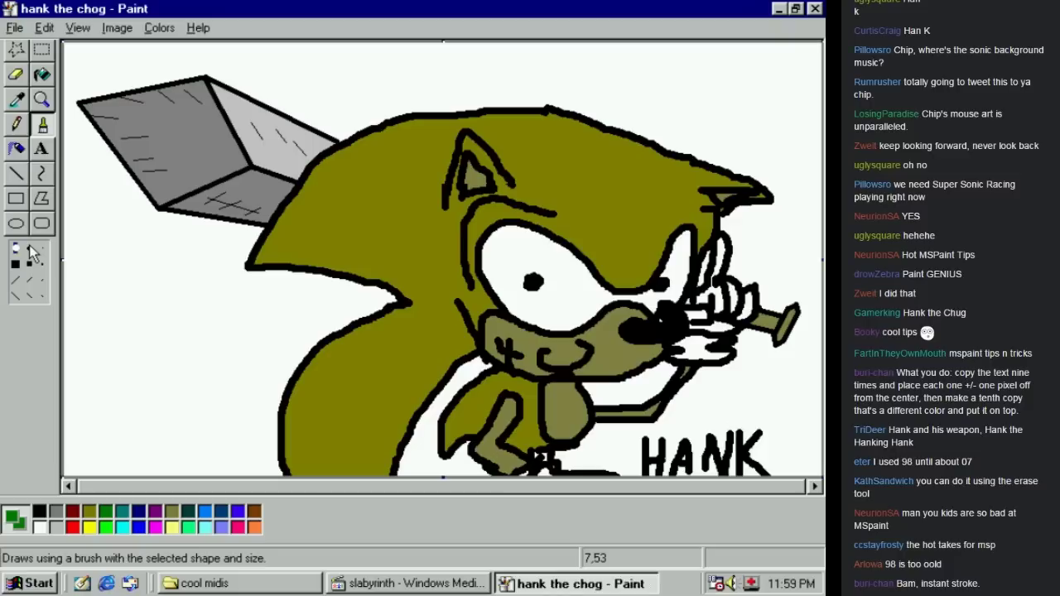
left_click(38, 531)
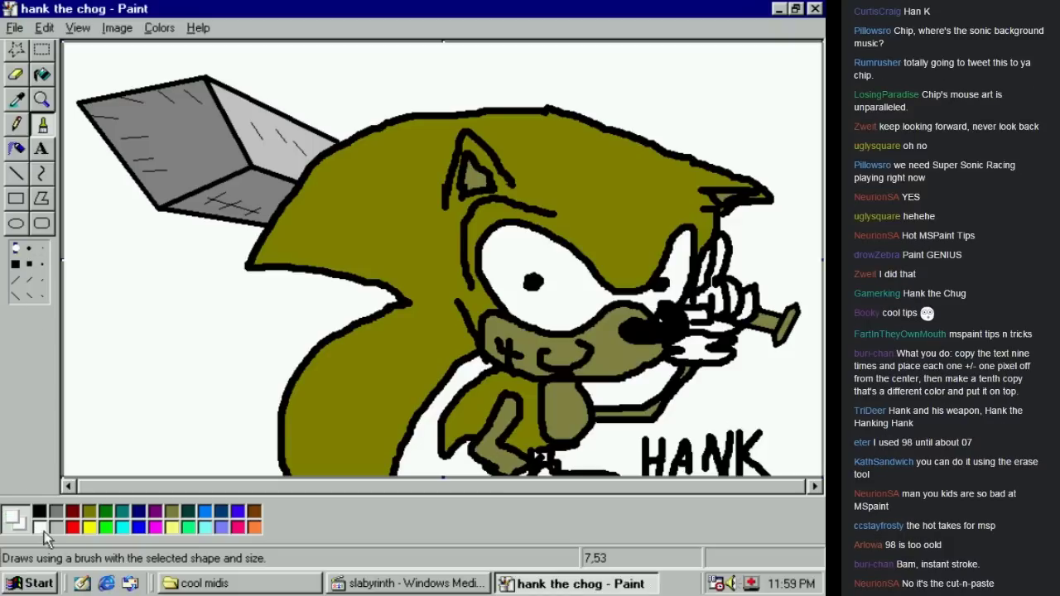
left_click(113, 514)
mouse_move(98, 474)
left_mouse_down()
mouse_move(72, 76)
mouse_move(277, 166)
mouse_move(212, 255)
left_mouse_up()
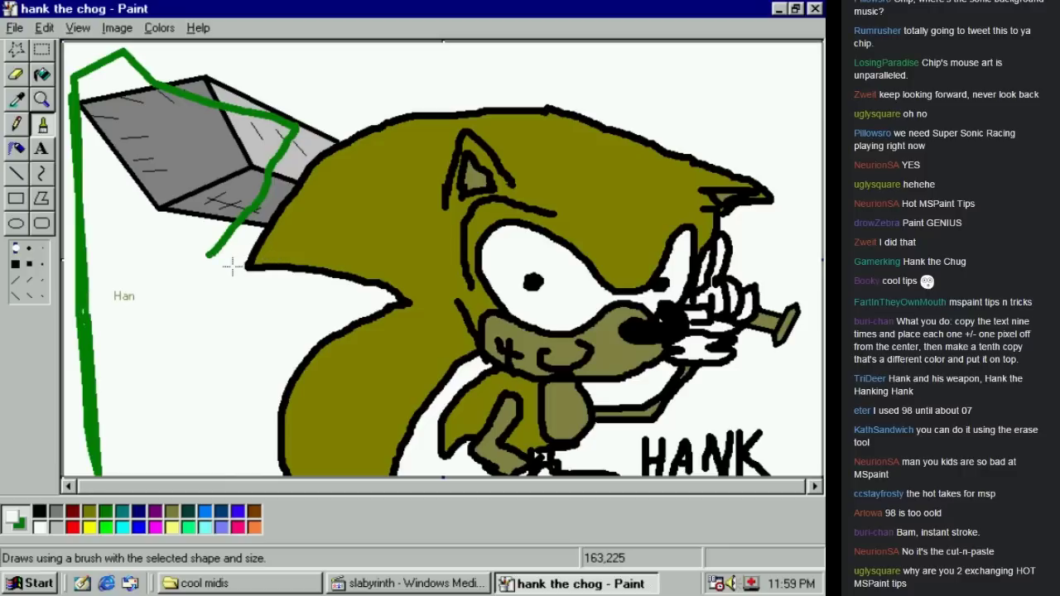
Try to undo the green brush stroke across the sword
left_click(44, 28)
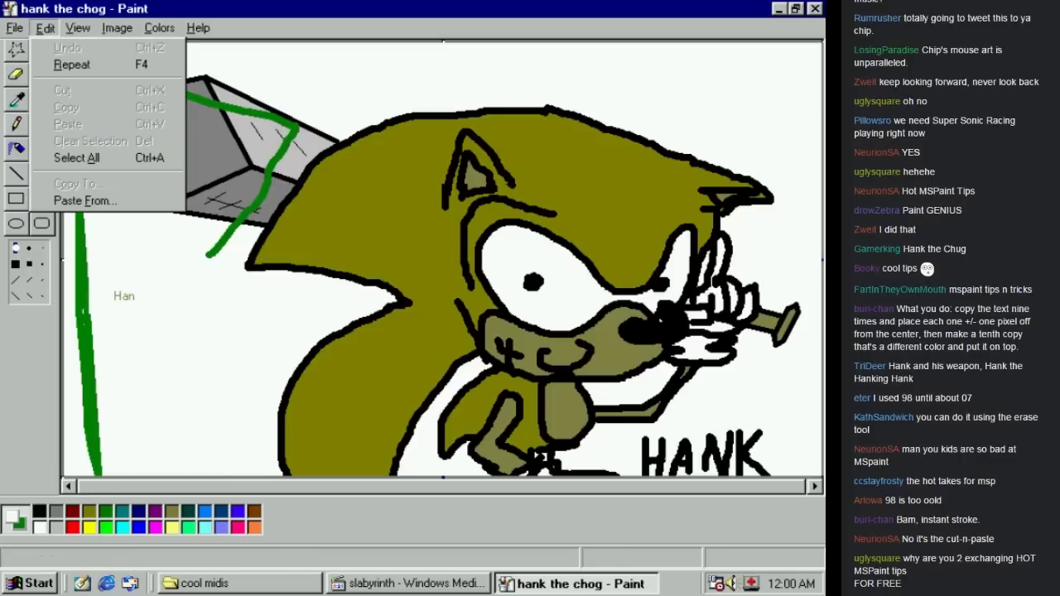
left_click(58, 65)
left_click(44, 29)
left_click(54, 63)
left_click(44, 29)
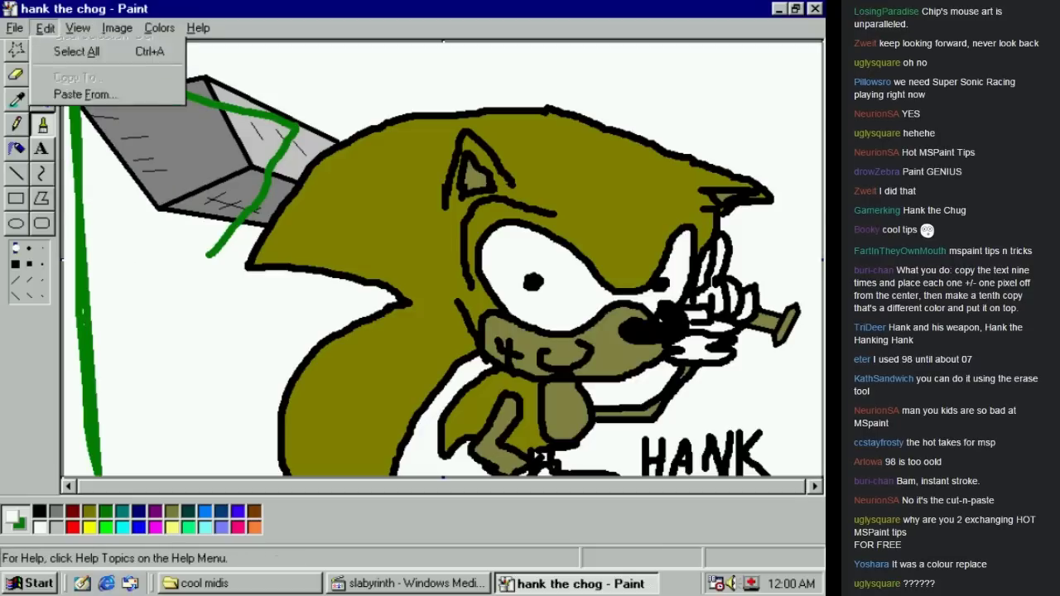
left_click(54, 64)
left_click(44, 29)
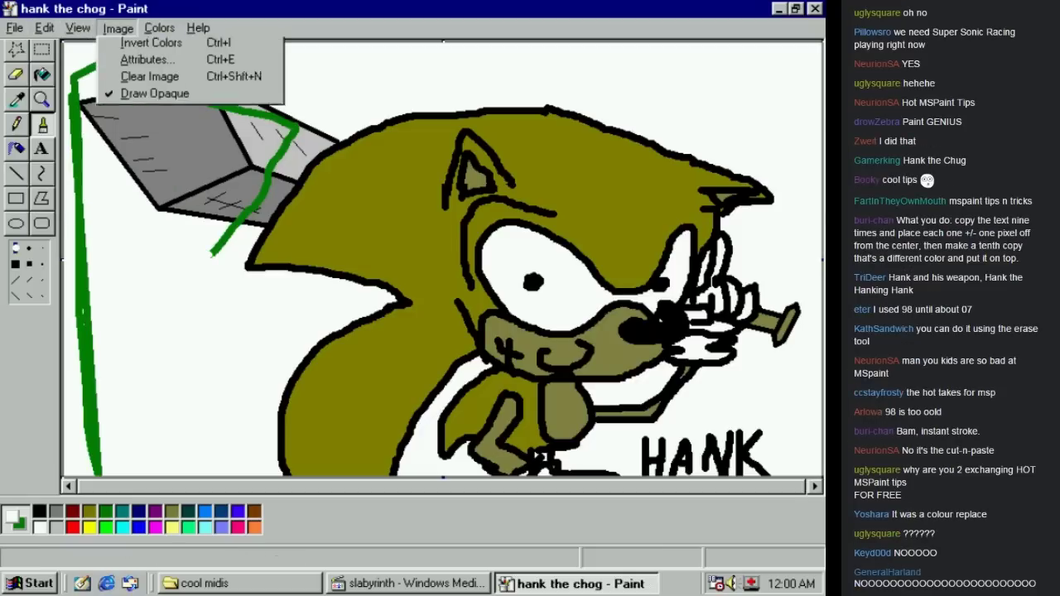
left_click(248, 28)
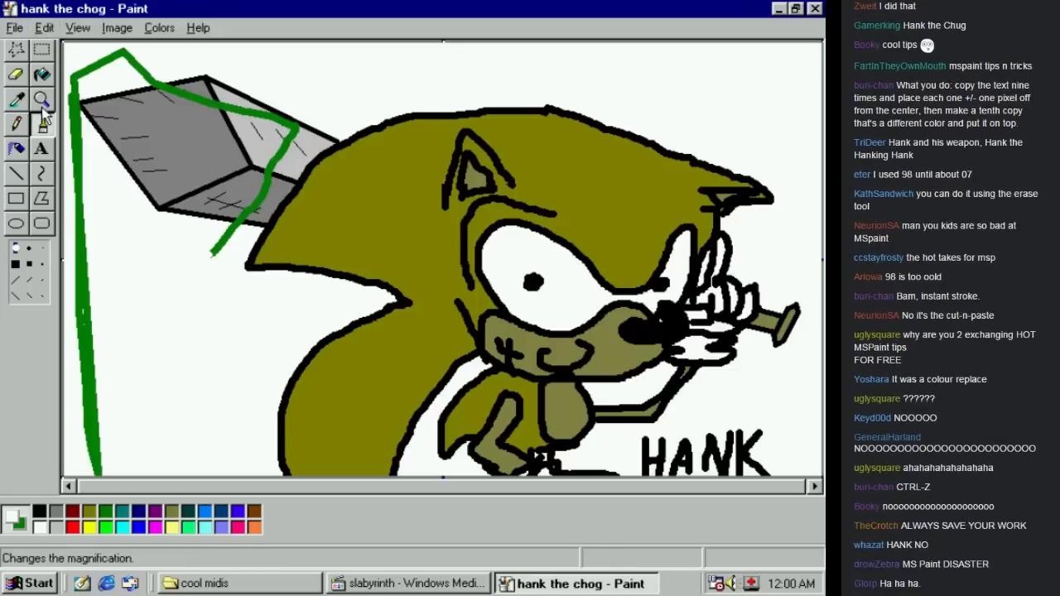
Brush over the green stroke in dark grey where it crosses the upper end of the sword's large face
left_click(43, 74)
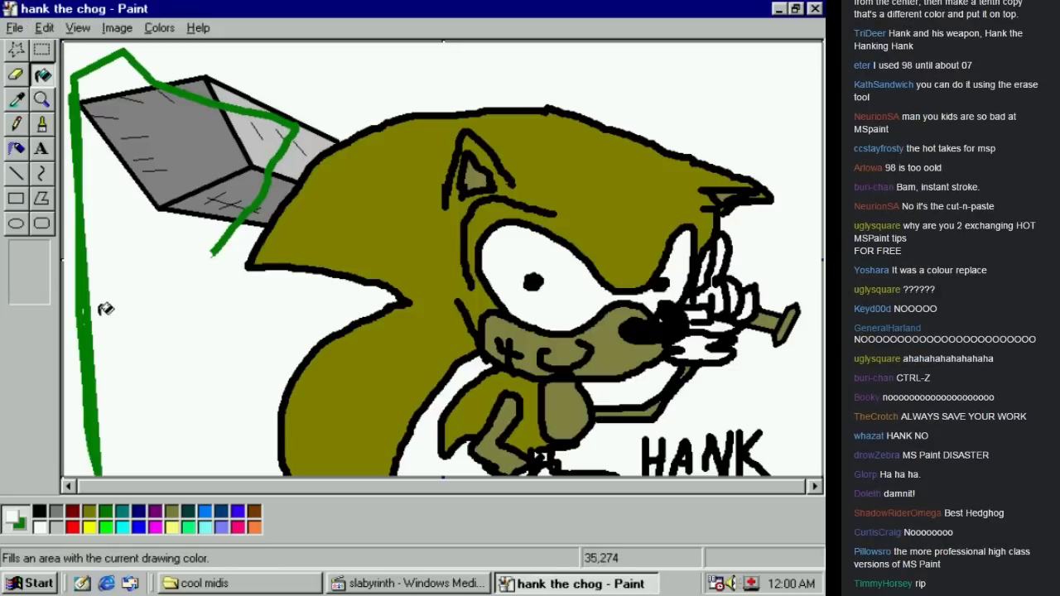
left_click(56, 513)
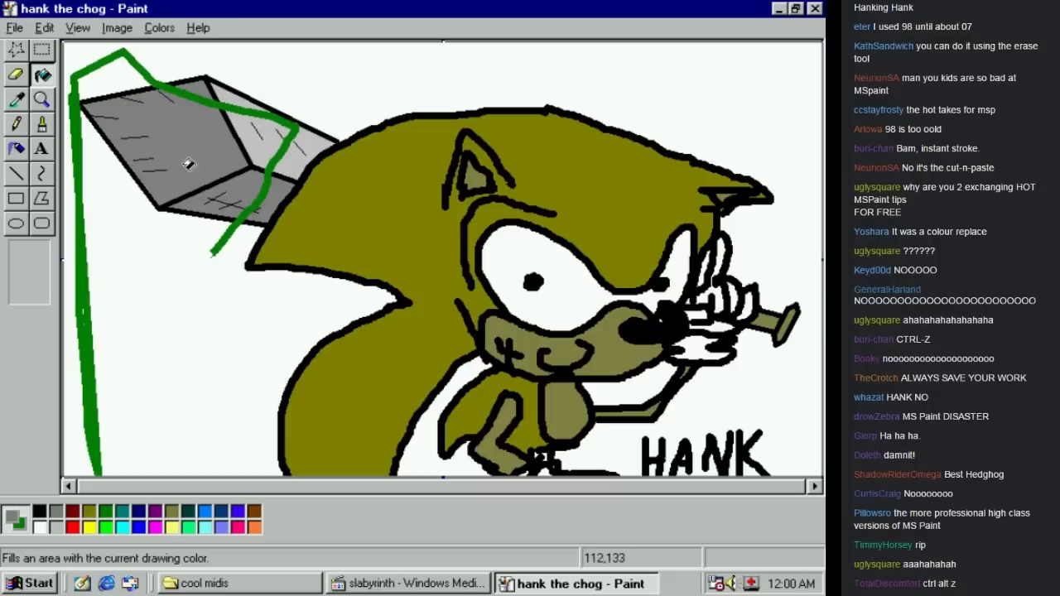
left_click(42, 124)
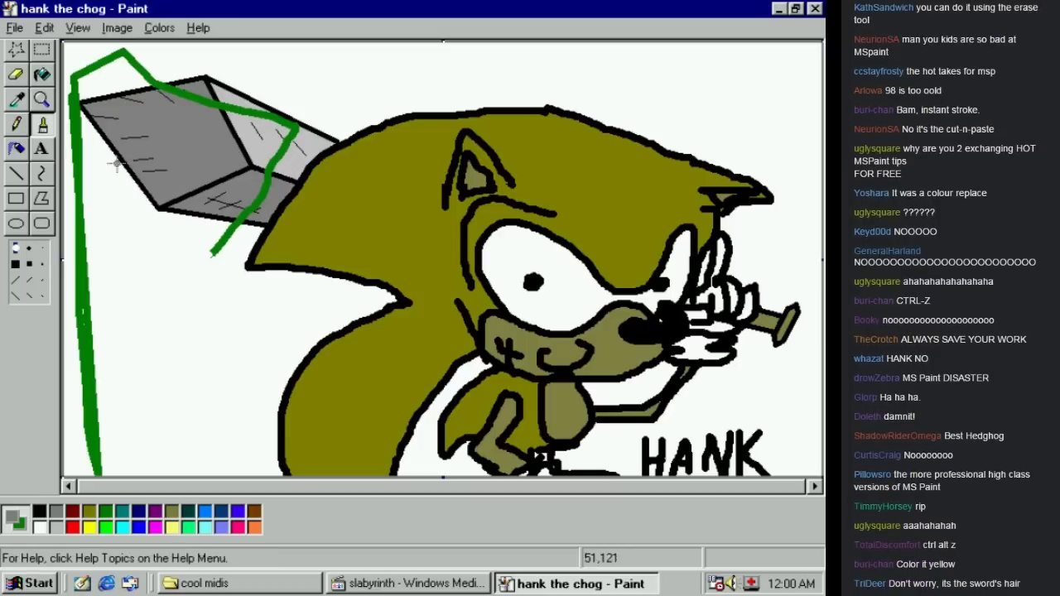
left_click_drag(191, 95, 212, 103)
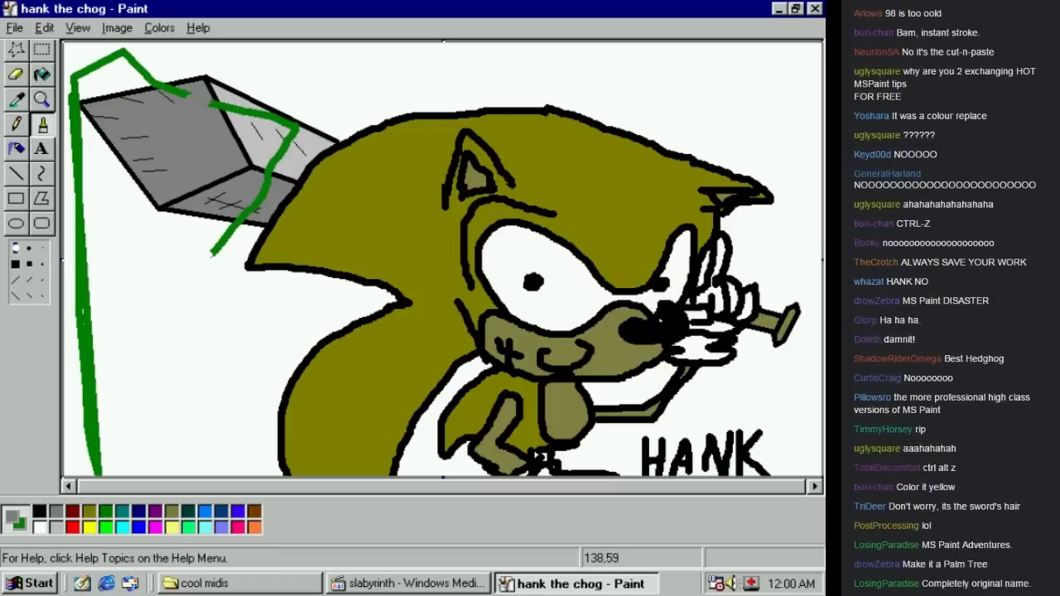
Redraw the sword's inner ridge and two upper edges with straight black lines in the thickest width
left_click(16, 173)
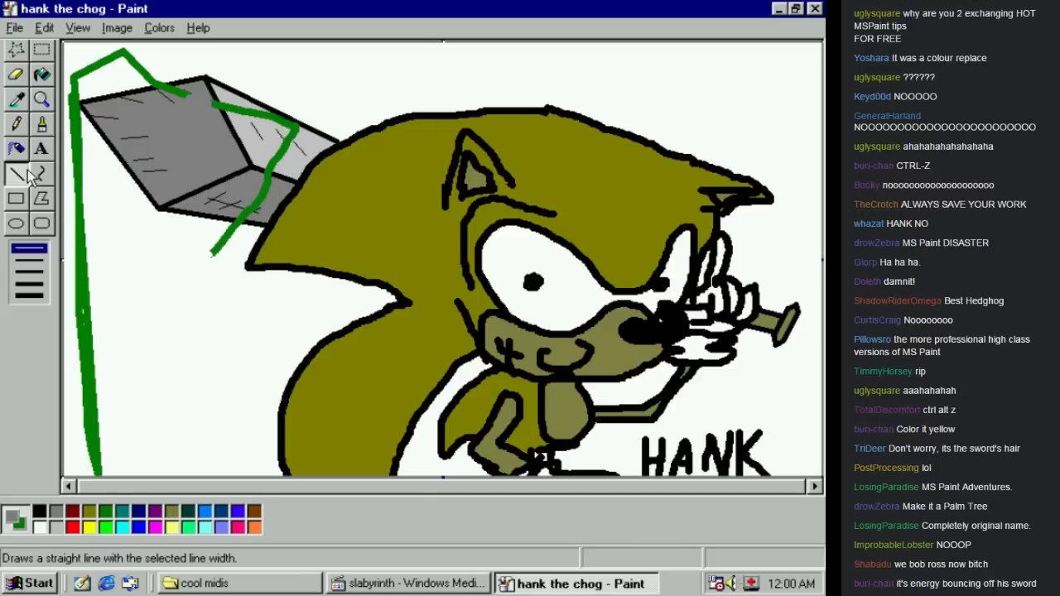
left_click(39, 512)
left_click_drag(211, 84, 284, 176)
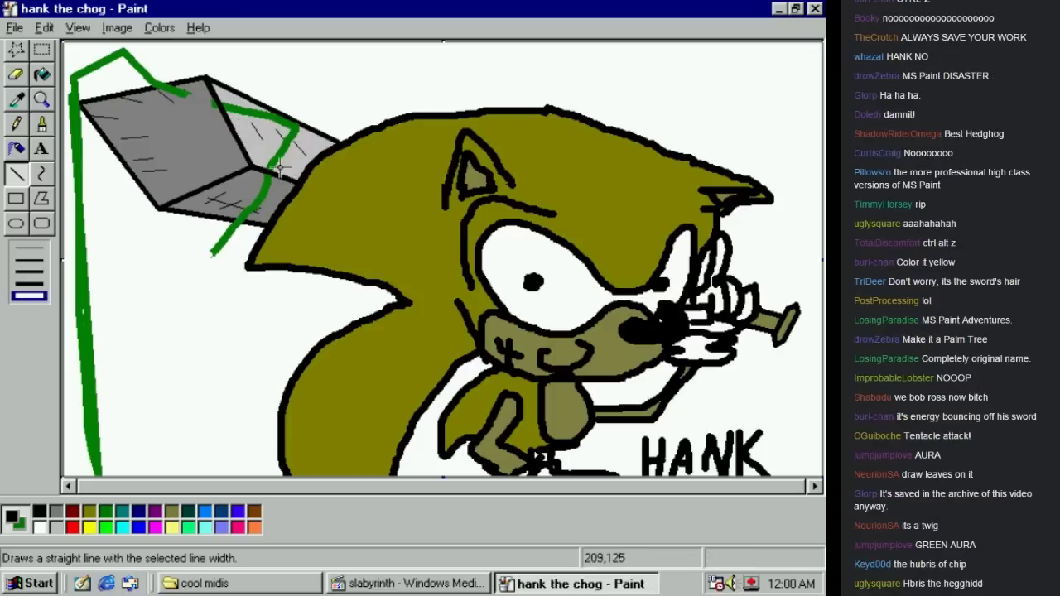
left_click_drag(209, 79, 339, 145)
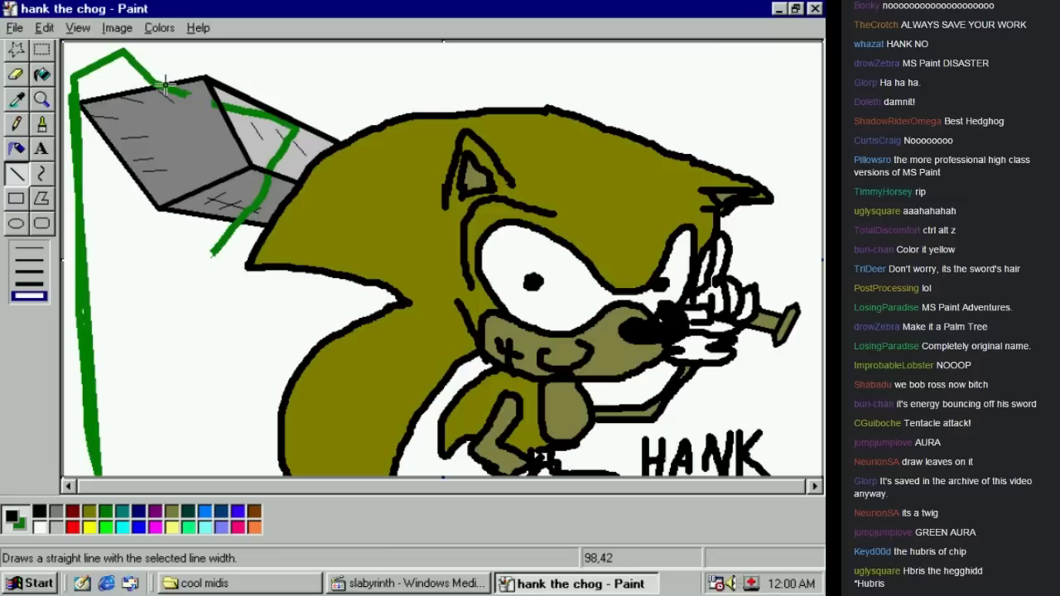
left_click_drag(89, 101, 206, 78)
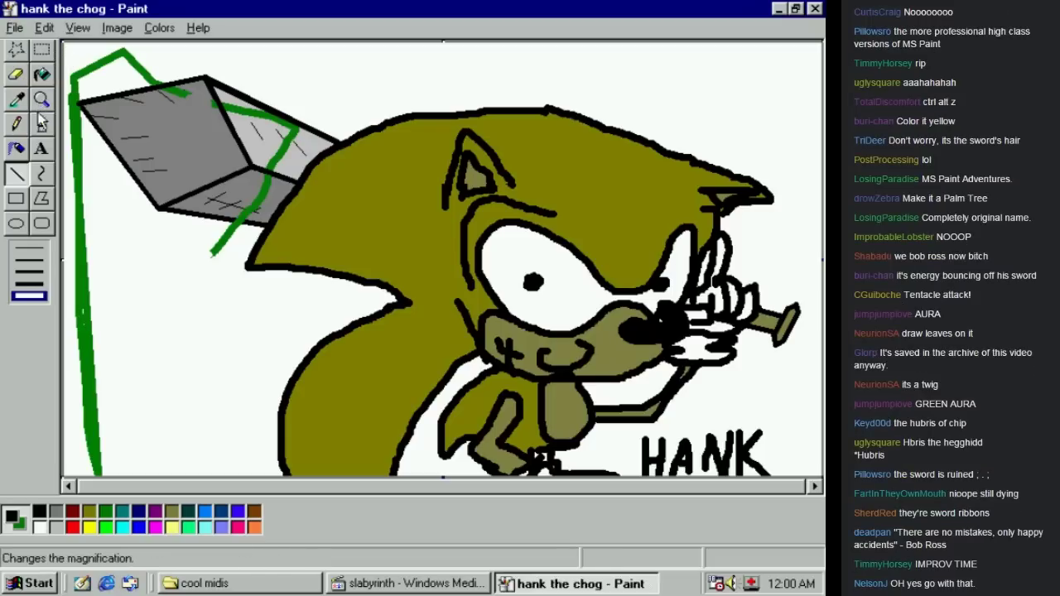
Erase the green stroke outside the sword, using the largest Eraser with a white background colour
left_click(16, 74)
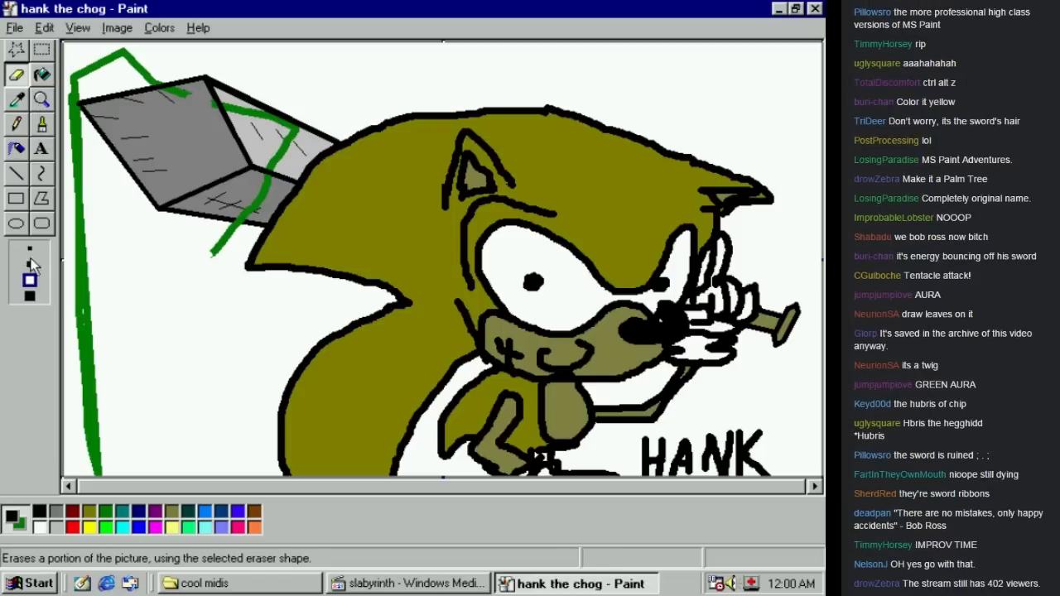
left_click(29, 296)
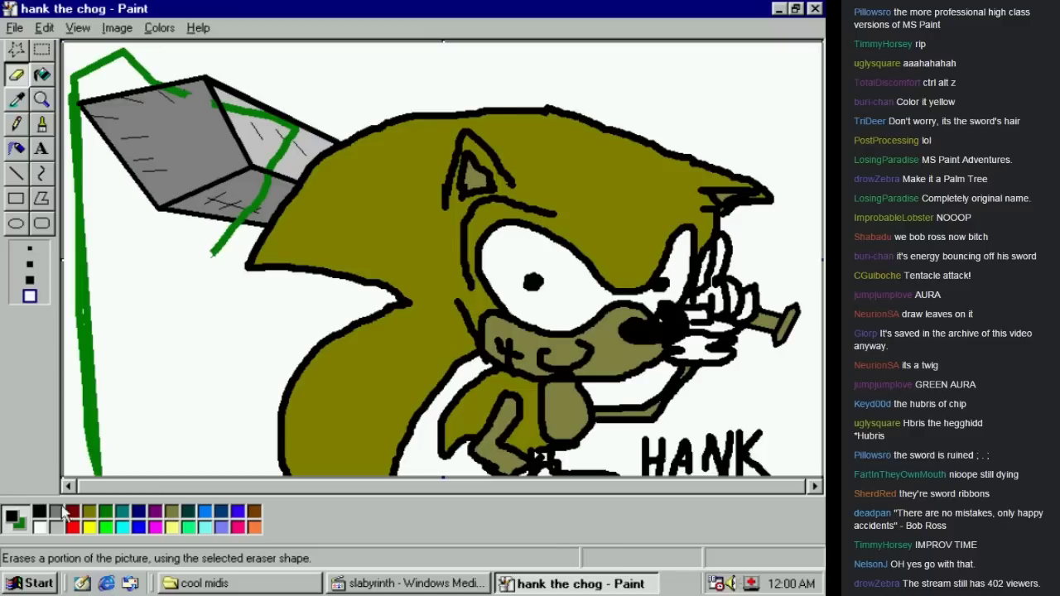
right_click(39, 527)
mouse_move(94, 420)
left_mouse_down()
mouse_move(94, 449)
mouse_move(80, 432)
mouse_move(87, 314)
mouse_move(73, 204)
mouse_move(78, 359)
mouse_move(87, 216)
mouse_move(92, 311)
mouse_move(91, 188)
mouse_move(81, 221)
mouse_move(68, 116)
mouse_move(82, 151)
mouse_move(72, 87)
mouse_move(97, 60)
mouse_move(77, 78)
left_mouse_up()
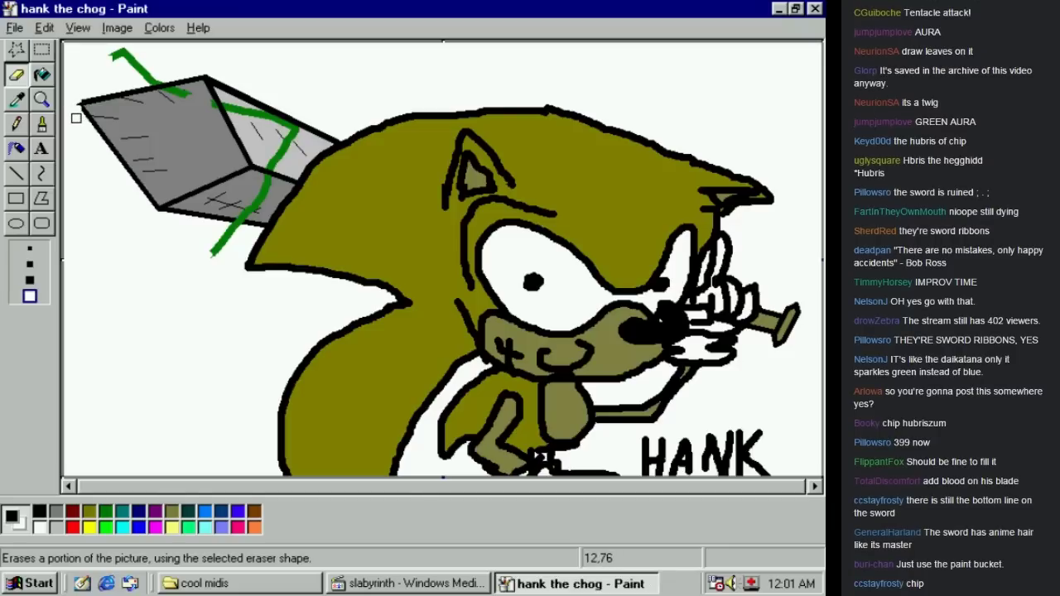
mouse_move(109, 58)
left_mouse_down()
mouse_move(131, 53)
mouse_move(144, 74)
left_mouse_up()
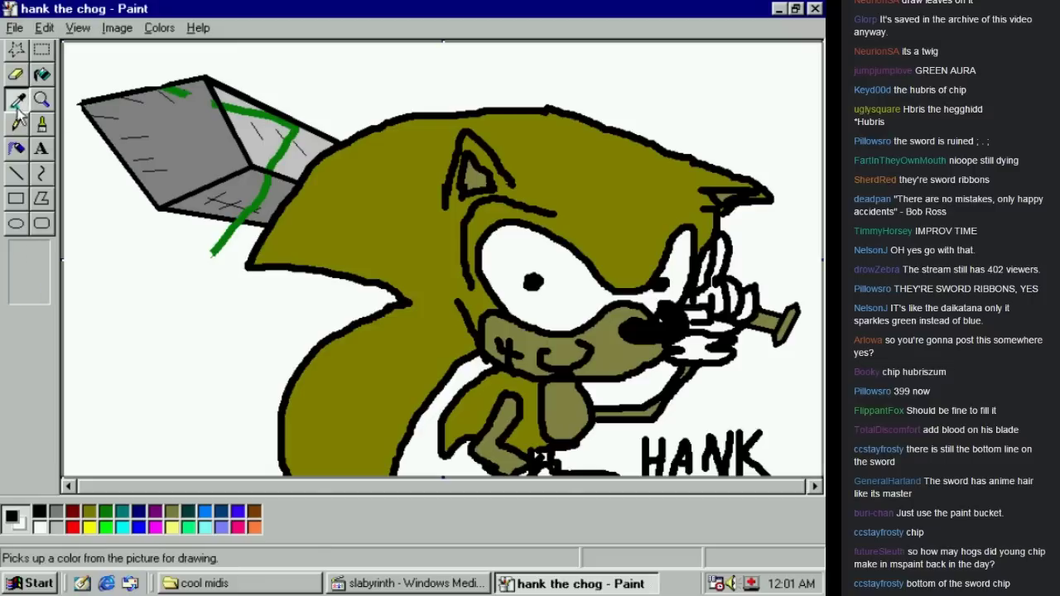
Fill the green remnants on the sword to match its faces: dark grey on the large and lower faces, light grey on the upper face
left_click(42, 126)
left_click(42, 74)
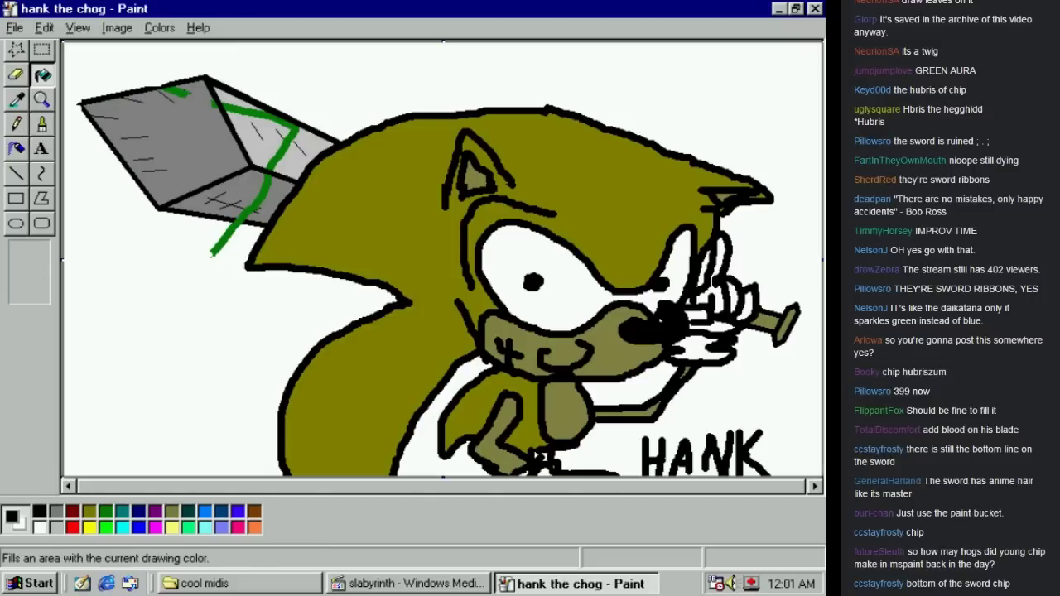
left_click(58, 522)
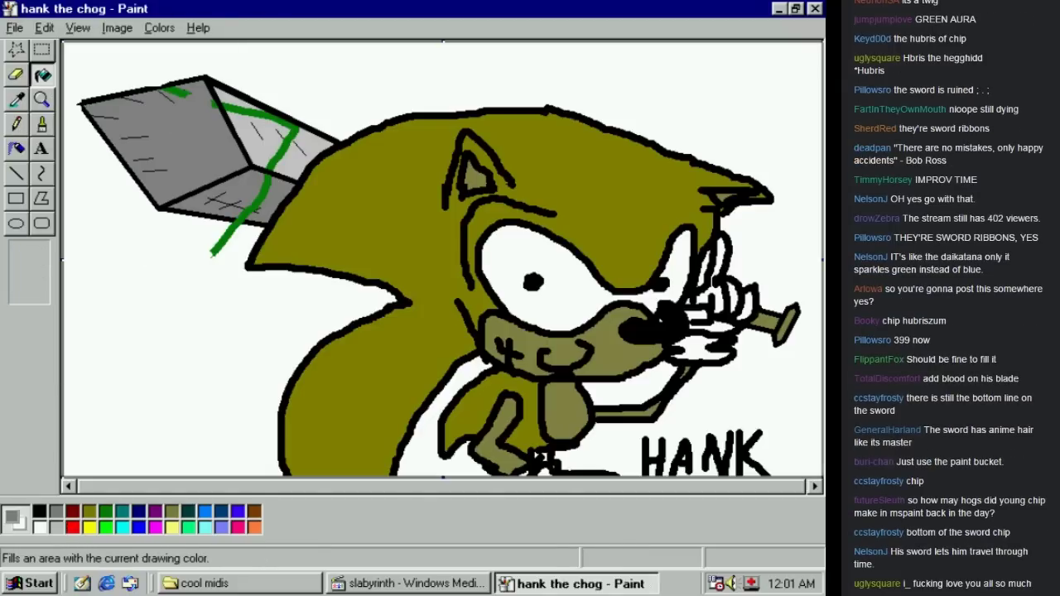
left_click(182, 87)
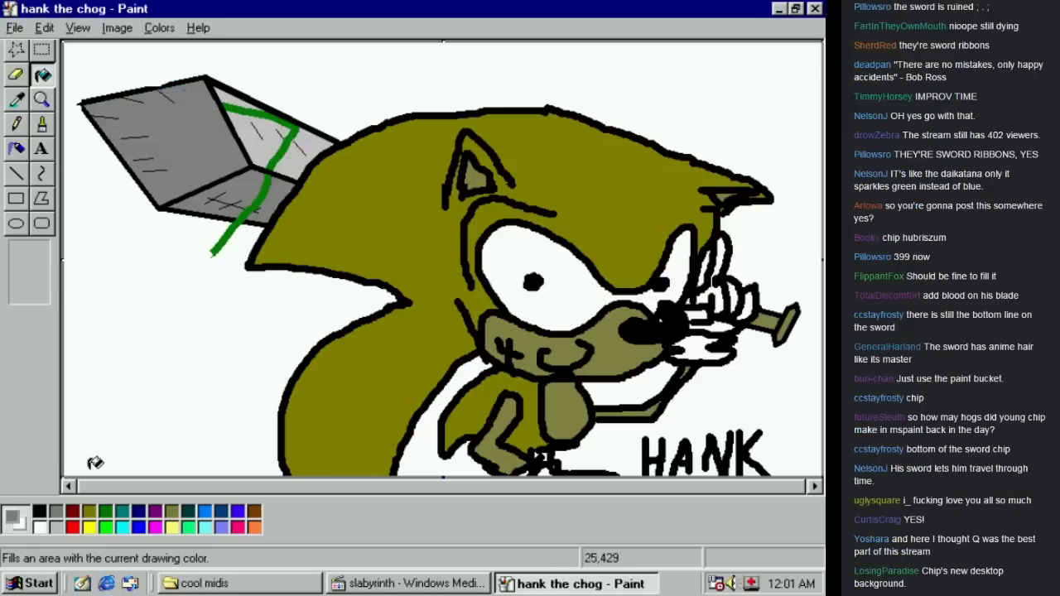
left_click(56, 527)
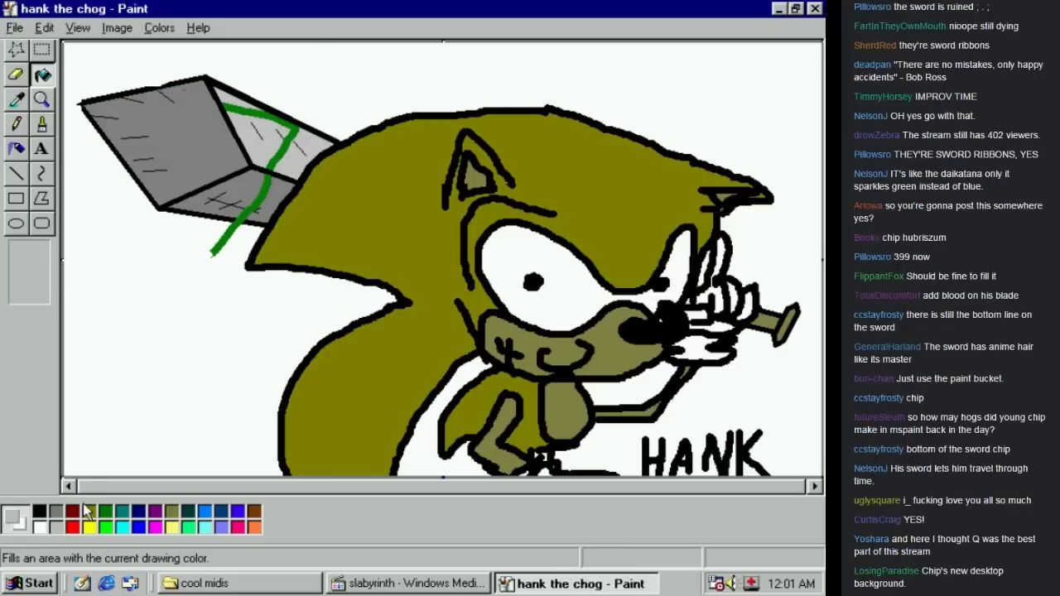
left_click(253, 103)
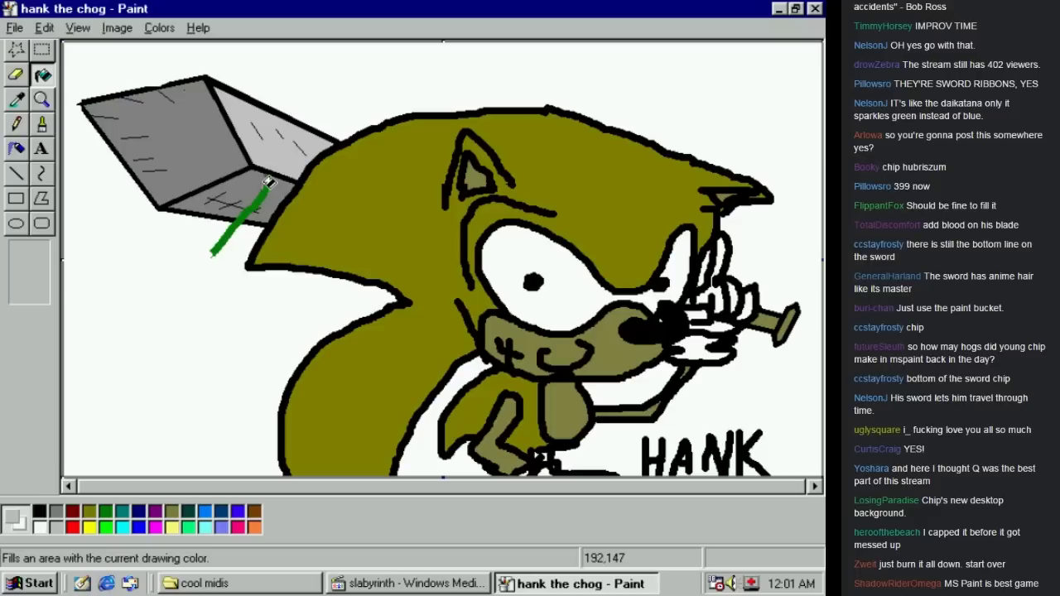
left_click(64, 512)
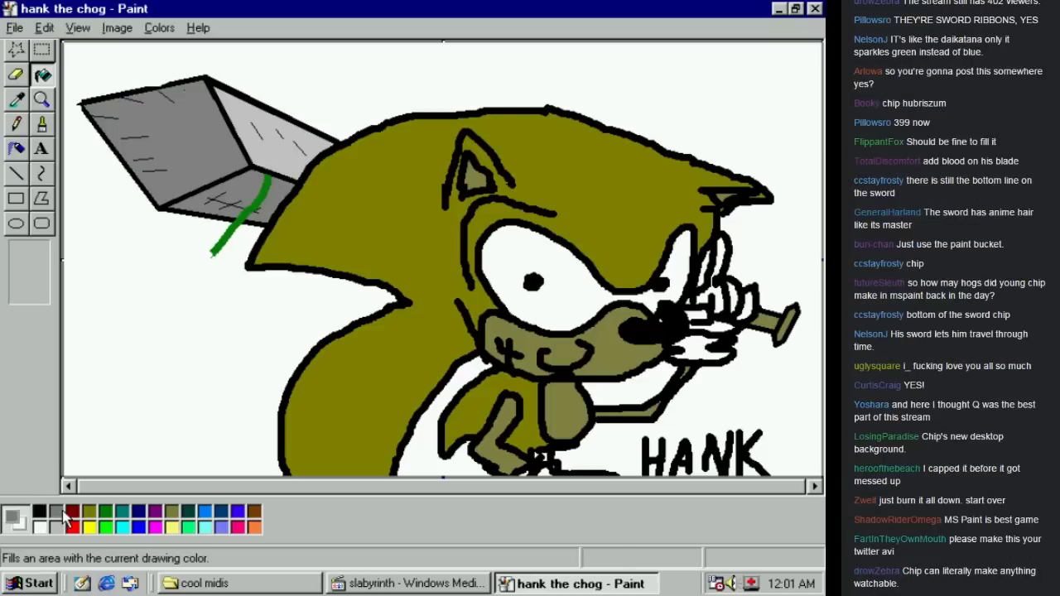
left_click(257, 197)
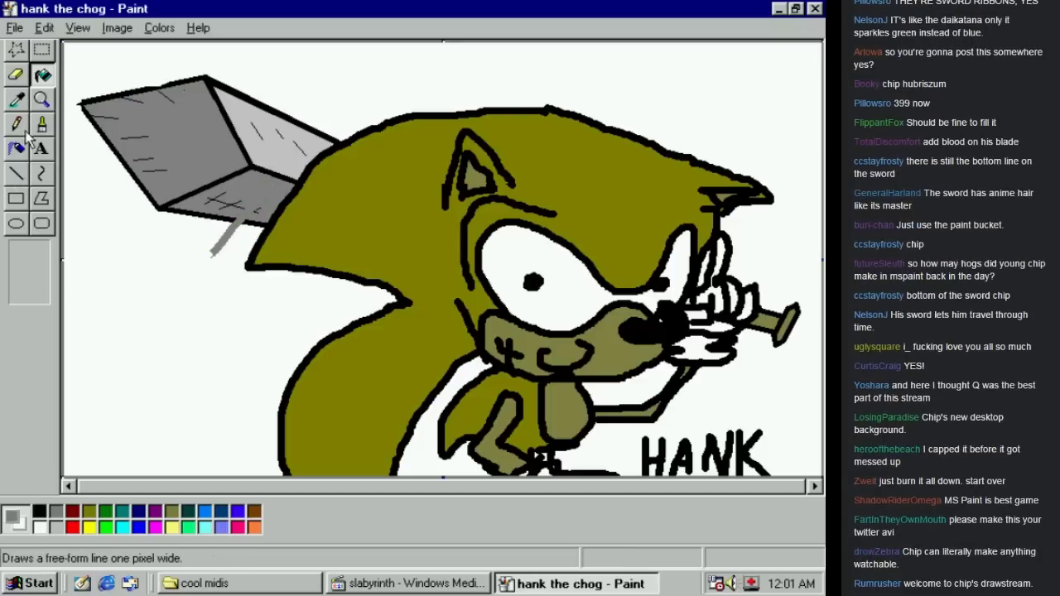
Erase the grey stub below the sword and redraw the blade's outer edges and inner ridge with thick straight black lines
left_click(16, 75)
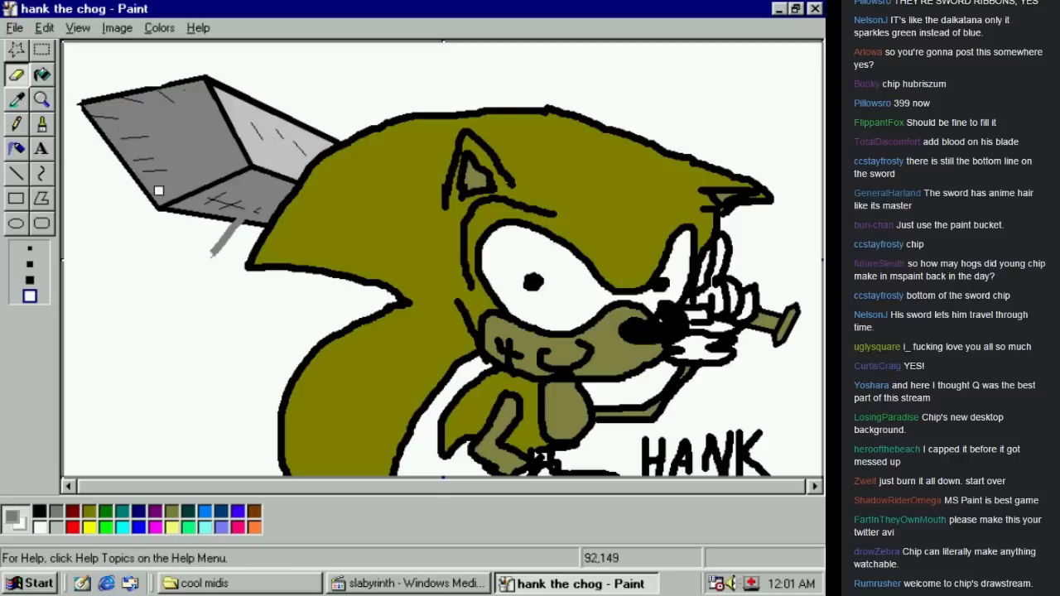
mouse_move(208, 244)
left_mouse_down()
mouse_move(224, 239)
mouse_move(221, 257)
mouse_move(225, 230)
left_mouse_up()
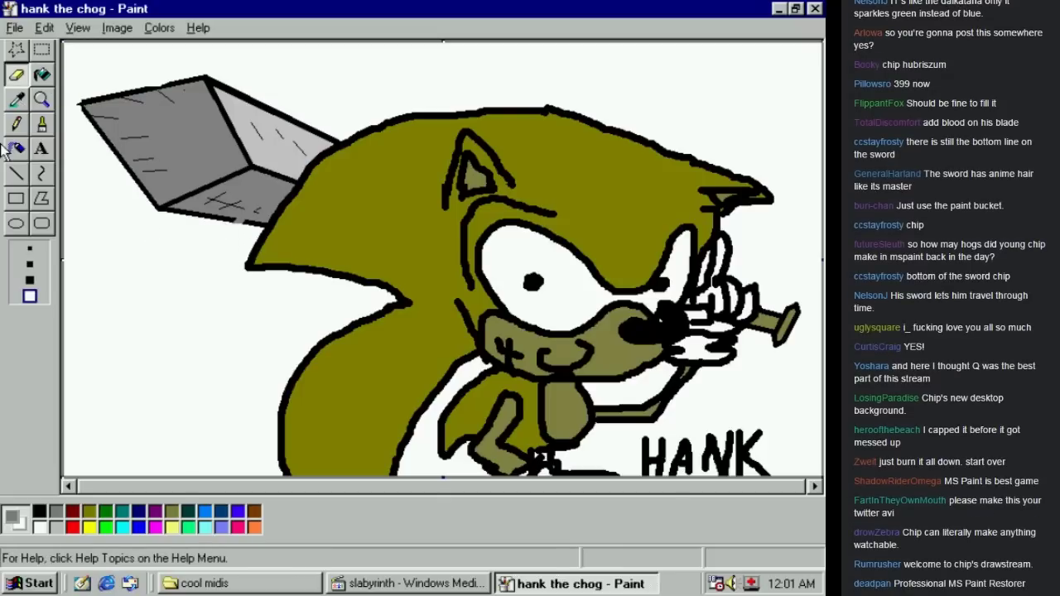
left_click(16, 173)
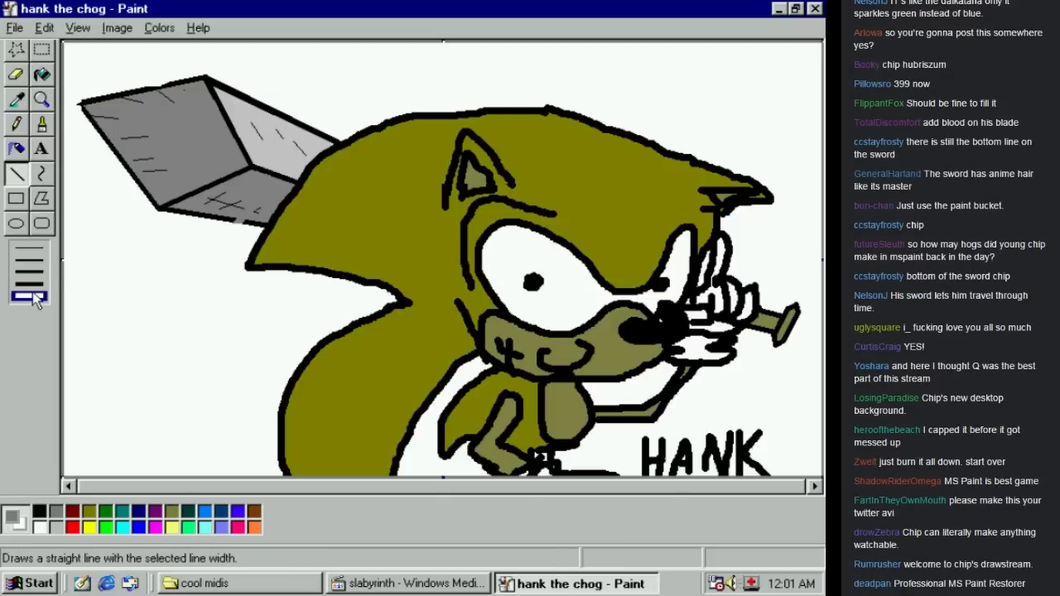
left_click(39, 511)
left_click_drag(158, 208, 274, 216)
left_click_drag(91, 96, 207, 76)
left_click_drag(207, 77, 252, 167)
left_click_drag(164, 208, 80, 103)
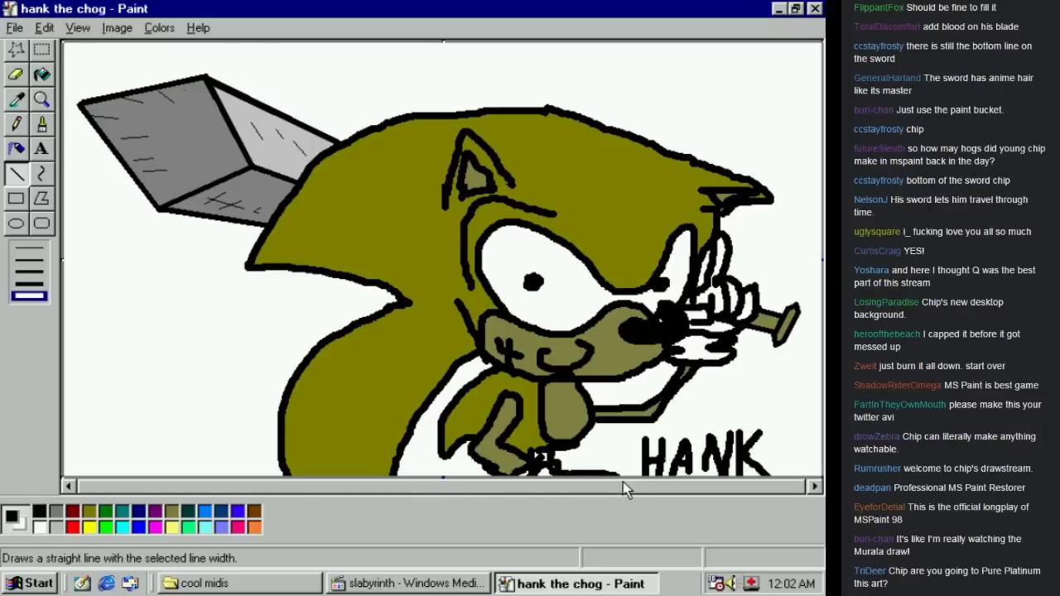
Save the picture to the Desktop as a new 24-bit bitmap named "hank the chog 2"
left_click(5, 25)
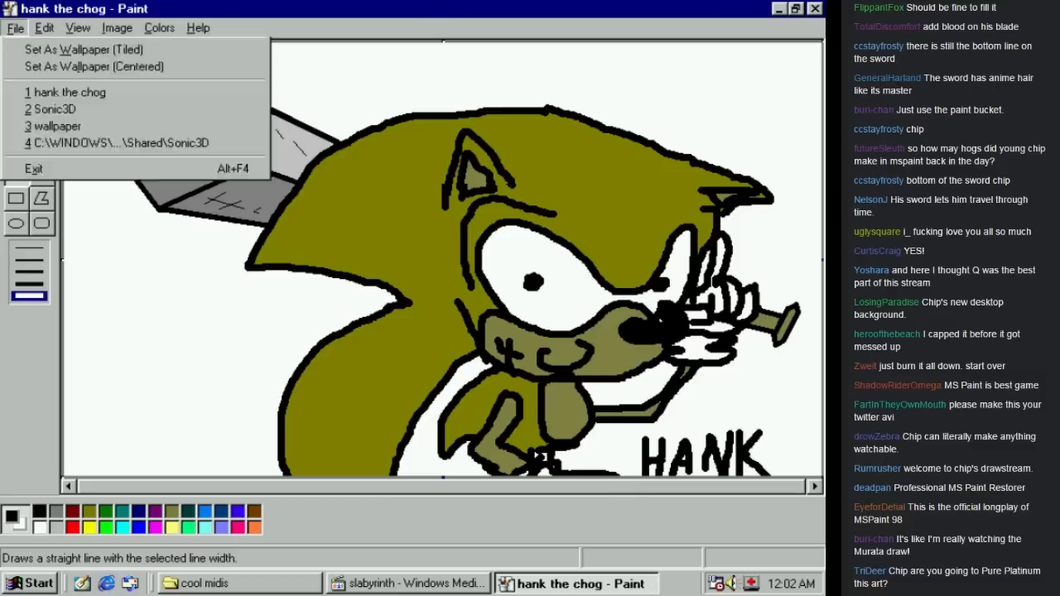
left_click(46, 98)
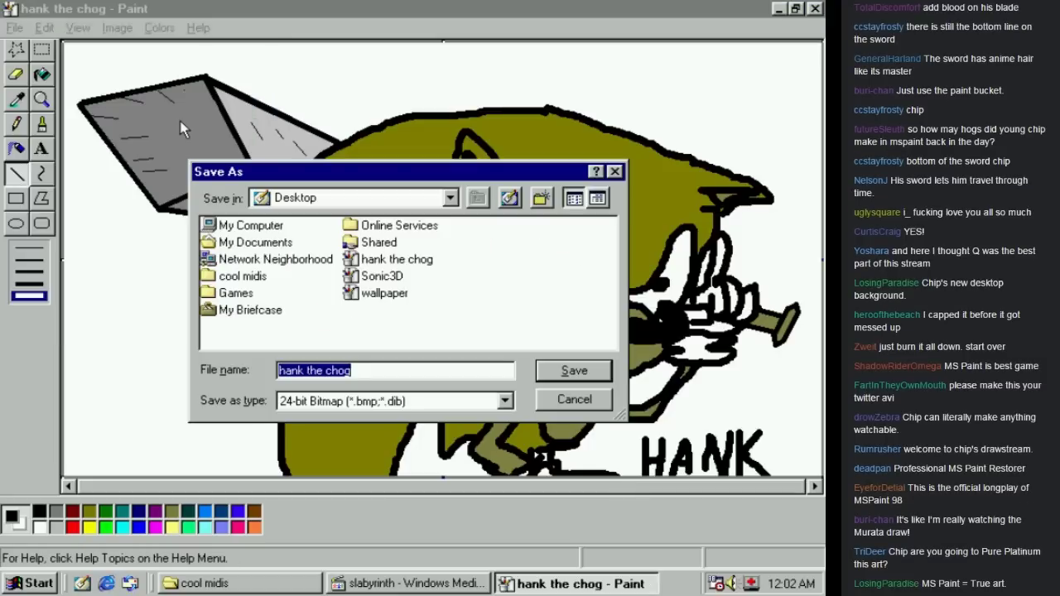
key("End")
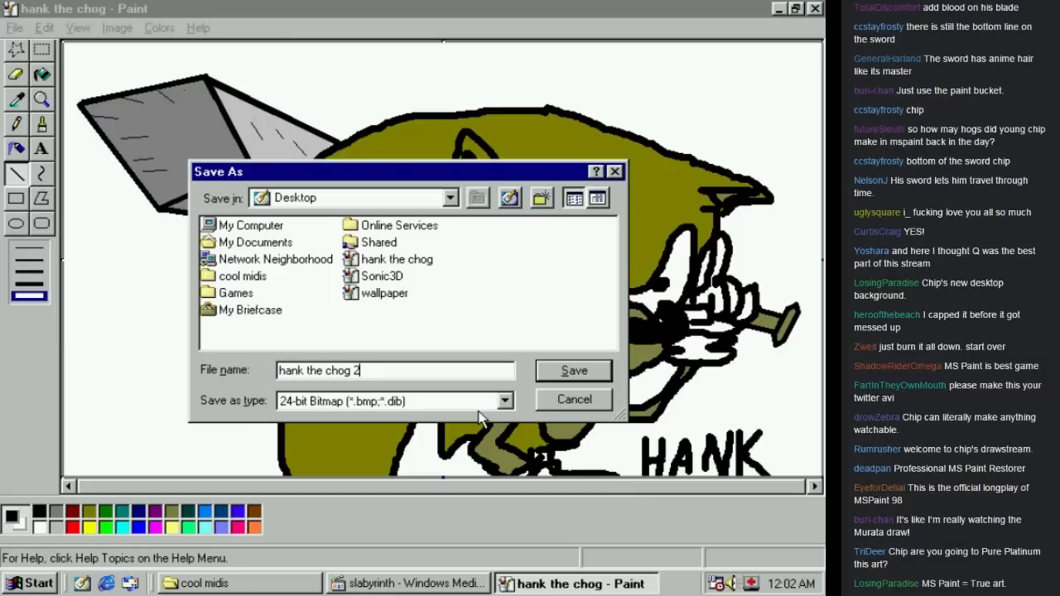
key("Return")
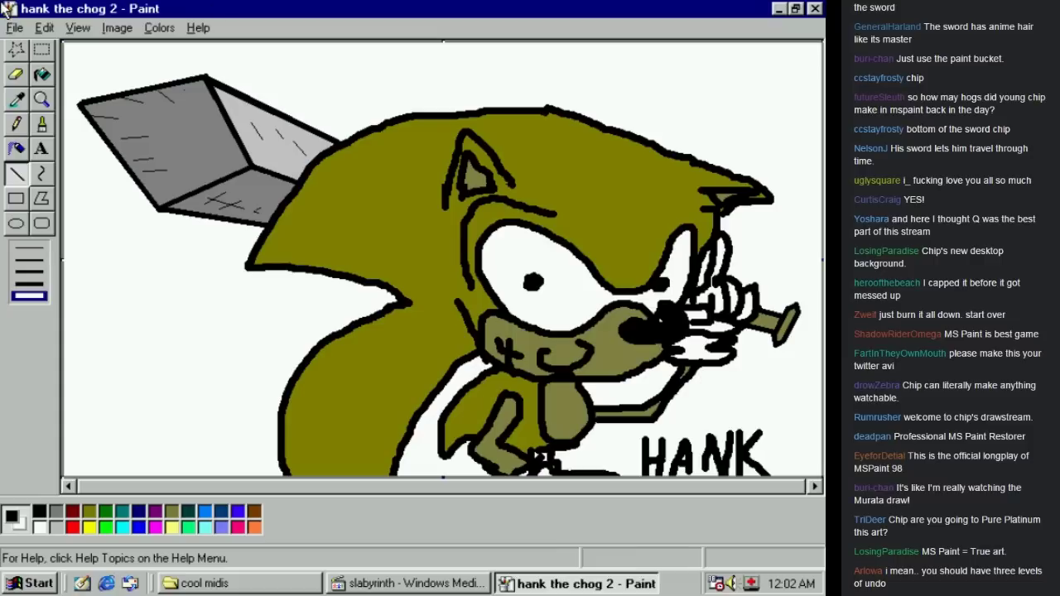
Spray bright red blood along the sword's lower edge using the medium-size Airbrush
left_click(42, 124)
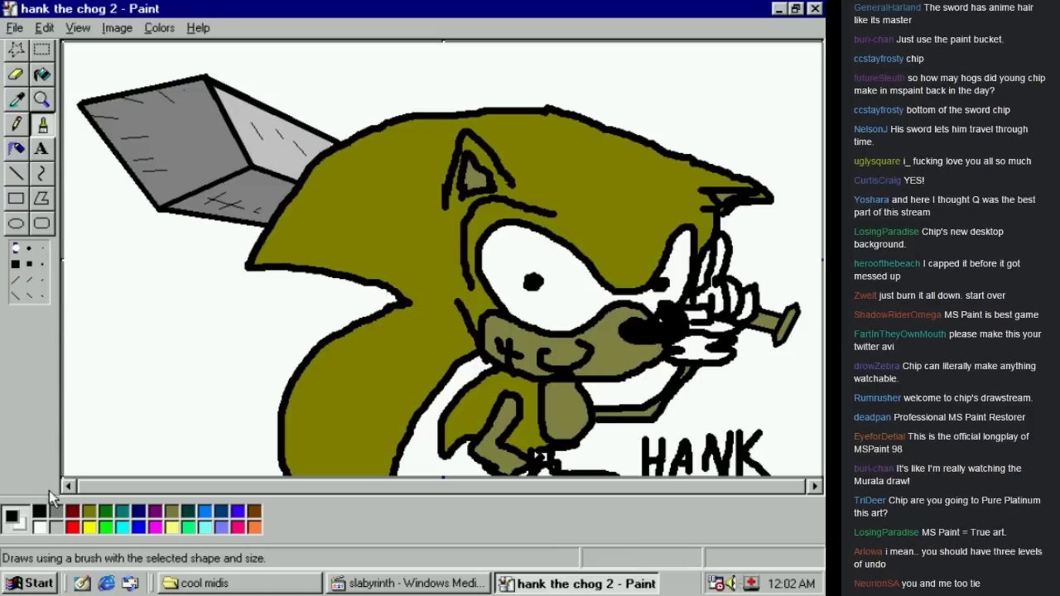
left_click(75, 528)
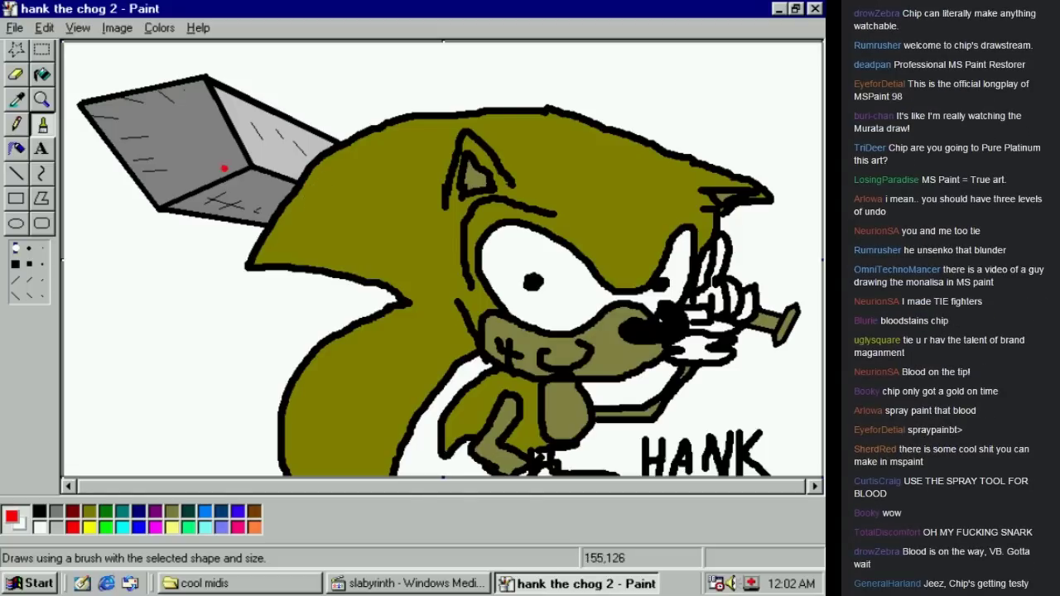
left_click(20, 123)
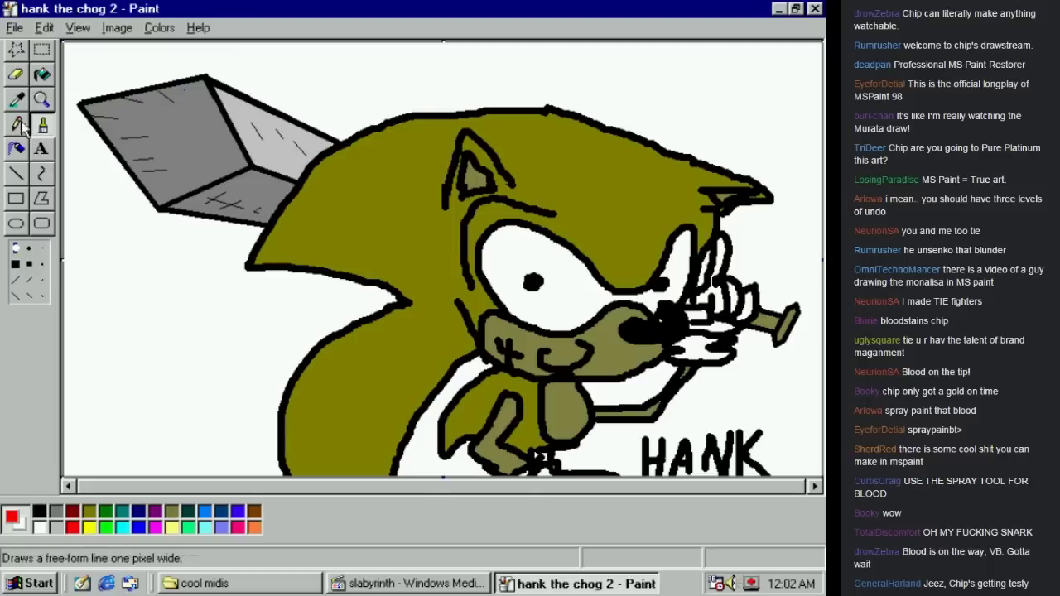
left_click(16, 148)
left_click(38, 258)
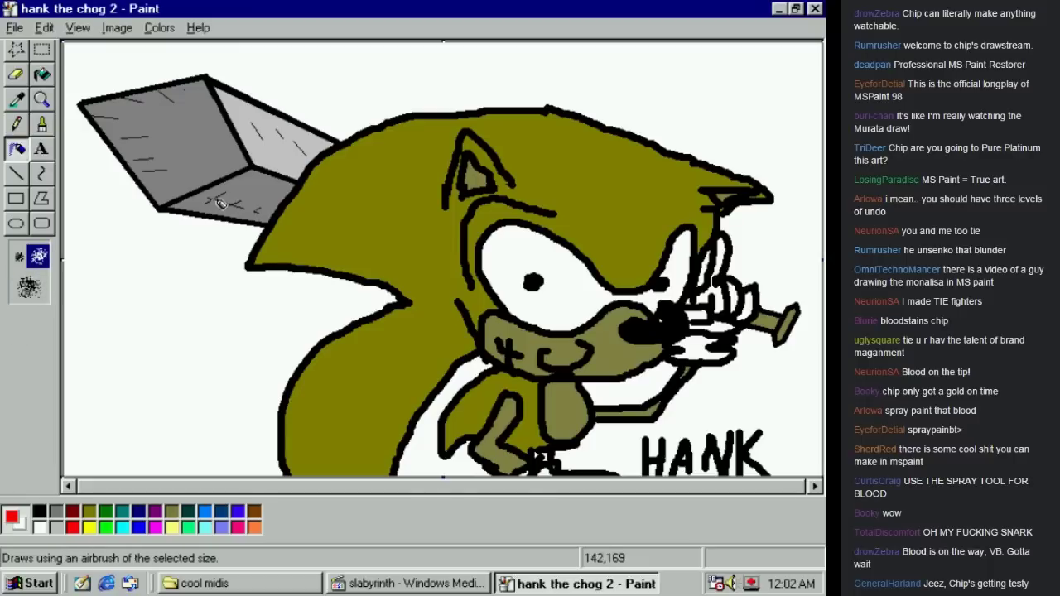
mouse_move(228, 210)
left_mouse_down()
mouse_move(182, 211)
mouse_move(248, 217)
mouse_move(164, 207)
left_mouse_up()
mouse_move(237, 209)
left_mouse_down()
mouse_move(215, 209)
mouse_move(240, 213)
mouse_move(227, 213)
left_mouse_up()
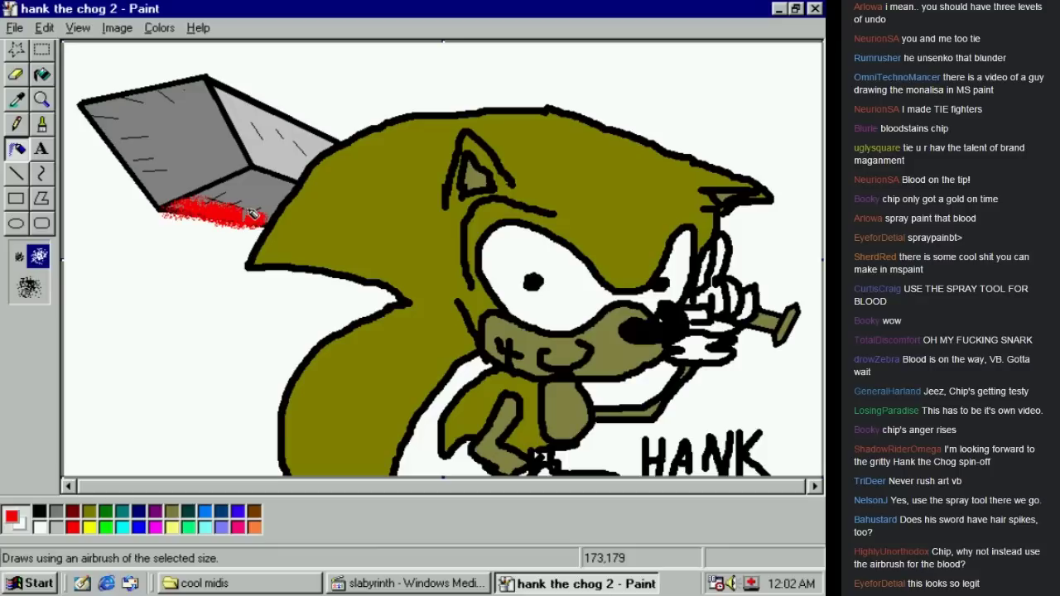
left_click_drag(259, 214, 258, 217)
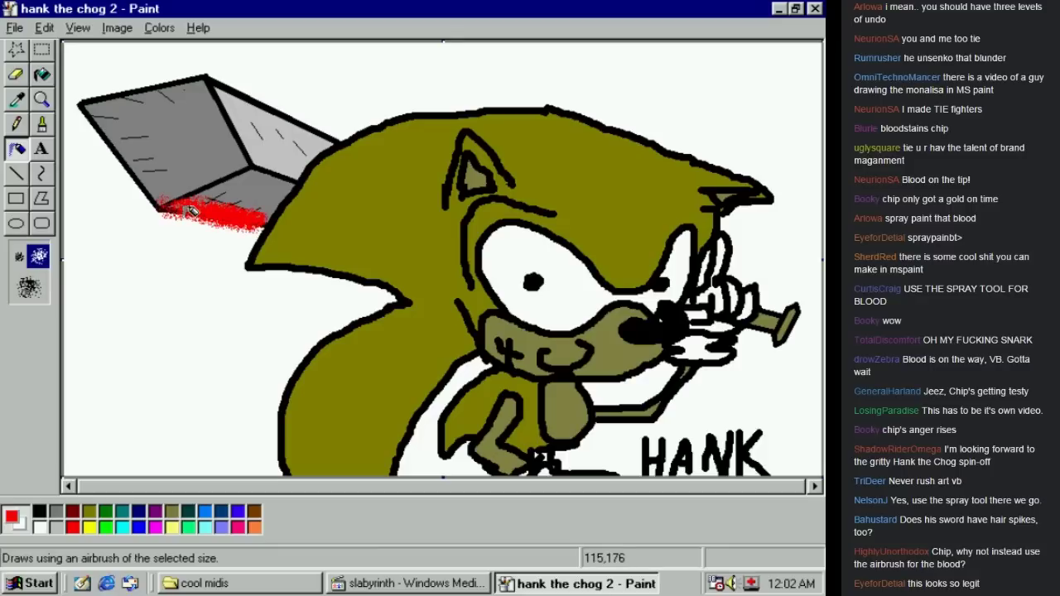
Spray red blood along the sword's slanted outer edge, from the lower corner up to the tip
mouse_move(172, 197)
left_mouse_down()
mouse_move(123, 176)
mouse_move(85, 112)
mouse_move(143, 199)
mouse_move(79, 115)
mouse_move(96, 155)
mouse_move(139, 201)
left_mouse_up()
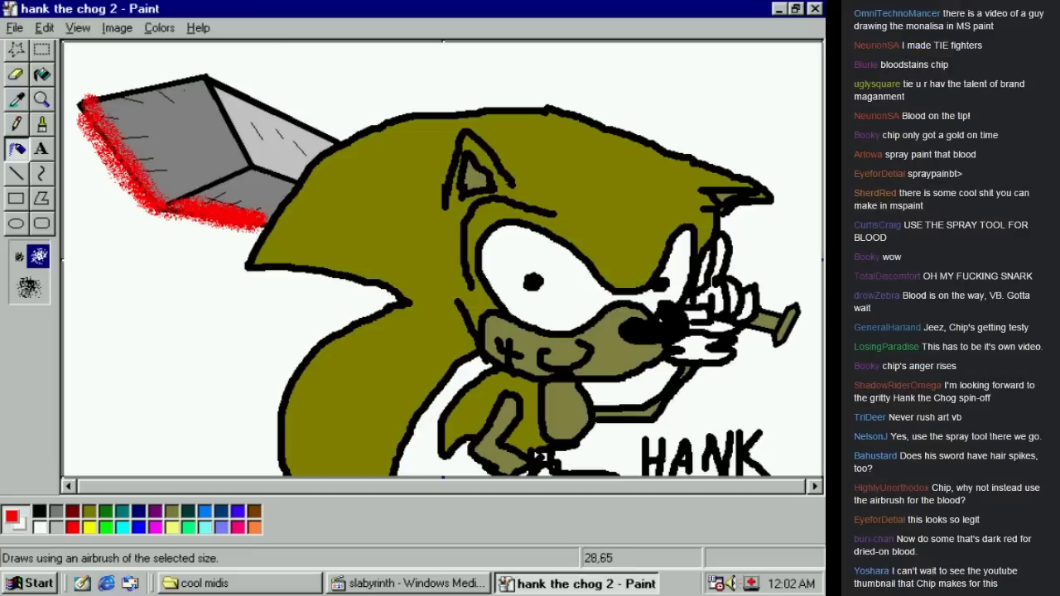
left_click_drag(115, 135, 88, 96)
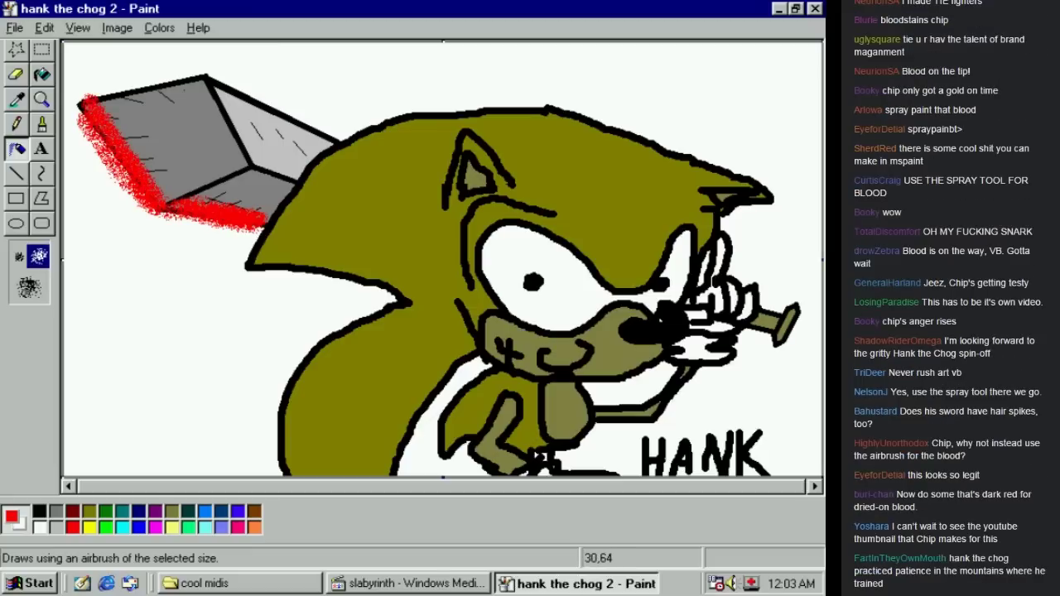
left_click_drag(123, 128, 156, 175)
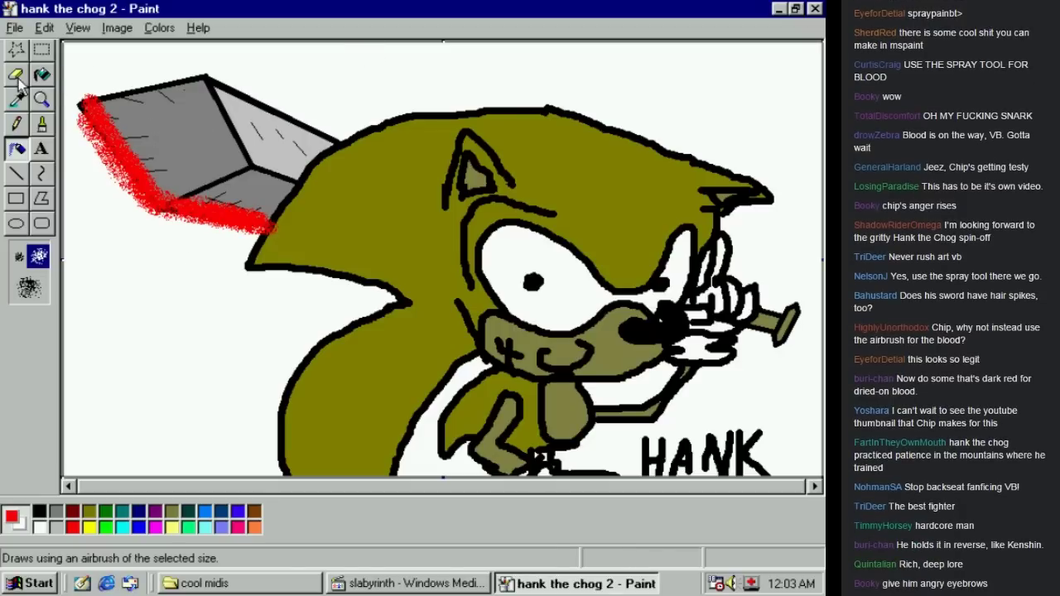
left_click(43, 51)
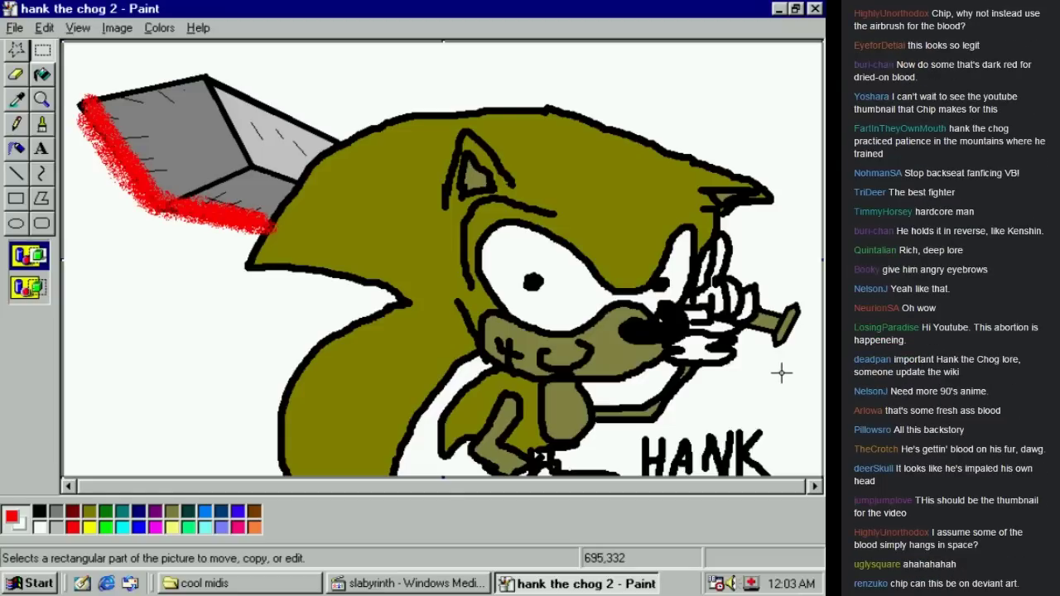
left_click(45, 51)
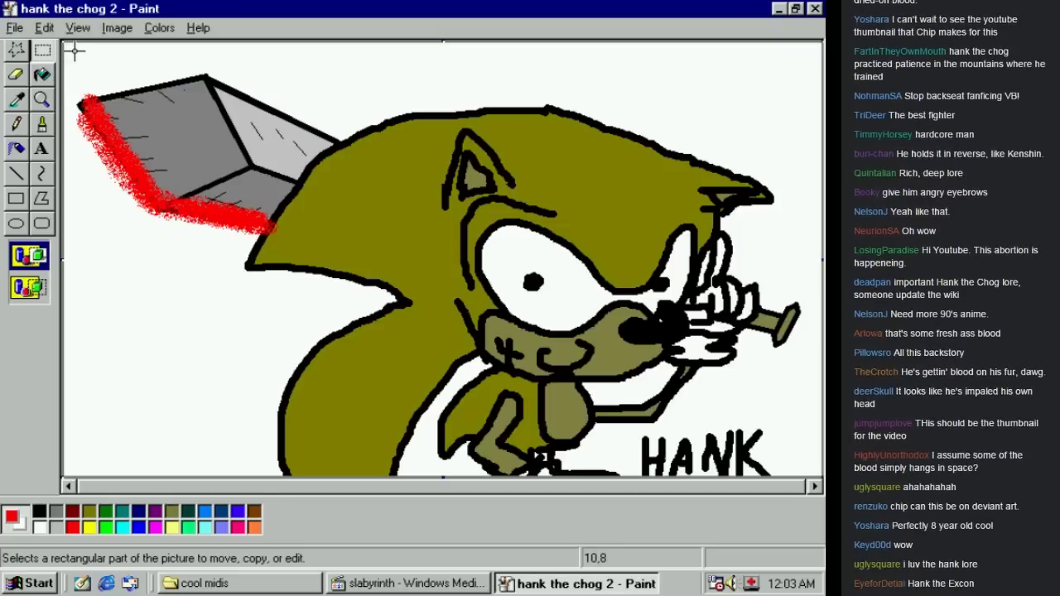
Spray a red drip hanging from the sword's lower edge and, with the smallest Airbrush, three shrinking drops beneath it
left_click(16, 149)
mouse_move(164, 191)
left_mouse_down()
mouse_move(210, 218)
mouse_move(198, 209)
mouse_move(205, 253)
left_mouse_up()
mouse_move(204, 207)
left_mouse_down()
mouse_move(194, 261)
mouse_move(204, 207)
left_mouse_up()
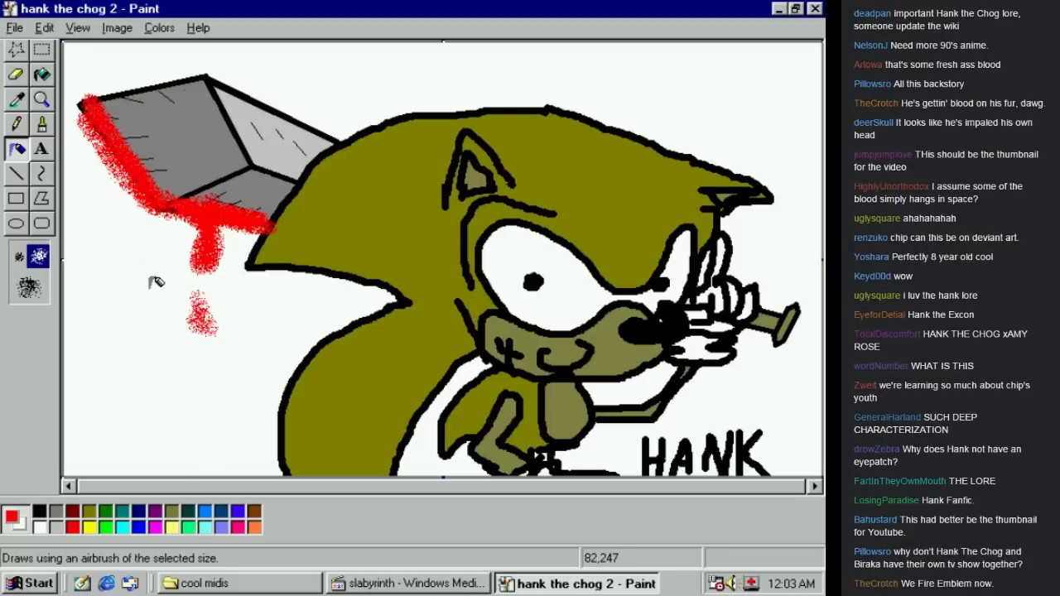
left_click(18, 256)
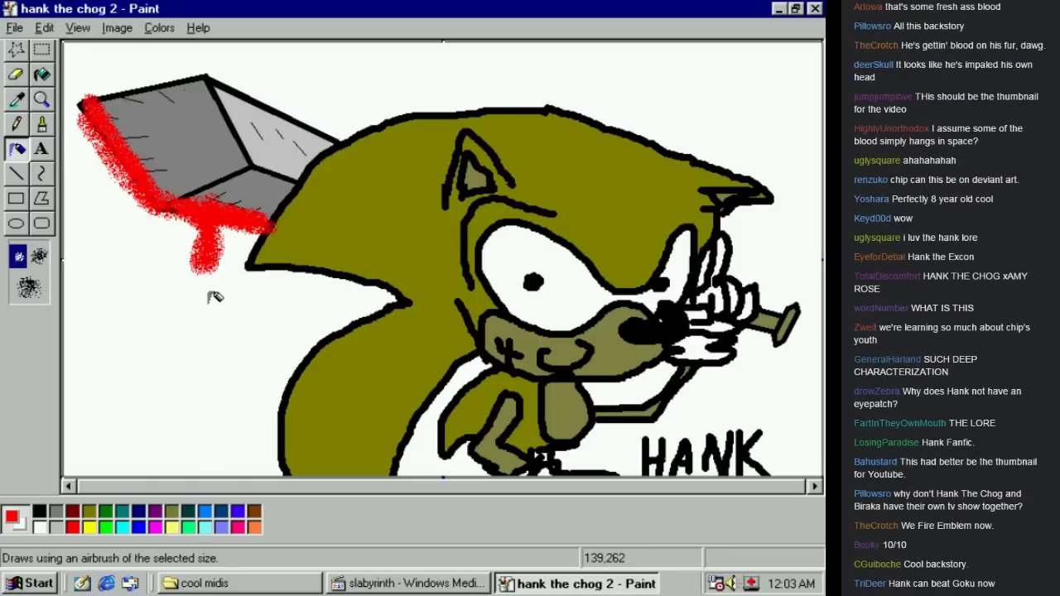
mouse_move(204, 303)
left_mouse_down()
mouse_move(201, 320)
mouse_move(203, 306)
left_mouse_up()
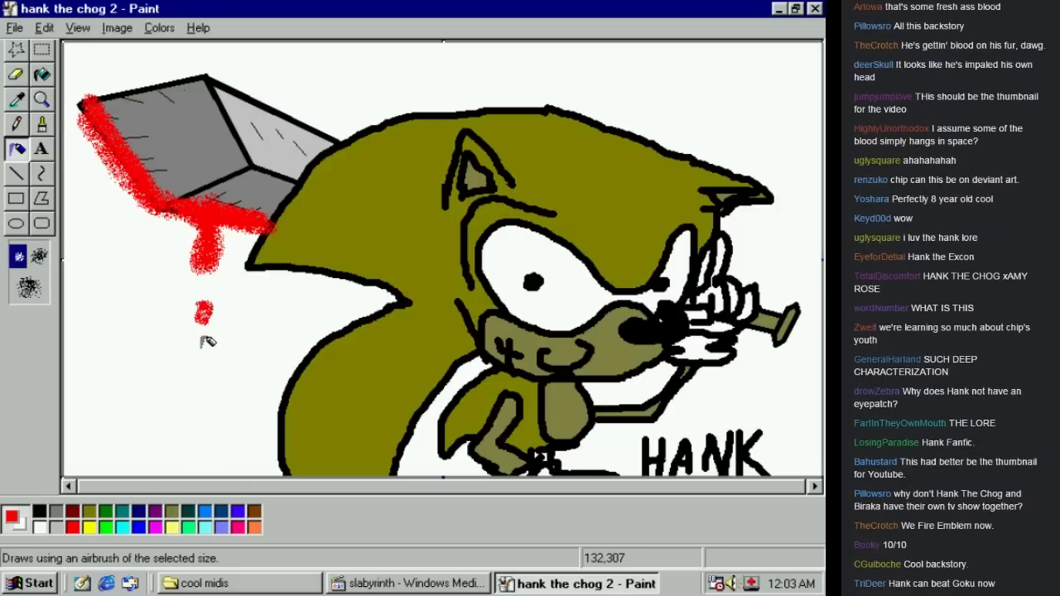
left_click_drag(200, 350, 199, 360)
left_click(200, 386)
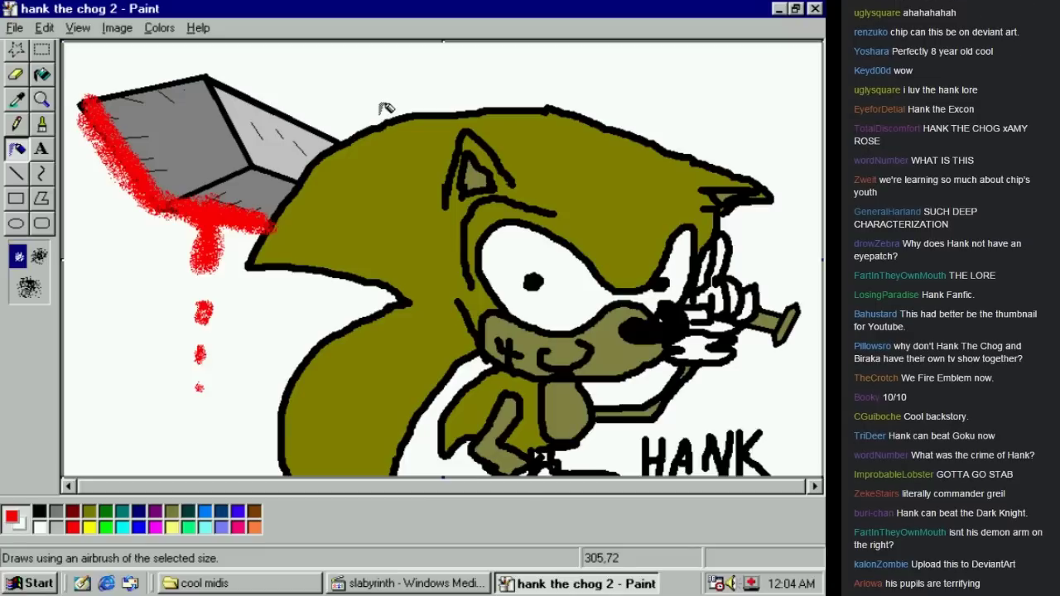
Save the picture to the Desktop as the 24-bit bitmap "hank the chog 2", replacing the existing file
left_click(42, 51)
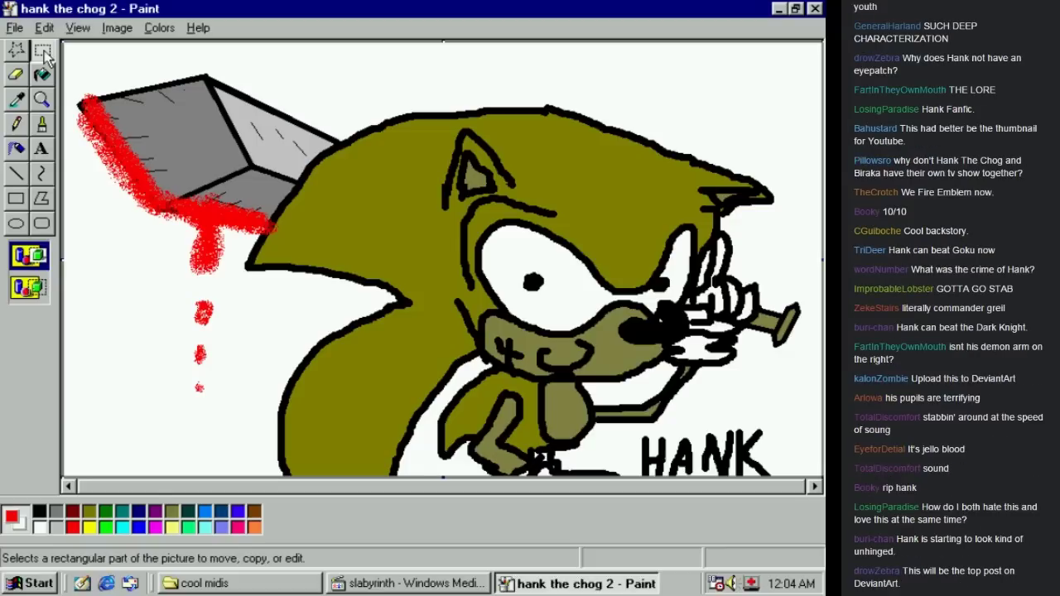
left_click(44, 52)
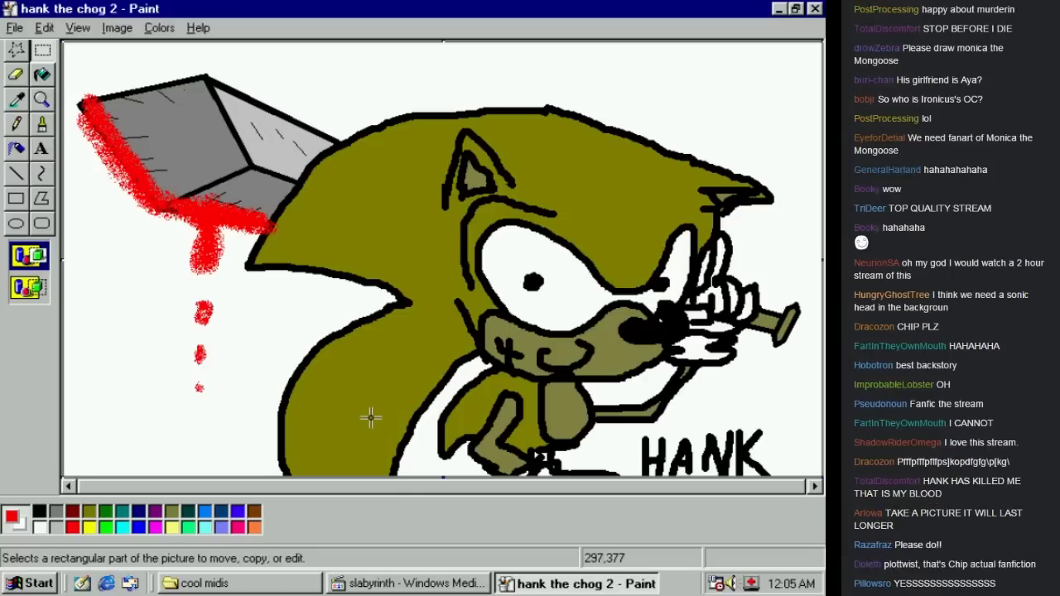
left_click(14, 27)
left_click(51, 98)
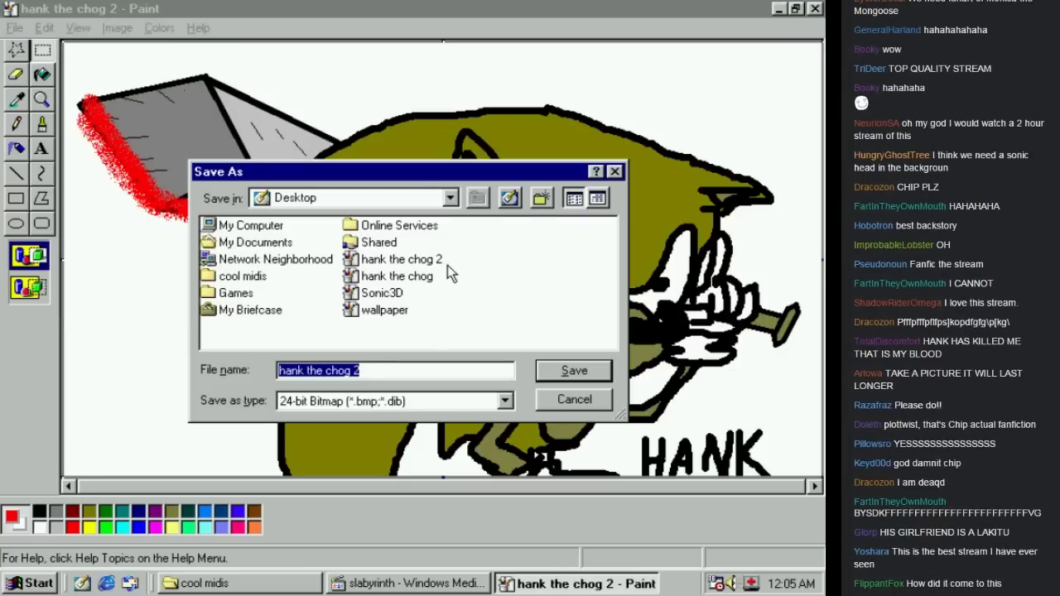
key("Return")
left_click(386, 320)
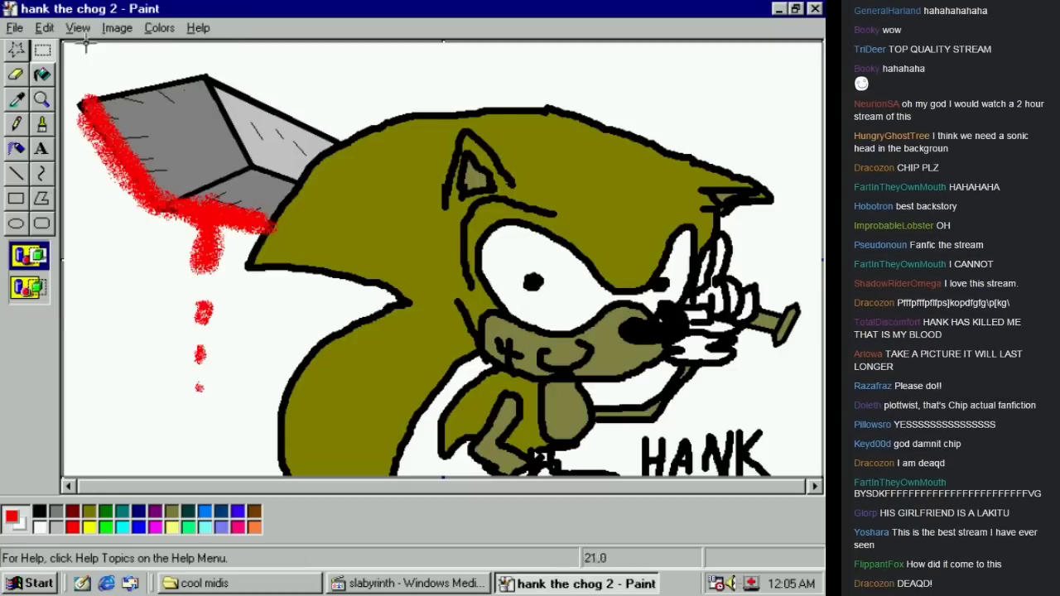
left_click(14, 28)
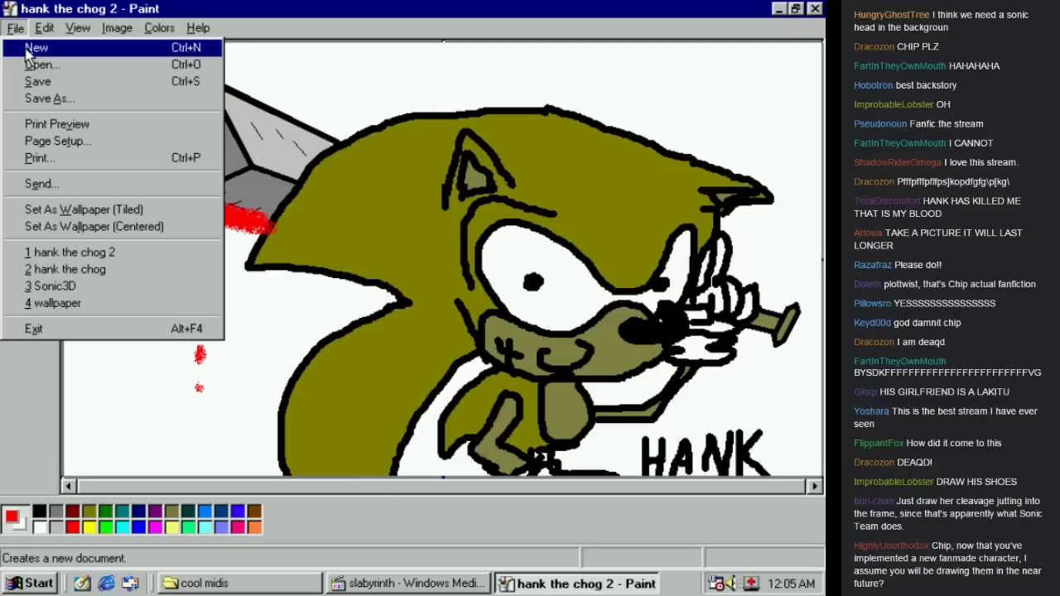
left_click(211, 28)
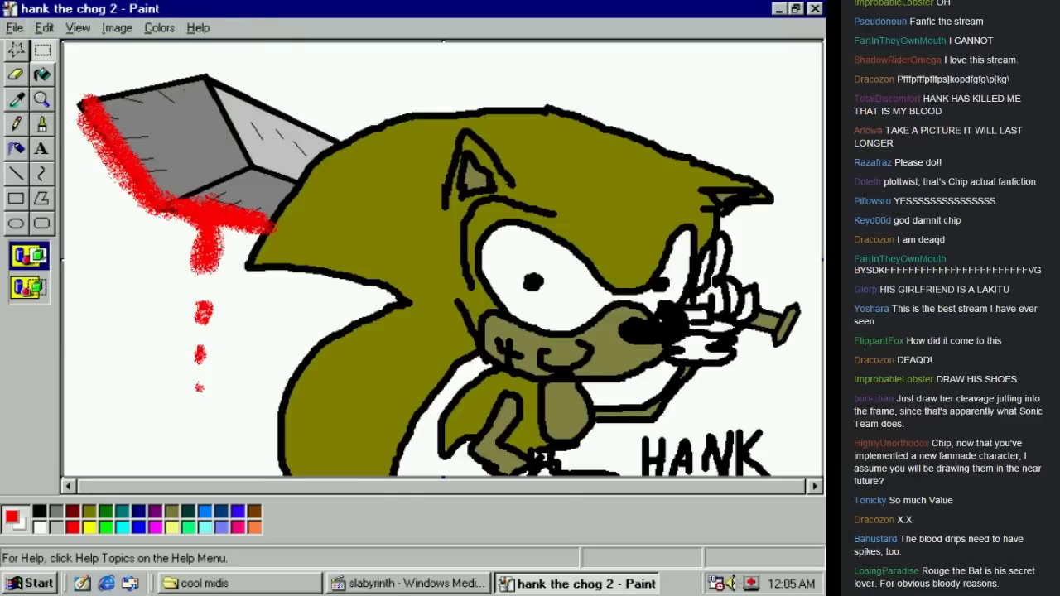
left_click(159, 27)
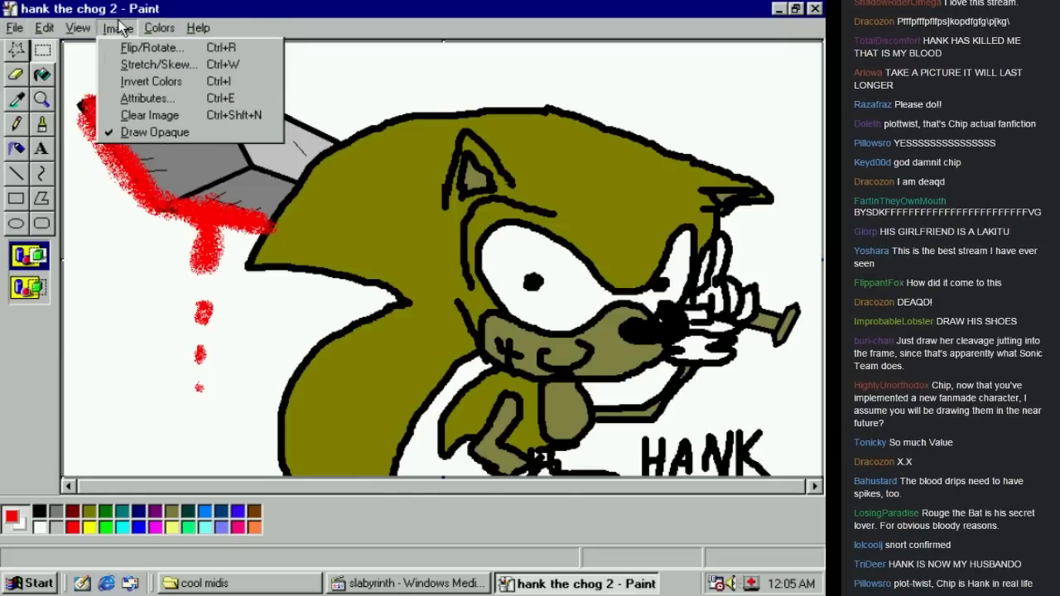
mouse_move(83, 29)
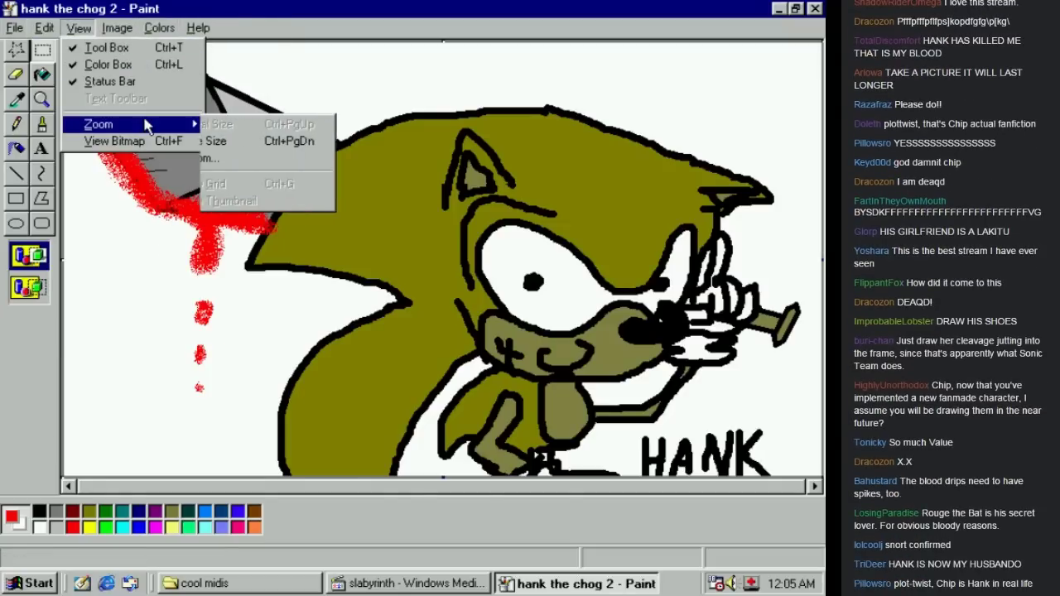
left_click(86, 36)
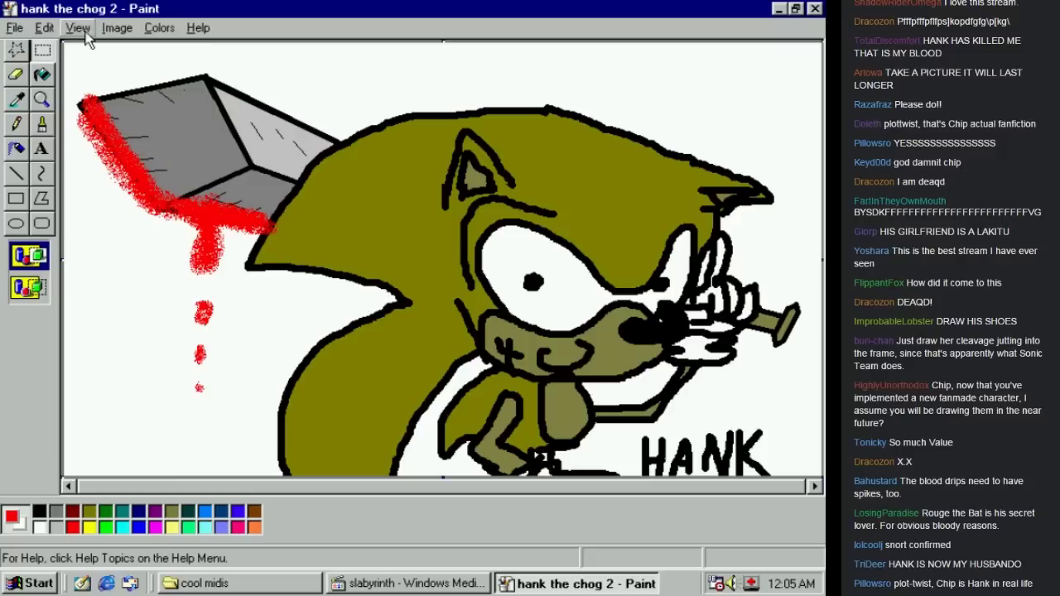
Start a new blank picture
left_click(17, 27)
left_click(34, 44)
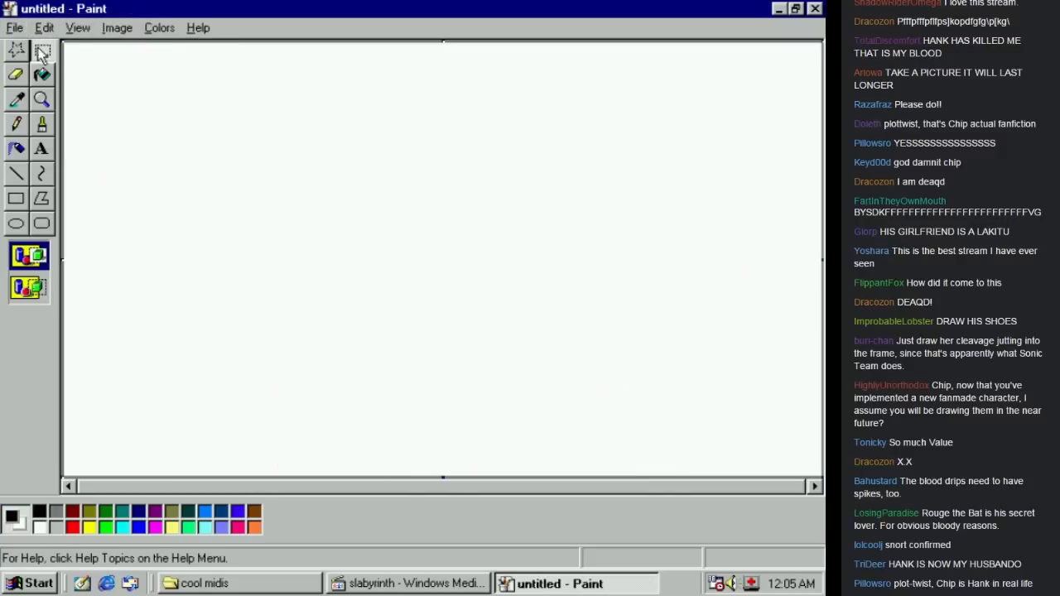
Brush a small solid black nose mid-canvas and outline a wide muzzle around it with jagged tufts at both ends
left_click(42, 128)
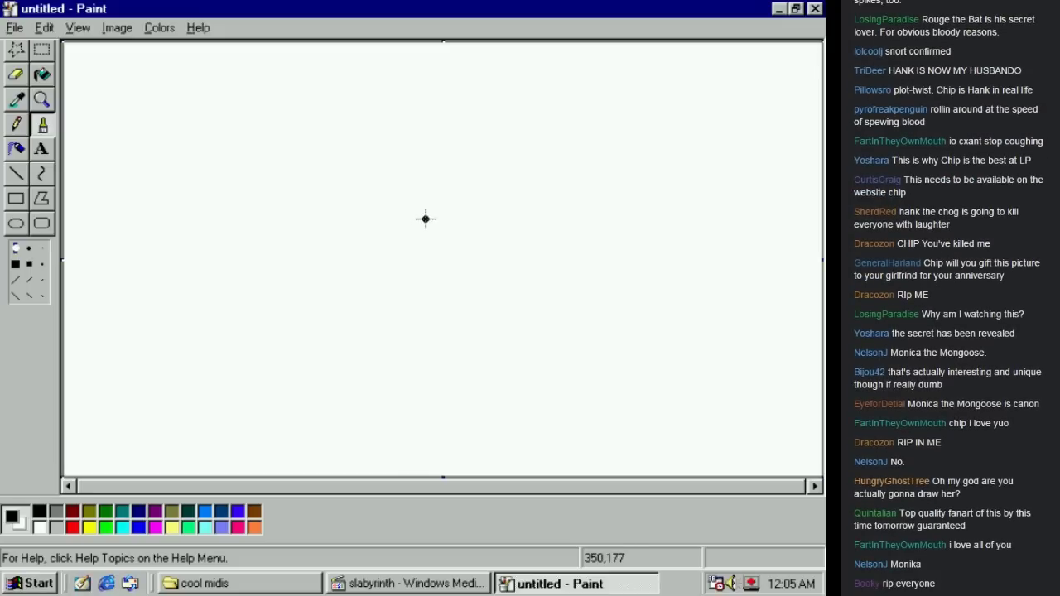
left_click_drag(425, 219, 436, 215)
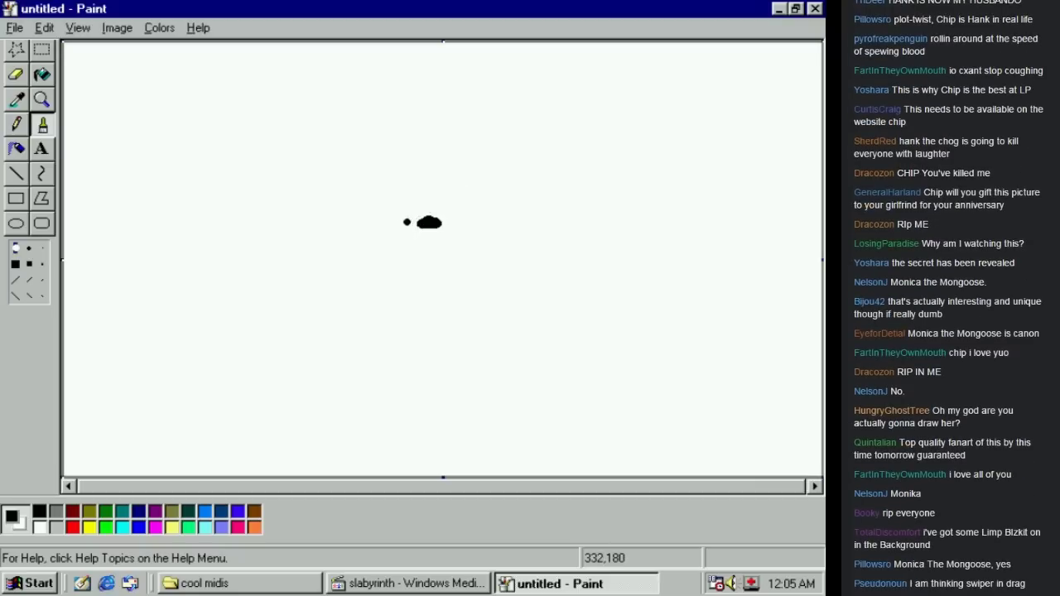
mouse_move(402, 225)
left_mouse_down()
mouse_move(435, 207)
mouse_move(502, 224)
left_mouse_up()
key("ctrl+z")
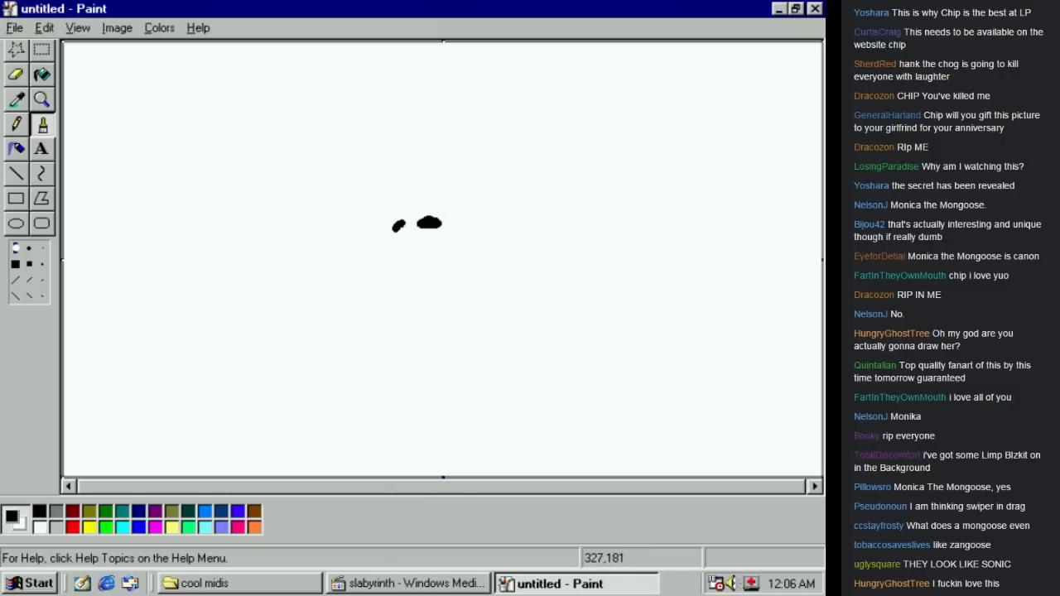
mouse_move(395, 229)
left_mouse_down()
mouse_move(446, 212)
mouse_move(563, 241)
mouse_move(547, 240)
mouse_move(559, 258)
mouse_move(548, 266)
mouse_move(506, 250)
mouse_move(445, 269)
mouse_move(369, 254)
mouse_move(335, 262)
mouse_move(334, 249)
mouse_move(348, 247)
mouse_move(328, 244)
mouse_move(345, 229)
mouse_move(329, 222)
mouse_move(406, 233)
left_mouse_up()
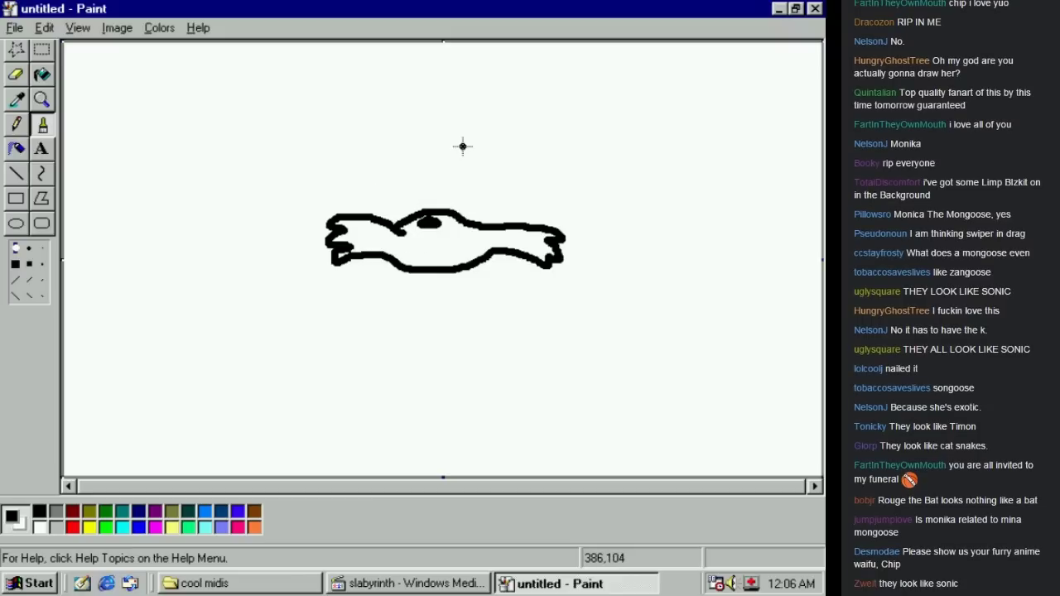
Draw a black arched eye outline ending in a pointed lash above the right half of the muzzle
mouse_move(458, 162)
left_mouse_down()
mouse_move(480, 141)
mouse_move(500, 150)
mouse_move(514, 168)
mouse_move(499, 217)
left_mouse_up()
key("ctrl+z")
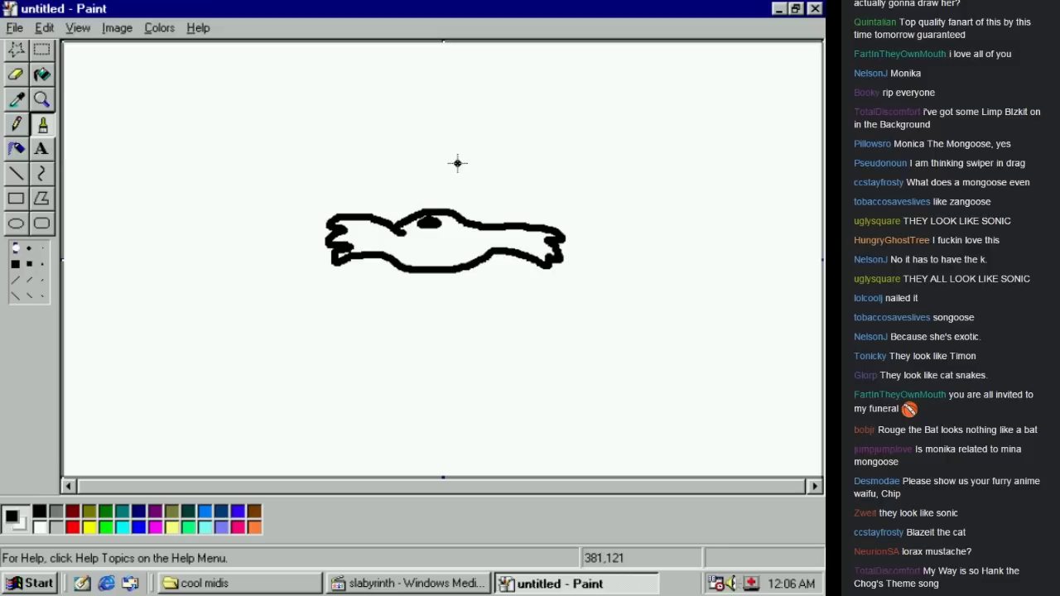
mouse_move(457, 163)
left_mouse_down()
mouse_move(475, 139)
mouse_move(503, 150)
mouse_move(517, 199)
mouse_move(495, 216)
mouse_move(498, 181)
left_mouse_up()
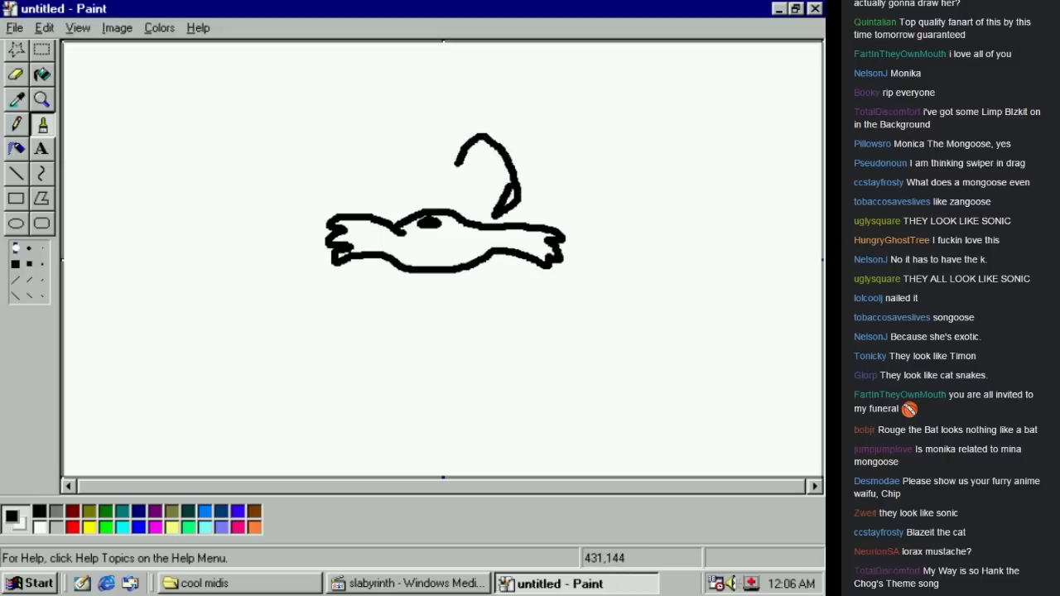
mouse_move(417, 157)
left_mouse_down()
mouse_move(396, 136)
mouse_move(367, 176)
mouse_move(360, 209)
mouse_move(385, 213)
left_mouse_up()
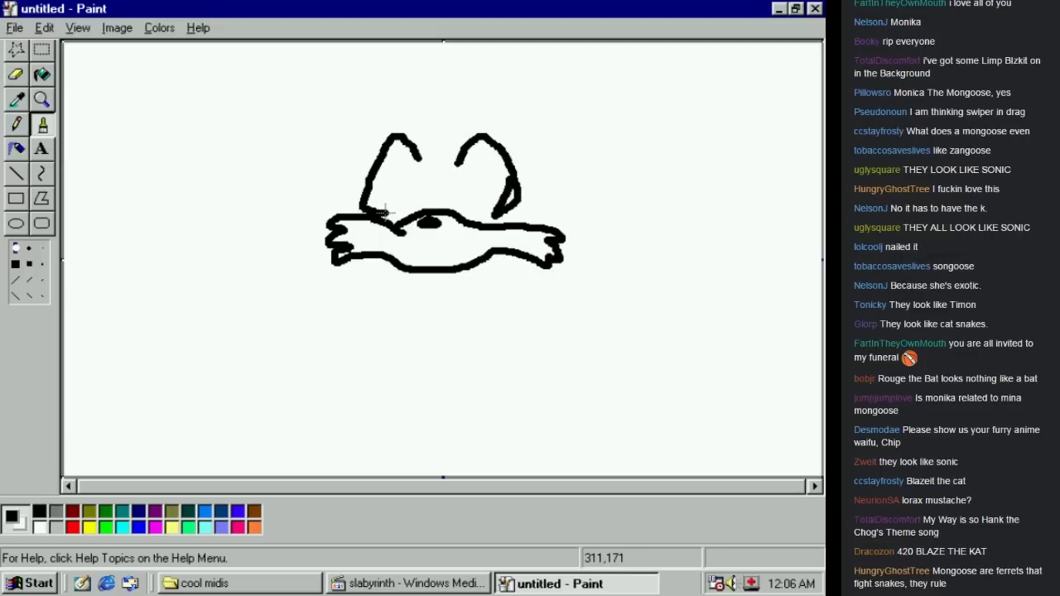
key("ctrl+z")
mouse_move(413, 159)
left_mouse_down()
mouse_move(384, 140)
mouse_move(370, 183)
mouse_move(388, 205)
mouse_move(404, 168)
mouse_move(373, 139)
left_mouse_up()
key("ctrl+z")
key("ctrl+z")
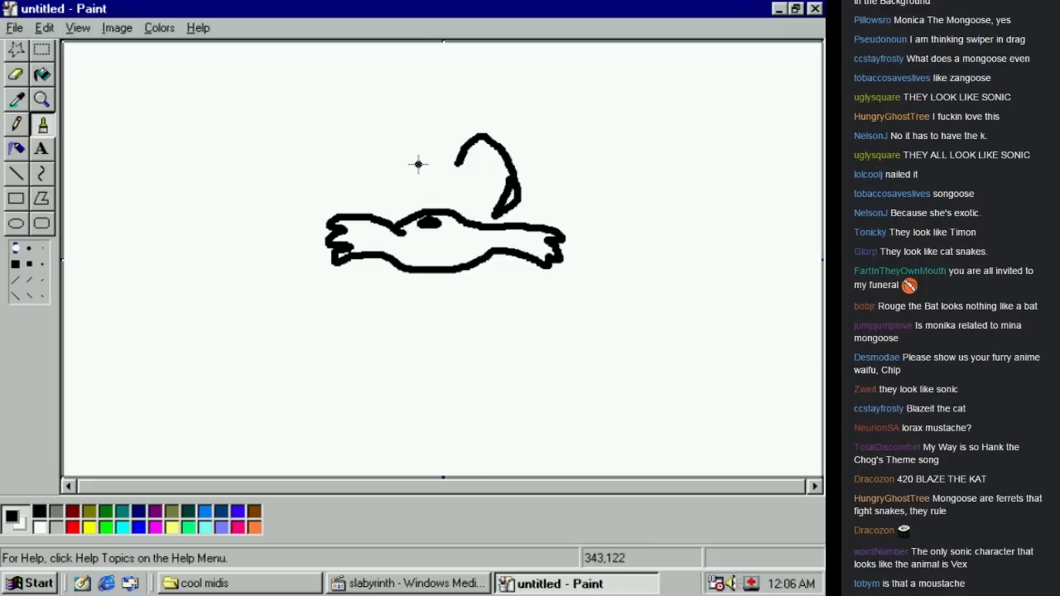
Draw a mirrored arched eye outline with a lash above the muzzle's left half and fill both lashes solid black
mouse_move(417, 165)
left_mouse_down()
mouse_move(385, 139)
mouse_move(361, 169)
mouse_move(359, 196)
mouse_move(381, 204)
mouse_move(365, 165)
left_mouse_up()
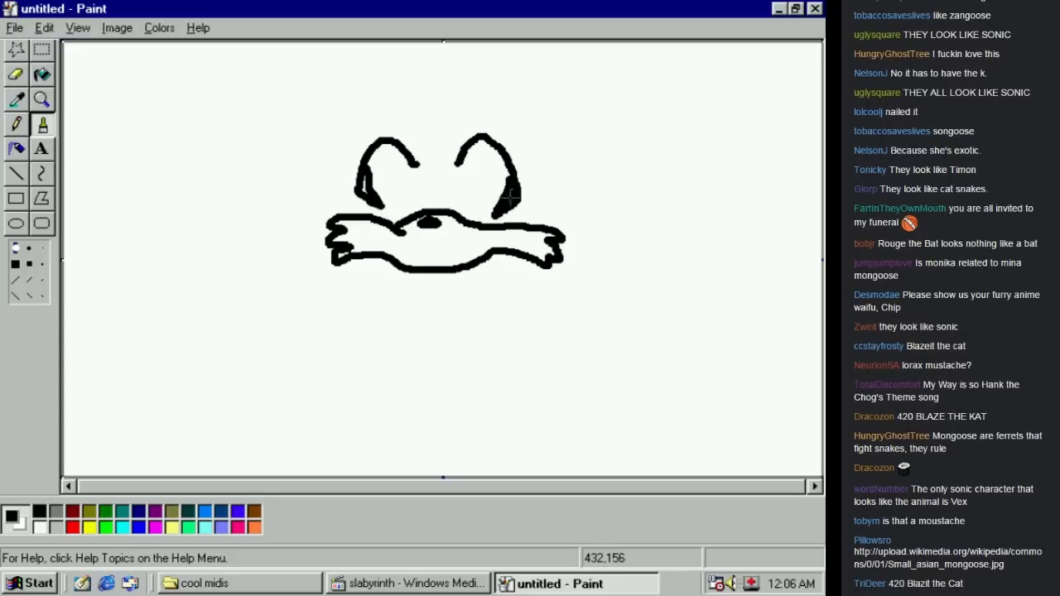
left_click_drag(513, 194, 505, 207)
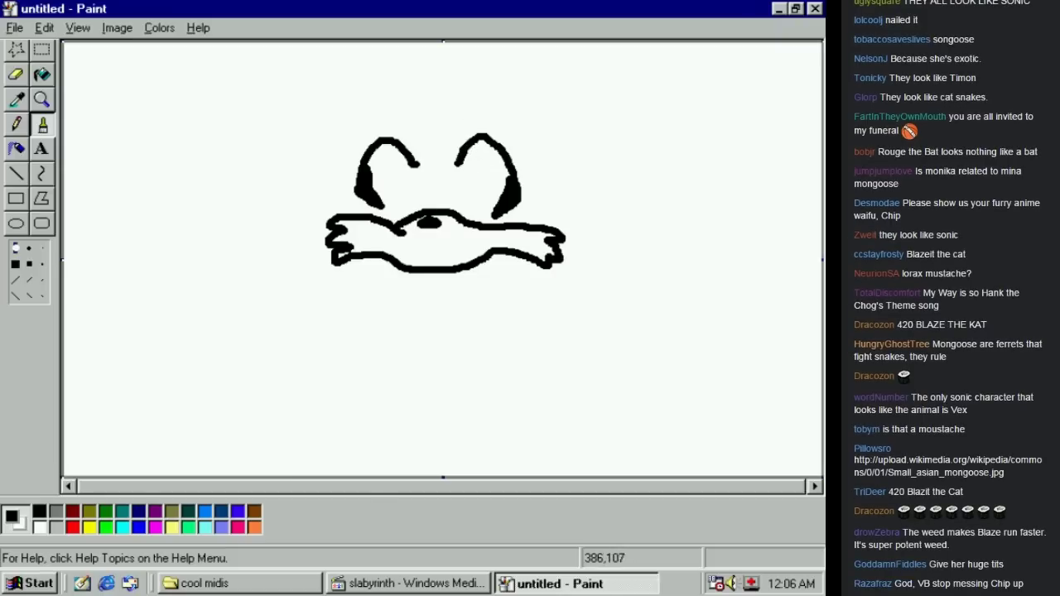
Close the inner sides of both eye outlines and brush a solid black pupil with a highlight gap inside each eye
mouse_move(458, 164)
left_mouse_down()
mouse_move(462, 192)
mouse_move(494, 211)
left_mouse_up()
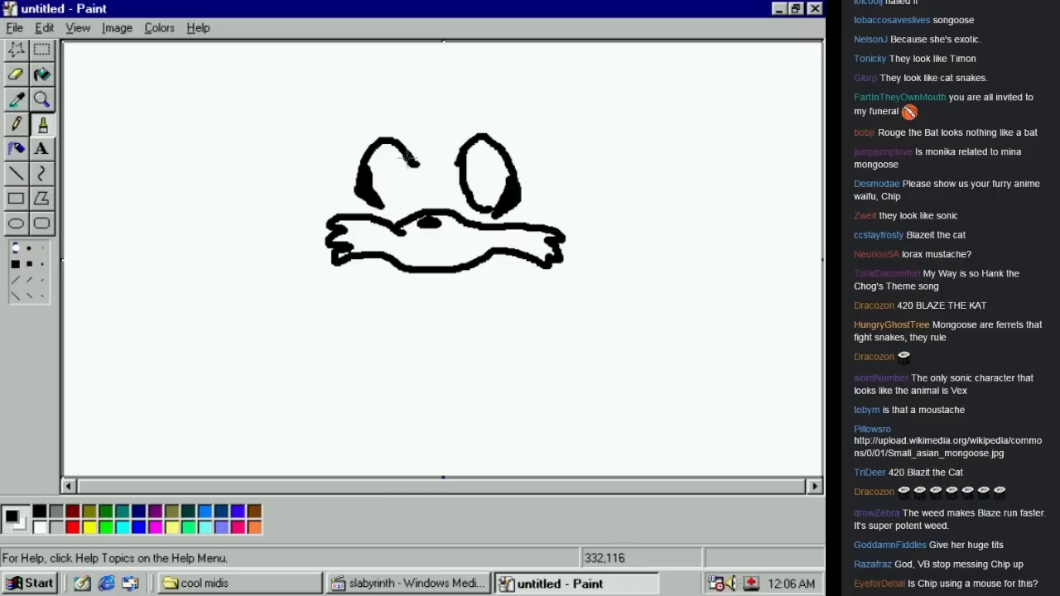
mouse_move(409, 157)
left_mouse_down()
mouse_move(394, 195)
mouse_move(381, 199)
left_mouse_up()
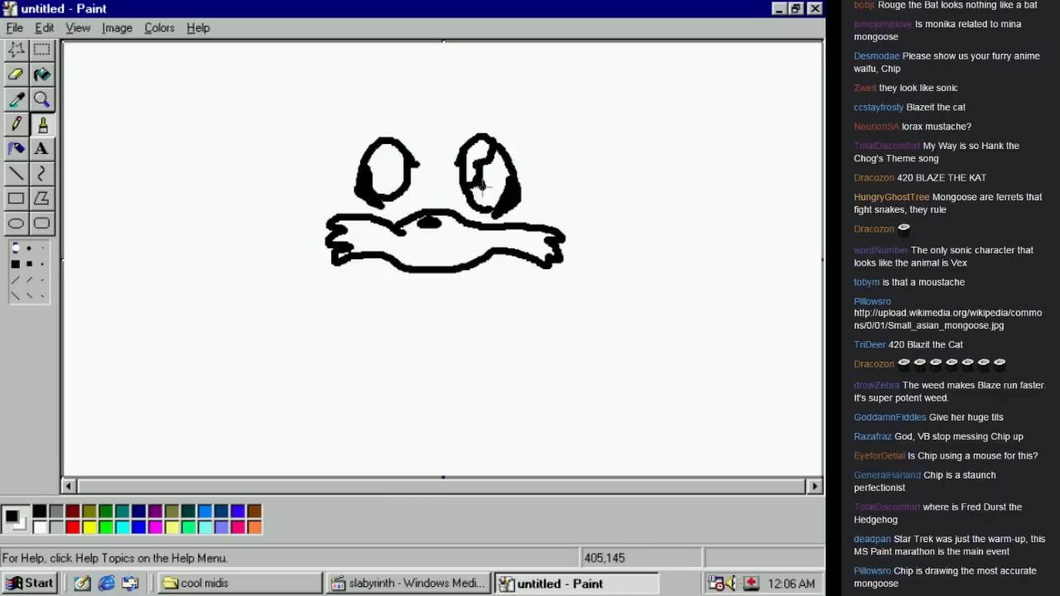
mouse_move(483, 186)
left_mouse_down()
mouse_move(490, 172)
mouse_move(487, 185)
left_mouse_up()
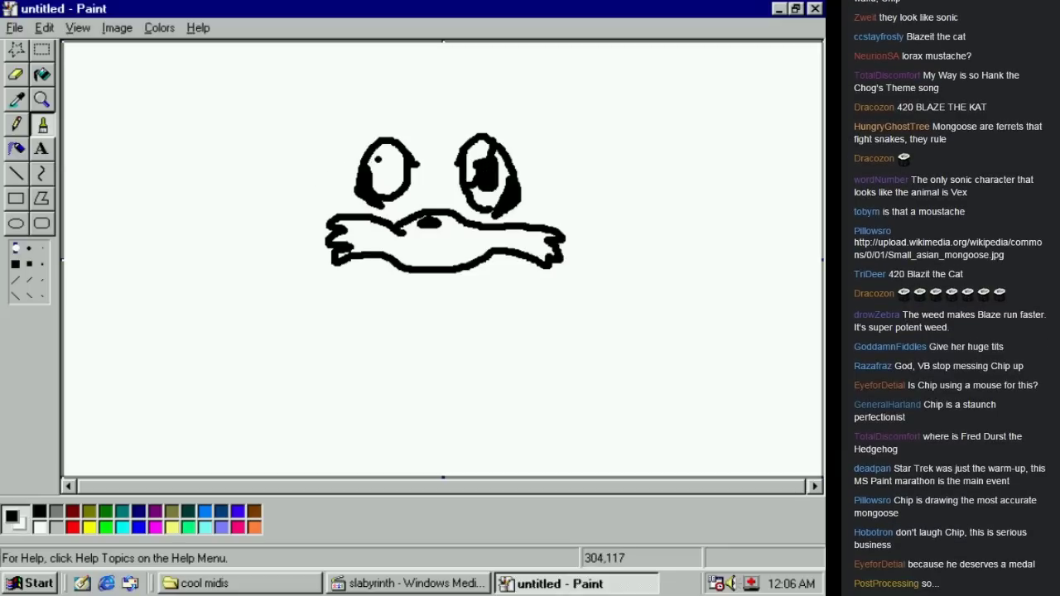
mouse_move(375, 179)
left_mouse_down()
mouse_move(388, 149)
mouse_move(375, 172)
mouse_move(383, 181)
mouse_move(391, 159)
mouse_move(389, 182)
left_mouse_up()
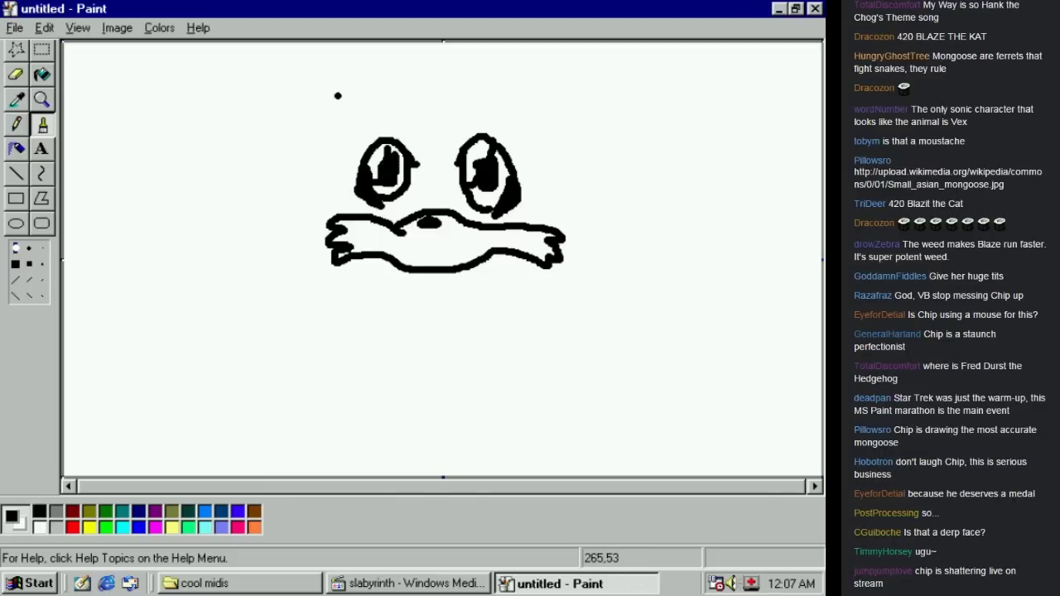
Brush pointed black fringe strands across the forehead, overlapping the tops of both eyes
left_click_drag(336, 94, 366, 128)
key("ctrl+z")
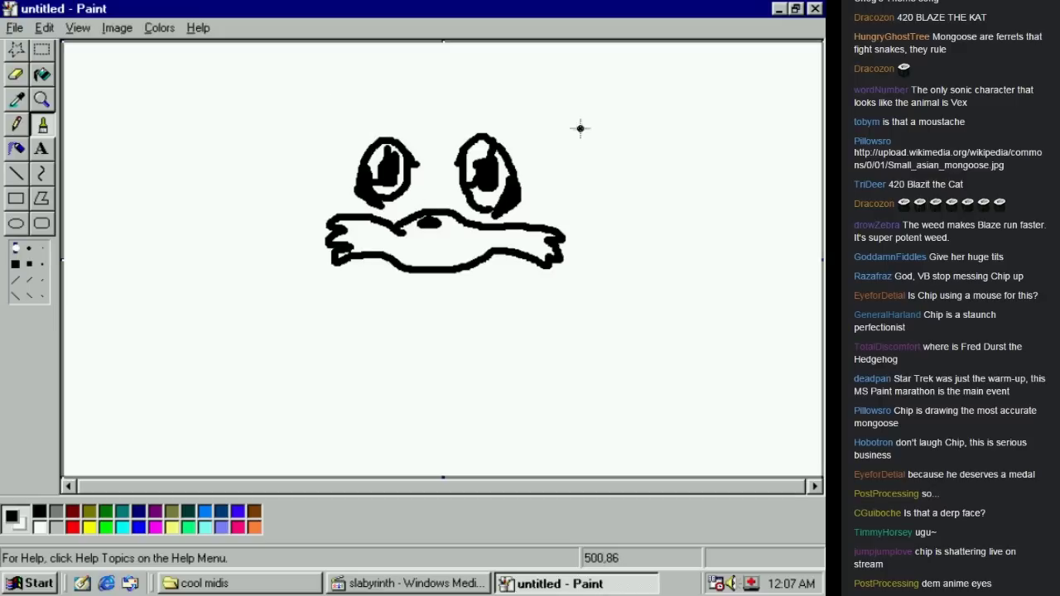
left_click_drag(352, 115, 421, 179)
key("ctrl+z")
mouse_move(344, 102)
left_mouse_down()
mouse_move(364, 147)
mouse_move(415, 197)
mouse_move(429, 167)
mouse_move(425, 129)
mouse_move(397, 107)
mouse_move(522, 178)
mouse_move(494, 124)
mouse_move(546, 180)
left_mouse_up()
key("ctrl+z")
key("ctrl+z")
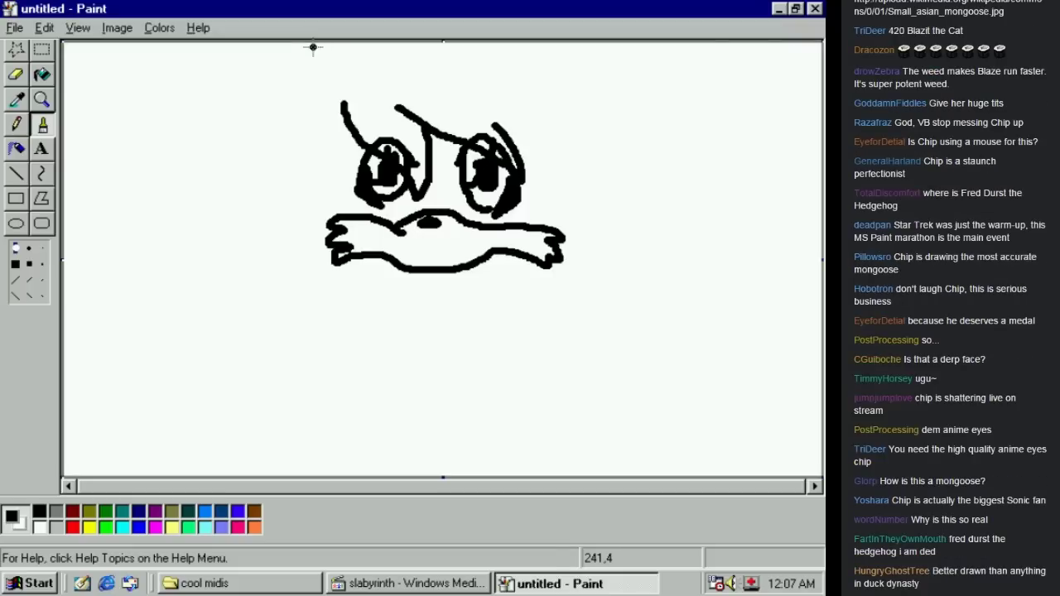
Draw long black hair down both sides of the face with outward-flicked ends, adding pointed strands at each temple
mouse_move(317, 43)
left_mouse_down()
mouse_move(287, 122)
mouse_move(289, 268)
mouse_move(271, 279)
mouse_move(312, 245)
mouse_move(319, 142)
left_mouse_up()
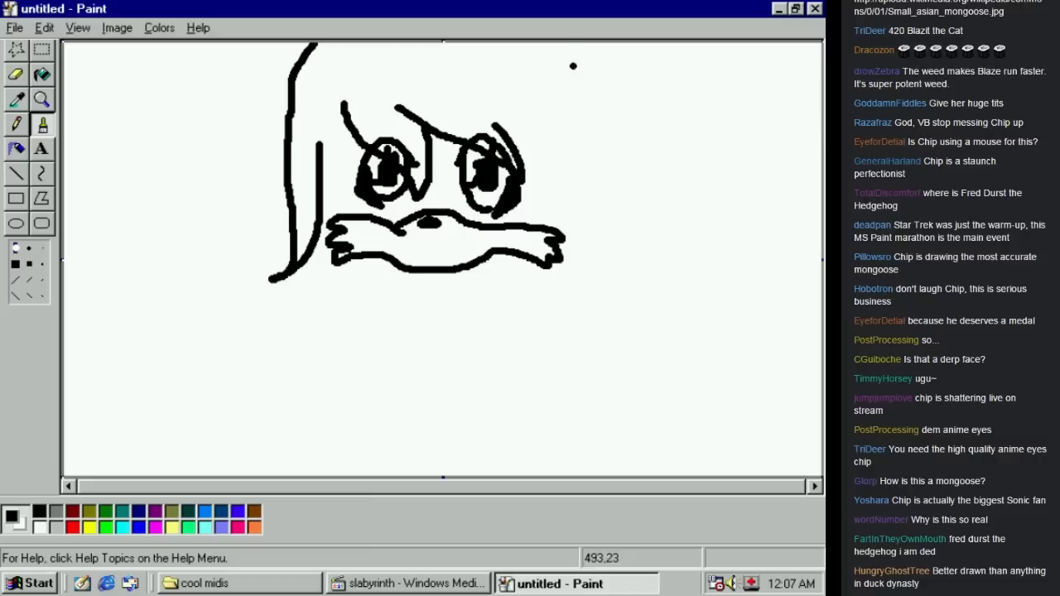
mouse_move(570, 43)
left_mouse_down()
mouse_move(594, 81)
mouse_move(597, 170)
mouse_move(627, 239)
mouse_move(584, 199)
left_mouse_up()
mouse_move(575, 158)
left_mouse_down()
mouse_move(593, 284)
mouse_move(645, 302)
left_mouse_up()
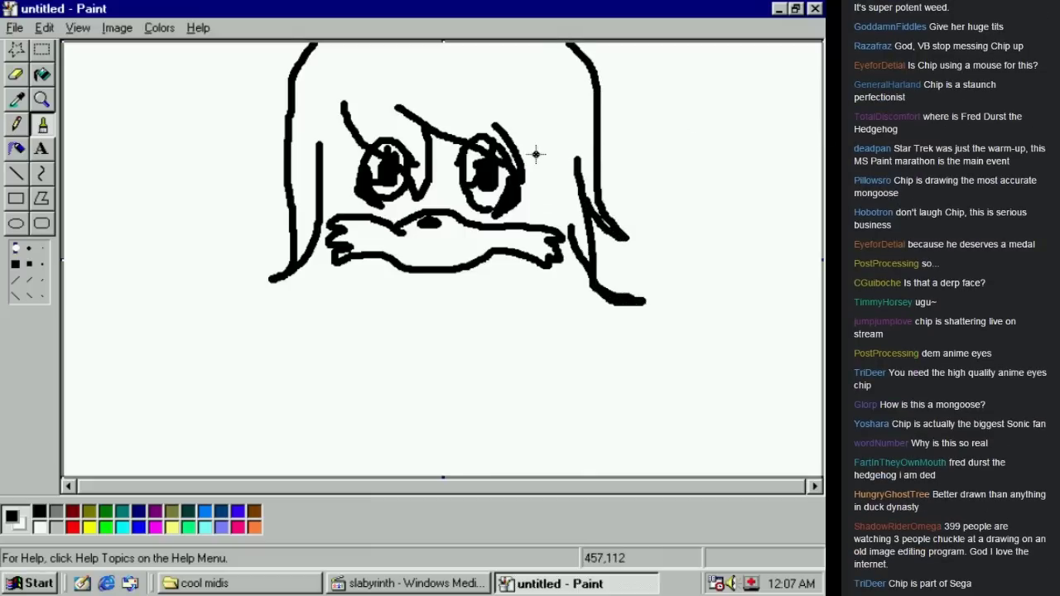
left_click_drag(517, 134, 559, 161)
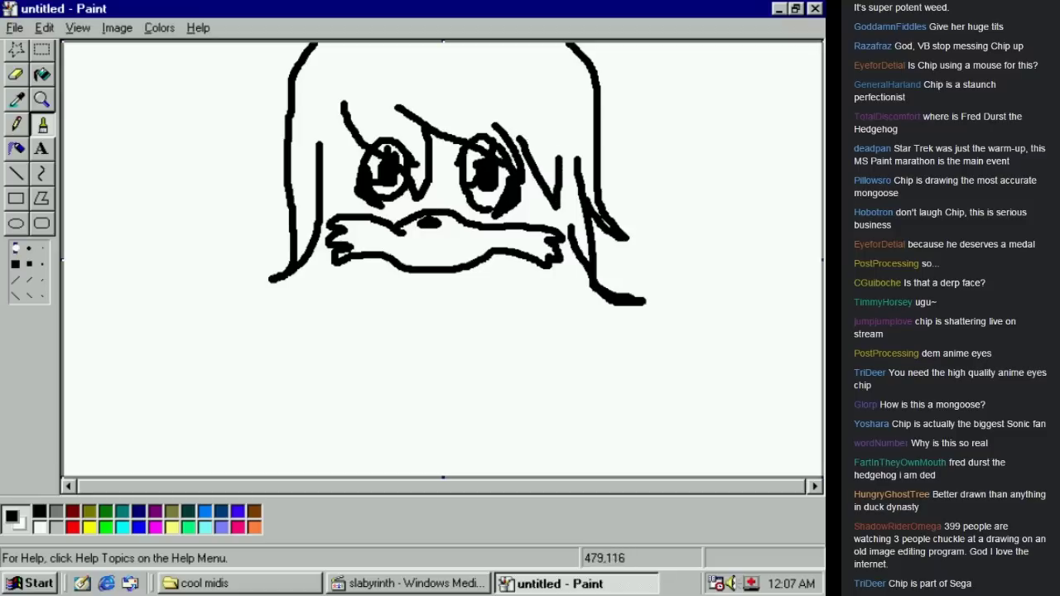
mouse_move(315, 106)
left_mouse_down()
mouse_move(319, 165)
mouse_move(348, 125)
left_mouse_up()
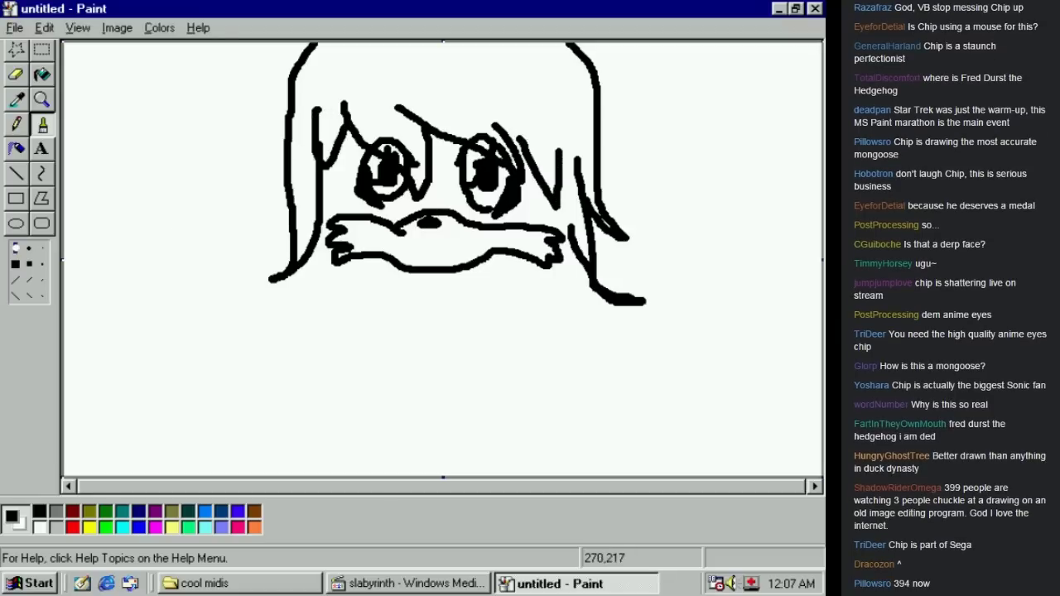
Brush an orange chain as two linked strands hanging from under the muzzle and converging below it
left_click_drag(386, 259, 396, 281)
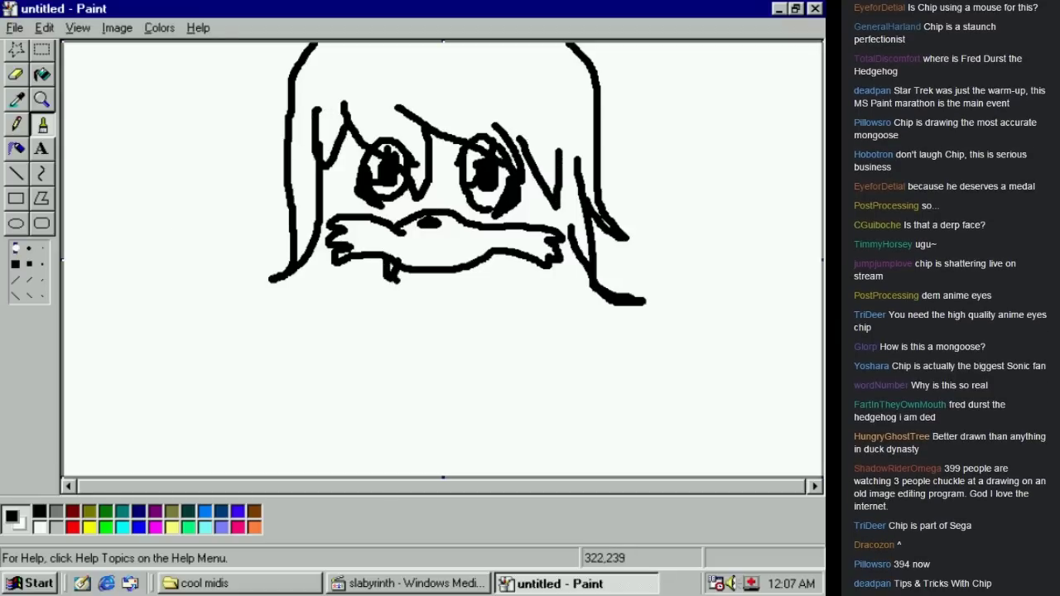
left_click(87, 524)
left_click(170, 513)
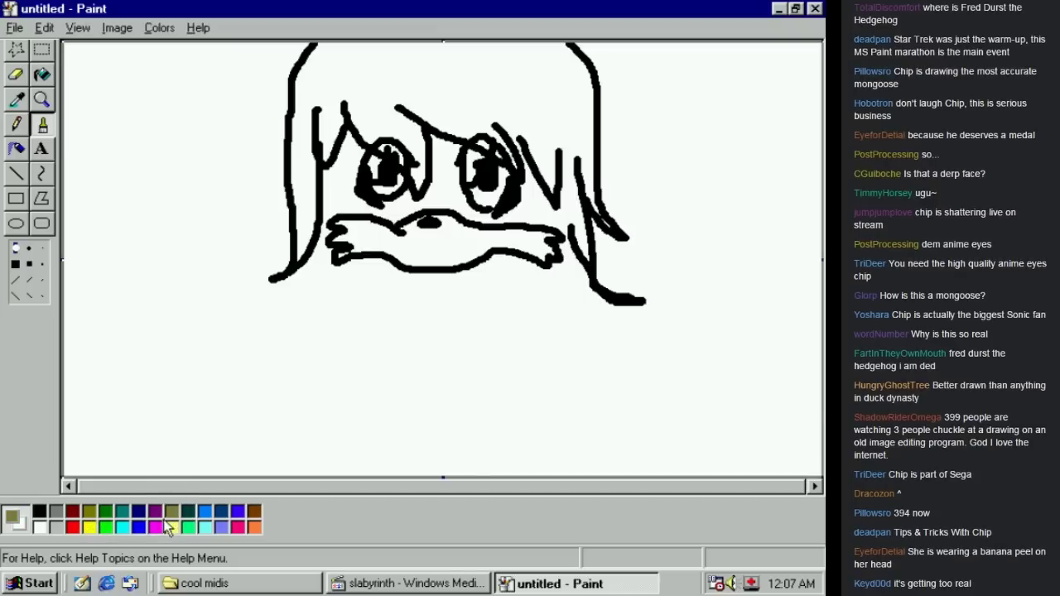
left_click(255, 527)
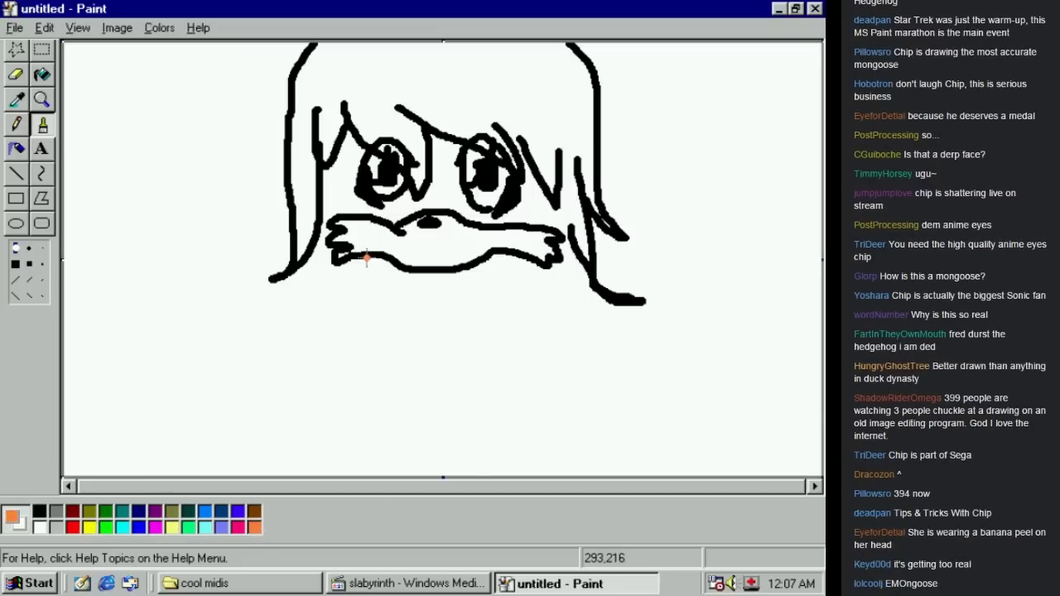
left_click_drag(371, 262, 401, 322)
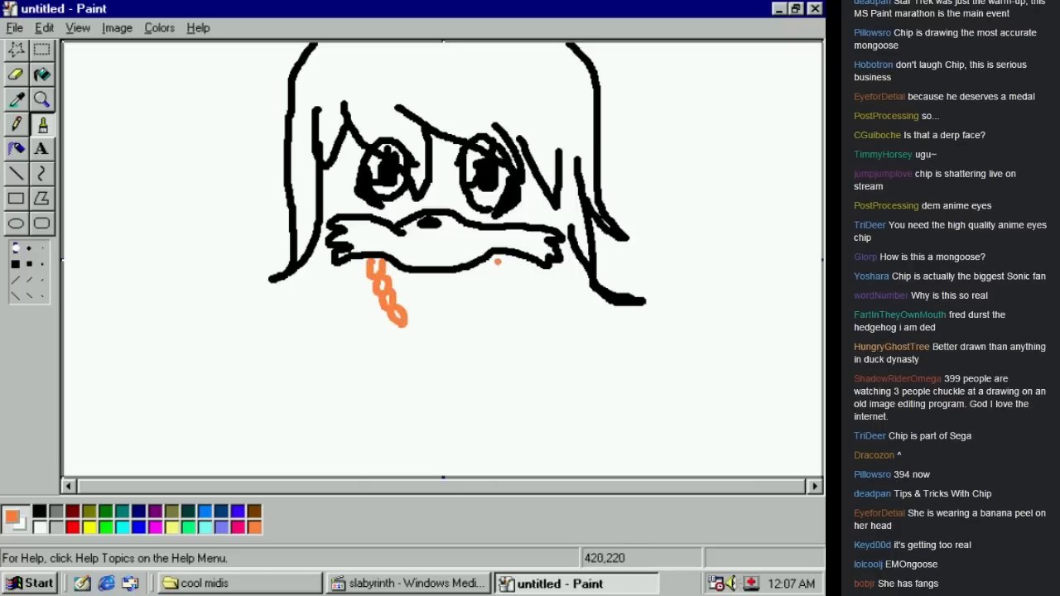
mouse_move(480, 259)
left_mouse_down()
mouse_move(480, 270)
mouse_move(495, 262)
mouse_move(480, 295)
left_mouse_up()
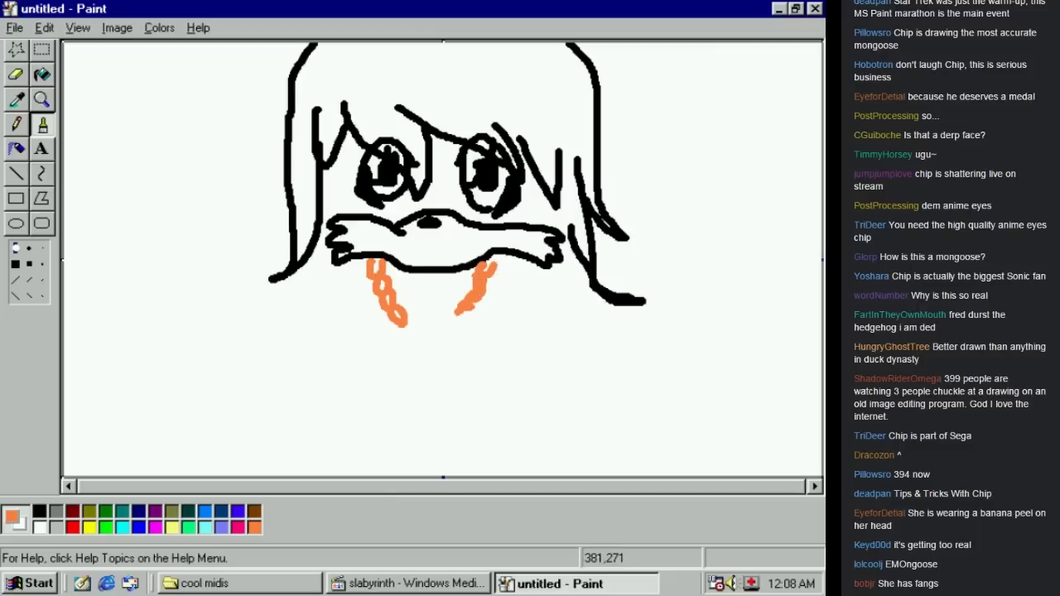
left_click_drag(456, 312, 448, 319)
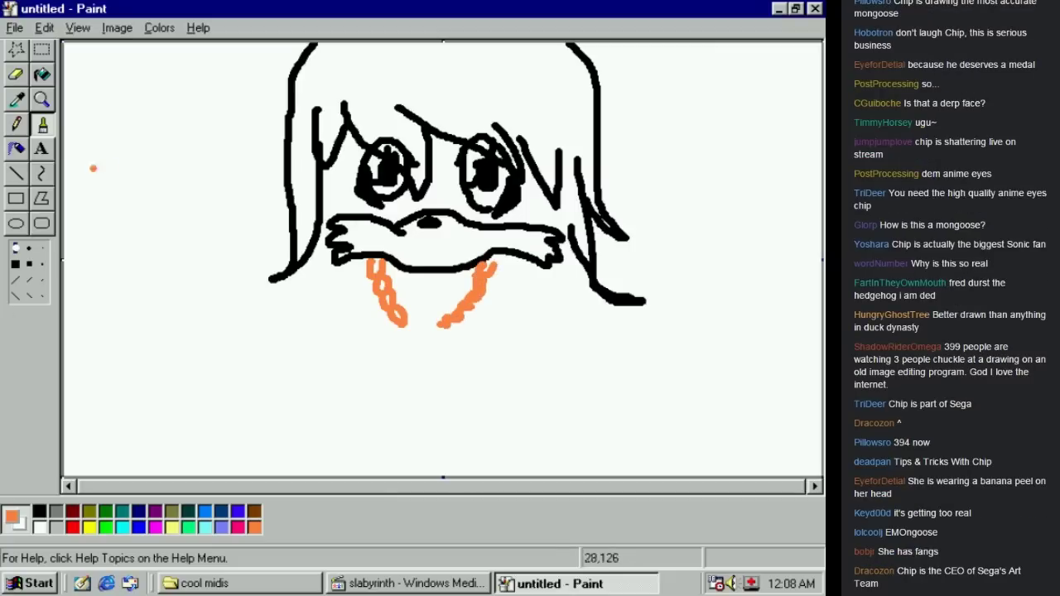
Draw a black camera at the chain's lower end, with a viewfinder and shutter button on top and a double-ringed lens
left_click(17, 150)
left_click(42, 124)
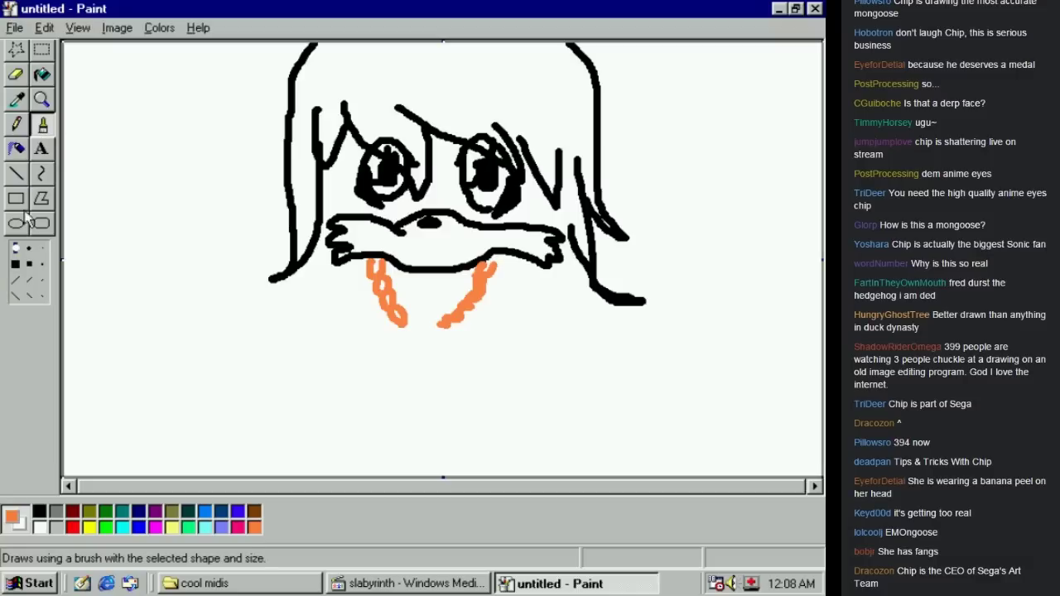
left_click(15, 248)
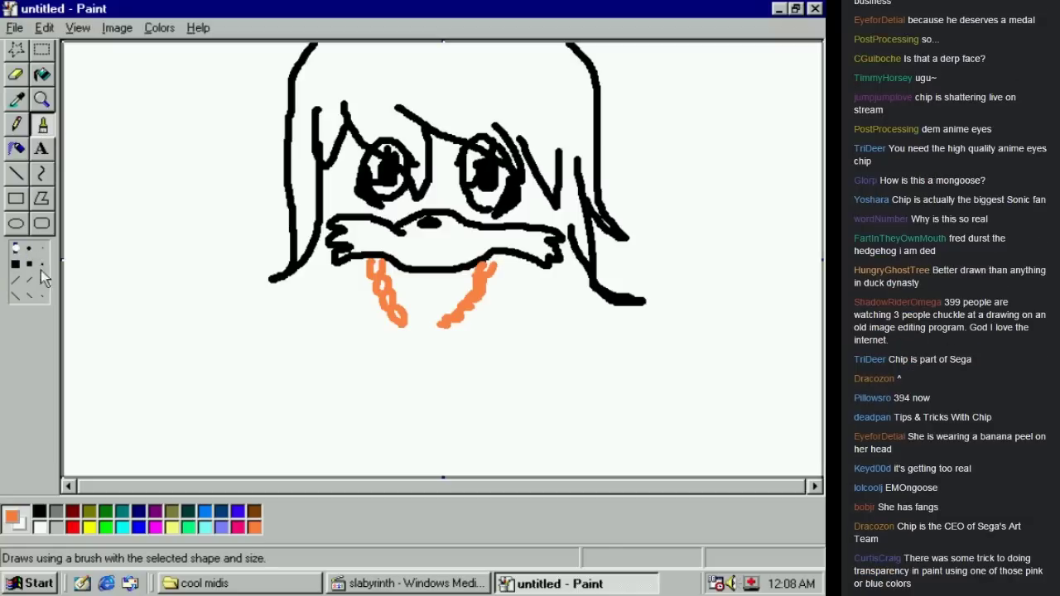
left_click(39, 512)
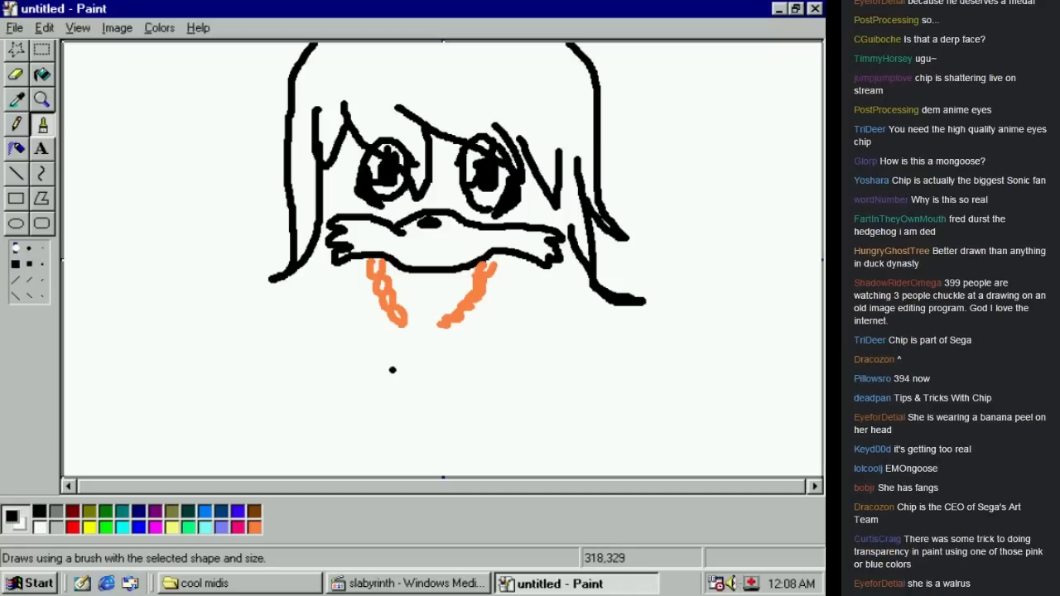
mouse_move(415, 333)
left_mouse_down()
mouse_move(429, 337)
mouse_move(391, 337)
mouse_move(468, 338)
mouse_move(469, 389)
mouse_move(376, 379)
mouse_move(381, 333)
left_mouse_up()
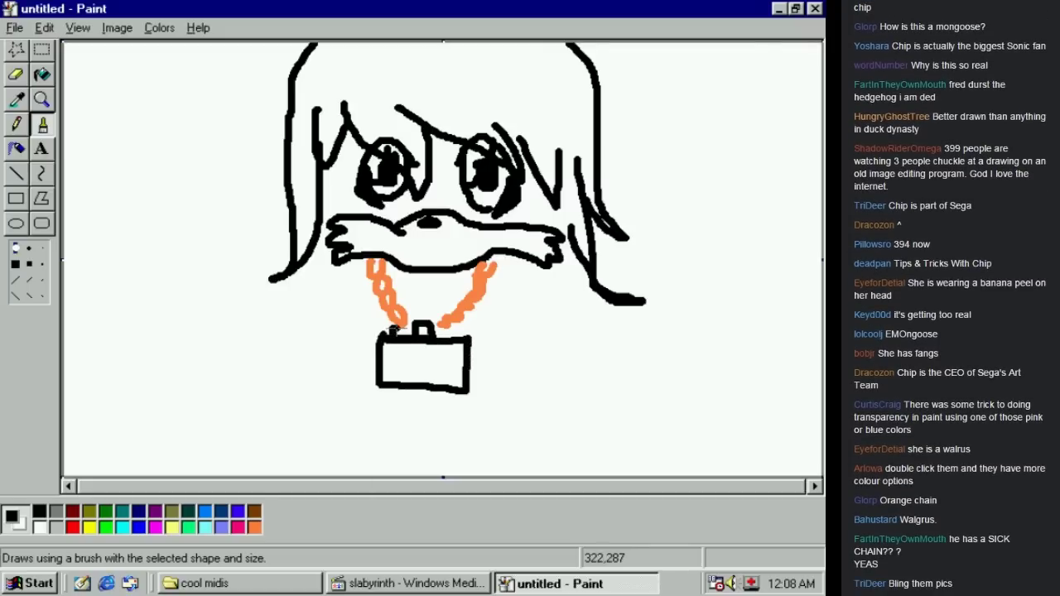
mouse_move(420, 353)
left_mouse_down()
mouse_move(405, 363)
mouse_move(414, 376)
mouse_move(441, 368)
mouse_move(418, 342)
mouse_move(414, 383)
mouse_move(439, 375)
mouse_move(441, 353)
mouse_move(419, 346)
left_mouse_up()
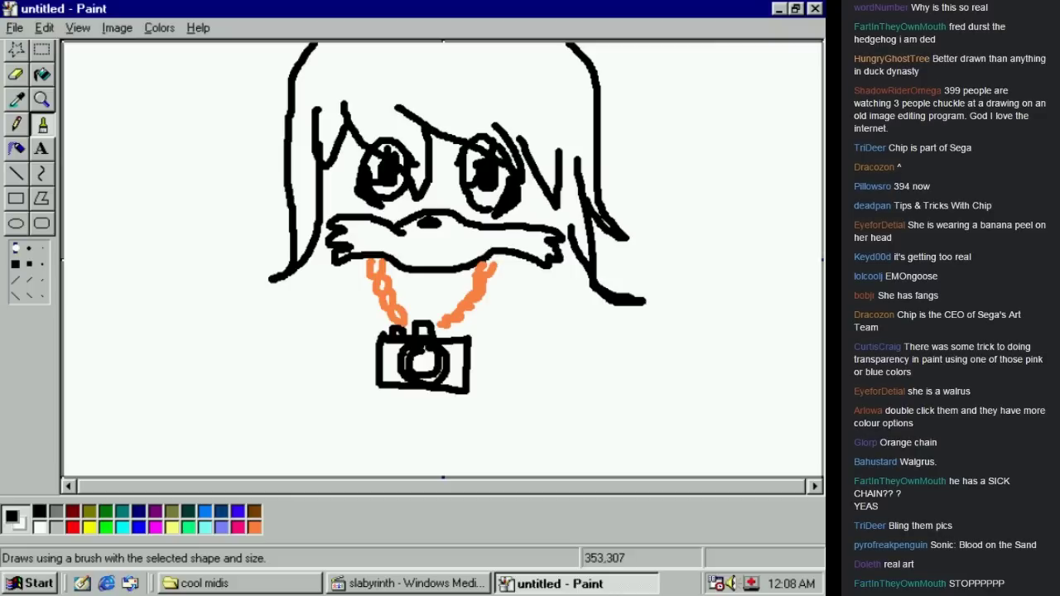
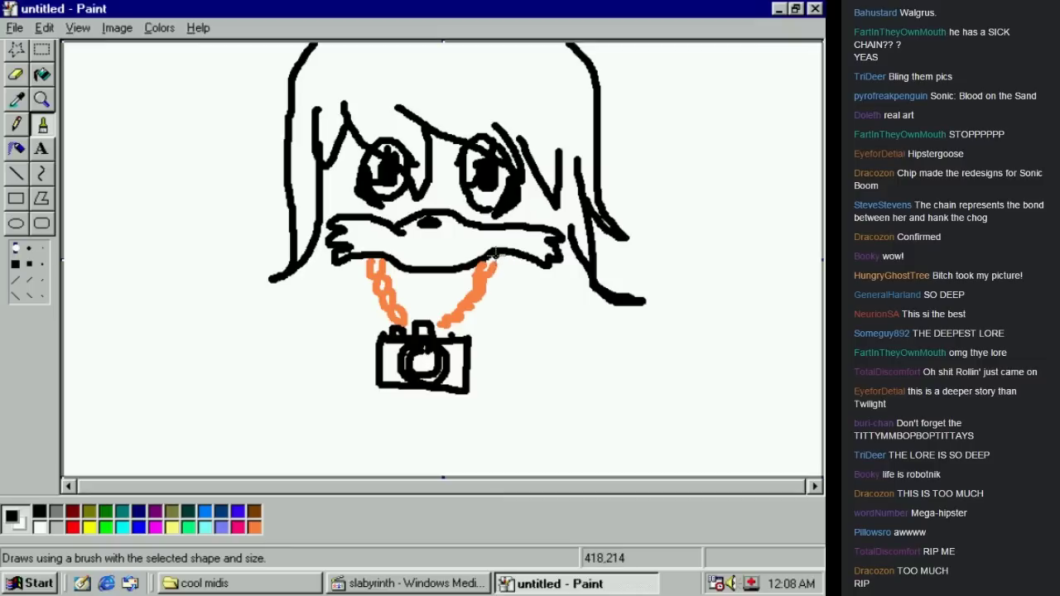
Draw an open black collar below the muzzle, with one curved flap on the outer side of each chain strand
mouse_move(495, 253)
left_mouse_down()
mouse_move(543, 276)
mouse_move(513, 295)
mouse_move(546, 325)
mouse_move(471, 368)
left_mouse_up()
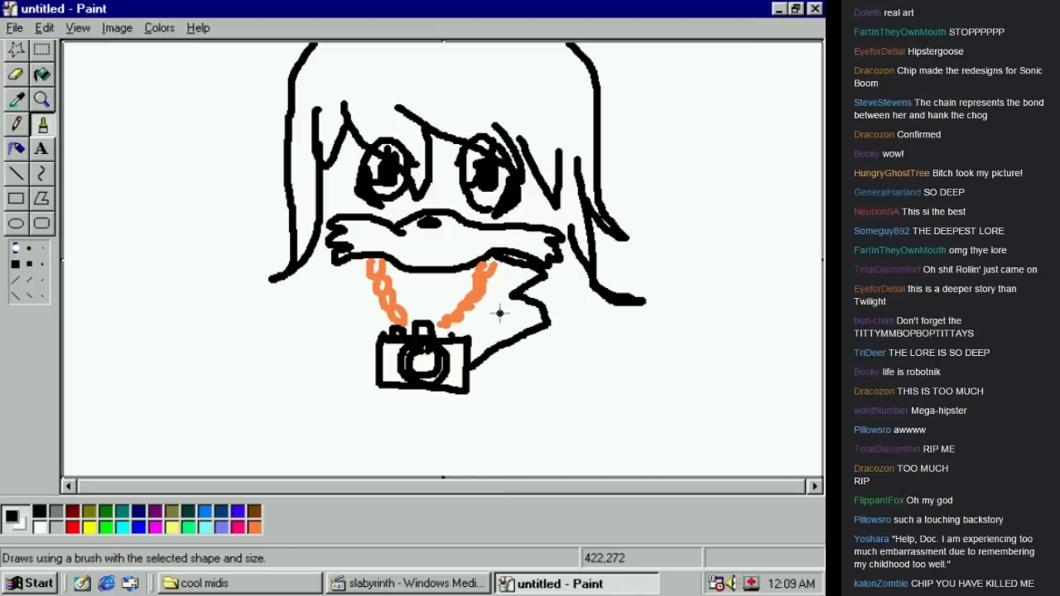
key("ctrl+z")
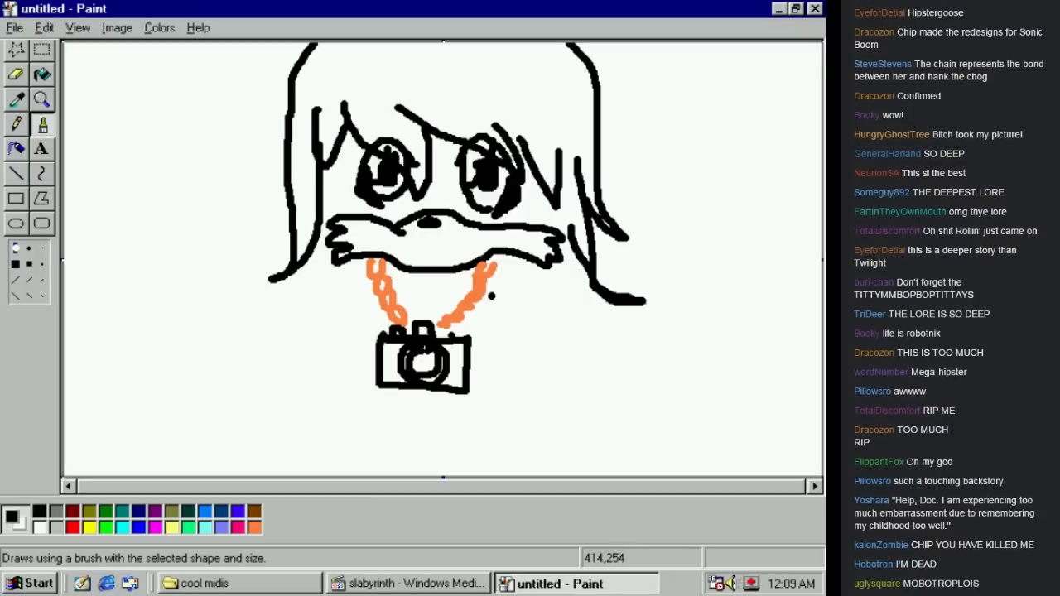
mouse_move(491, 296)
left_mouse_down()
mouse_move(502, 244)
mouse_move(535, 286)
mouse_move(524, 314)
left_mouse_up()
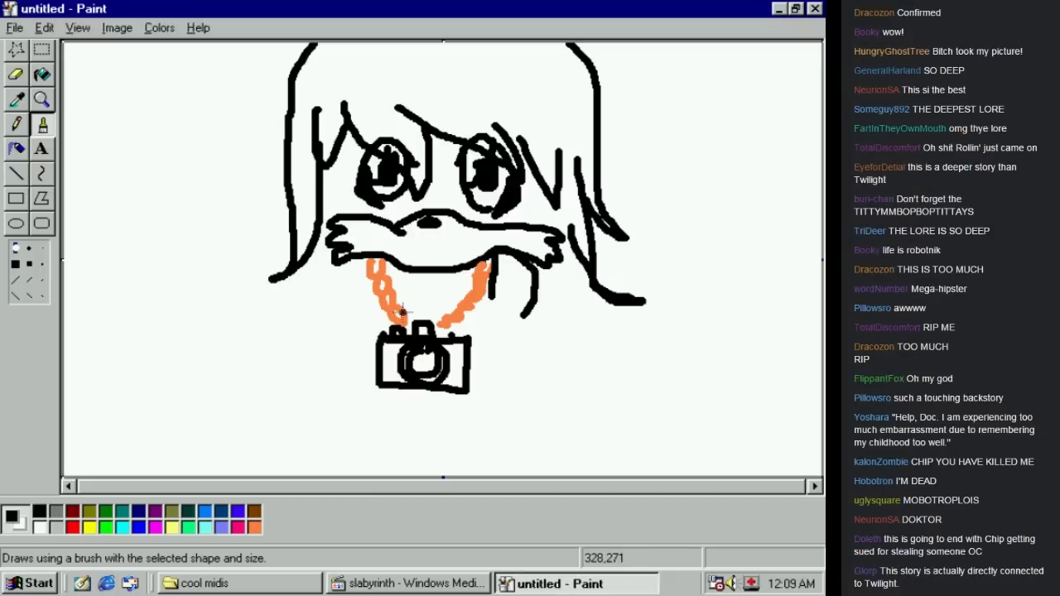
mouse_move(381, 305)
left_mouse_down()
mouse_move(354, 247)
mouse_move(346, 313)
mouse_move(357, 322)
left_mouse_up()
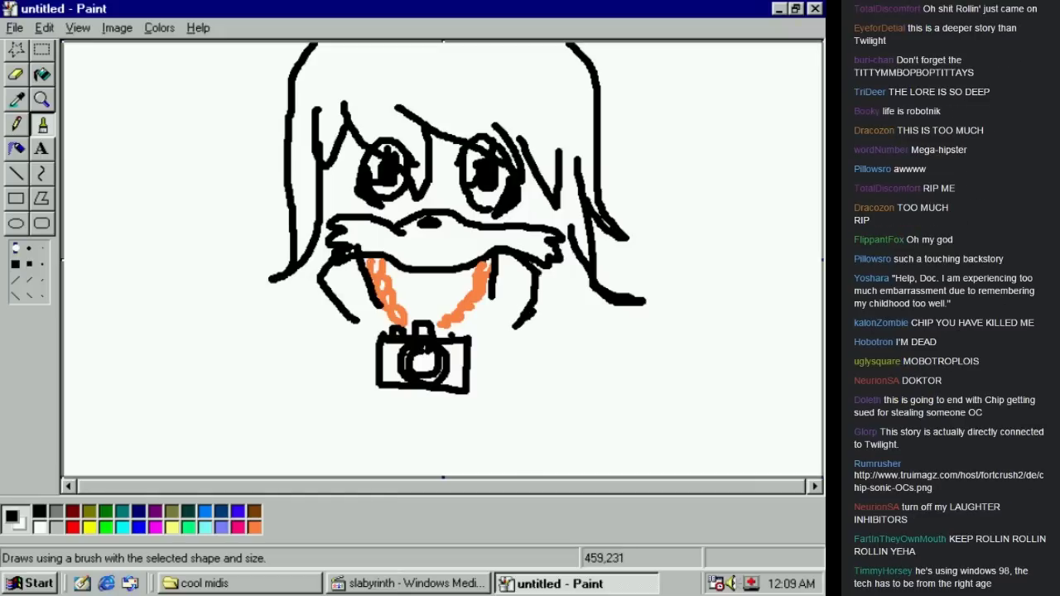
Add a second pointed collar layer along the outer edge of both collar flaps
mouse_move(547, 283)
left_mouse_down()
mouse_move(555, 294)
mouse_move(526, 330)
left_mouse_up()
mouse_move(315, 287)
left_mouse_down()
mouse_move(316, 315)
mouse_move(356, 327)
left_mouse_up()
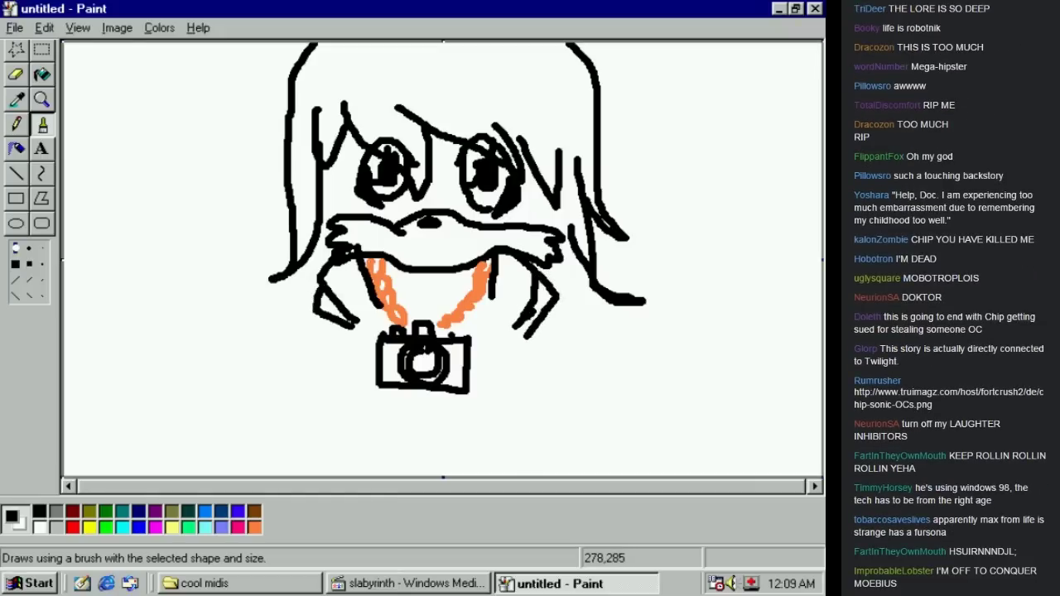
left_click_drag(534, 329, 531, 335)
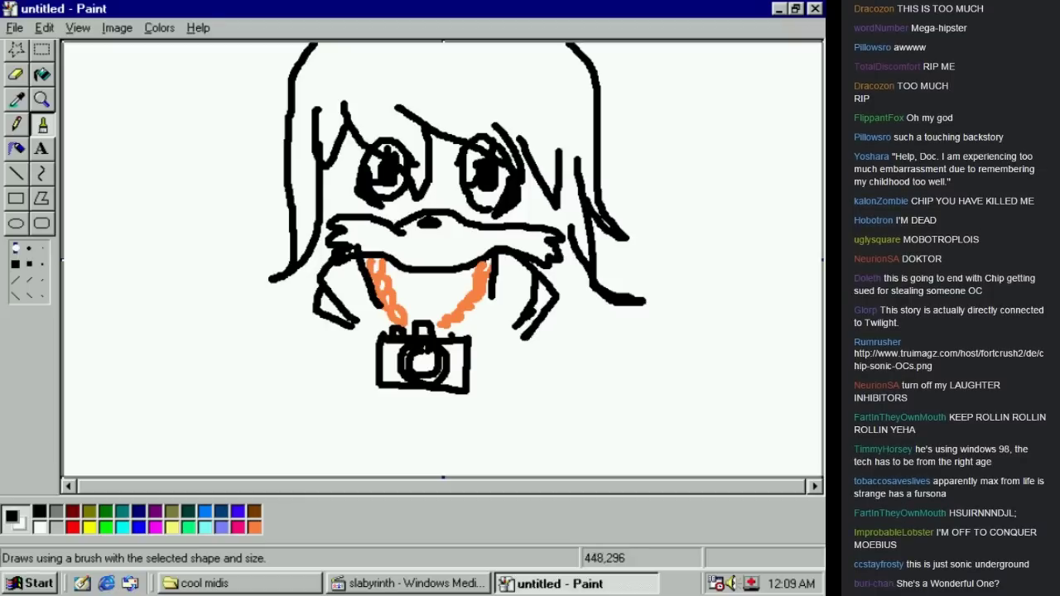
left_click_drag(315, 303, 310, 313)
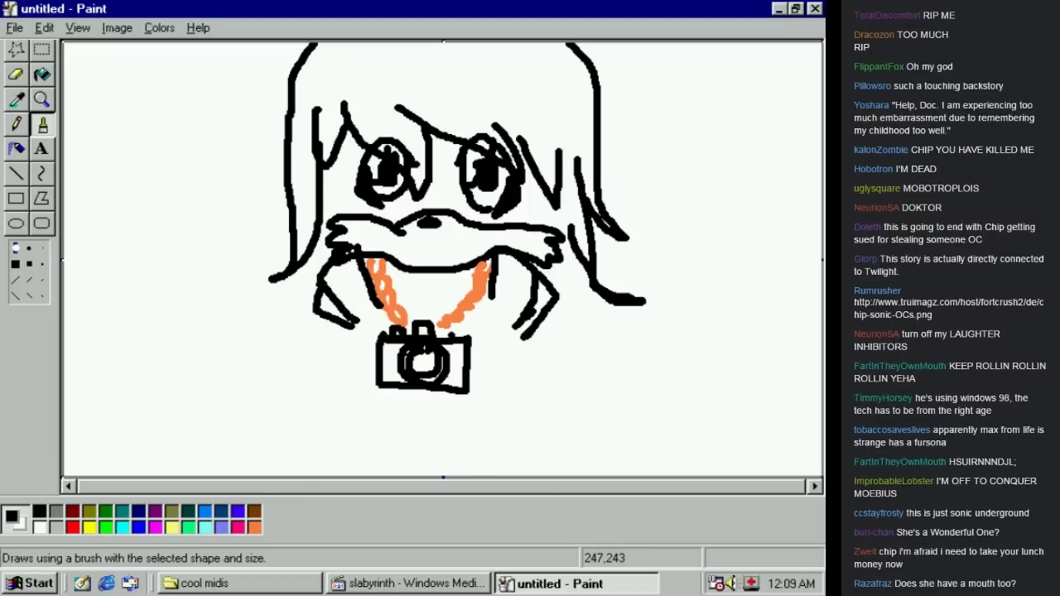
Draw a shoulder line outward from each collar, two short neck lines under the muzzle, and collarbones above the camera
left_click_drag(321, 285, 276, 300)
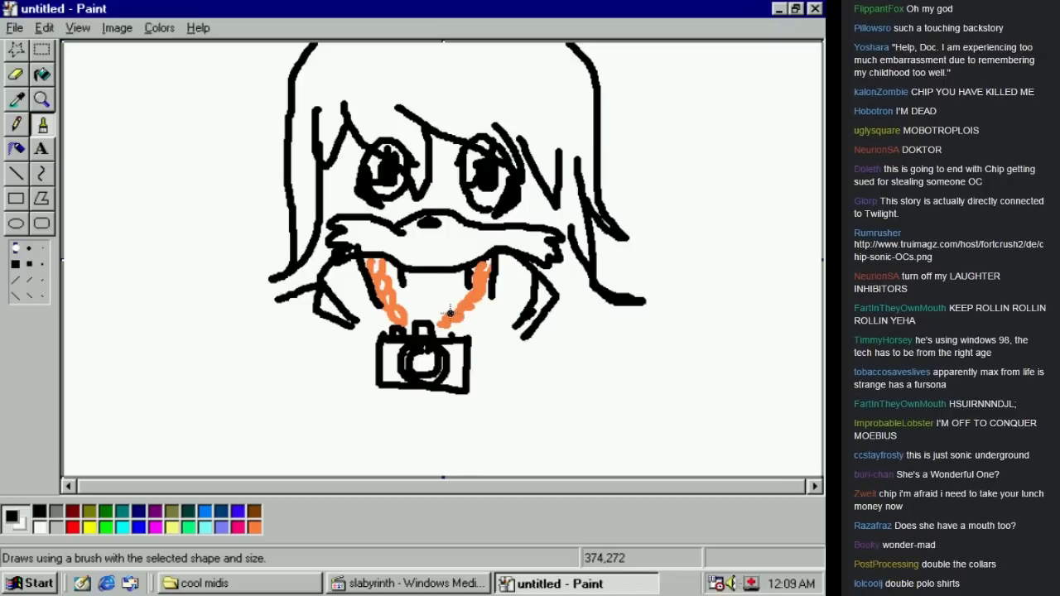
left_click_drag(450, 312, 457, 300)
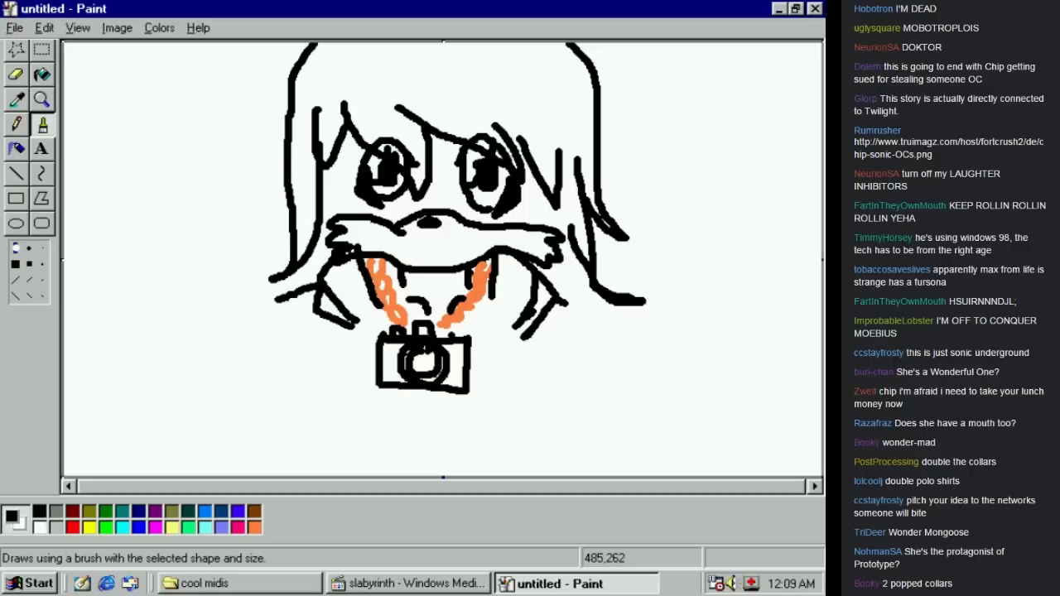
left_click_drag(567, 314, 604, 316)
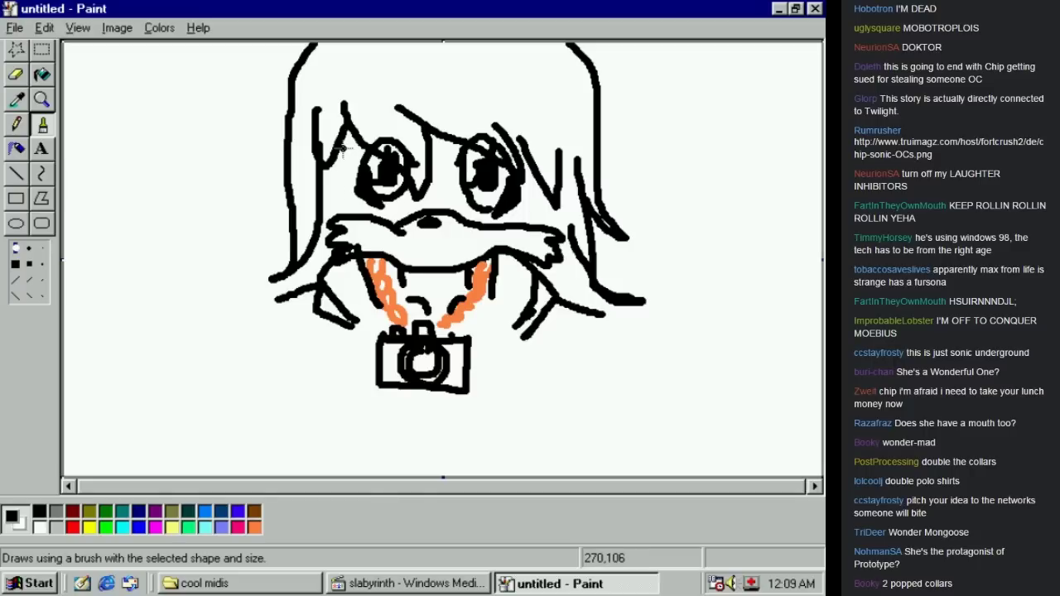
Draw the face's side contours from the temple hair down to the muzzle, and a curve from the right collar to the camera
left_click_drag(343, 148, 337, 214)
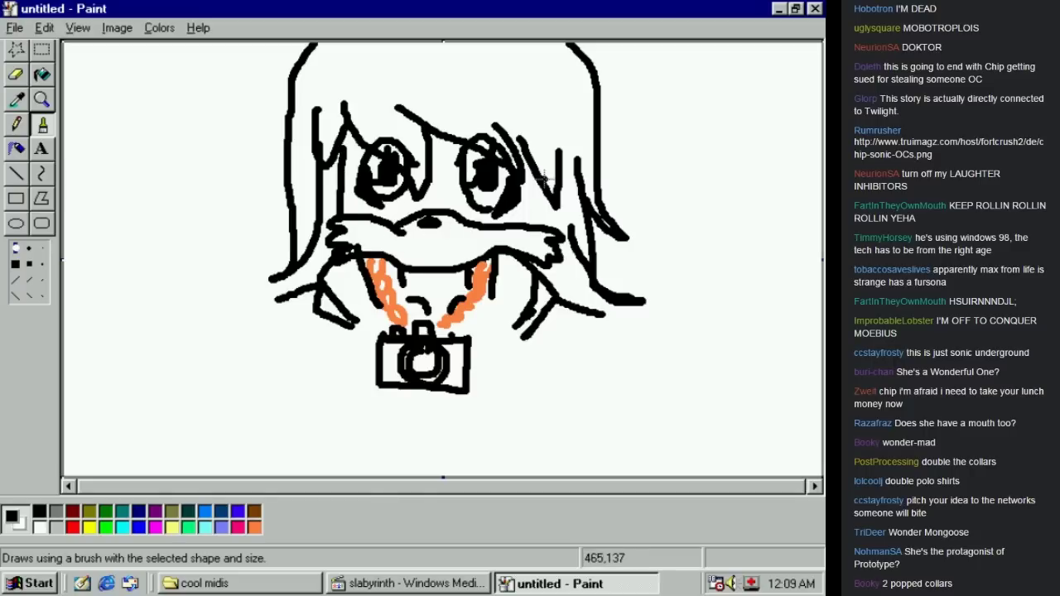
left_click_drag(558, 176, 528, 220)
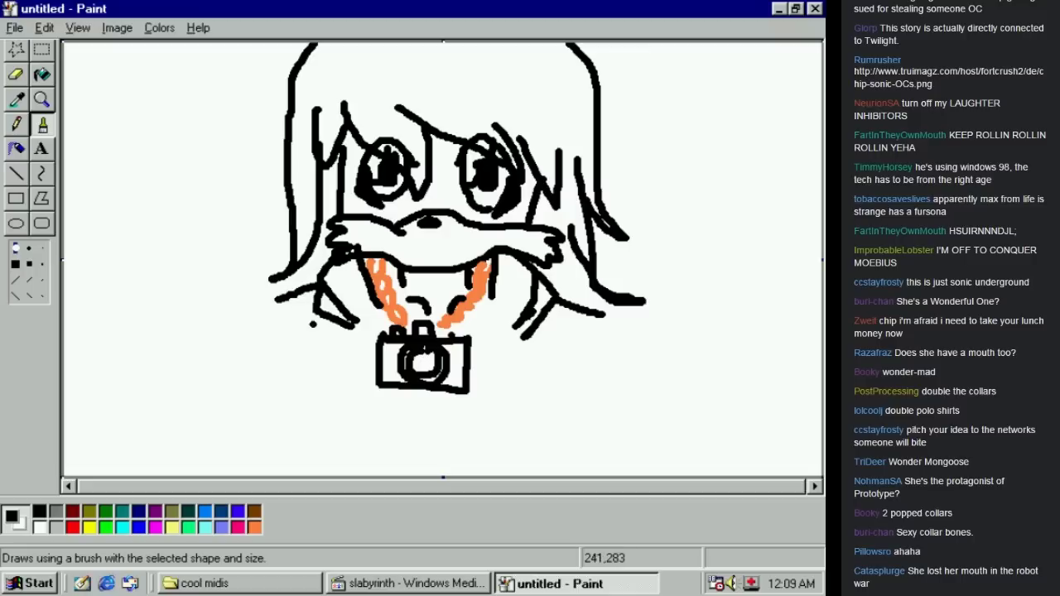
left_click_drag(559, 317, 471, 380)
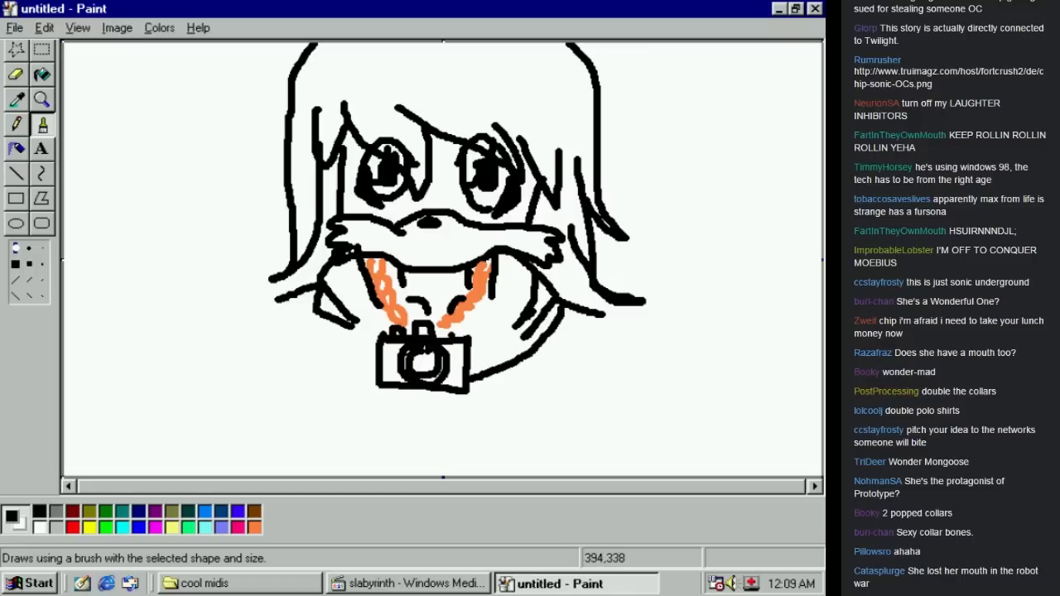
Draw a wide bandolier curving from the right shoulder under the camera, and divide its left half with upright cross lines
mouse_move(377, 373)
left_mouse_down()
mouse_move(303, 378)
mouse_move(308, 429)
mouse_move(440, 432)
mouse_move(511, 417)
mouse_move(585, 383)
mouse_move(620, 307)
left_mouse_up()
left_click(583, 346)
left_click_drag(322, 371, 326, 438)
left_click_drag(331, 369, 344, 438)
mouse_move(356, 379)
left_mouse_down()
mouse_move(361, 437)
mouse_move(381, 434)
left_mouse_up()
left_click_drag(394, 391, 402, 431)
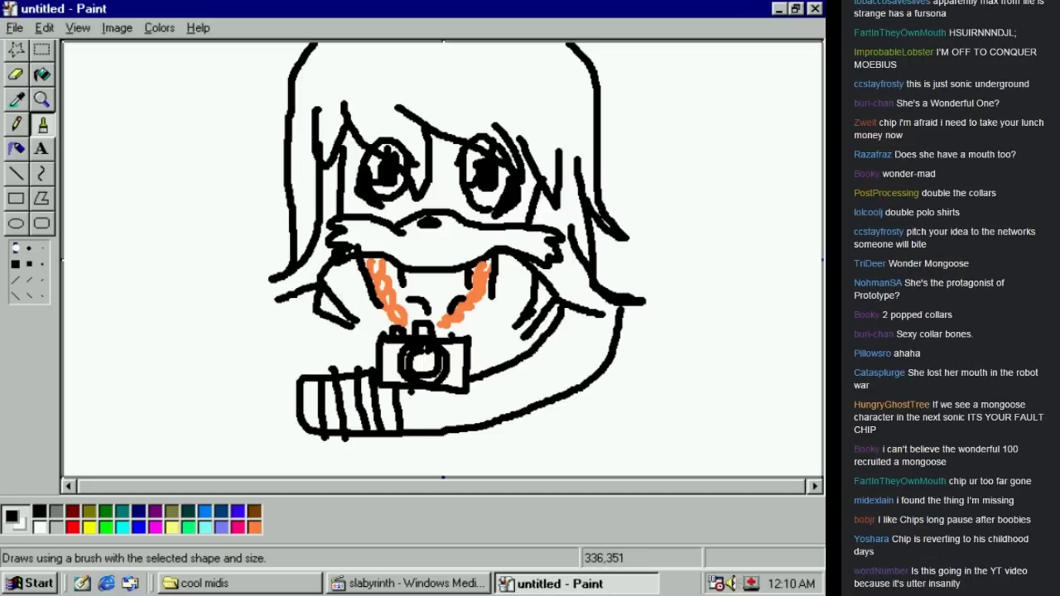
left_click_drag(412, 393, 411, 443)
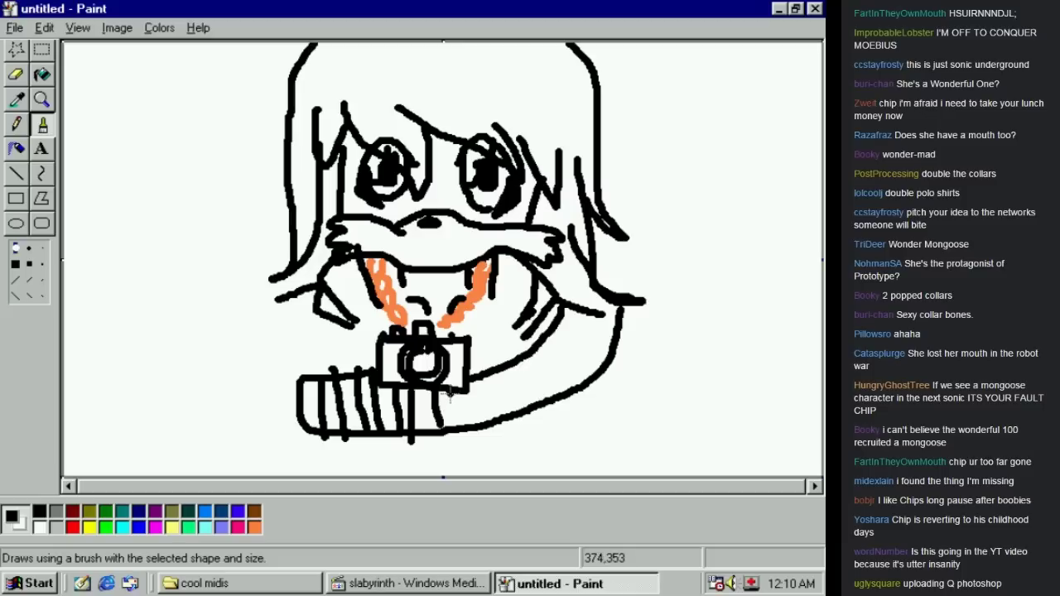
Continue the cross lines along the rest of the bandolier, from below the camera up to the right shoulder
mouse_move(454, 386)
left_mouse_down()
mouse_move(460, 428)
mouse_move(475, 385)
mouse_move(495, 416)
left_mouse_up()
left_click_drag(483, 374, 514, 417)
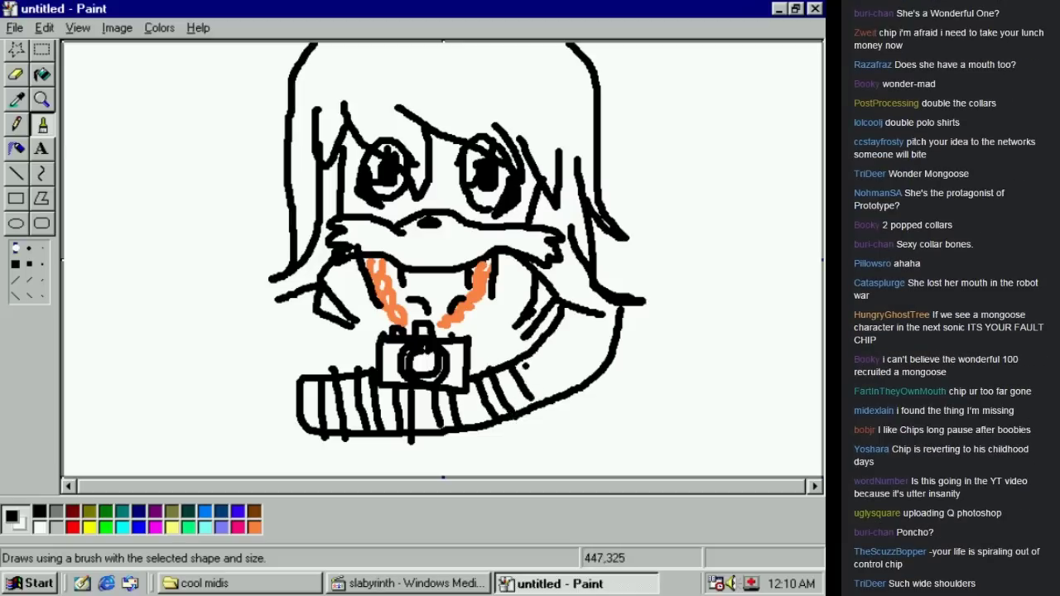
left_click_drag(527, 367, 554, 407)
left_click_drag(527, 341, 577, 406)
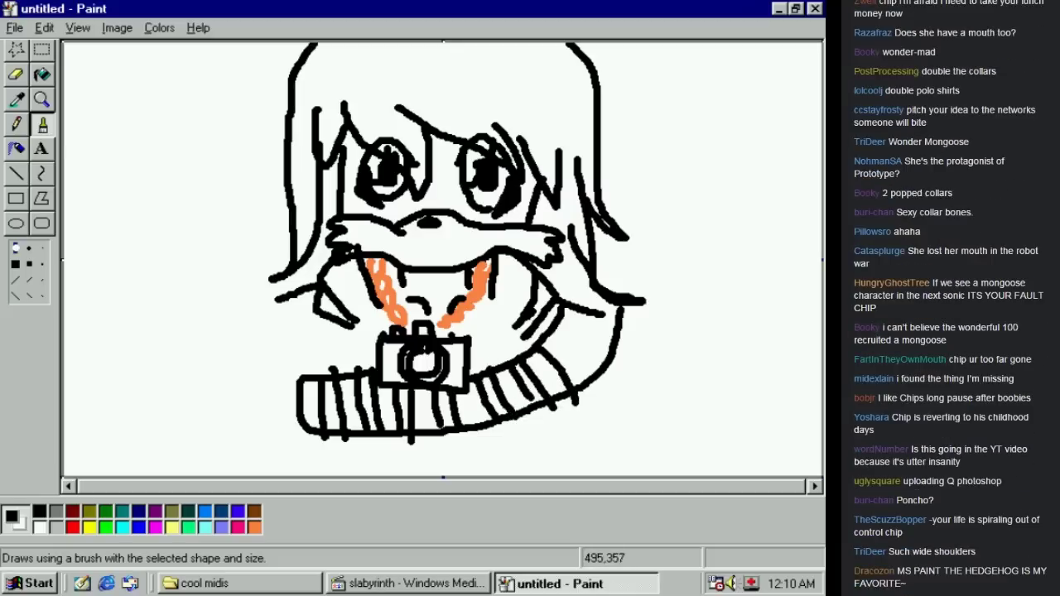
left_click_drag(550, 336, 580, 383)
left_click_drag(560, 315, 608, 351)
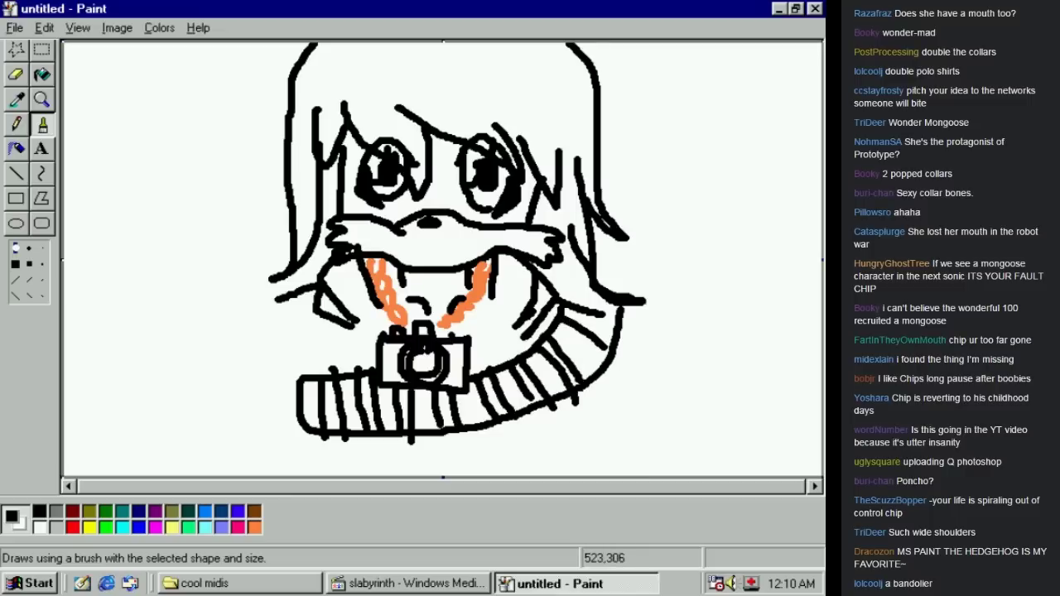
mouse_move(555, 303)
left_mouse_down()
mouse_move(623, 335)
mouse_move(633, 354)
left_mouse_up()
Add small rounded cartridge tips along the lower and upper edges of the bandolier
mouse_move(578, 402)
left_mouse_down()
mouse_move(535, 409)
mouse_move(560, 420)
mouse_move(542, 400)
mouse_move(498, 423)
mouse_move(512, 436)
mouse_move(511, 425)
mouse_move(443, 433)
mouse_move(454, 440)
mouse_move(404, 436)
mouse_move(409, 447)
mouse_move(414, 440)
mouse_move(350, 437)
left_mouse_up()
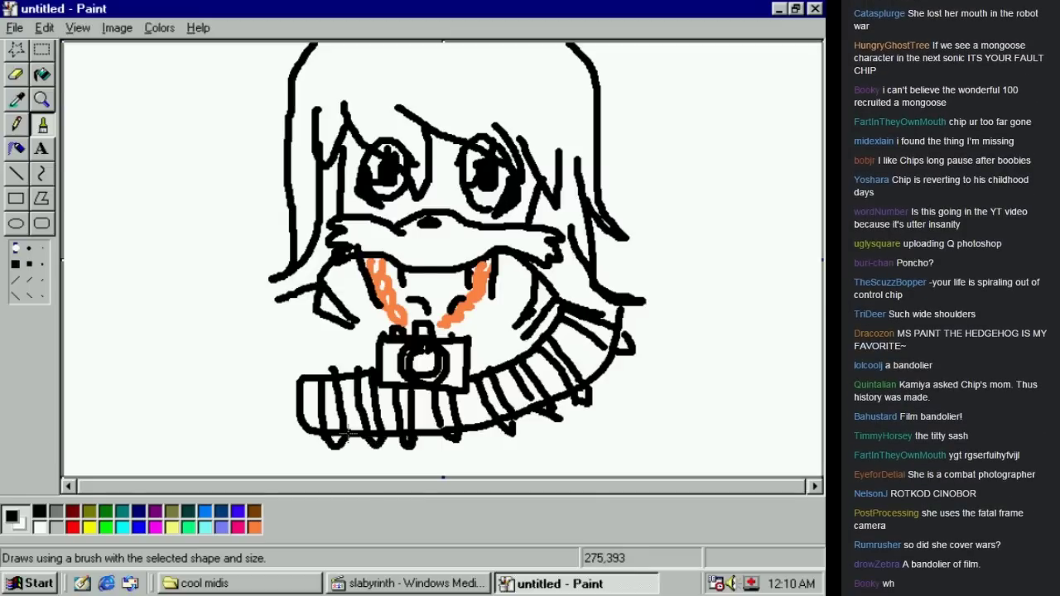
left_click_drag(315, 373, 333, 370)
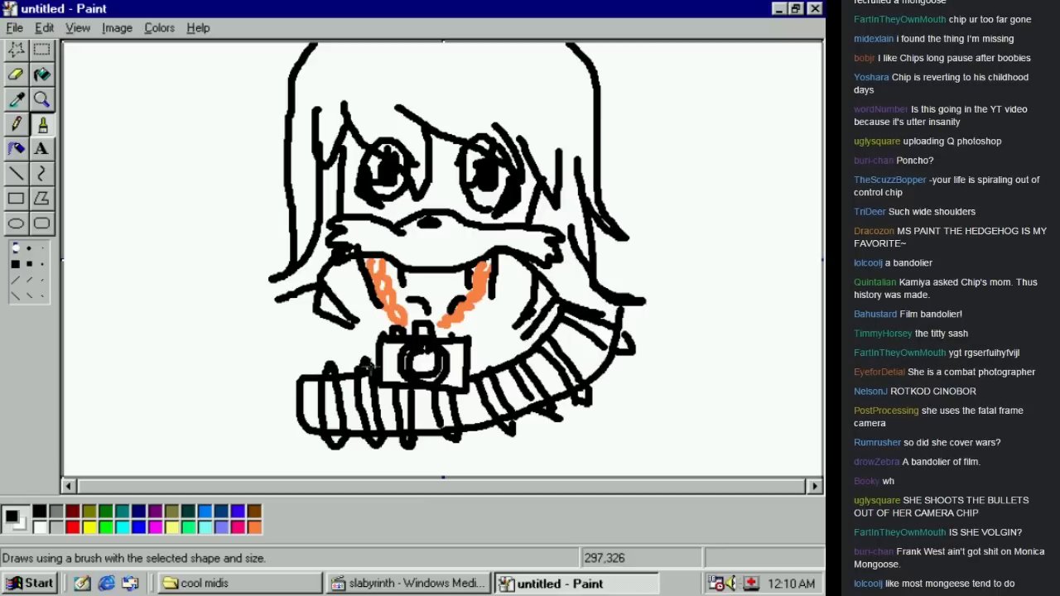
mouse_move(464, 359)
left_mouse_down()
mouse_move(477, 372)
mouse_move(476, 359)
left_mouse_up()
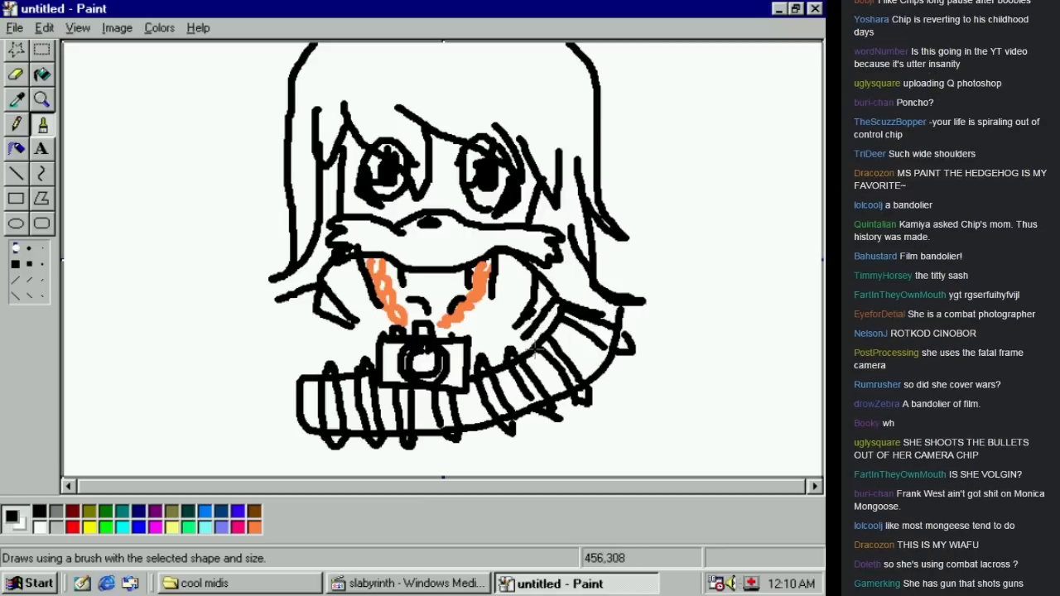
mouse_move(561, 317)
left_mouse_down()
mouse_move(547, 308)
mouse_move(567, 303)
left_mouse_up()
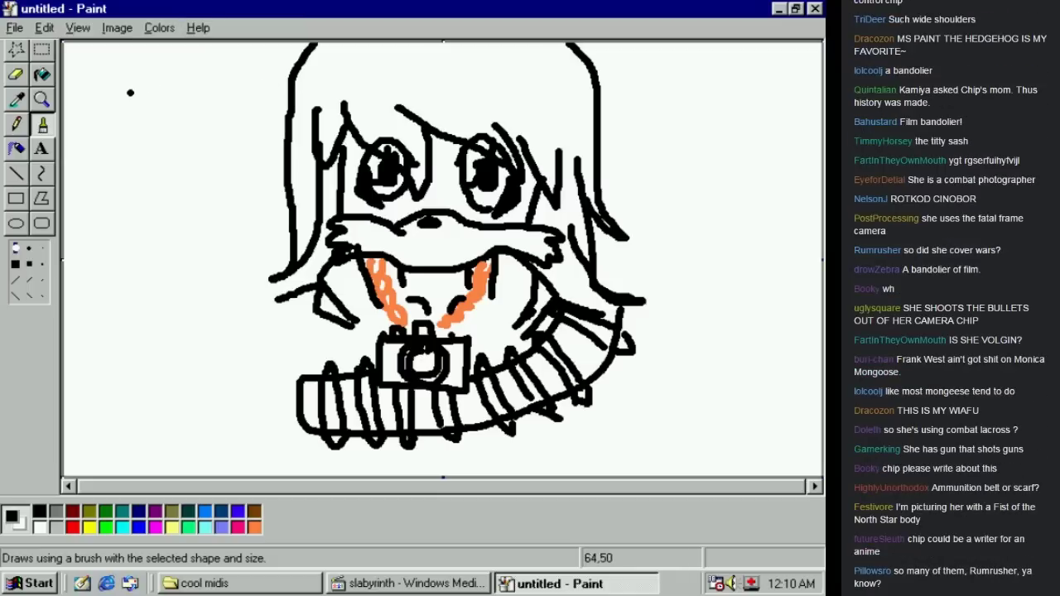
Draw a wide sombrero across the top of the head, with an upturned outer brim and two inner contour lines
mouse_move(128, 80)
left_mouse_down()
mouse_move(165, 106)
mouse_move(771, 120)
mouse_move(793, 92)
mouse_move(758, 42)
left_mouse_up()
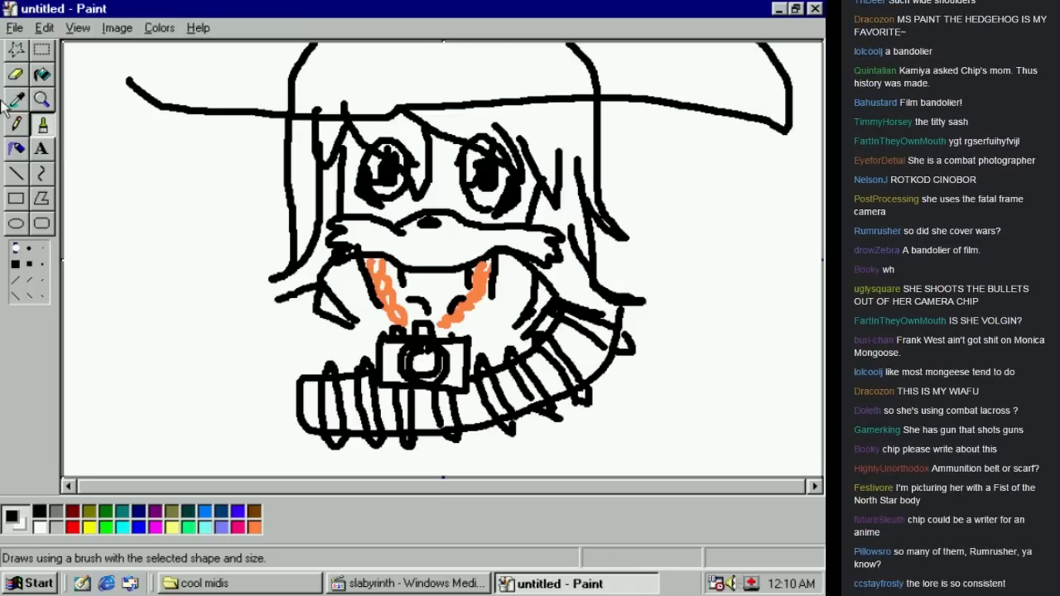
left_click_drag(126, 80, 137, 43)
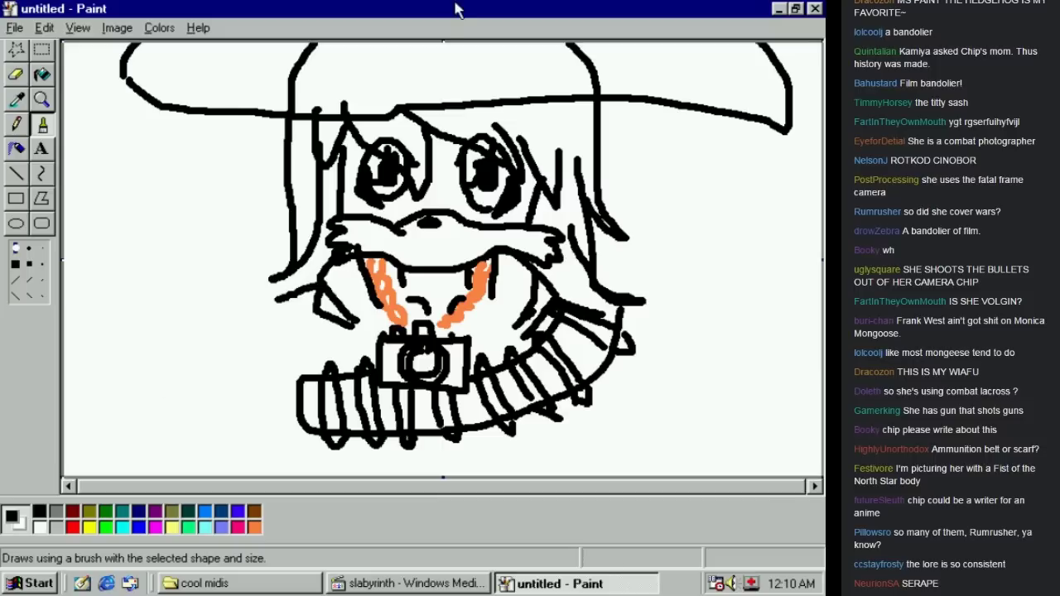
mouse_move(192, 46)
left_mouse_down()
mouse_move(210, 72)
mouse_move(573, 82)
mouse_move(731, 66)
left_mouse_up()
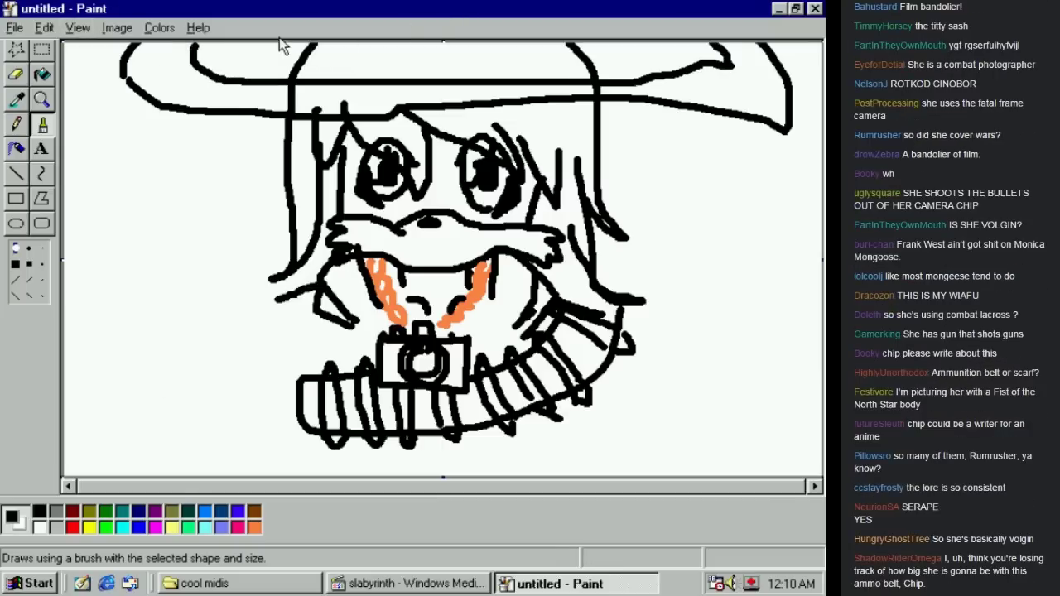
mouse_move(246, 45)
left_mouse_down()
mouse_move(400, 58)
mouse_move(613, 44)
left_mouse_up()
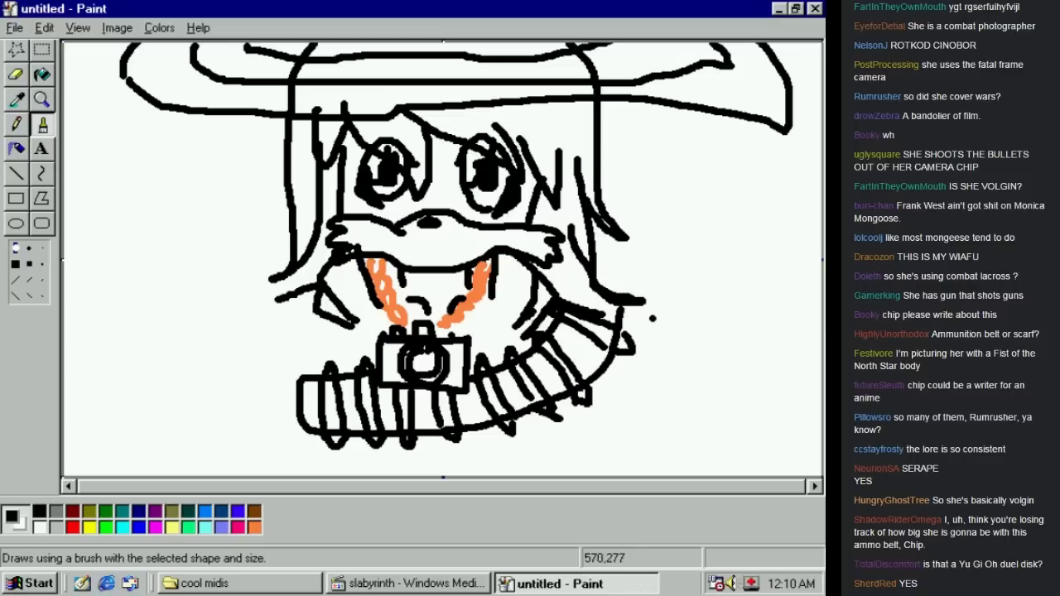
Extend both shoulder lines outward and downward, and draw a flat cigar across the right half of the muzzle
left_click_drag(631, 306, 696, 331)
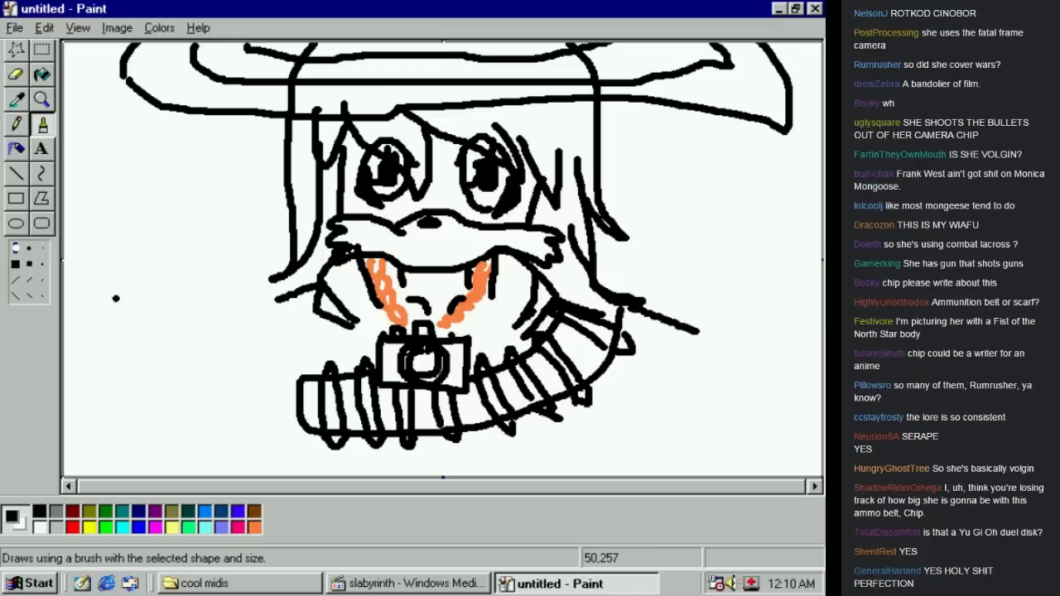
left_click_drag(285, 294, 242, 316)
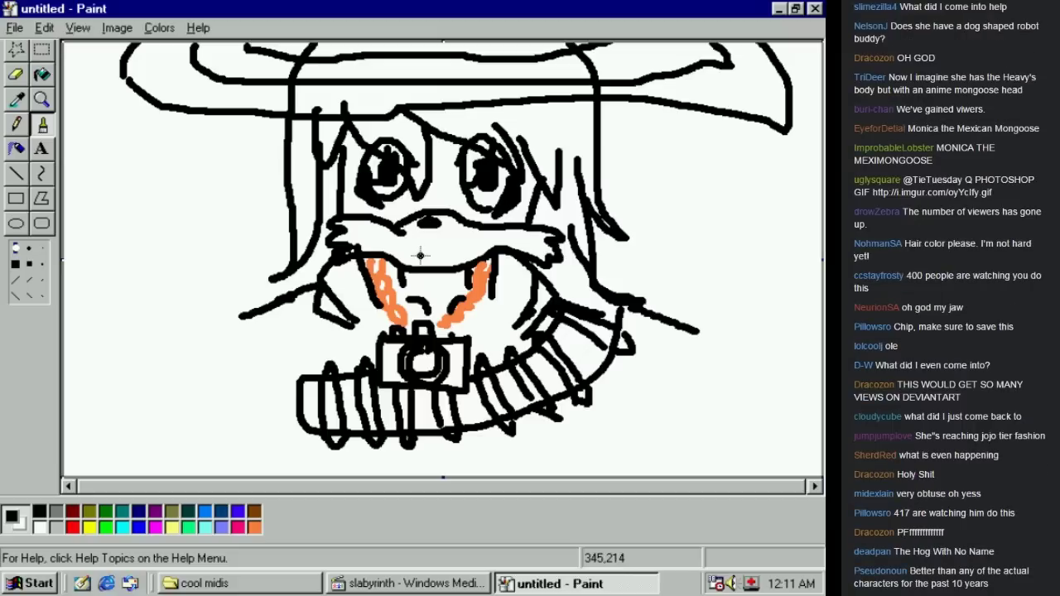
mouse_move(420, 251)
left_mouse_down()
mouse_move(466, 248)
mouse_move(439, 242)
left_mouse_up()
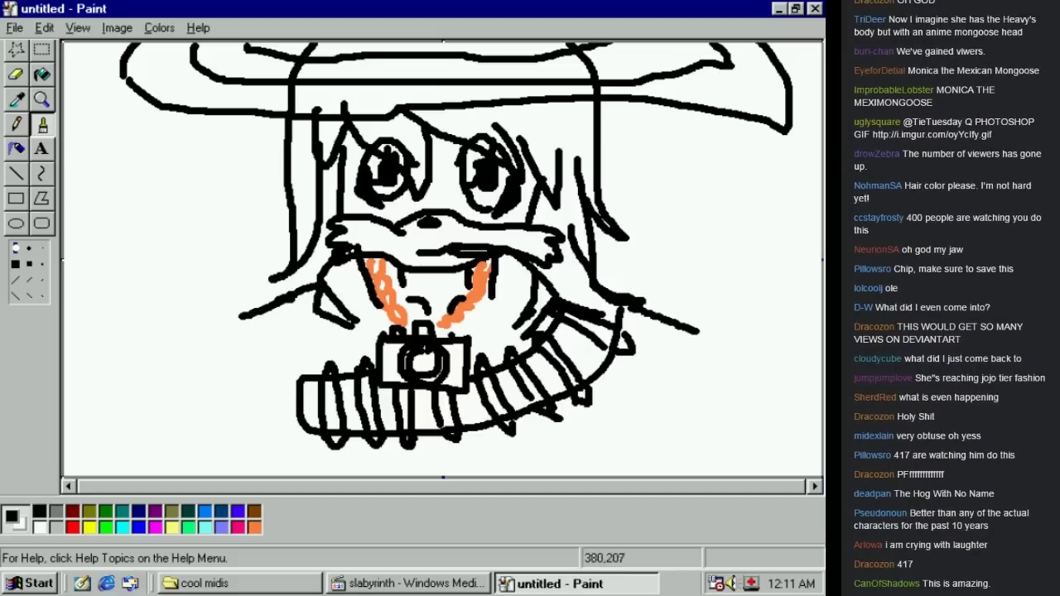
Airbrush a dark gray smoke trail with the medium spray size from the cigar tip up to the hat brim
left_click(55, 512)
left_click(17, 147)
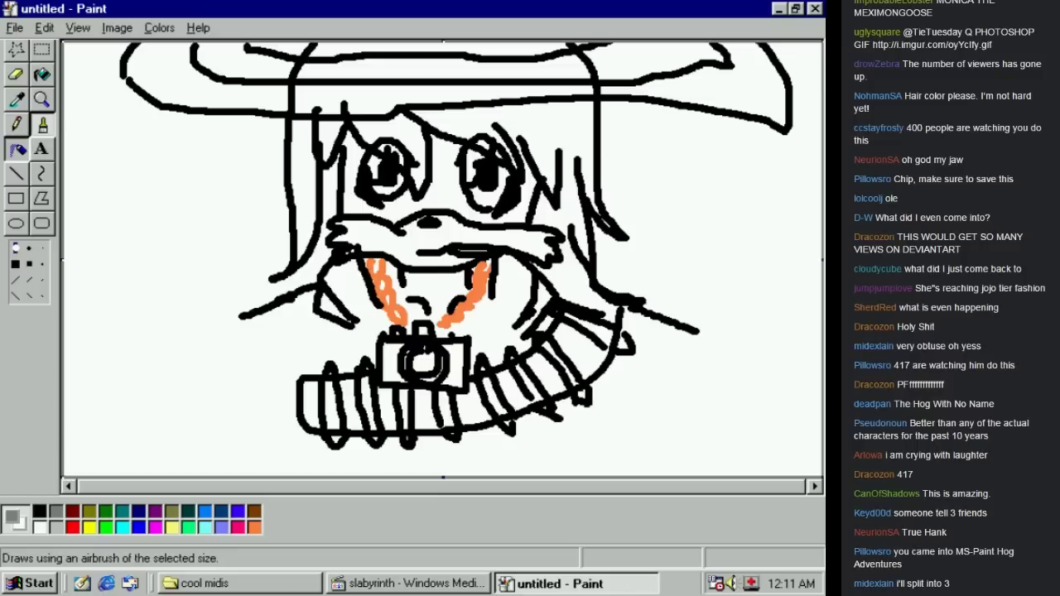
left_click(39, 256)
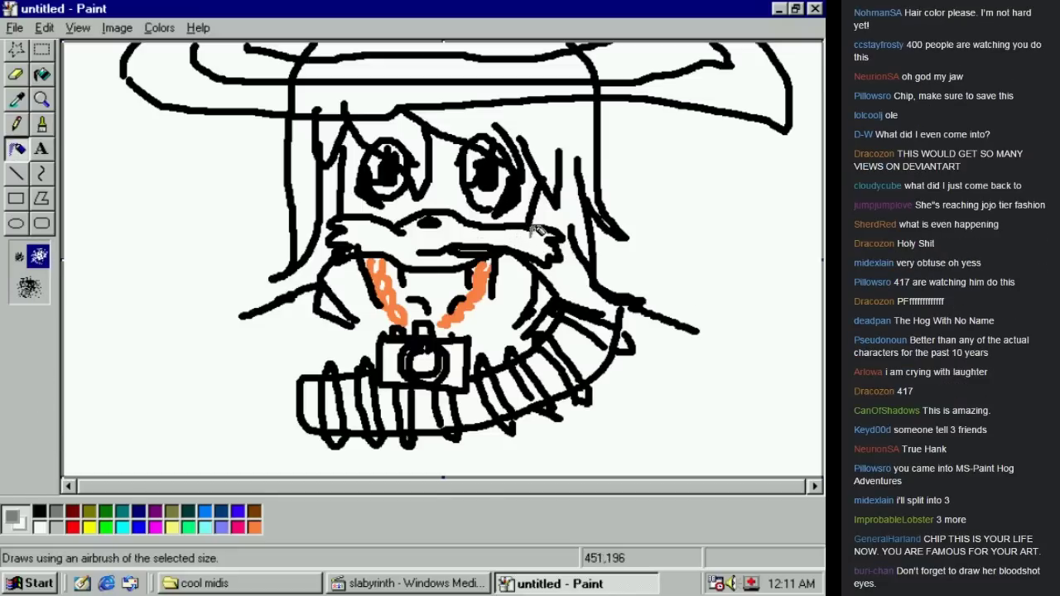
mouse_move(538, 236)
left_mouse_down()
mouse_move(518, 241)
mouse_move(617, 101)
mouse_move(581, 152)
mouse_move(586, 174)
mouse_move(536, 208)
mouse_move(605, 126)
mouse_move(624, 84)
left_mouse_up()
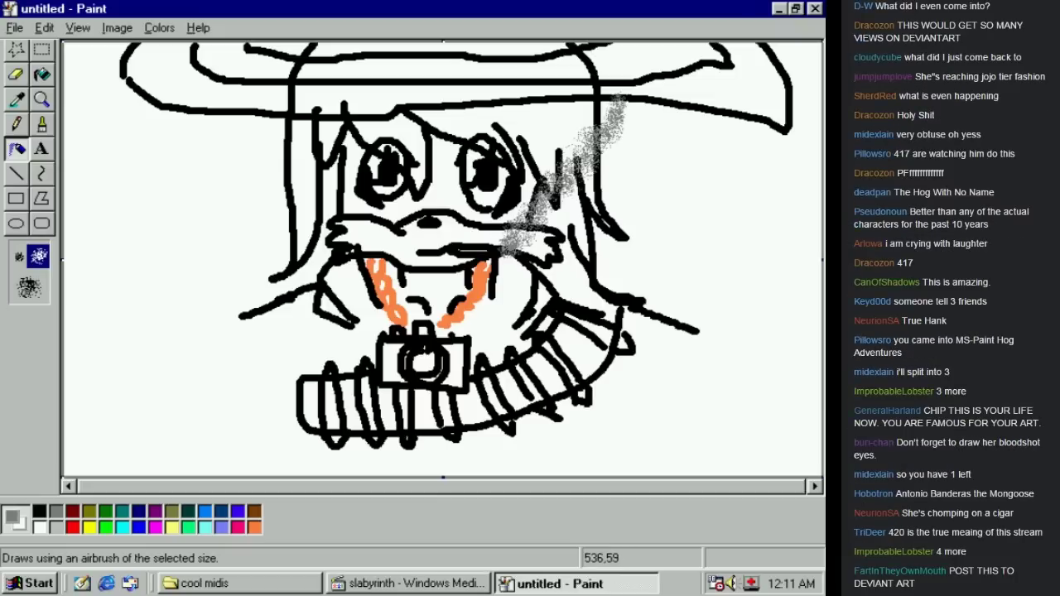
Spread the smoke into a gray cloud around the hat brim and across the canvas top with the largest airbrush size
left_click(38, 287)
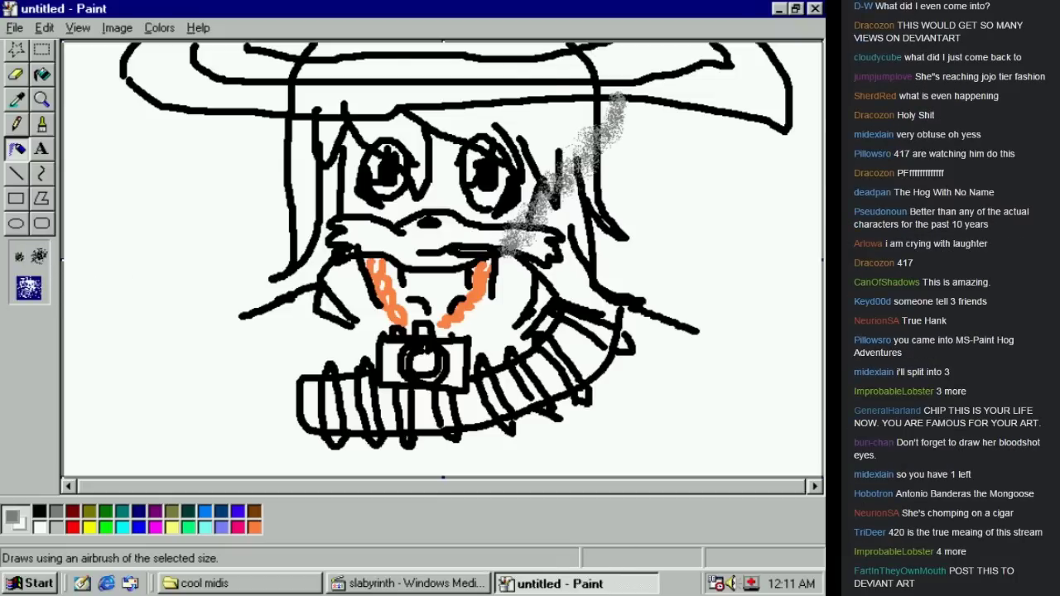
mouse_move(660, 100)
left_mouse_down()
mouse_move(602, 106)
mouse_move(592, 96)
mouse_move(629, 109)
mouse_move(600, 64)
mouse_move(616, 63)
mouse_move(611, 77)
mouse_move(612, 63)
mouse_move(667, 85)
mouse_move(574, 48)
mouse_move(594, 23)
mouse_move(575, 33)
mouse_move(190, 51)
mouse_move(211, 72)
left_mouse_up()
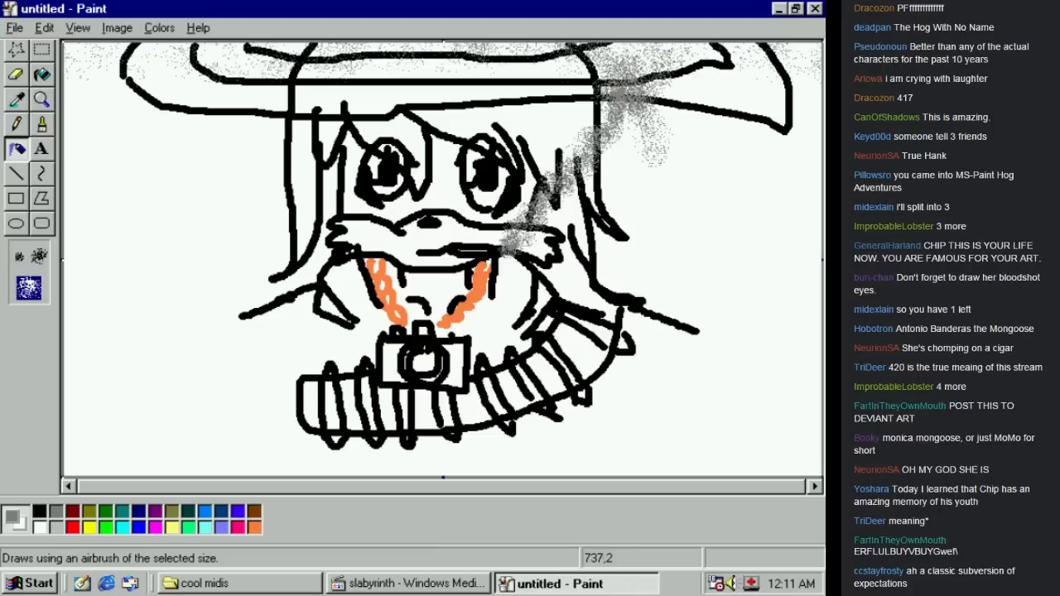
mouse_move(675, 44)
left_mouse_down()
mouse_move(194, 43)
mouse_move(611, 61)
mouse_move(140, 54)
mouse_move(64, 80)
mouse_move(338, 57)
mouse_move(675, 61)
mouse_move(650, 81)
left_mouse_up()
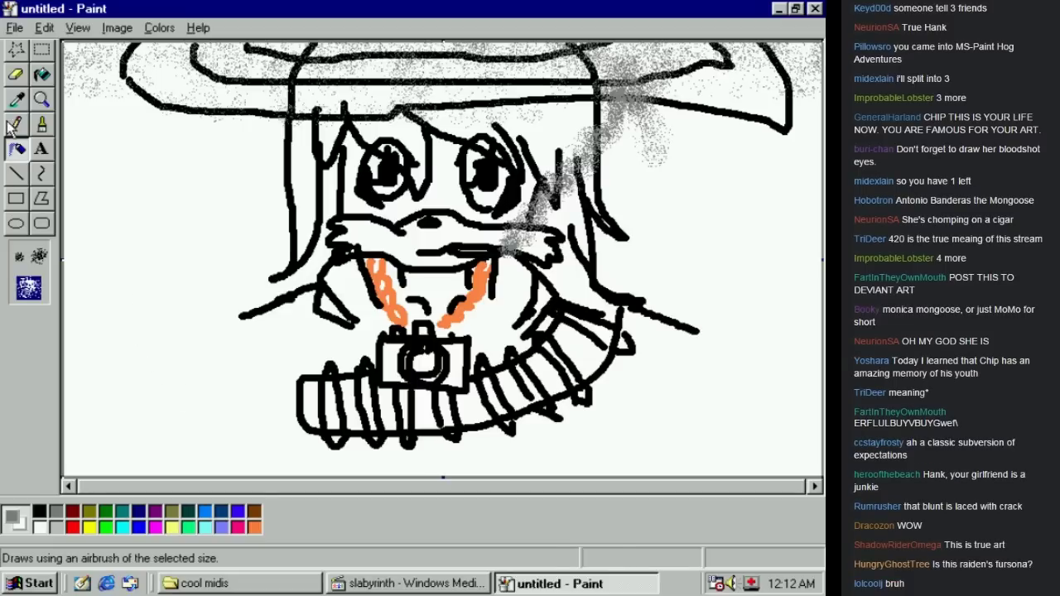
Draw a wolf's snout beside the character with the largest round black brush, undoing the smaller first version and a stray dot
left_click(43, 124)
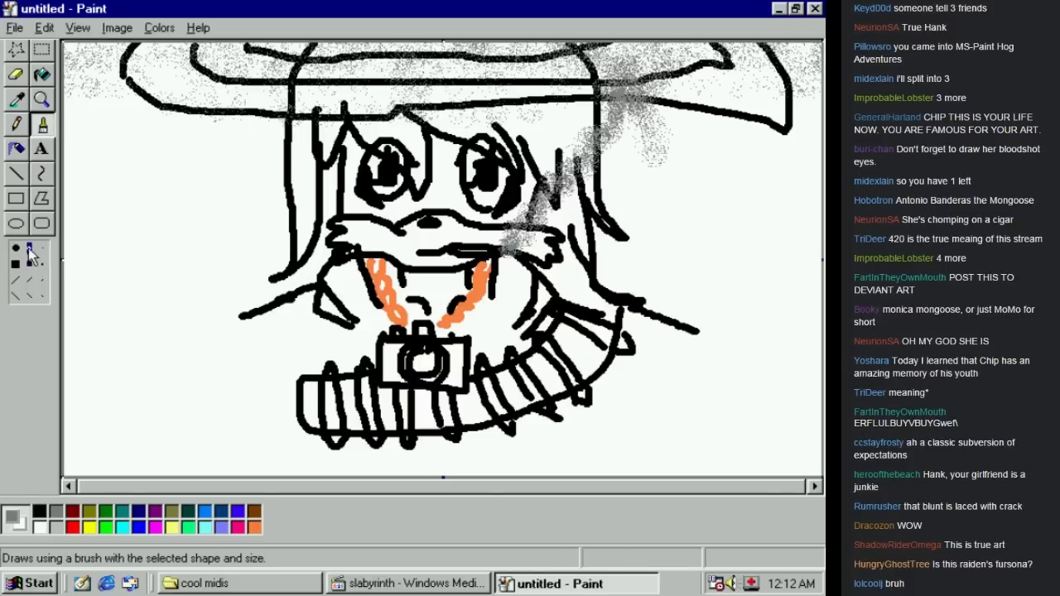
left_click(14, 247)
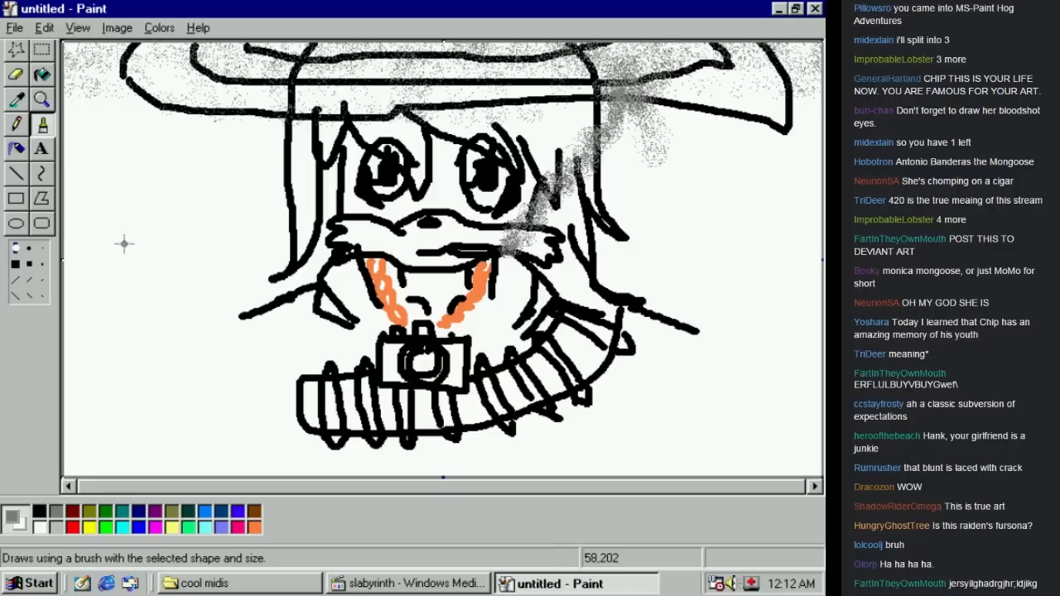
left_click(39, 512)
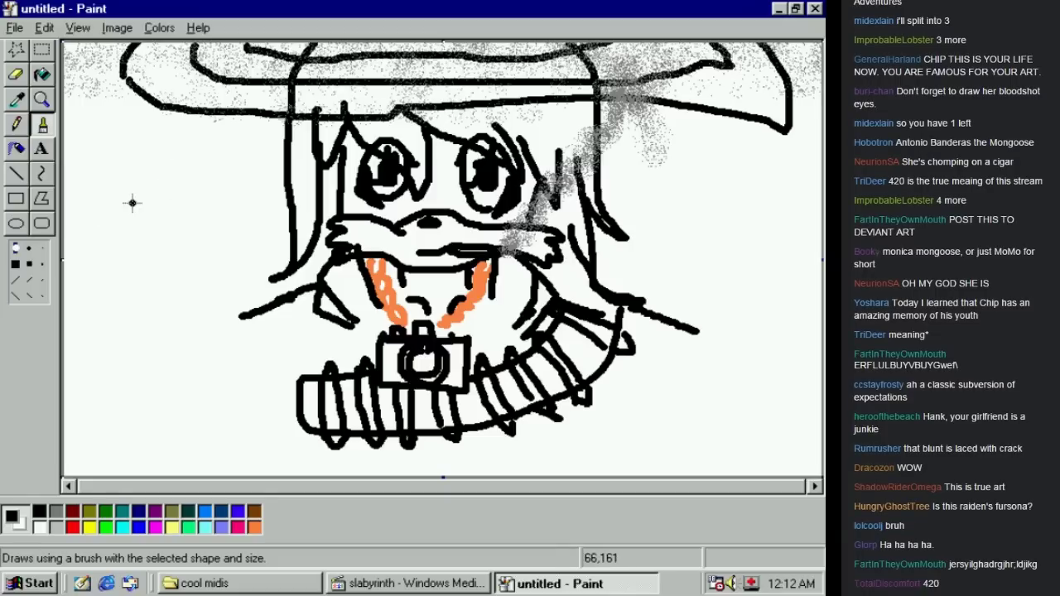
mouse_move(126, 202)
left_mouse_down()
mouse_move(210, 245)
mouse_move(189, 176)
mouse_move(132, 156)
mouse_move(155, 161)
mouse_move(209, 240)
left_mouse_up()
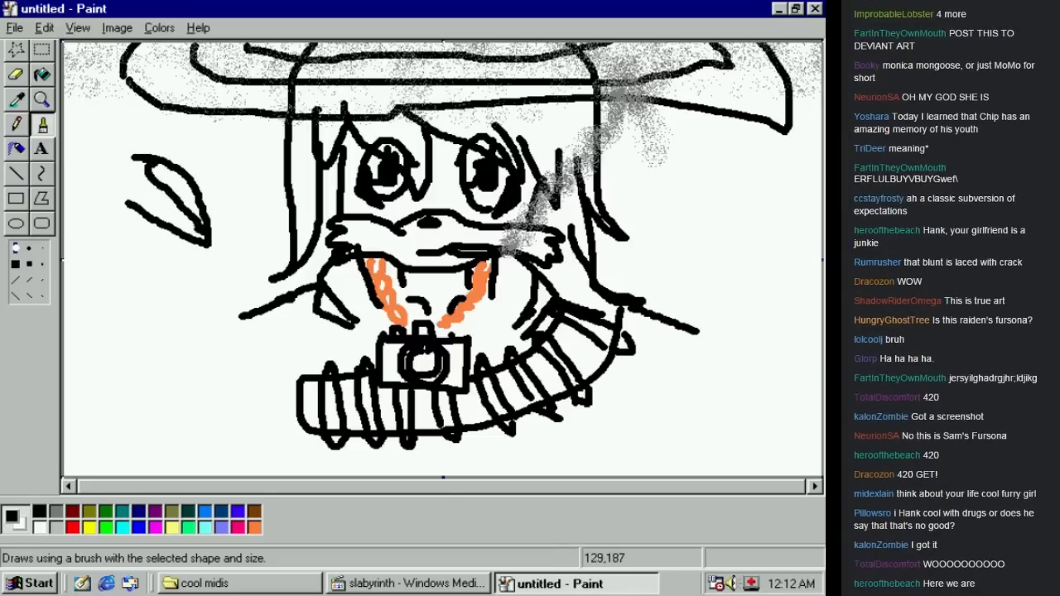
key("ctrl+z")
left_click_drag(124, 198, 246, 277)
left_click(199, 259)
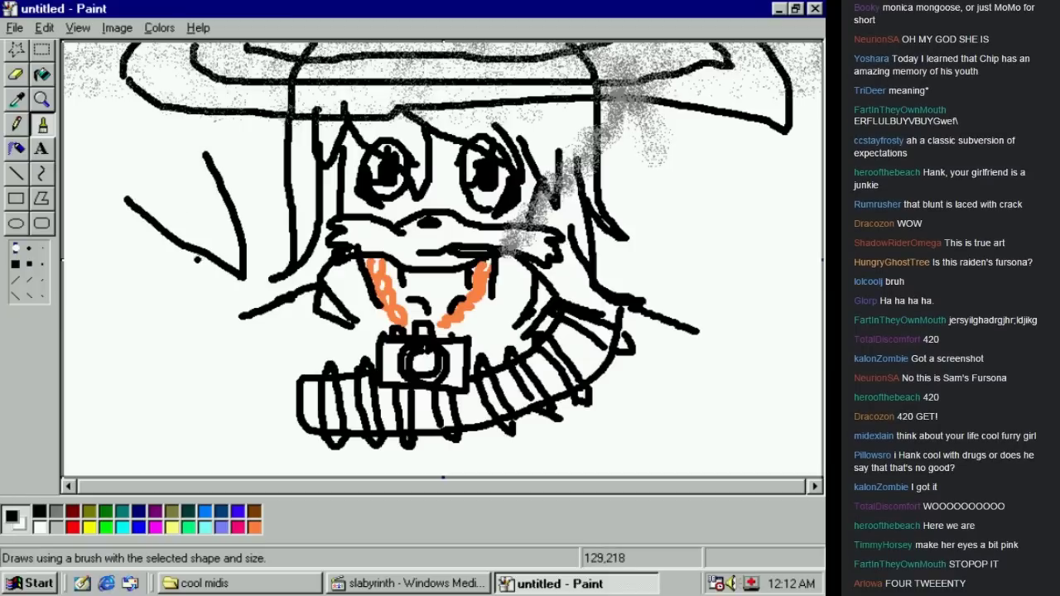
key("ctrl+z")
Give the wolf a dot eye and an open lower jaw with zigzag teeth
left_click(177, 210)
left_click(186, 209)
mouse_move(126, 201)
left_mouse_down()
mouse_move(132, 229)
mouse_move(163, 253)
mouse_move(202, 258)
mouse_move(199, 276)
mouse_move(217, 284)
mouse_move(219, 272)
mouse_move(236, 291)
mouse_move(236, 269)
mouse_move(240, 300)
mouse_move(238, 286)
mouse_move(217, 297)
mouse_move(201, 276)
mouse_move(135, 262)
mouse_move(121, 203)
left_mouse_up()
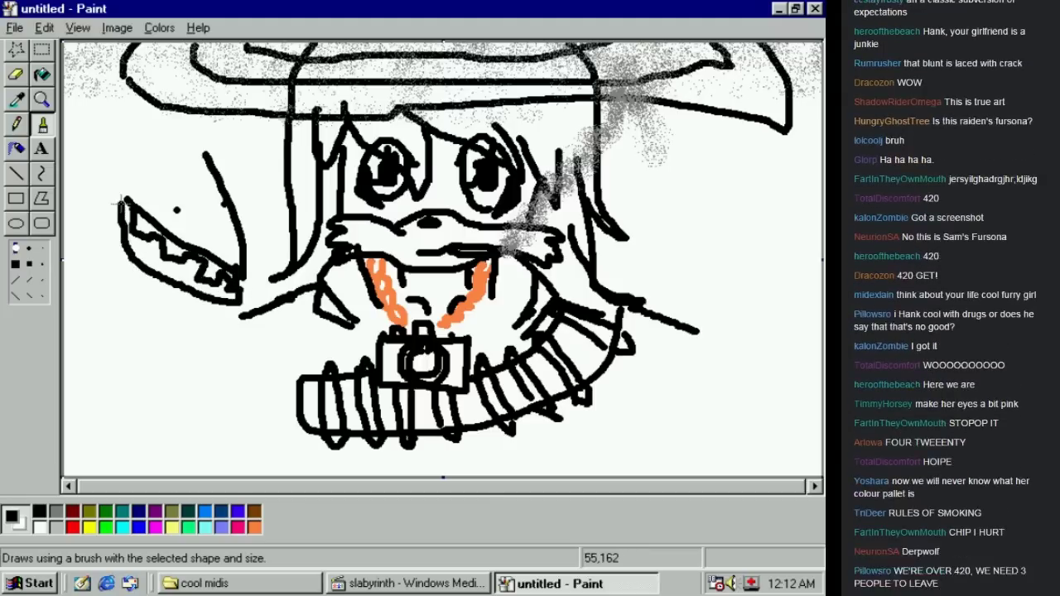
Draw the wolf's two pointed ears and a back line running from the head to the canvas edge
mouse_move(204, 153)
left_mouse_down()
mouse_move(217, 133)
mouse_move(179, 115)
left_mouse_up()
mouse_move(151, 161)
left_mouse_down()
mouse_move(130, 128)
mouse_move(116, 172)
mouse_move(126, 152)
mouse_move(146, 154)
left_mouse_up()
left_click(177, 157)
mouse_move(214, 142)
left_mouse_down()
mouse_move(174, 116)
mouse_move(199, 129)
mouse_move(78, 110)
mouse_move(37, 132)
left_mouse_up()
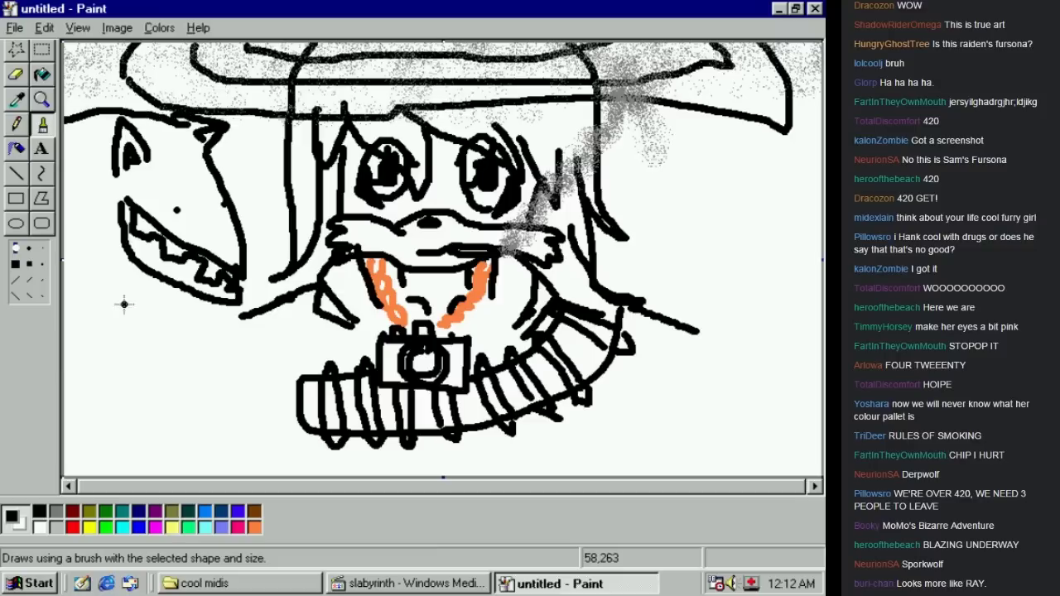
Add a second row of teeth inside the wolf's jaw, a curved brow over its eye and a mark on the snout
left_click_drag(154, 269, 174, 280)
mouse_move(129, 235)
left_mouse_down()
mouse_move(186, 282)
mouse_move(234, 291)
left_mouse_up()
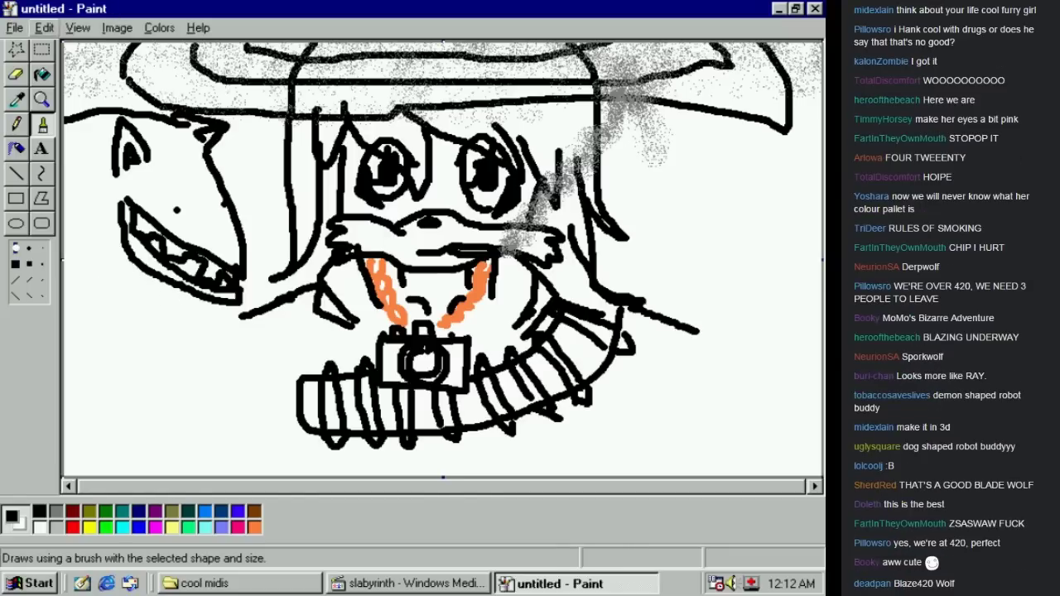
mouse_move(164, 191)
left_mouse_down()
mouse_move(166, 178)
mouse_move(231, 181)
left_mouse_up()
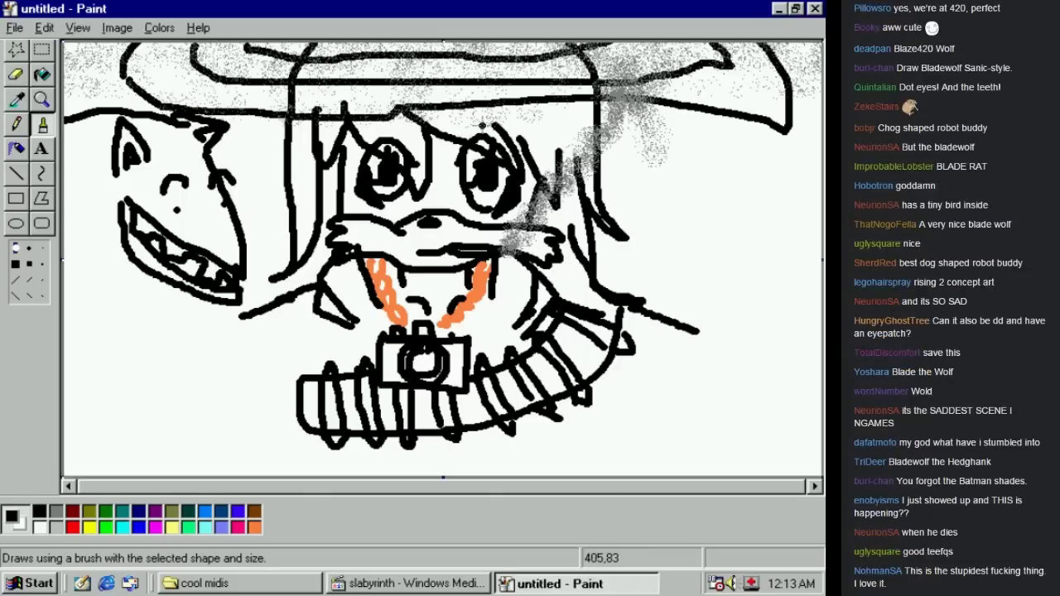
Draw thick angry eyebrows above both of the mongoose's eyes, with short frown lines between them
mouse_move(454, 136)
left_mouse_down()
mouse_move(546, 116)
mouse_move(531, 118)
left_mouse_up()
mouse_move(404, 132)
left_mouse_down()
mouse_move(351, 110)
mouse_move(385, 112)
left_mouse_up()
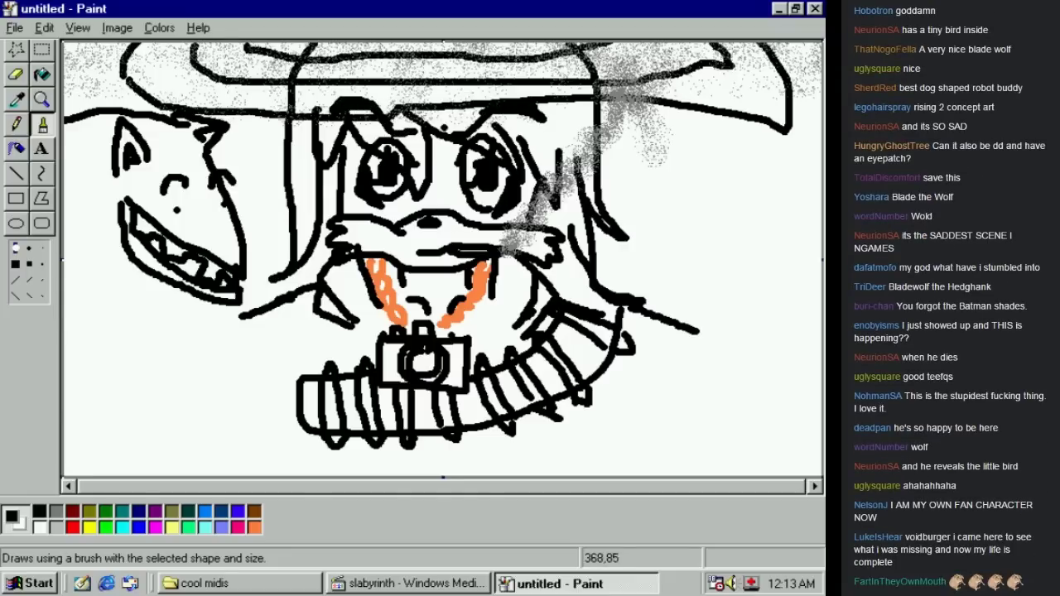
left_click_drag(444, 141, 433, 129)
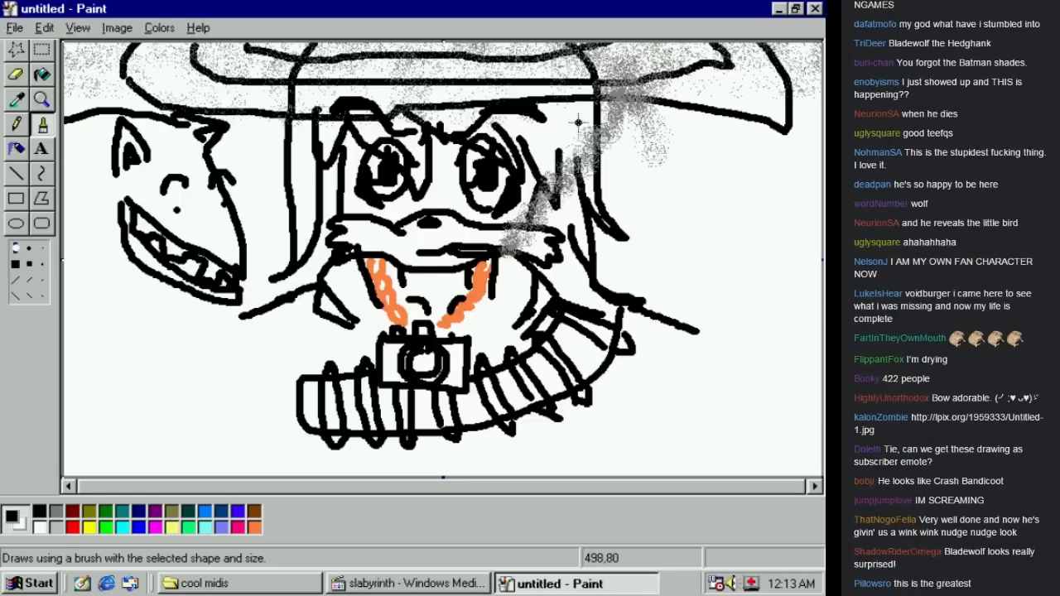
Draw a red anime anger mark beside the hair, just under the hat brim
left_click(73, 528)
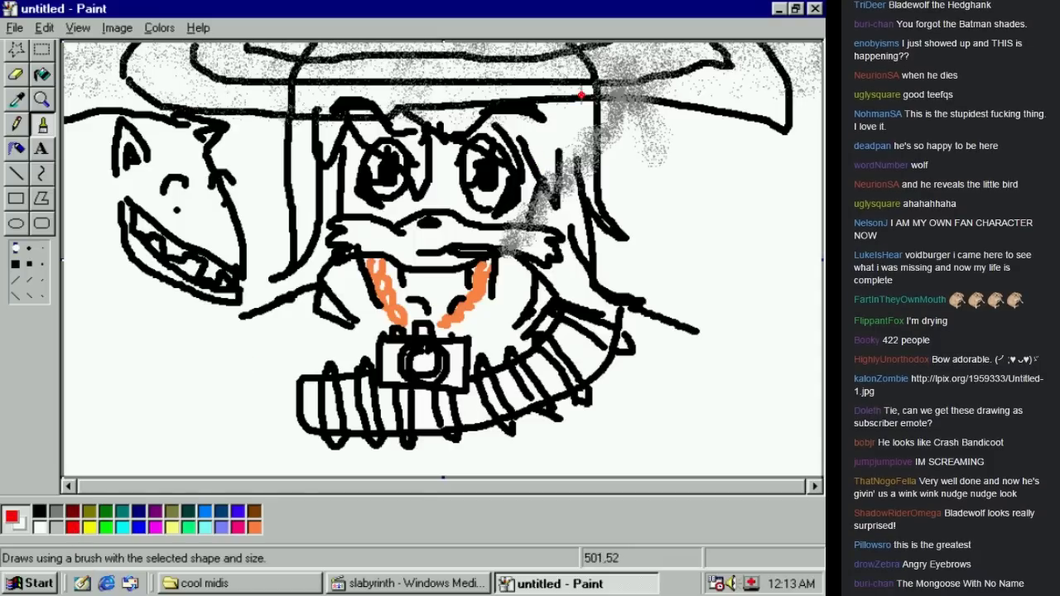
mouse_move(582, 96)
left_mouse_down()
mouse_move(584, 121)
mouse_move(561, 131)
mouse_move(593, 107)
mouse_move(628, 125)
mouse_move(574, 145)
left_mouse_up()
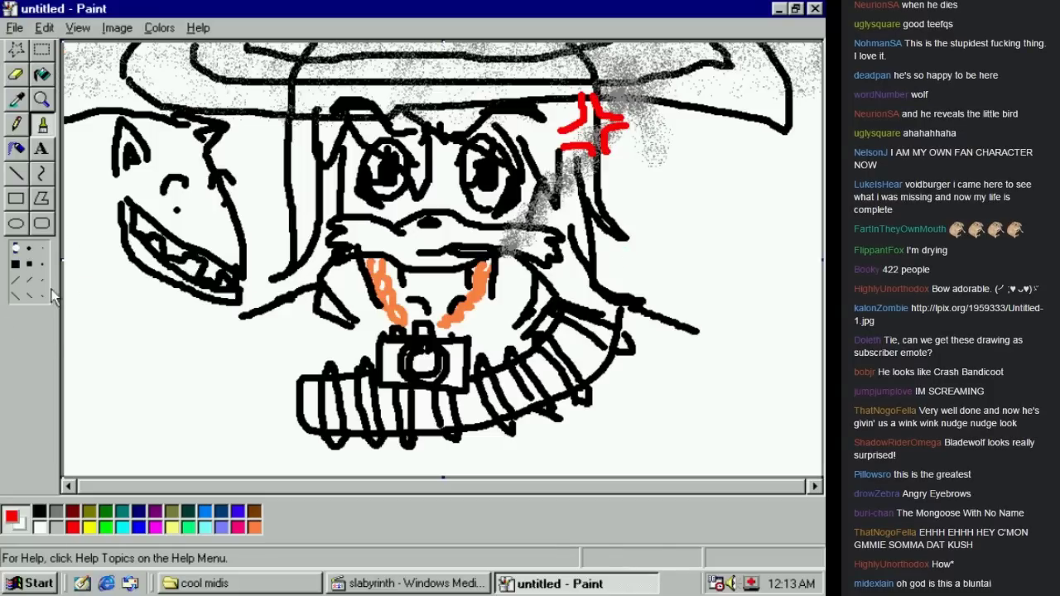
Draw a black speech bubble below the wolf's head, with its tail pointing up toward the mongoose
left_click(39, 511)
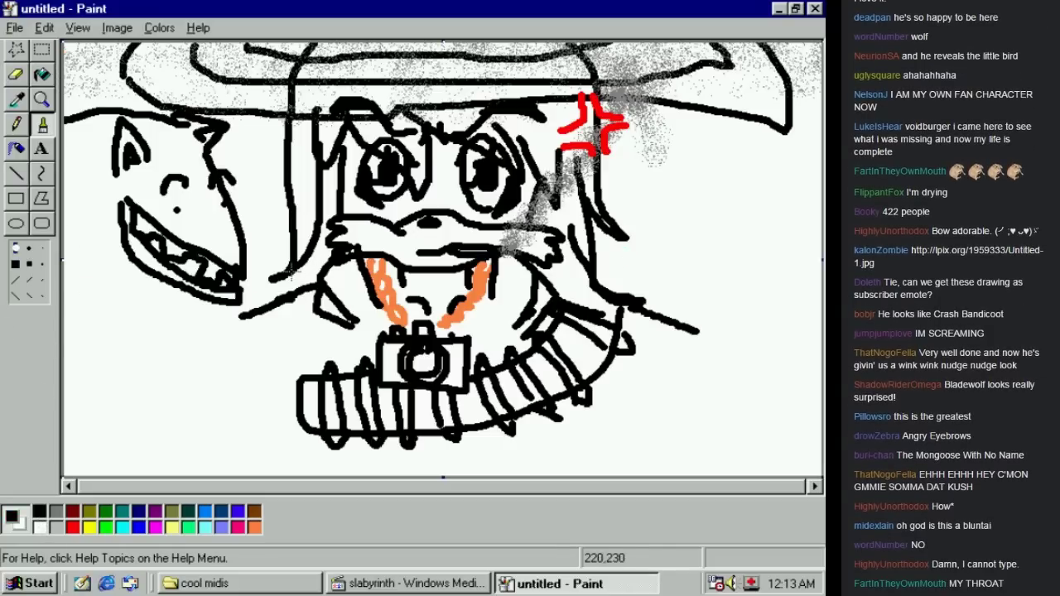
mouse_move(195, 358)
left_mouse_down()
mouse_move(236, 335)
mouse_move(337, 462)
mouse_move(158, 485)
mouse_move(21, 395)
left_mouse_up()
left_click_drag(65, 365, 193, 350)
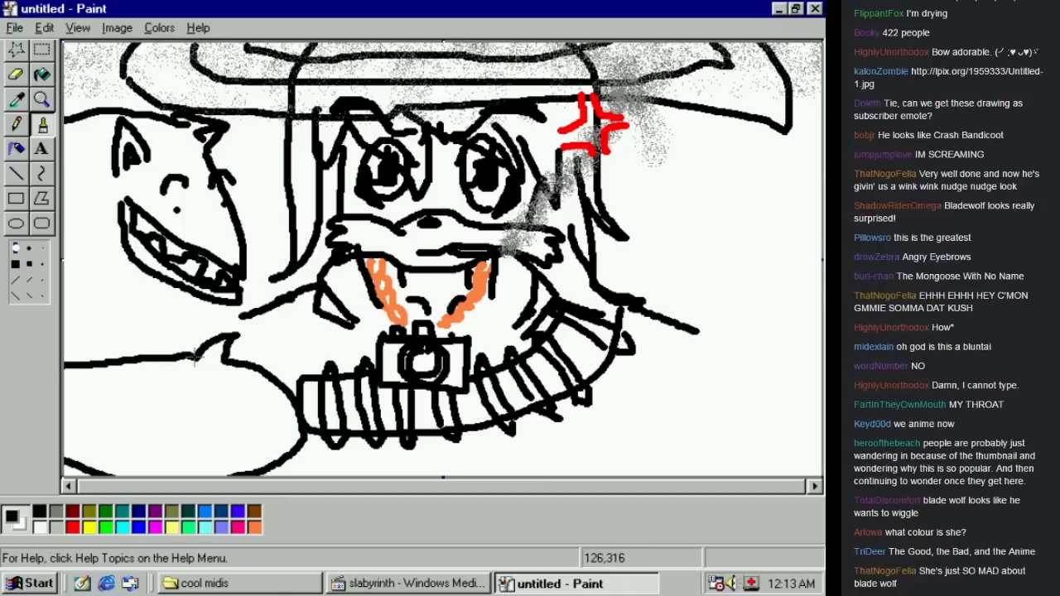
Hand-letter "You baka!" in black inside the speech bubble
mouse_move(83, 381)
left_mouse_down()
mouse_move(91, 415)
mouse_move(114, 402)
mouse_move(98, 406)
mouse_move(128, 411)
left_mouse_up()
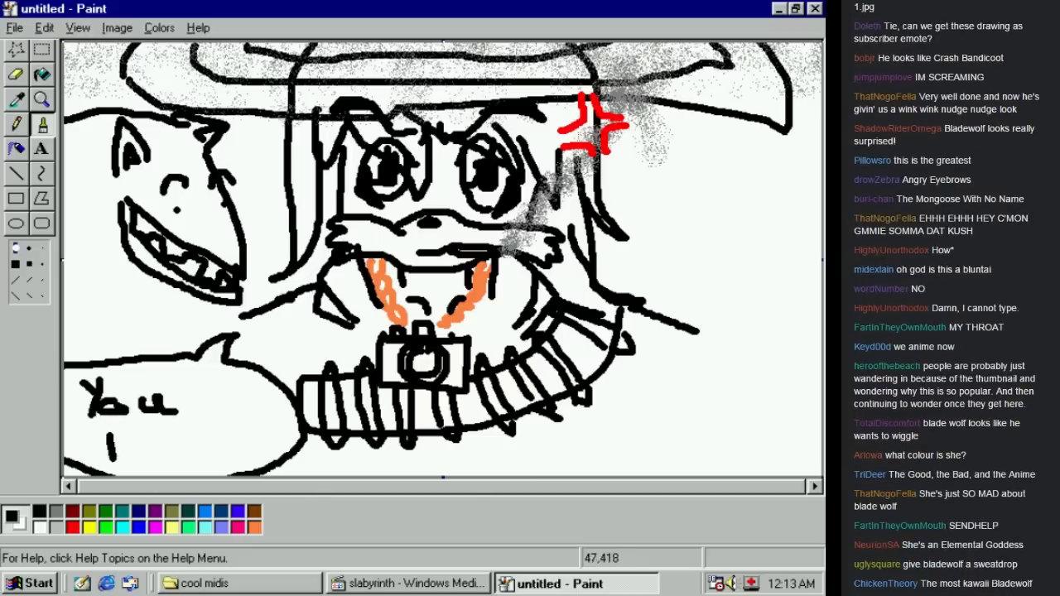
mouse_move(149, 449)
left_mouse_down()
mouse_move(184, 444)
mouse_move(199, 467)
mouse_move(217, 443)
left_mouse_up()
left_click_drag(238, 401, 239, 434)
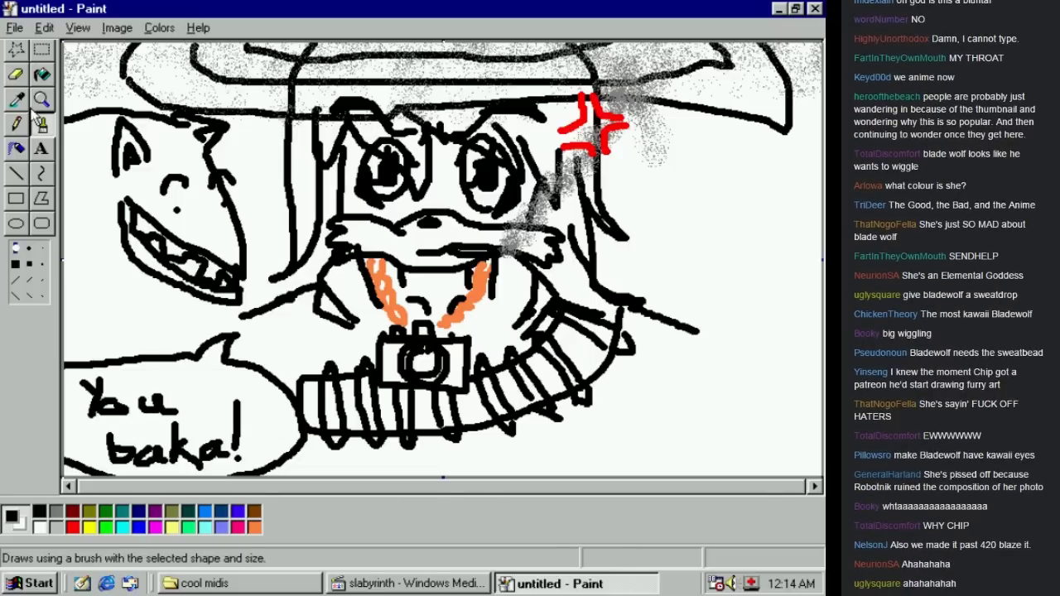
left_click(15, 74)
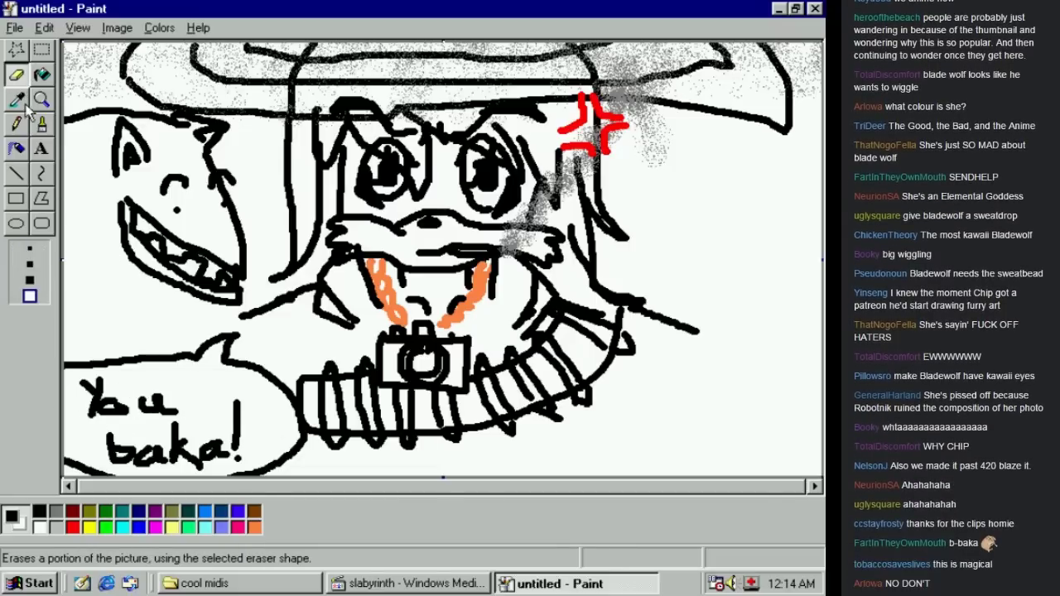
left_click(40, 124)
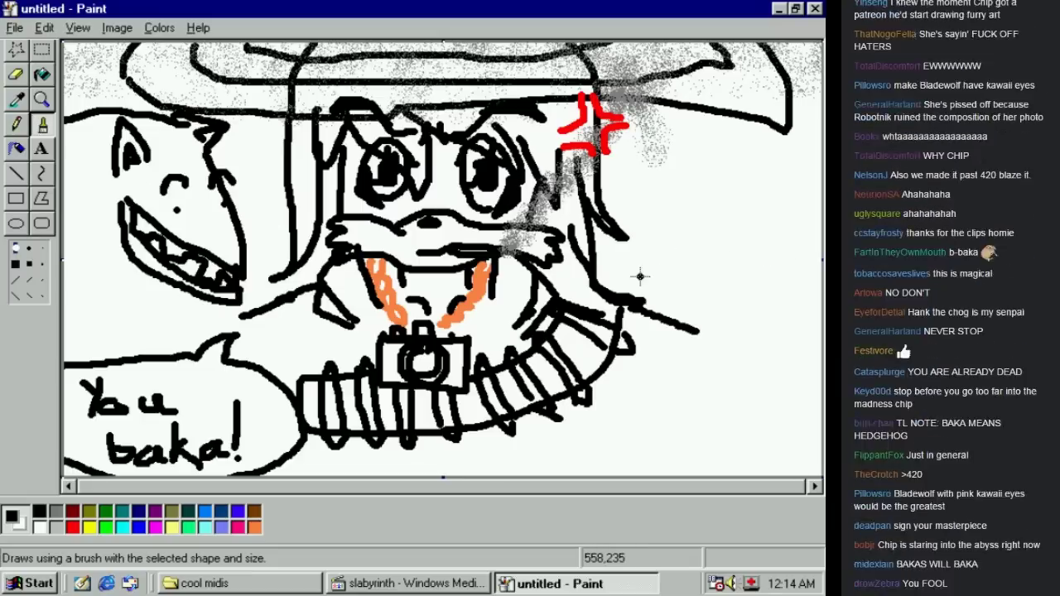
left_click(689, 359)
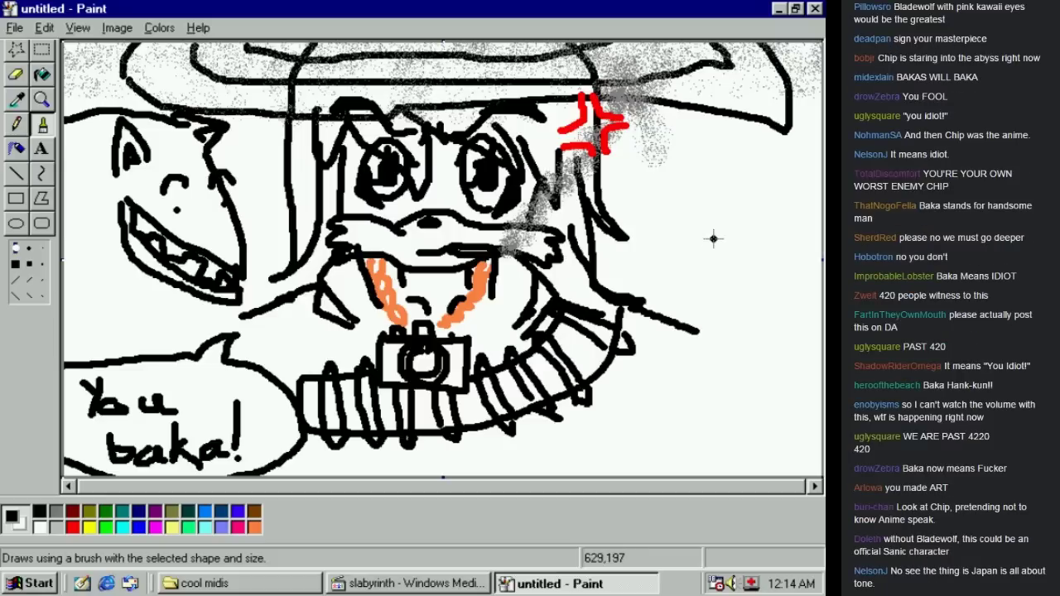
Minimize the drawing to reach the desktop, and open and close the MSN Internet Access setup
left_click(779, 9)
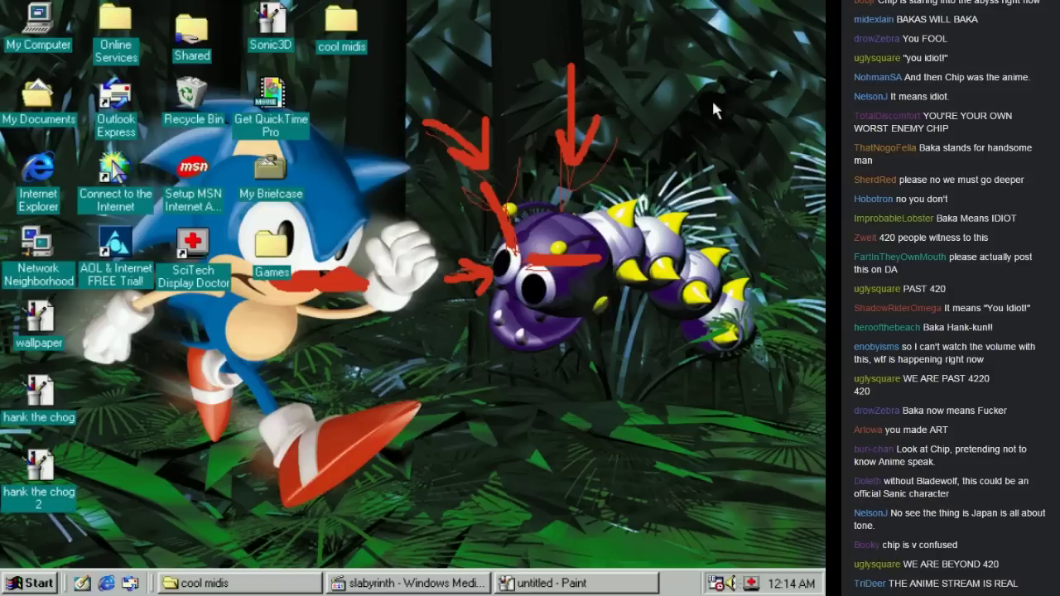
double_click(63, 163)
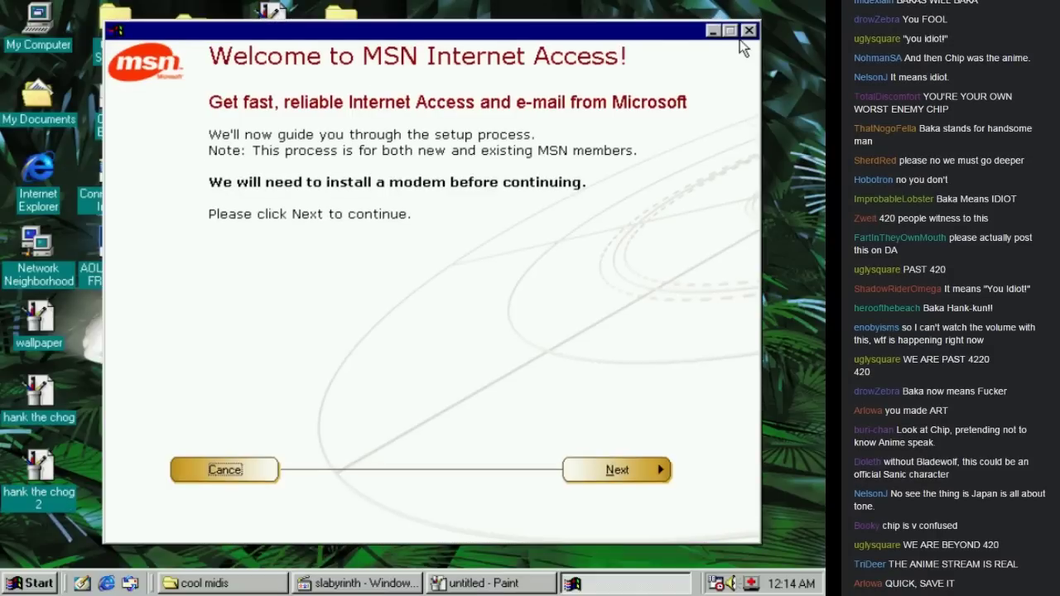
left_click(751, 32)
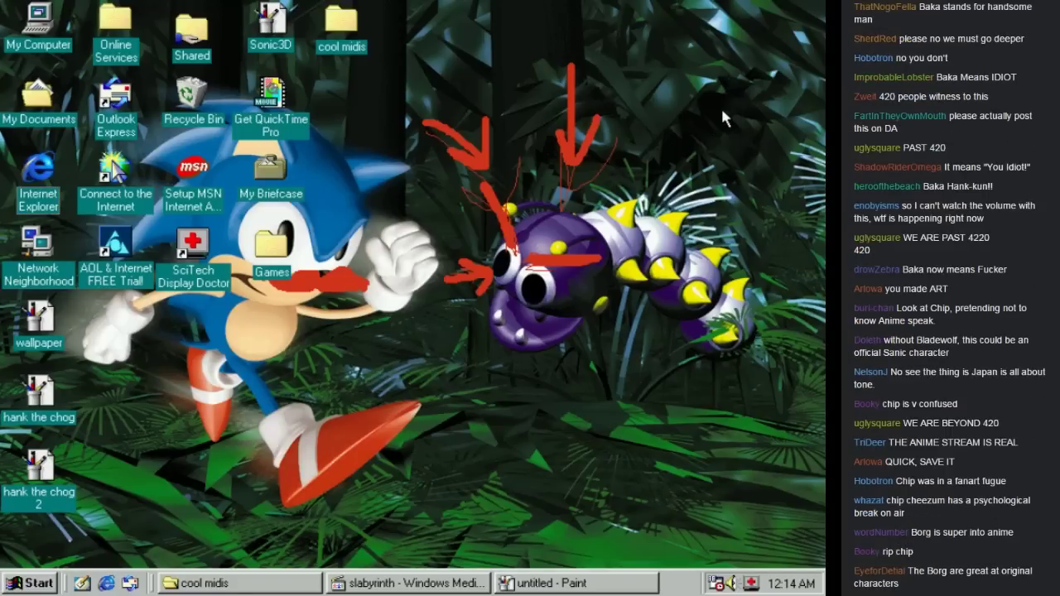
left_click_drag(796, 46, 420, 373)
left_click_drag(620, 128, 758, 71)
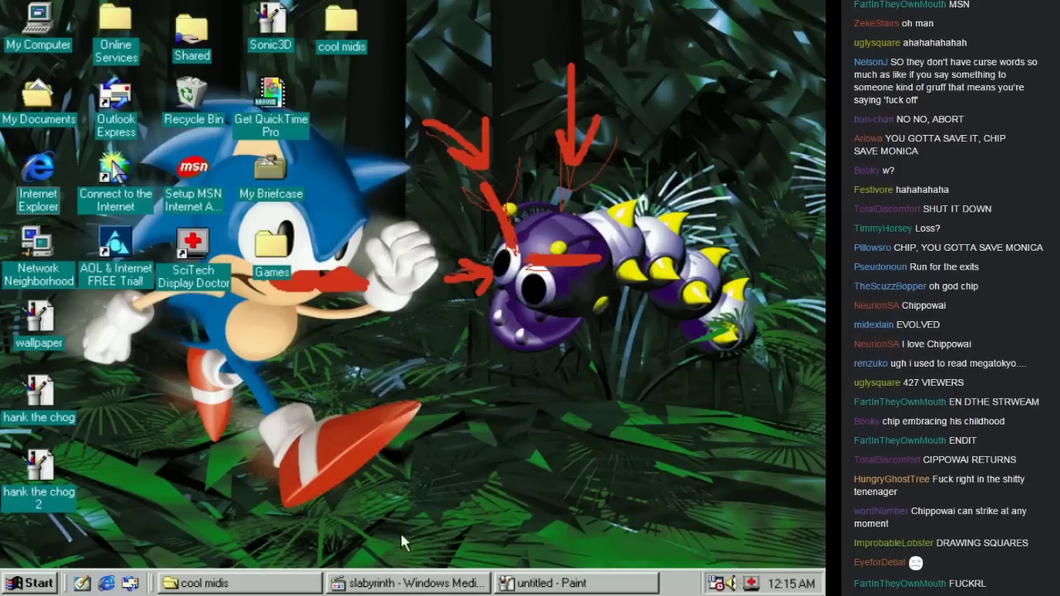
Restore the drawing and save it to the Desktop as "monica the mongoose" in 24-bit Bitmap format
left_click(577, 583)
left_click(15, 27)
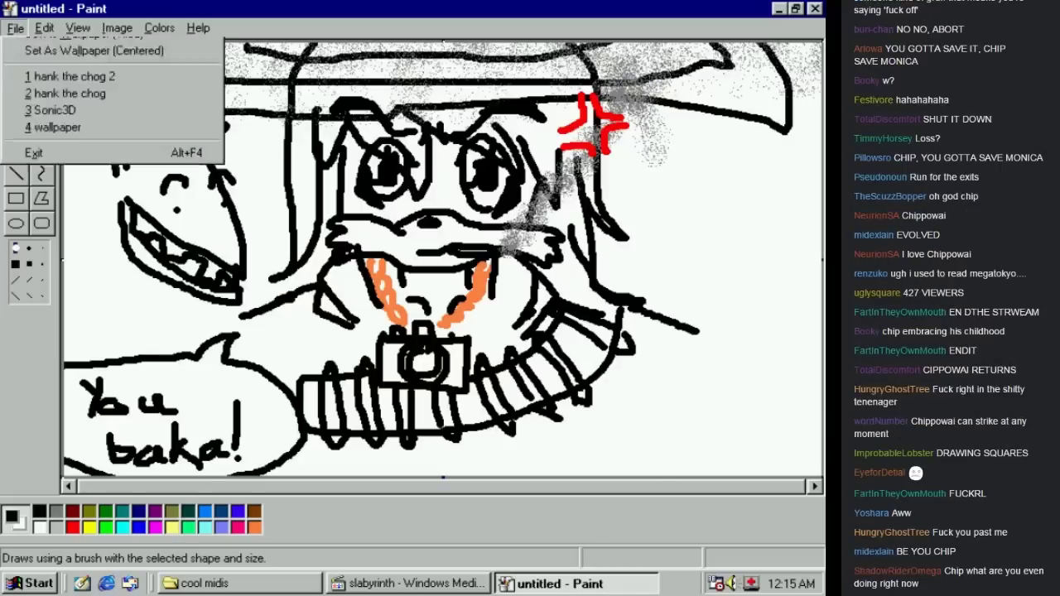
left_click(55, 100)
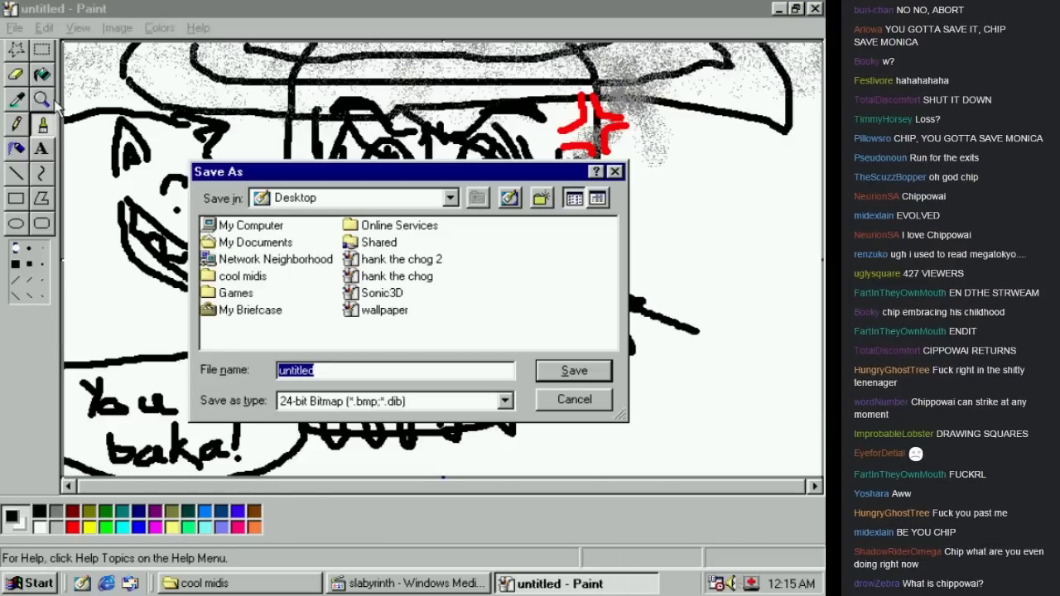
type("monica the mongoose")
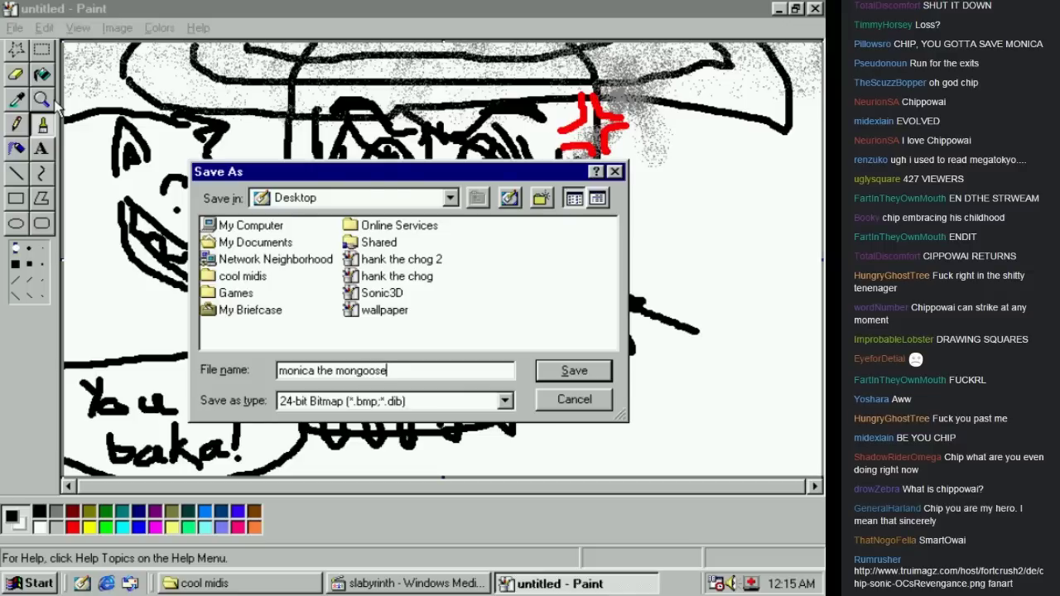
key("Return")
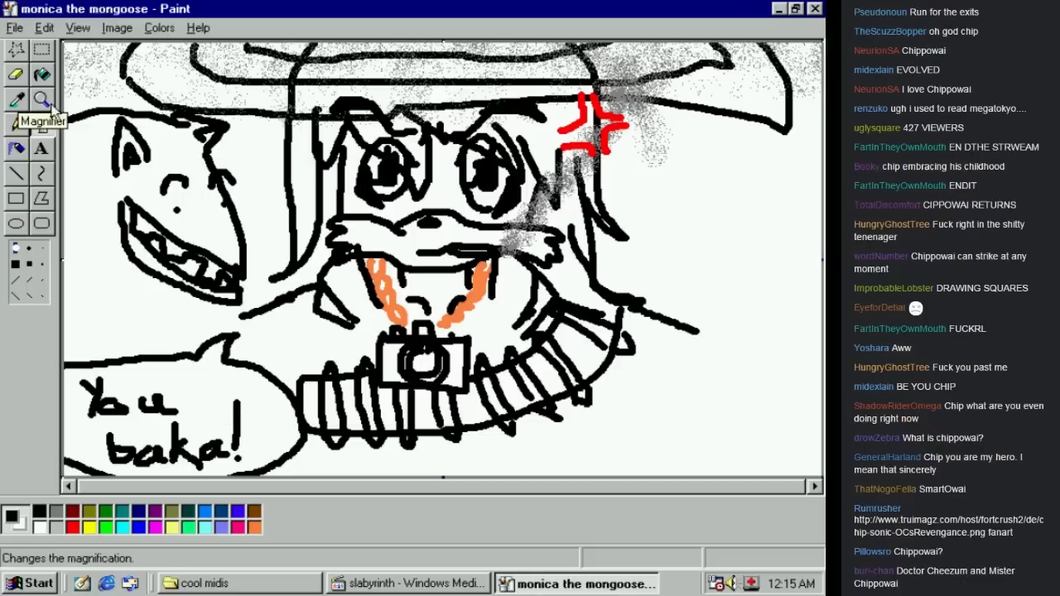
Fill the mongoose's face around the eyes with dark purple
left_click(18, 151)
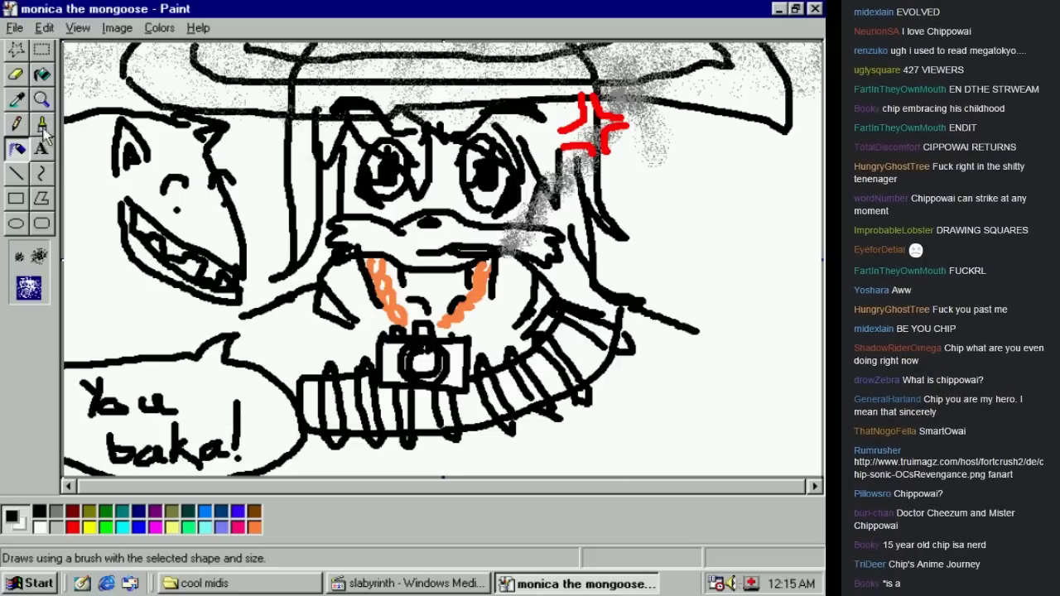
left_click(43, 125)
left_click(43, 75)
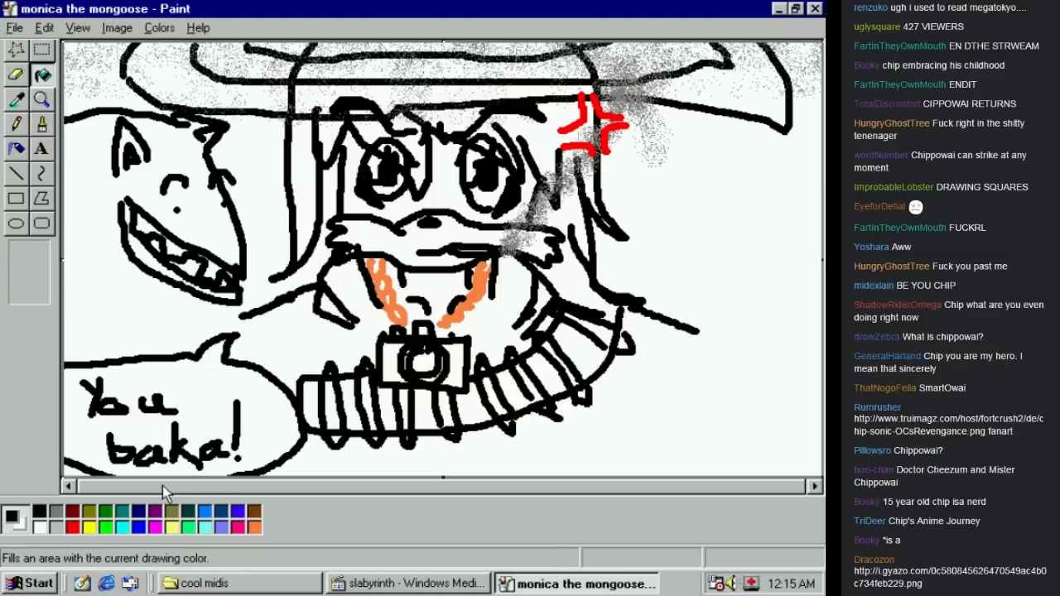
left_click(157, 513)
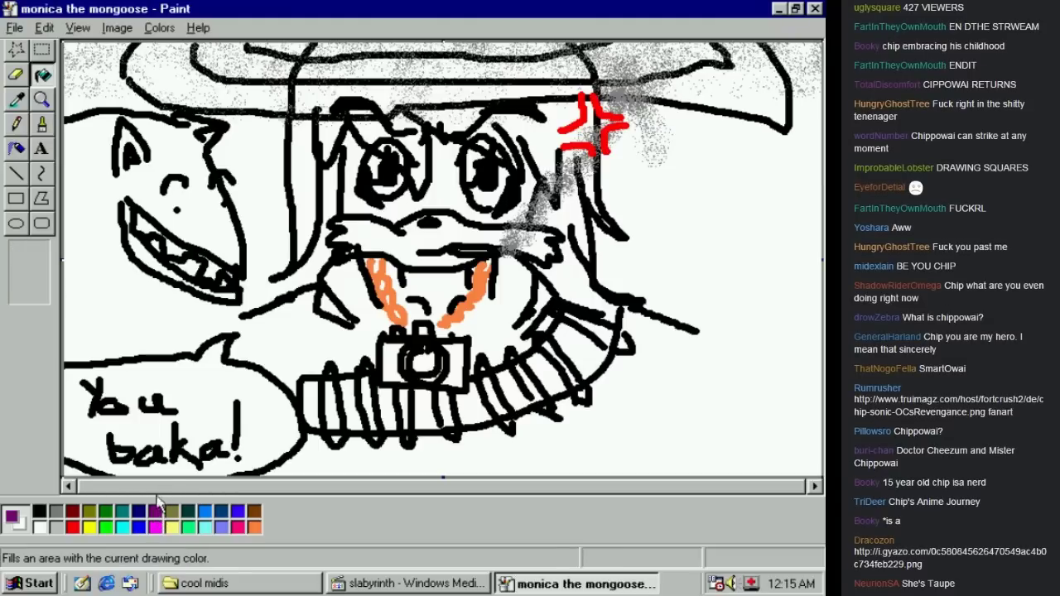
left_click(355, 193)
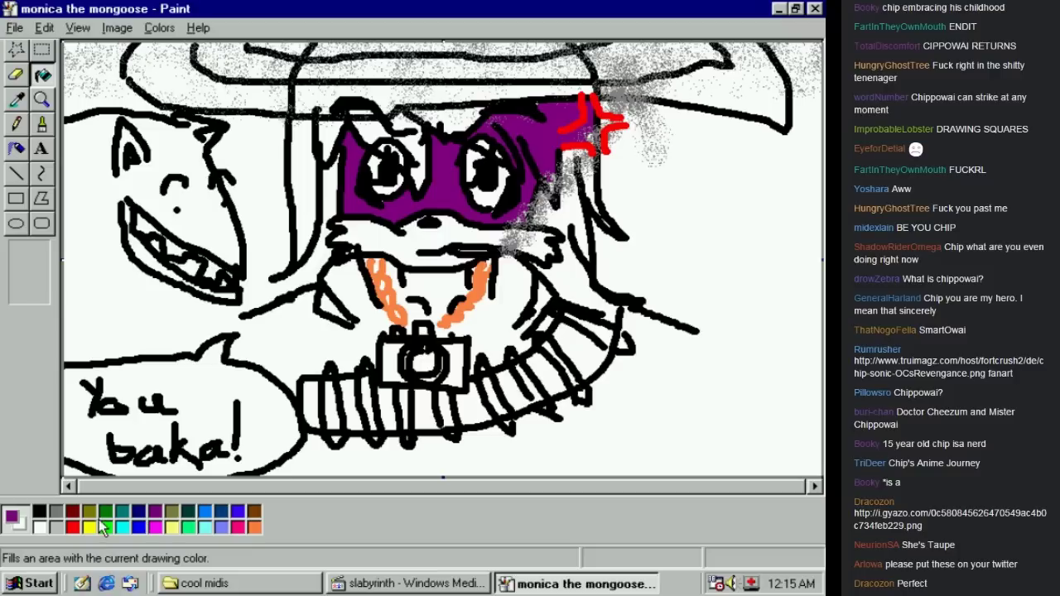
Fill the long hair strand beside the mongoose's face with red and the small tuft next to it with bright green
left_click(72, 527)
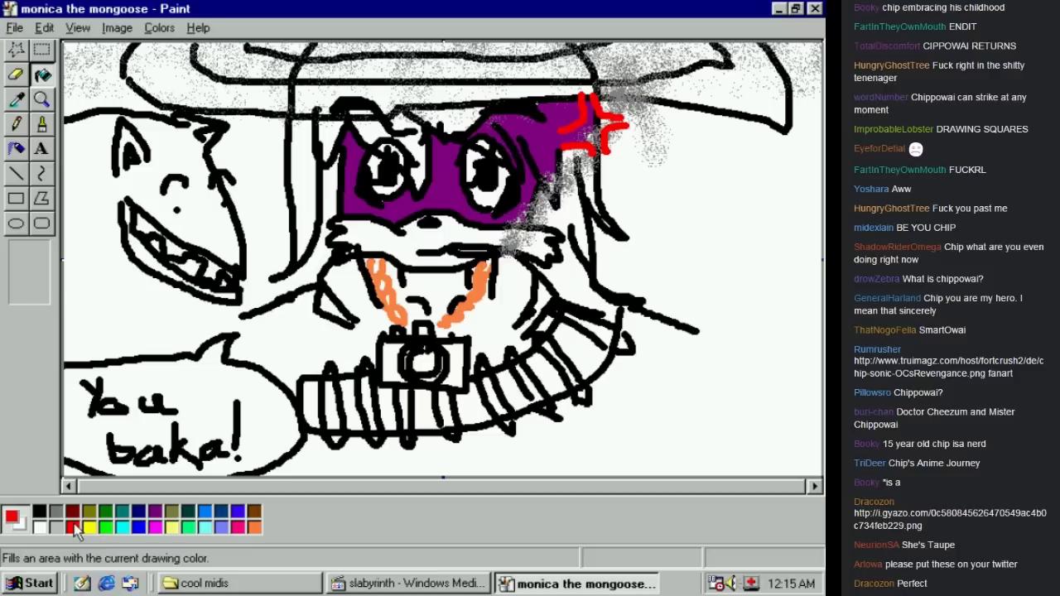
left_click(312, 142)
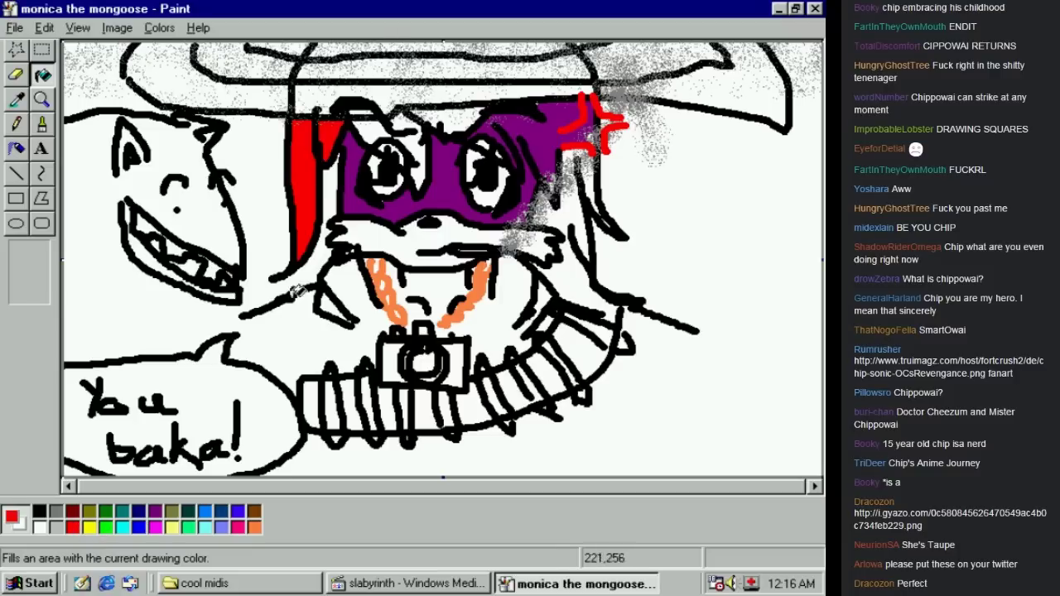
key("ctrl+z")
left_click(111, 527)
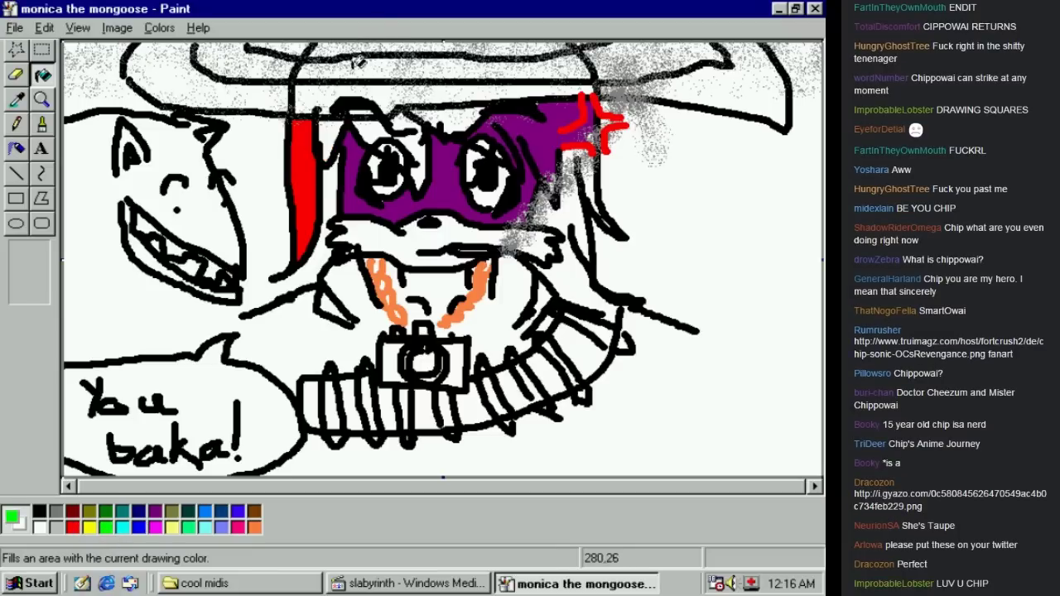
left_click(331, 130)
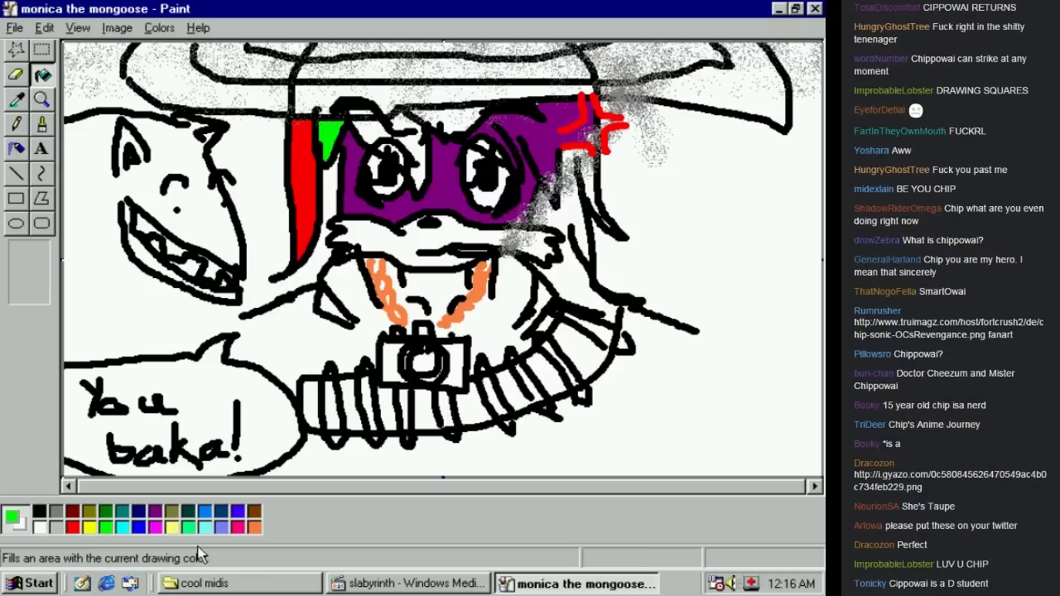
Fill the fringe pieces around the mongoose's eye nearest the wolf with blue and the hair under the brim's middle with yellow
left_click(142, 528)
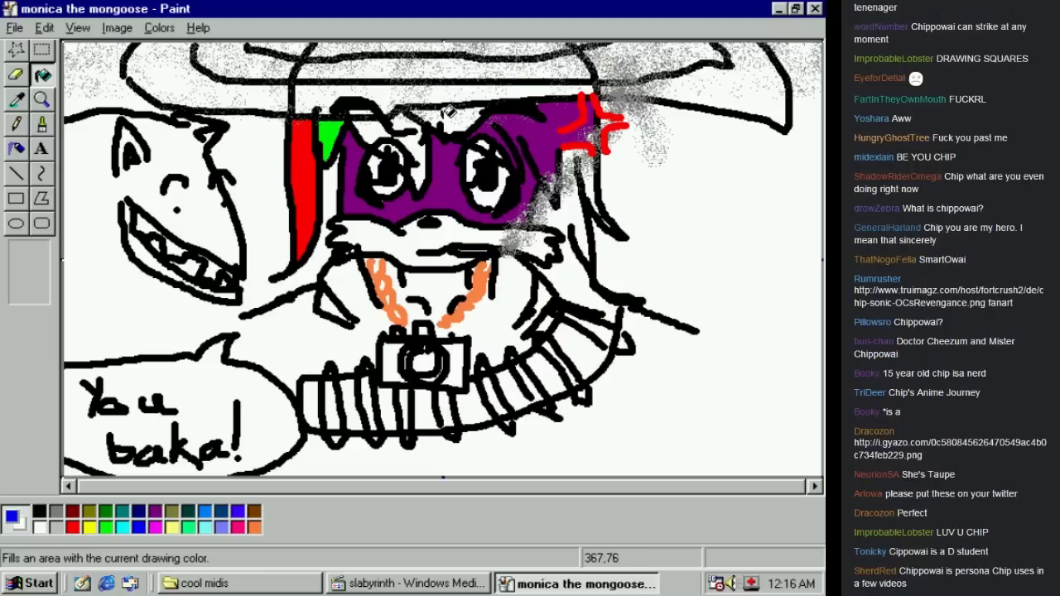
left_click(374, 128)
left_click(416, 140)
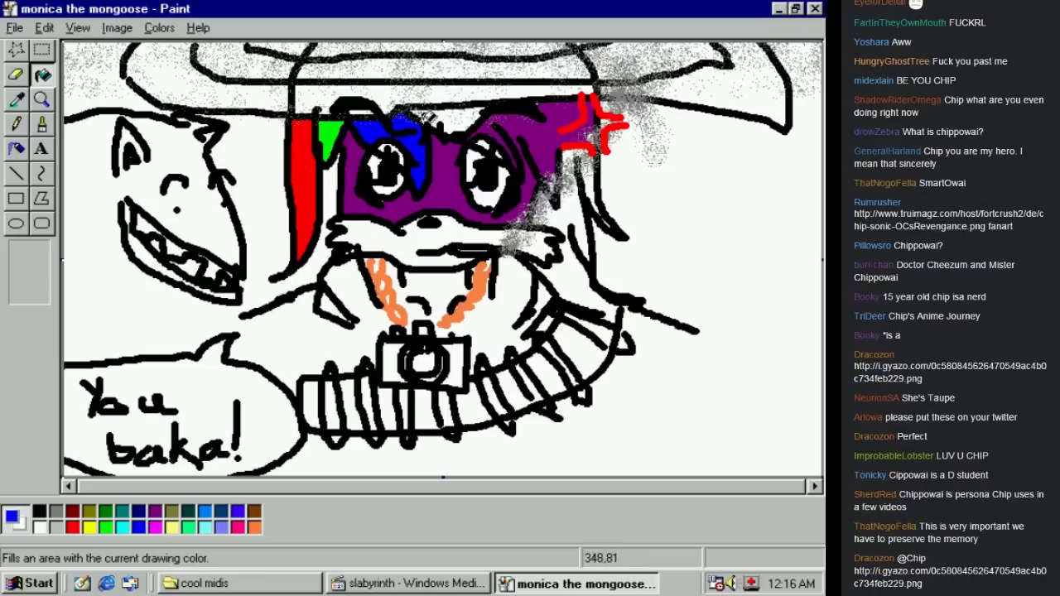
left_click(88, 528)
left_click(460, 117)
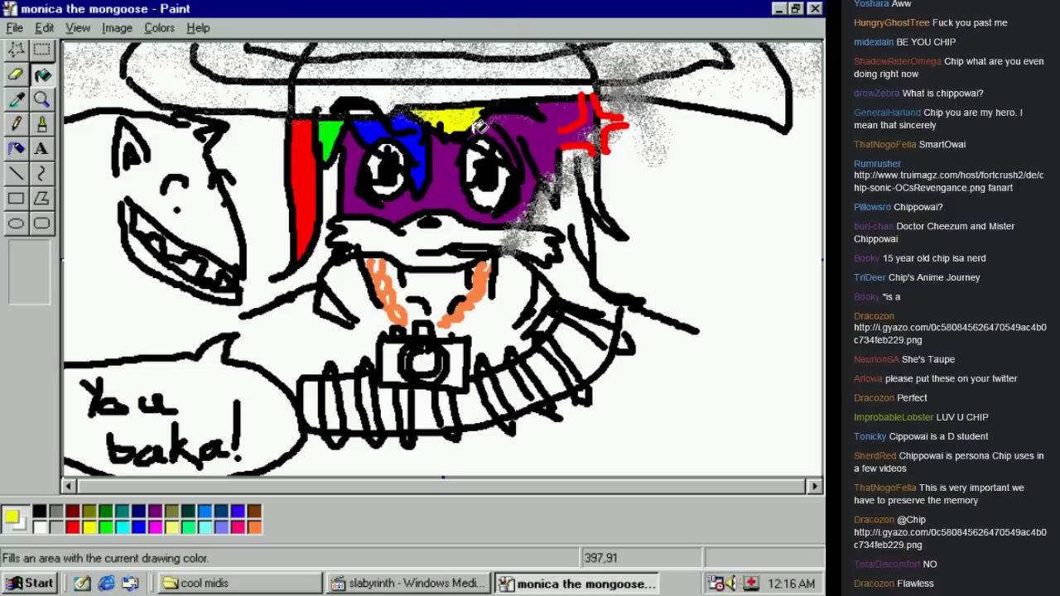
Close the outline of the hair strand curving over the mongoose's other eye with black and fill the strand with yellow
left_click(489, 123)
key("ctrl+z")
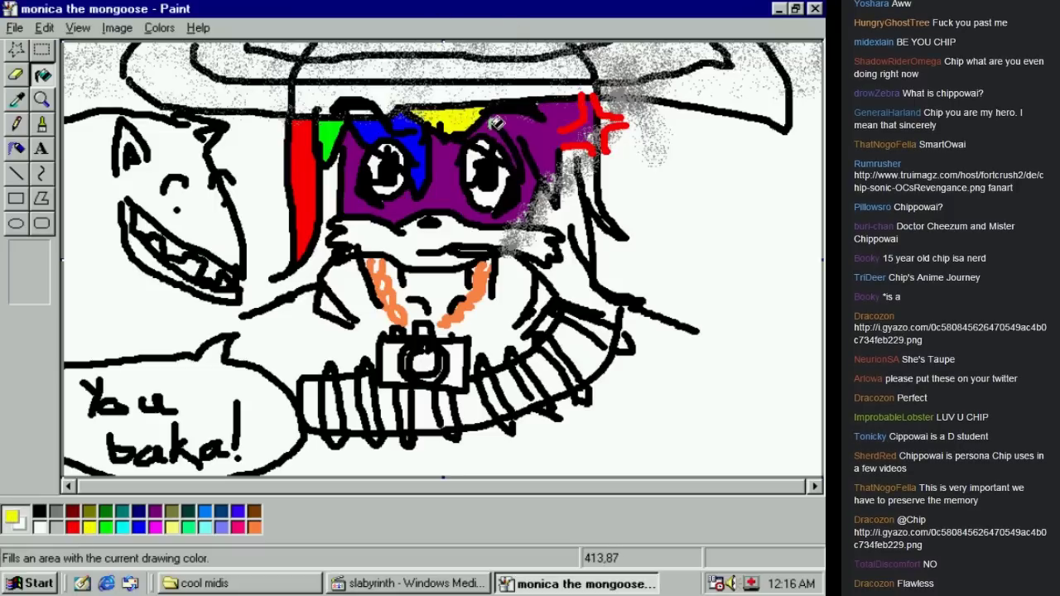
left_click(16, 149)
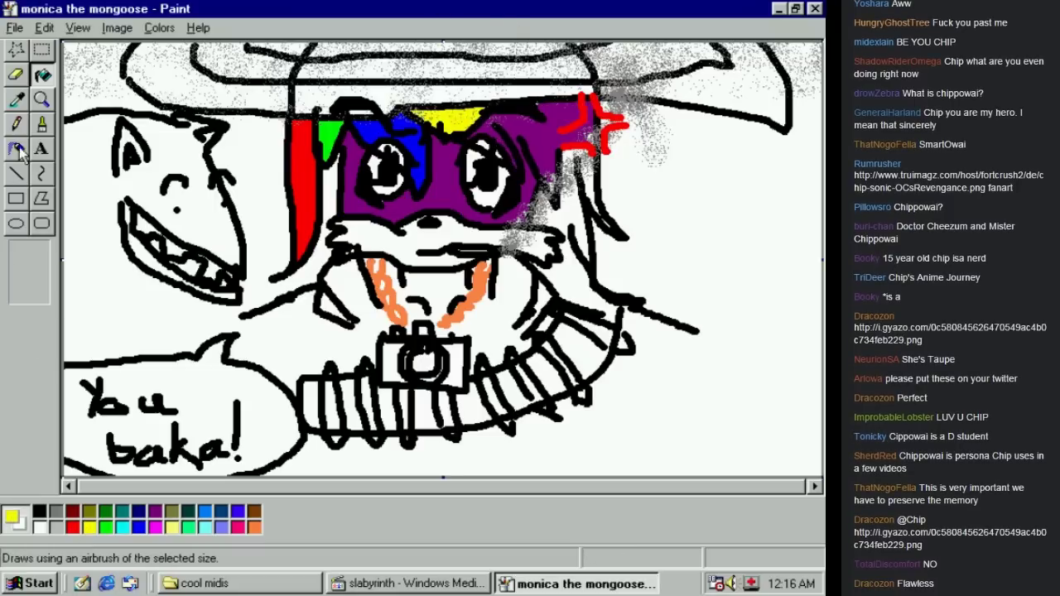
left_click(42, 123)
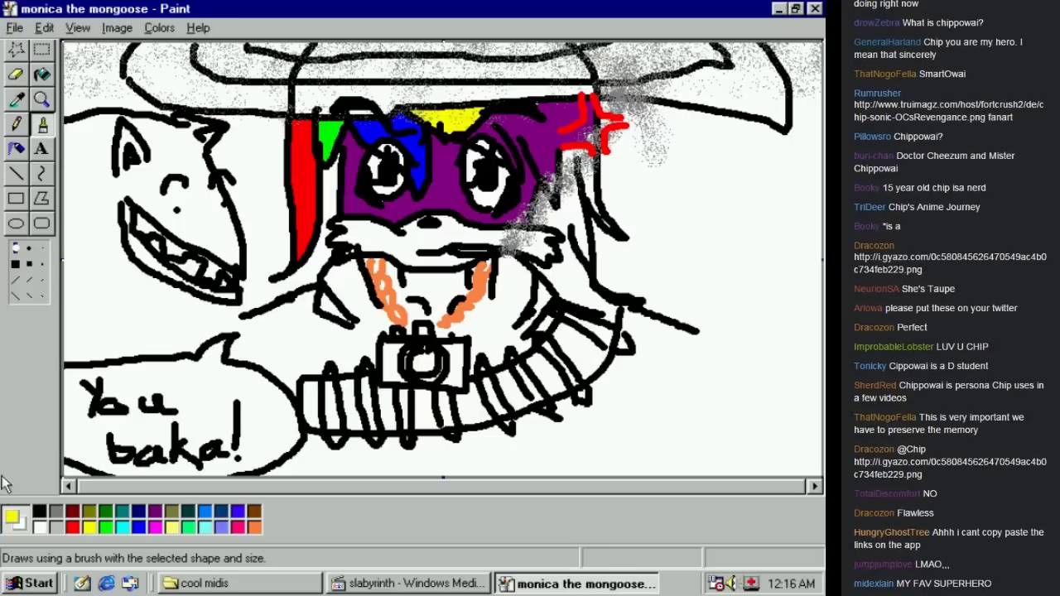
left_click(39, 511)
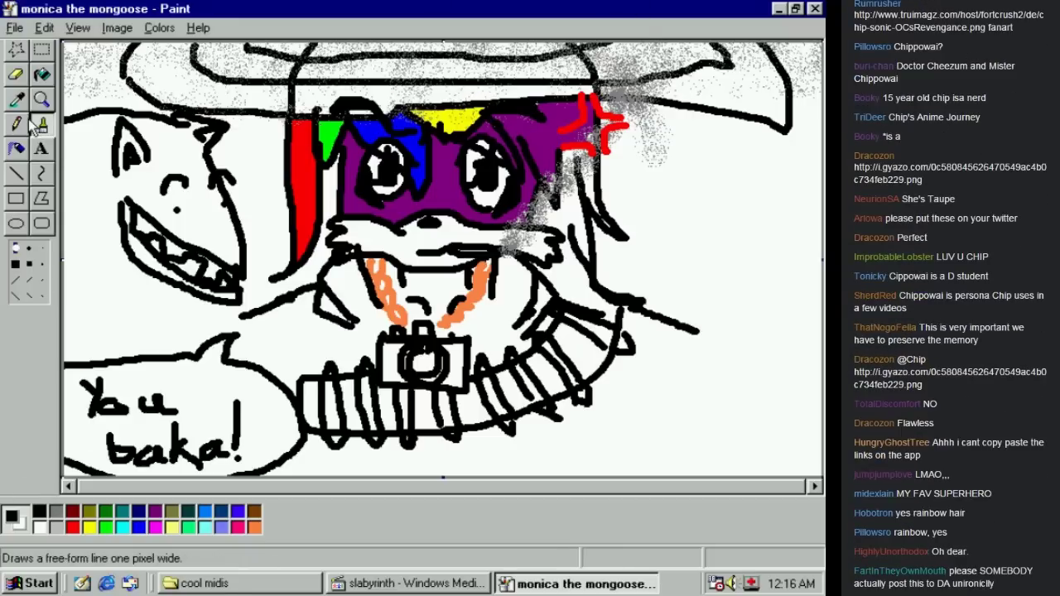
left_click(42, 74)
left_click(86, 528)
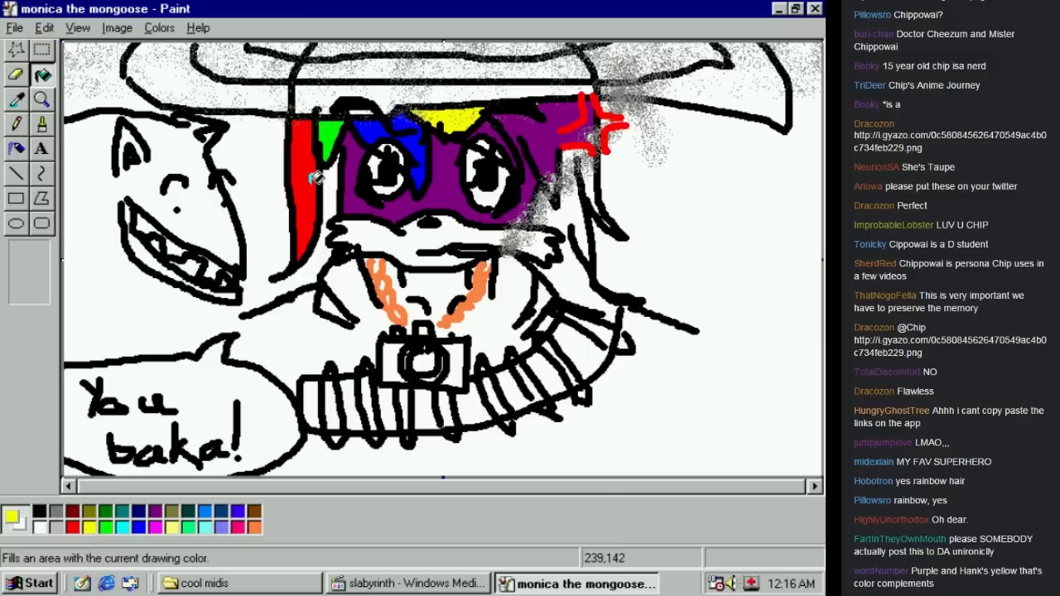
left_click(501, 122)
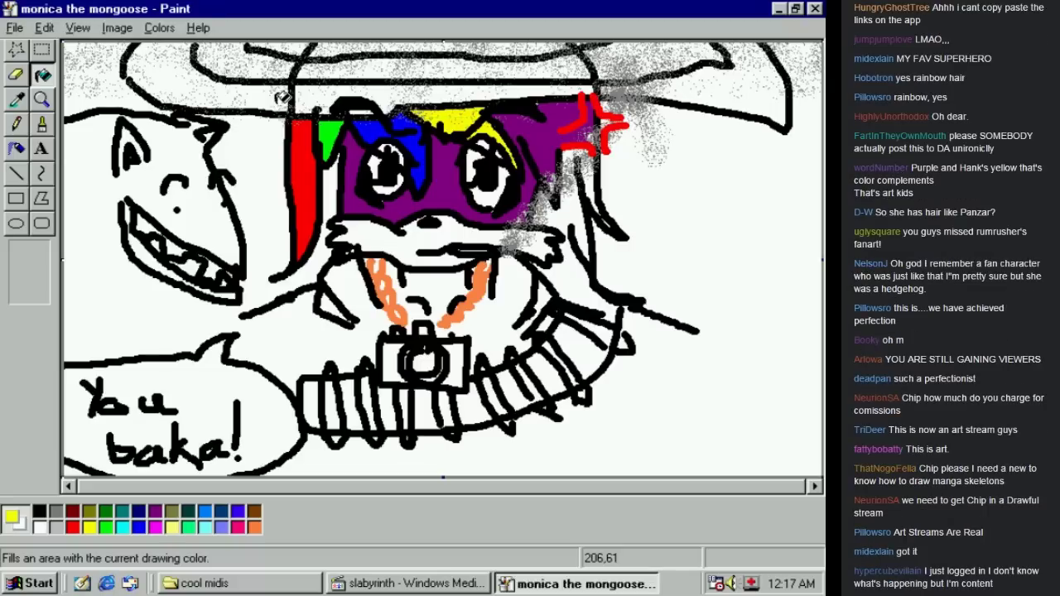
Save the coloured drawing under its existing file name
left_click(42, 126)
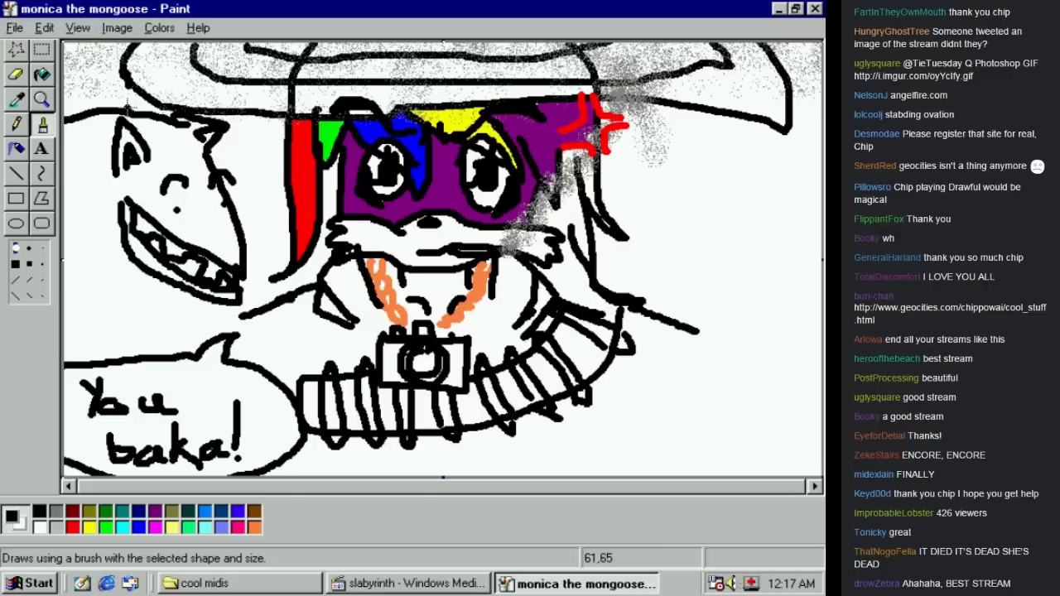
left_click(15, 27)
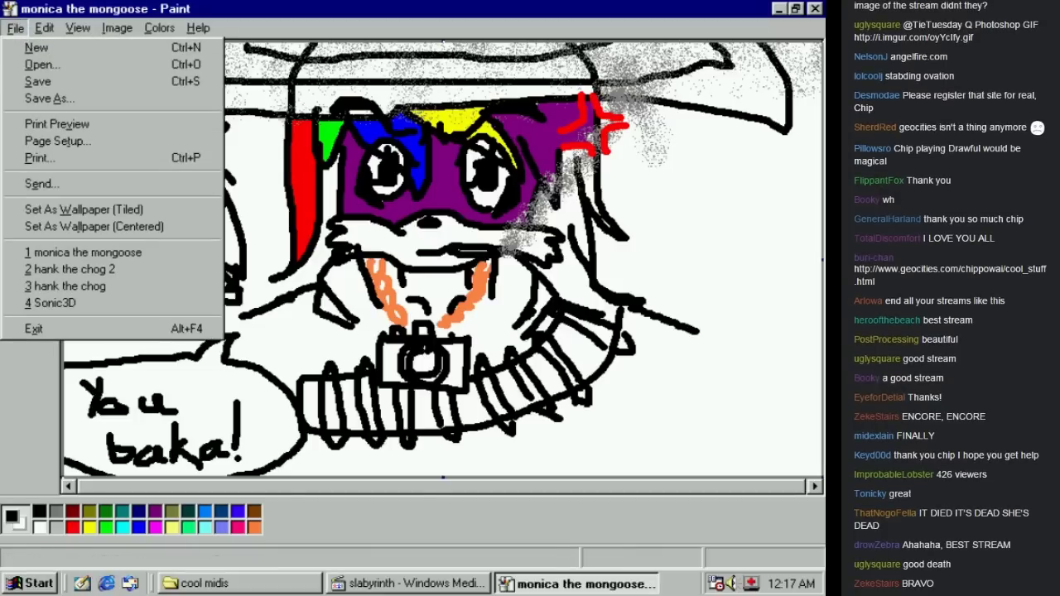
left_click(36, 81)
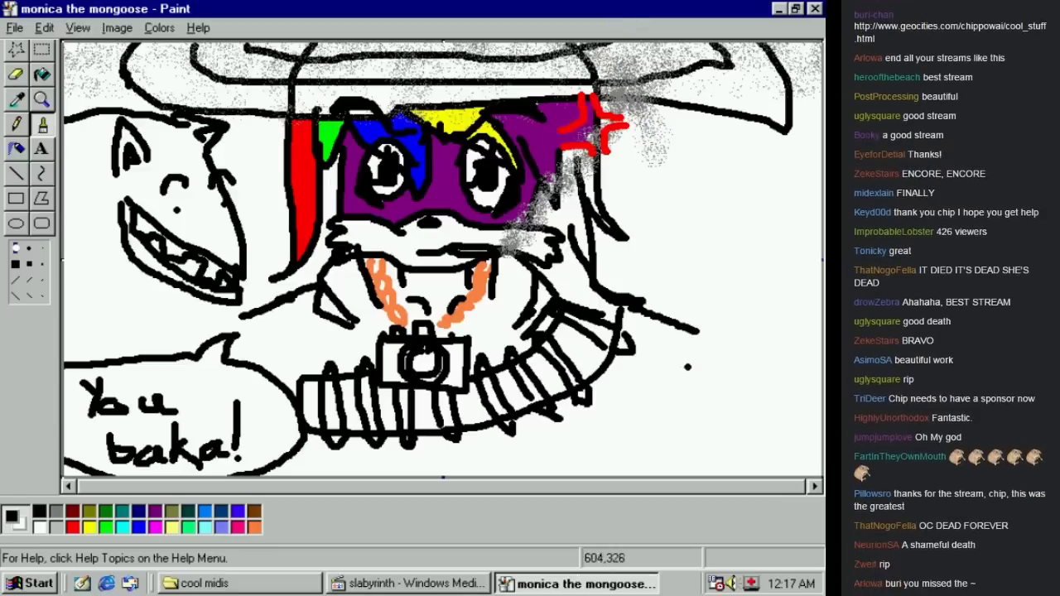
Close the drawing, switch to Windows Media Player and play slabyrinth from the start with the volume raised
left_click(815, 9)
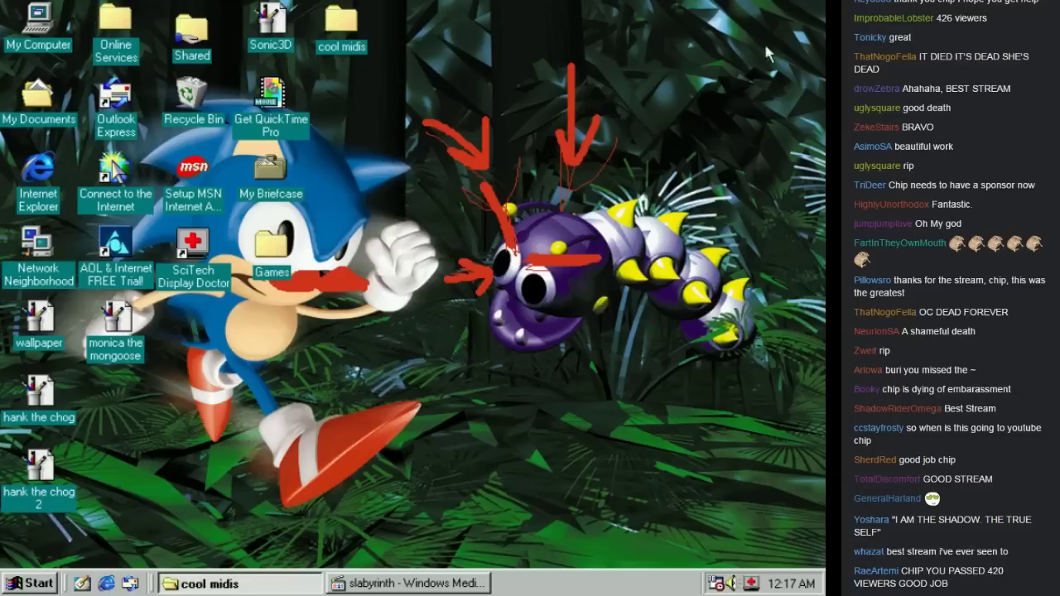
left_click(399, 588)
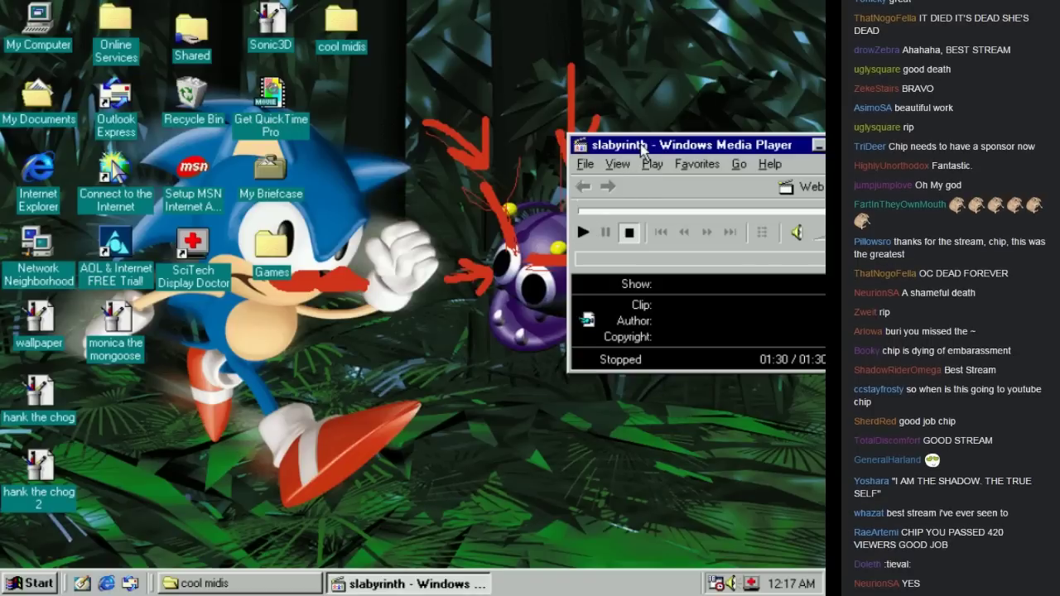
left_click_drag(645, 146, 497, 142)
left_click(437, 232)
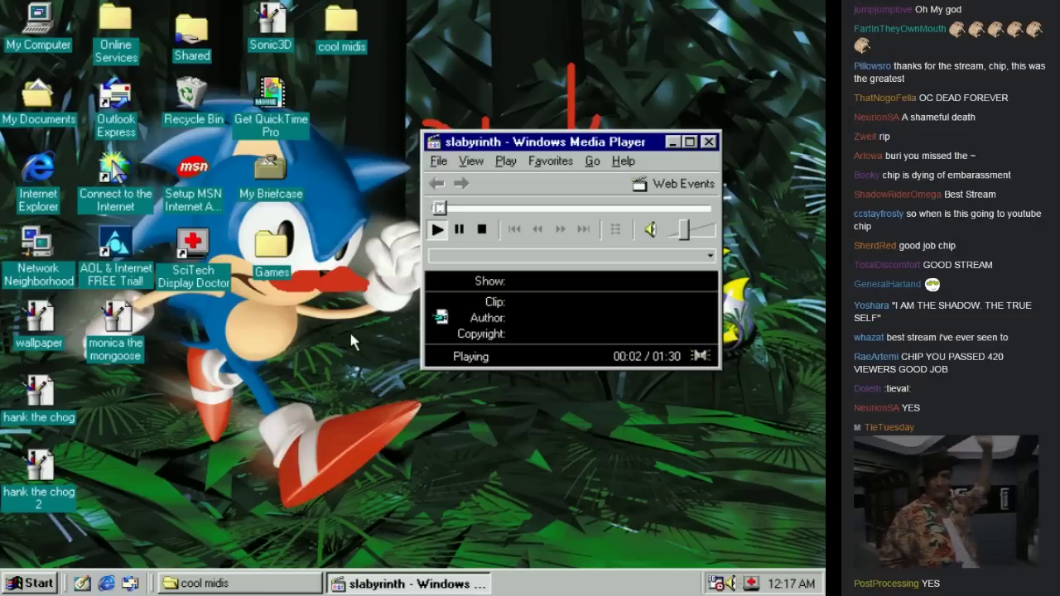
left_click_drag(684, 230, 702, 231)
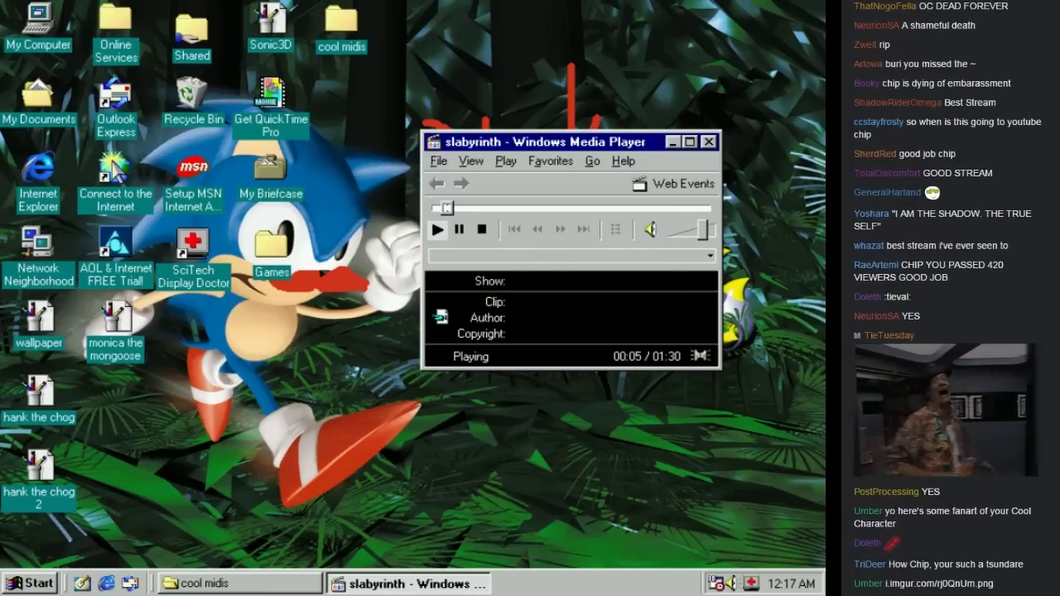
Start JezzBall from the desktop's Games folder and split the level 1 field with a vertical wall near its middle
double_click(292, 270)
double_click(454, 205)
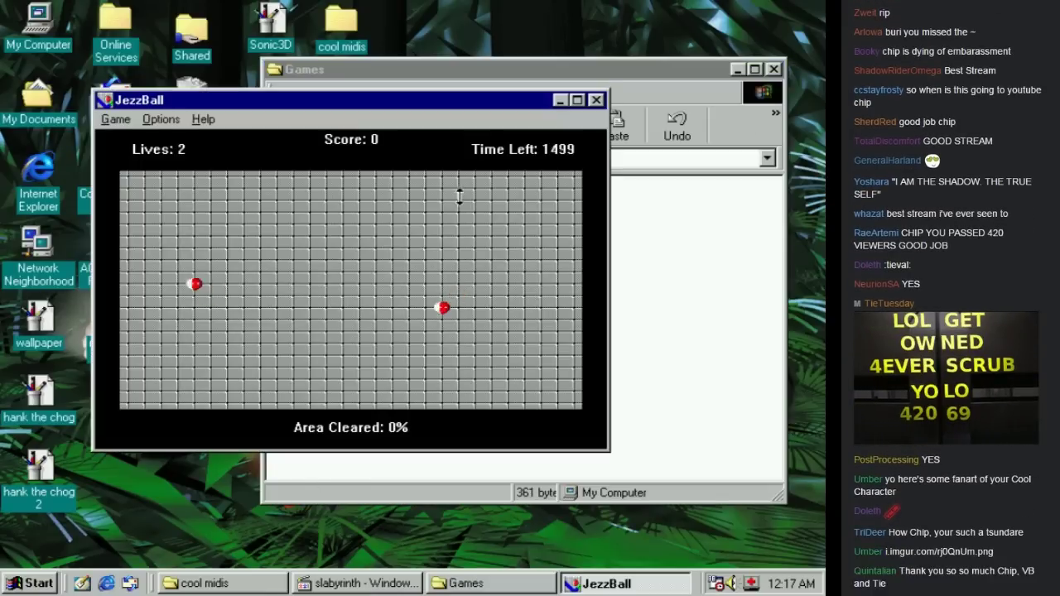
left_click(351, 280)
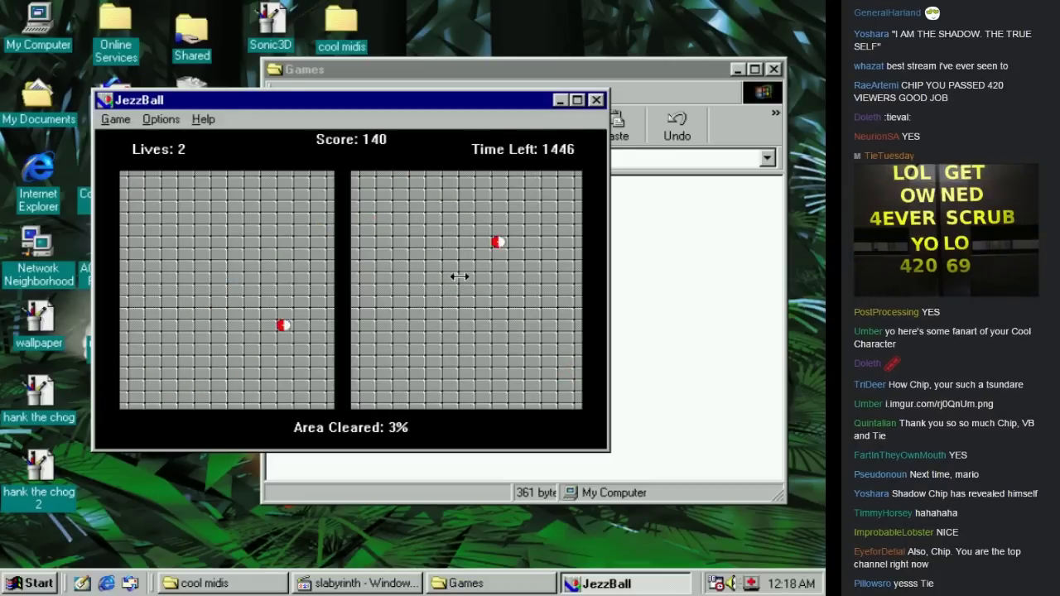
Confine the ball in the field's right half to a small lower-corner chamber with horizontal and vertical walls
left_click(447, 295)
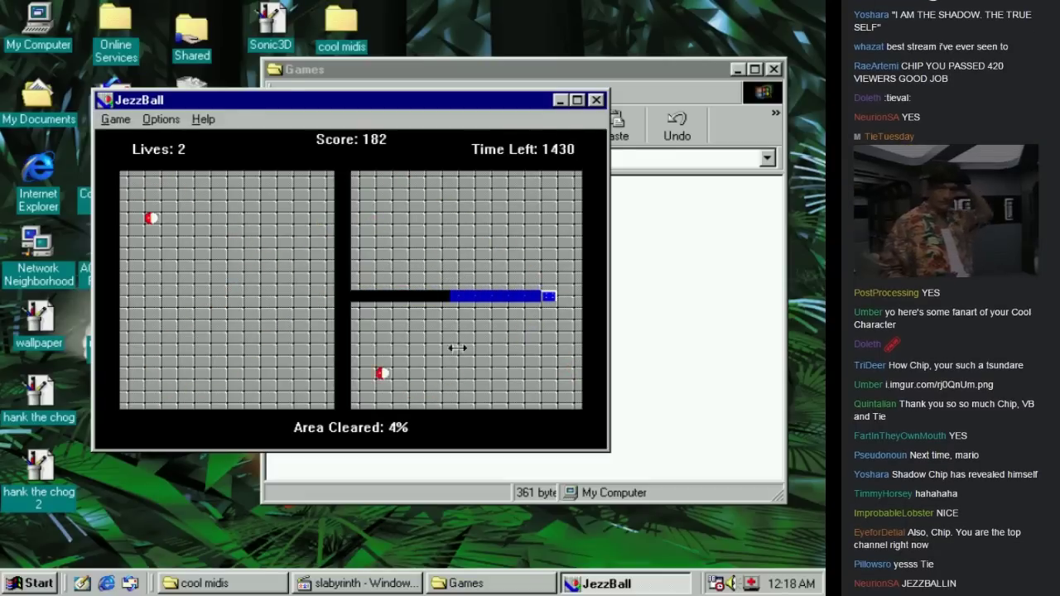
left_click(497, 361)
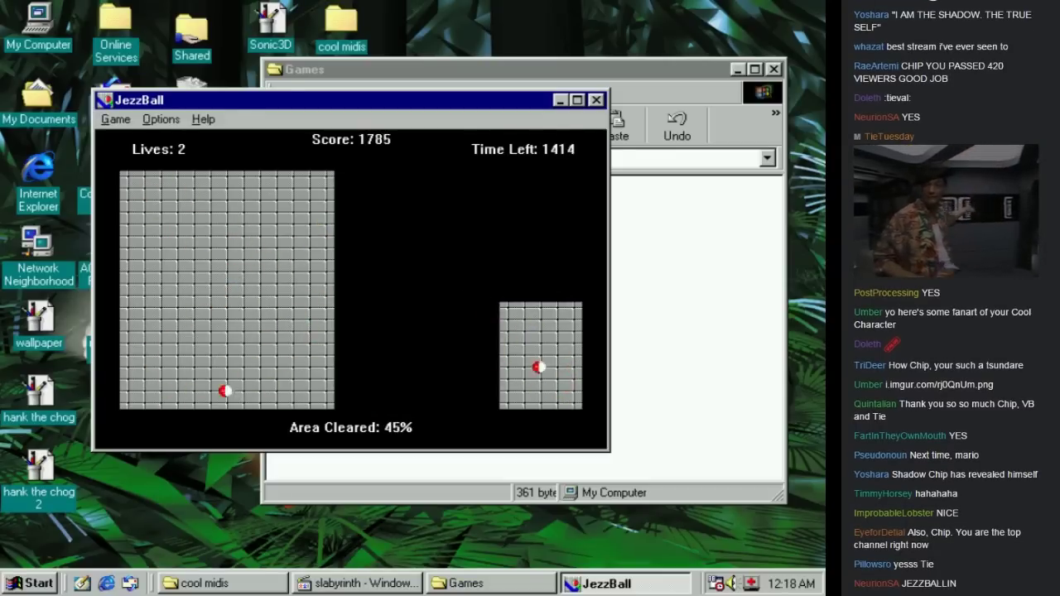
left_click(542, 356)
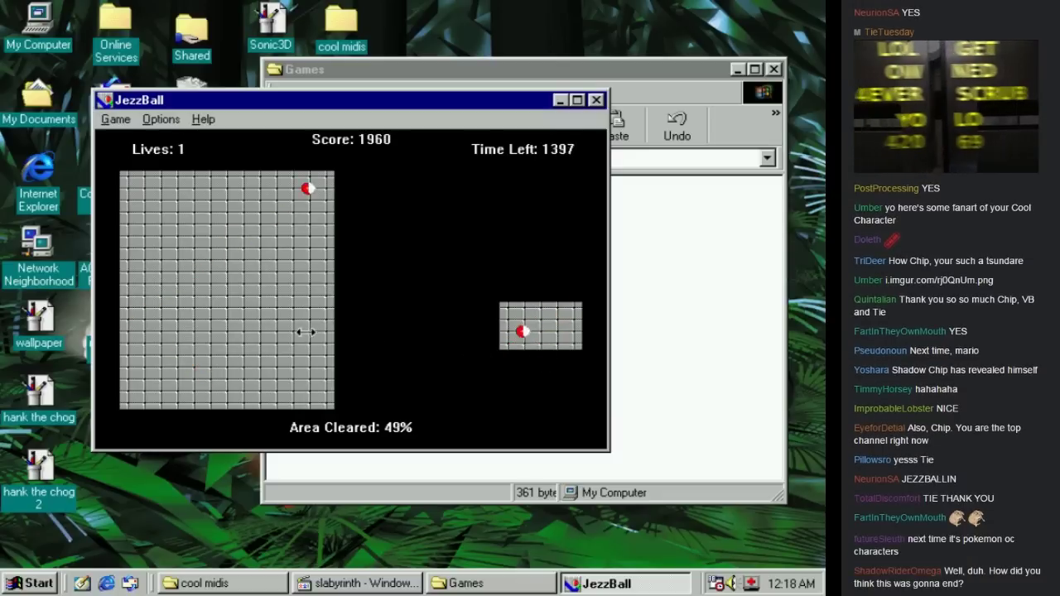
Build a horizontal wall across the middle of the left half to finish level 1, and go on to level 2
left_click(230, 299)
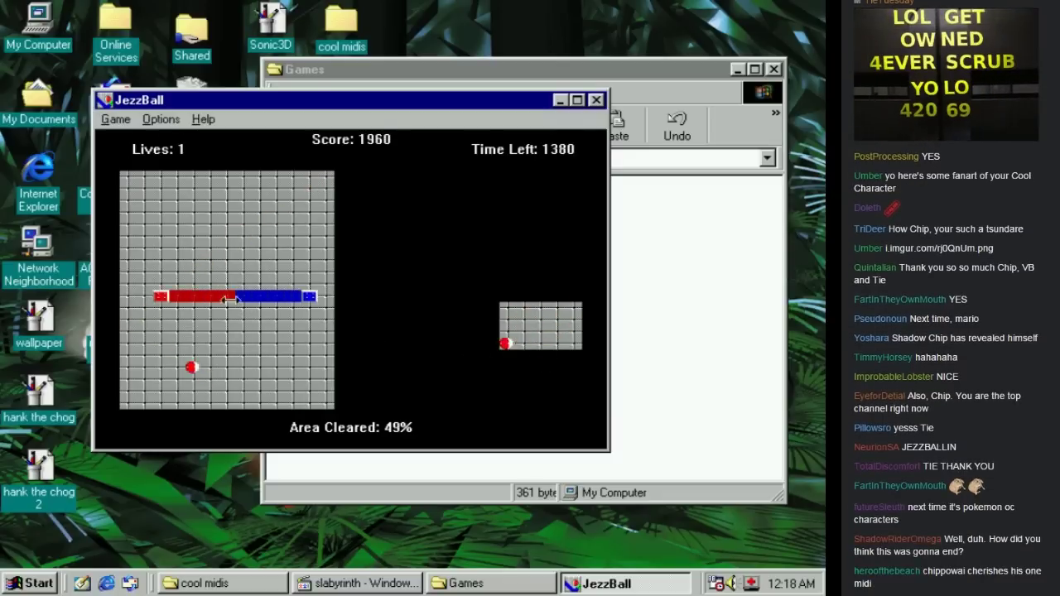
right_click(227, 342)
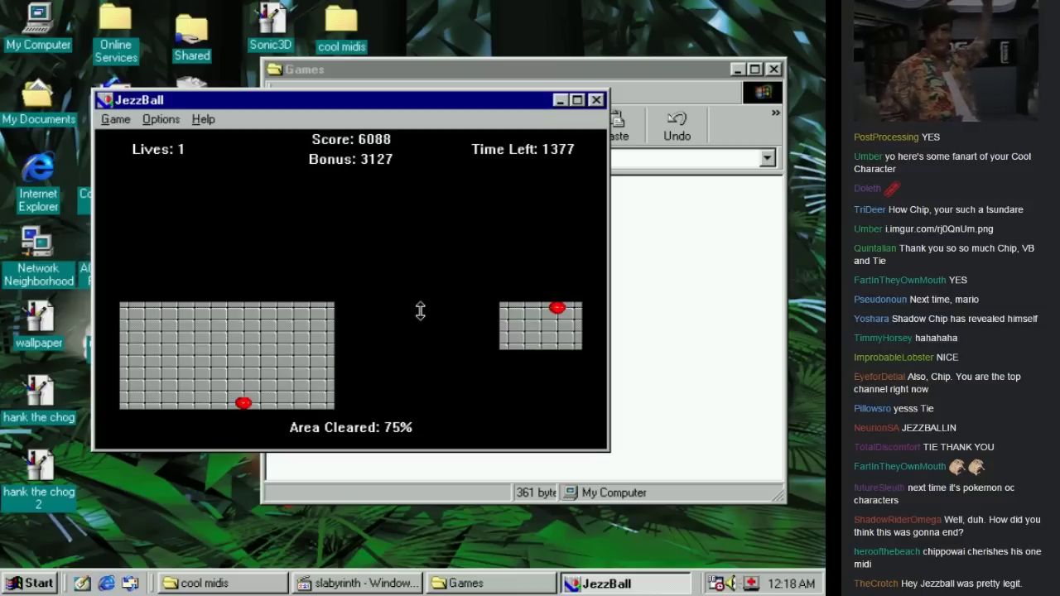
left_click(372, 361)
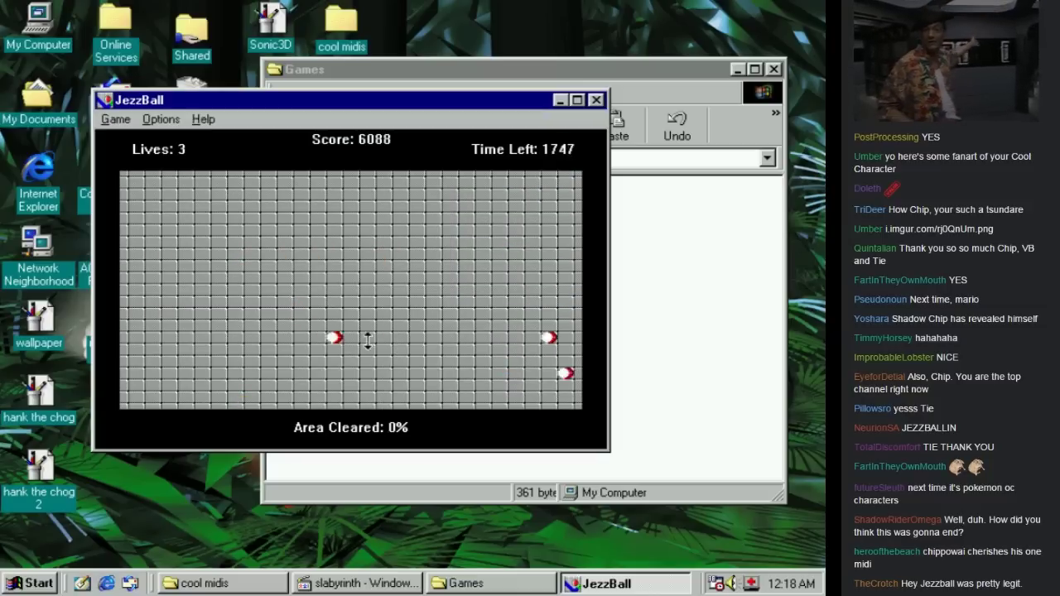
Split the level 2 field with a central vertical wall and confine the right half's ball to its lower corner
left_click(354, 279)
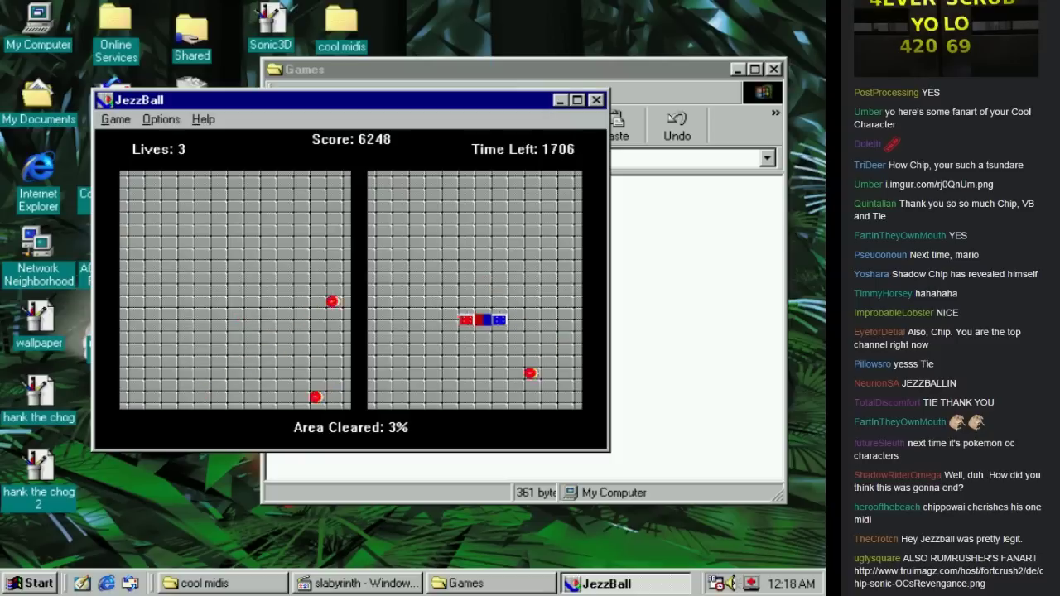
left_click(484, 355)
right_click(177, 294)
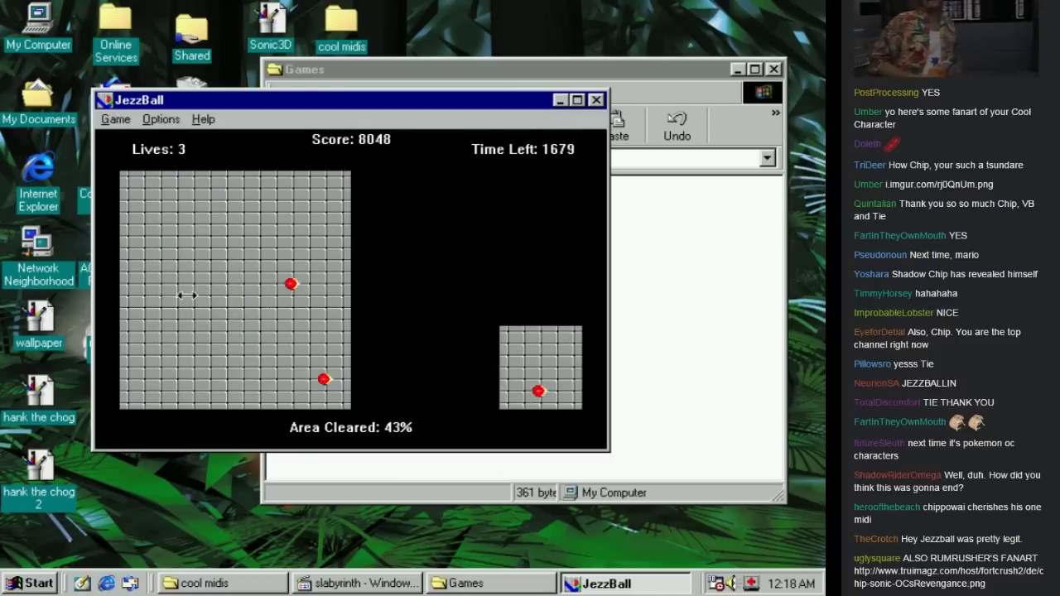
Divide the left half with a horizontal wall, shrink both chambers with vertical walls, and advance to level 3
left_click(231, 274)
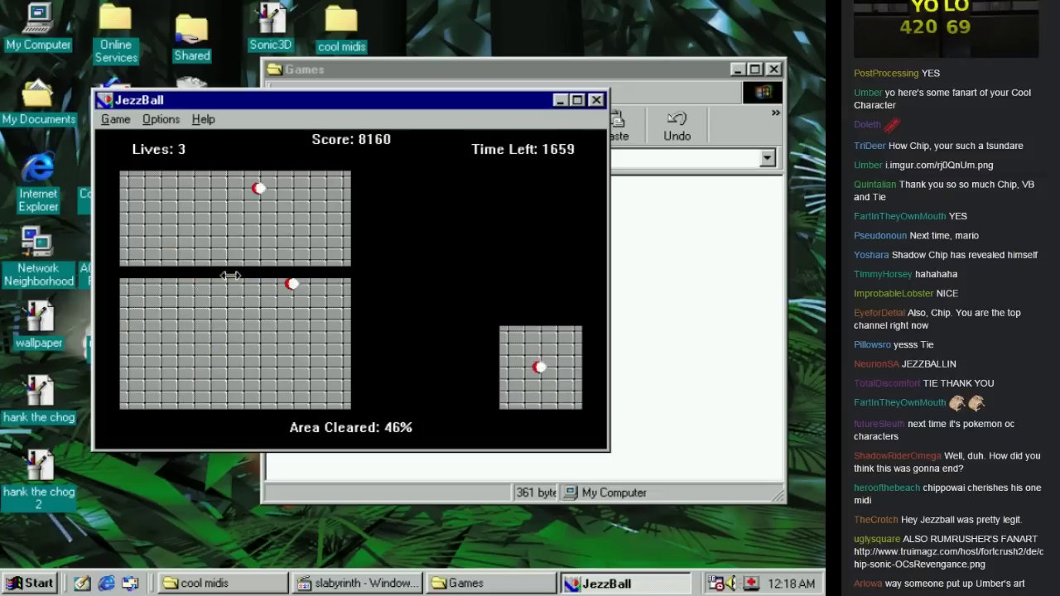
left_click(203, 213)
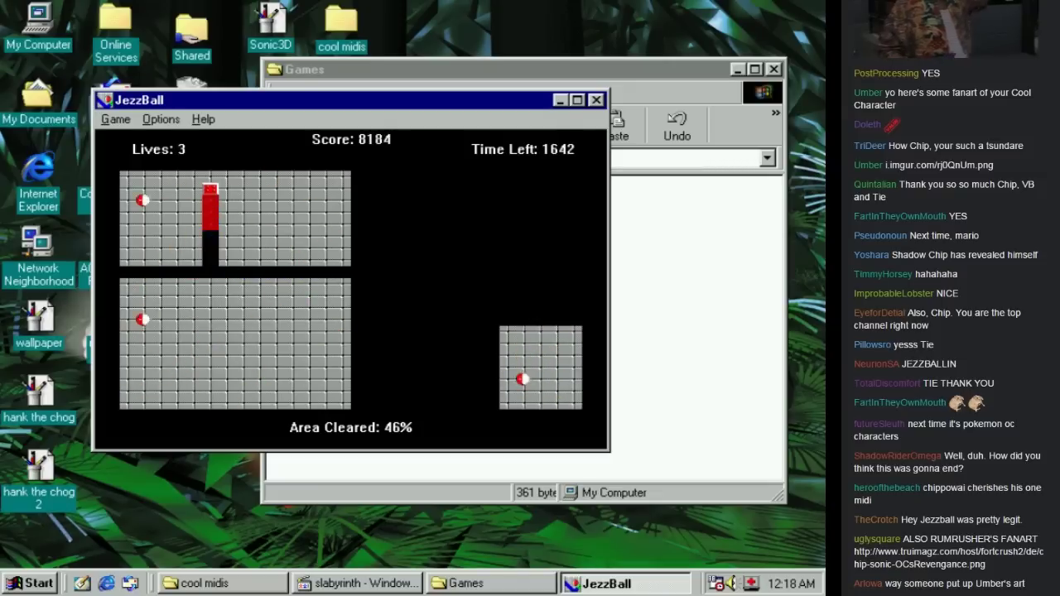
left_click(281, 343)
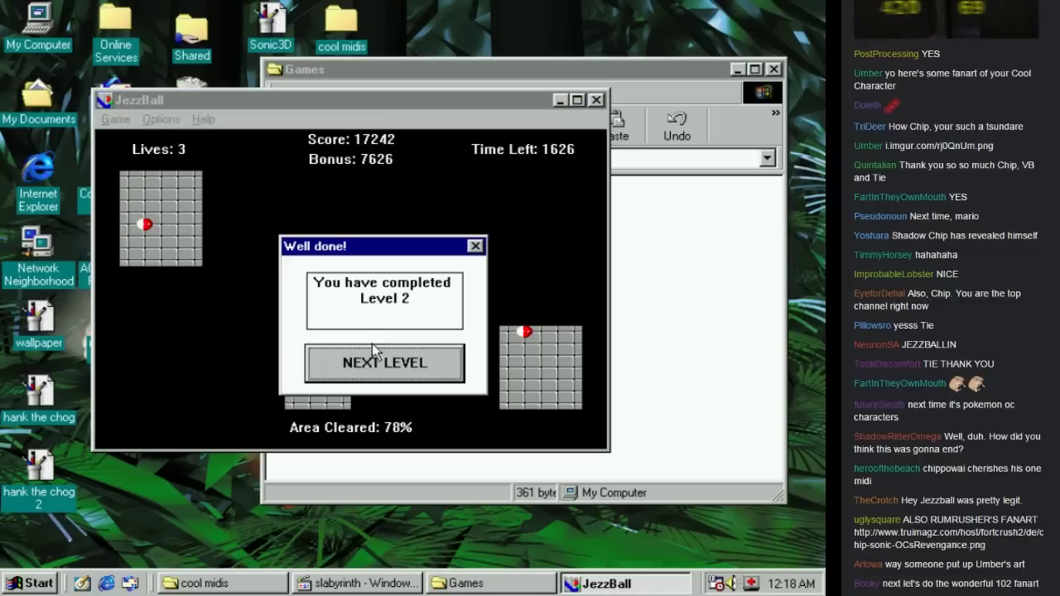
left_click(371, 351)
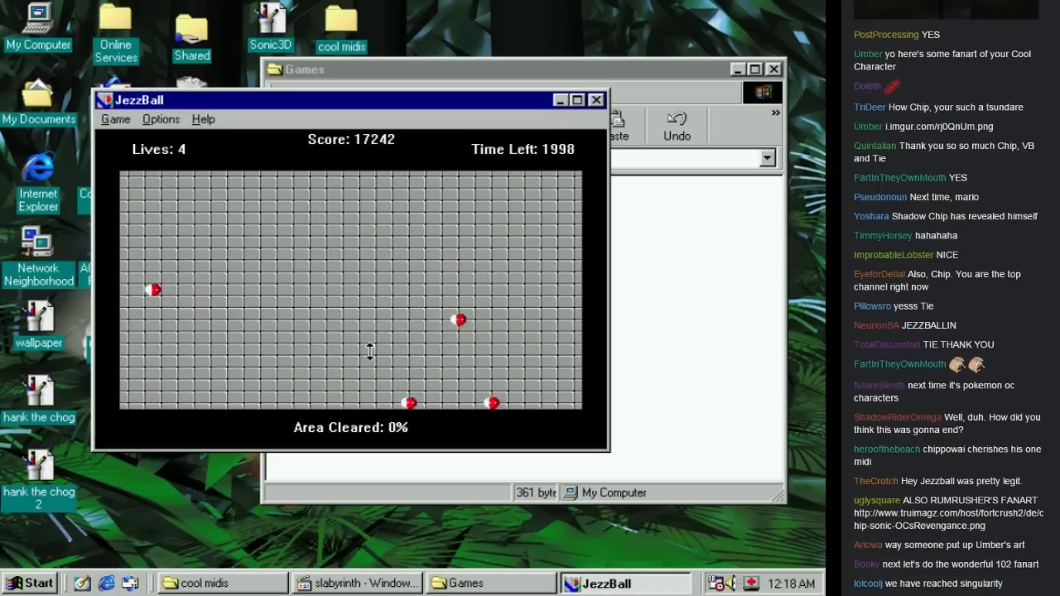
Divide the level 3 field with a full-height vertical wall in the middle and a horizontal wall across its right half
left_click(357, 296)
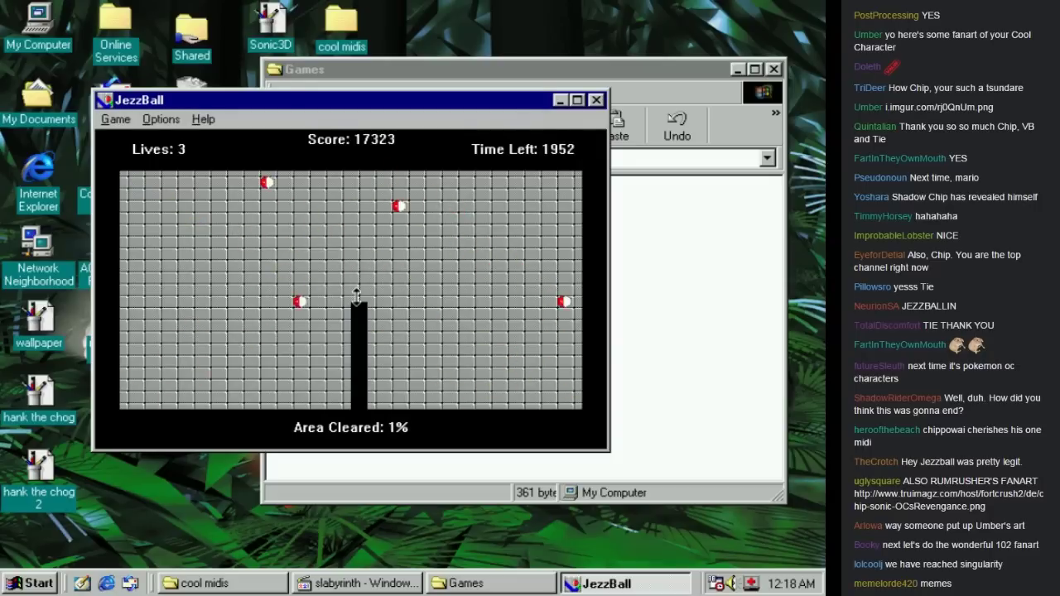
left_click(356, 297)
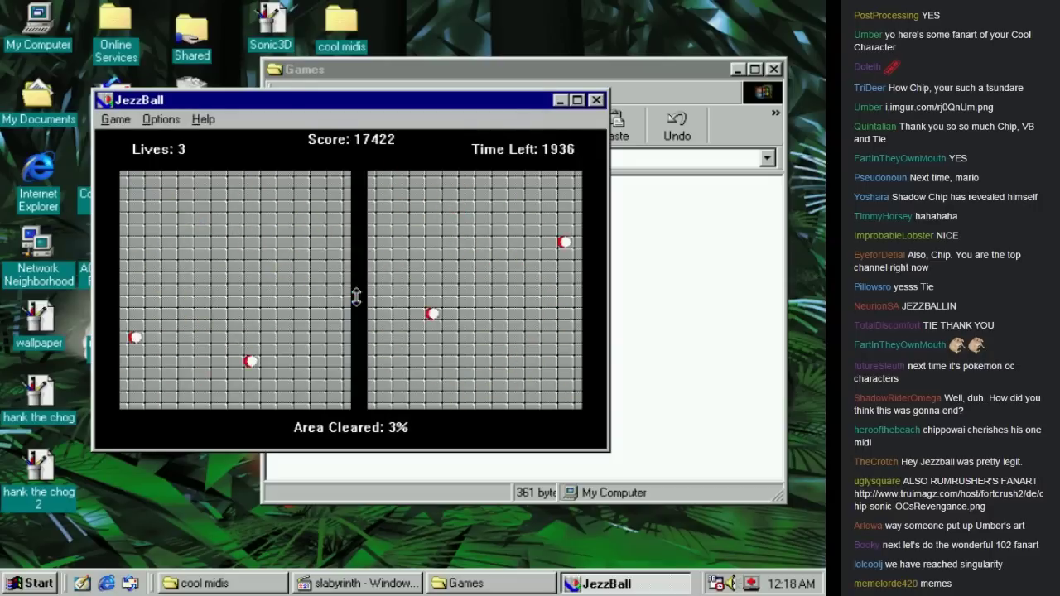
left_click(480, 289)
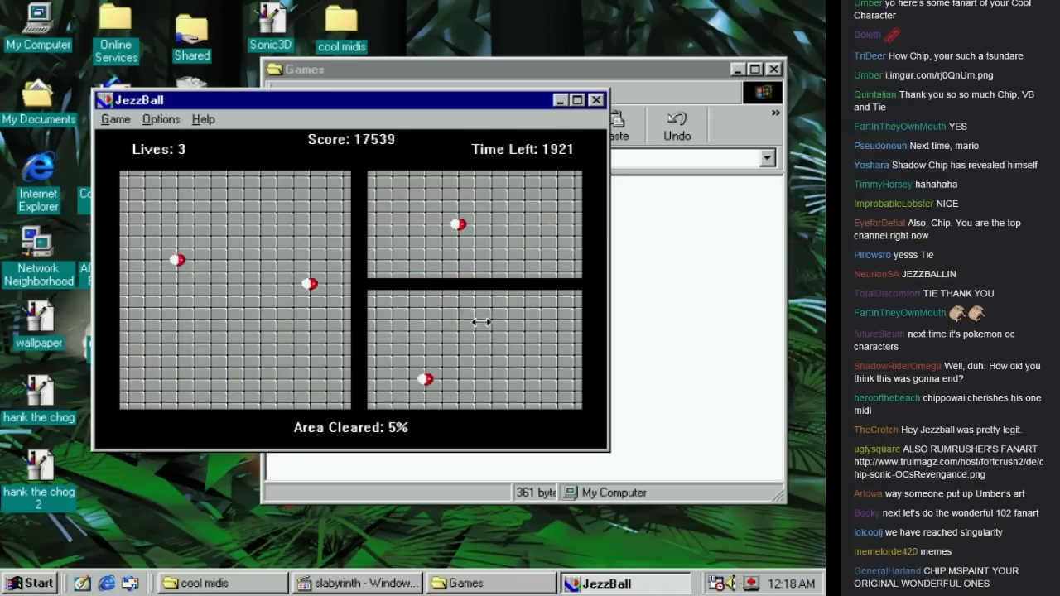
Shrink the lower-right chamber around its ball with a vertical wall and a horizontal wall
right_click(478, 331)
left_click(475, 349)
right_click(518, 361)
left_click(521, 357)
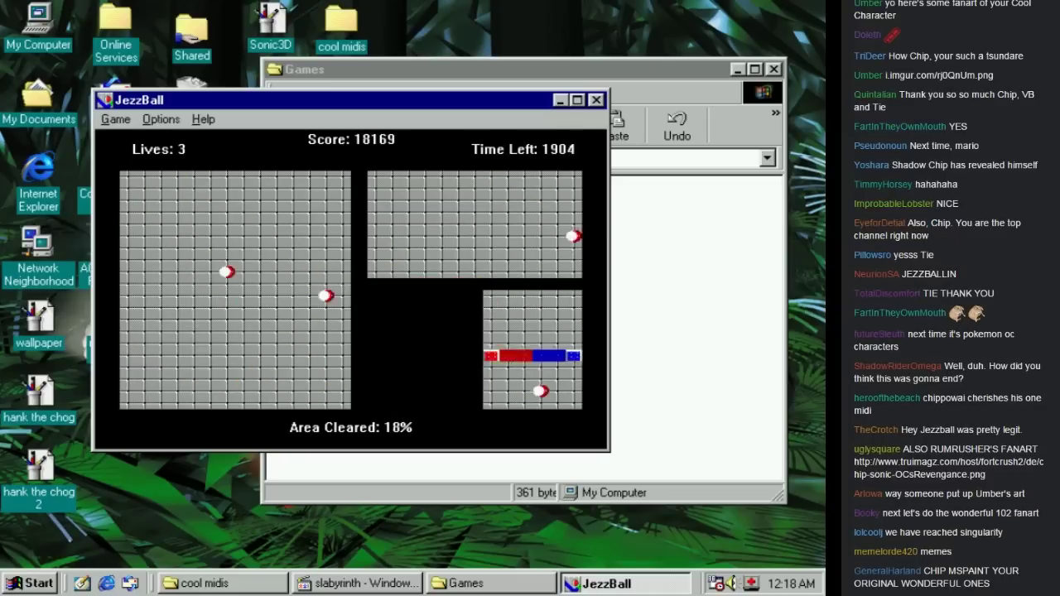
Shrink the upper-right chamber with a vertical wall and a horizontal wall near its lower edge
right_click(452, 211)
left_click(452, 211)
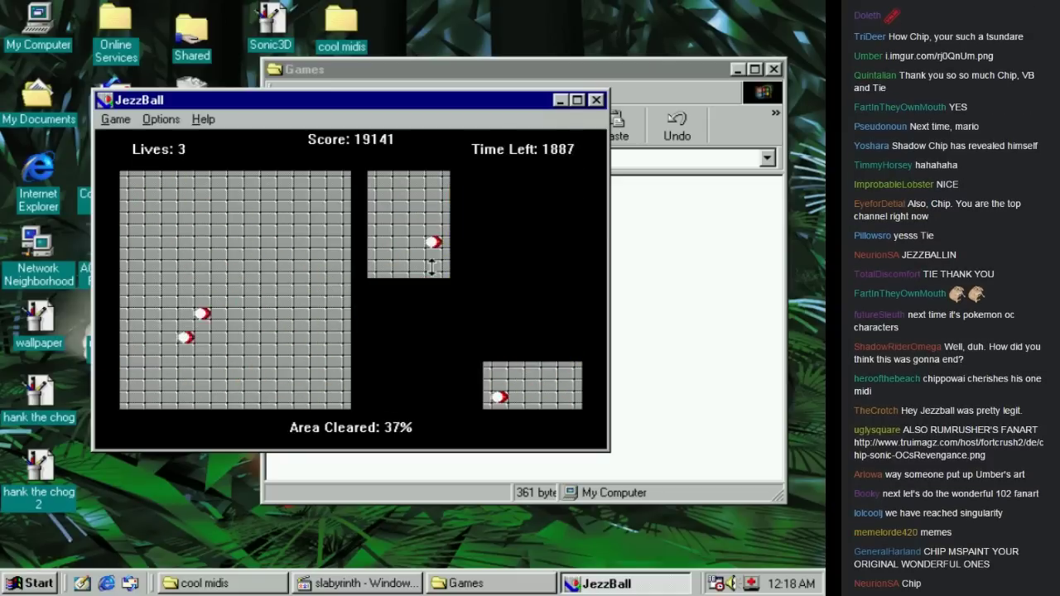
left_click(403, 242)
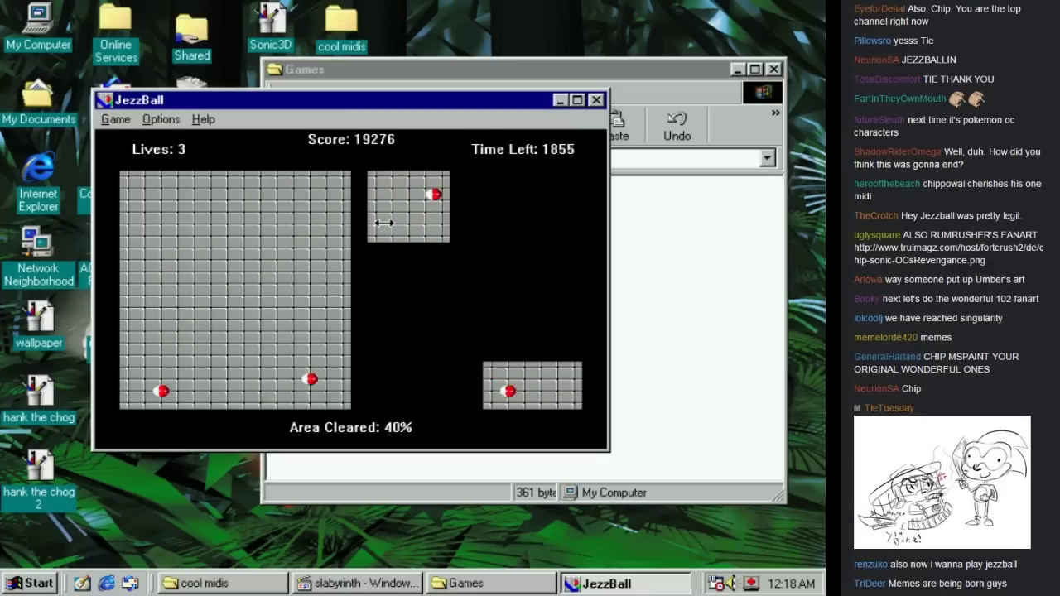
Wall the undivided left half into two small lower chambers to finish level 3, and advance to level 4
left_click(250, 298)
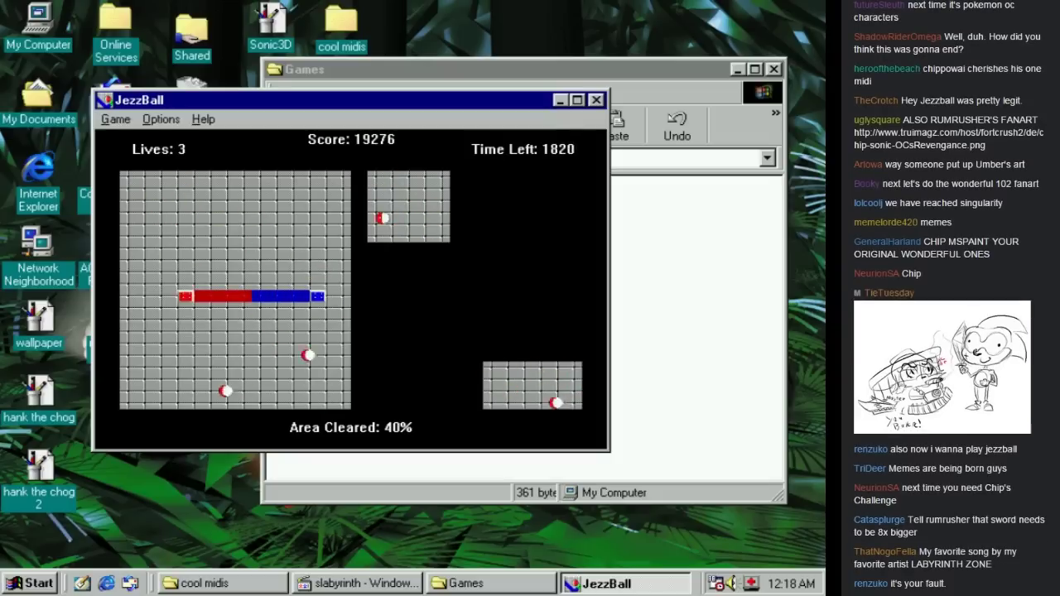
left_click(243, 349)
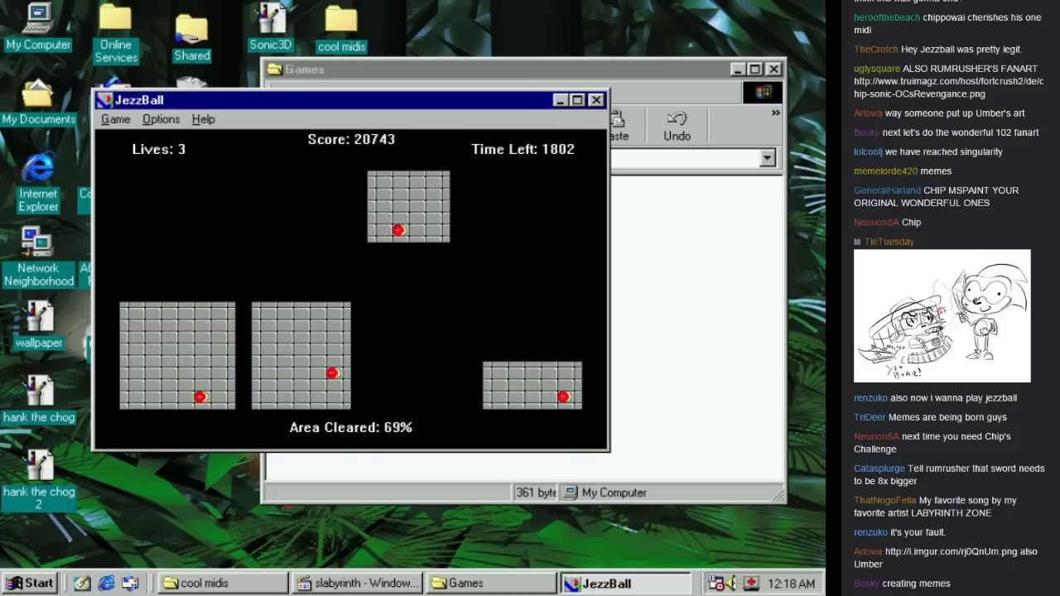
right_click(286, 362)
left_click(294, 362)
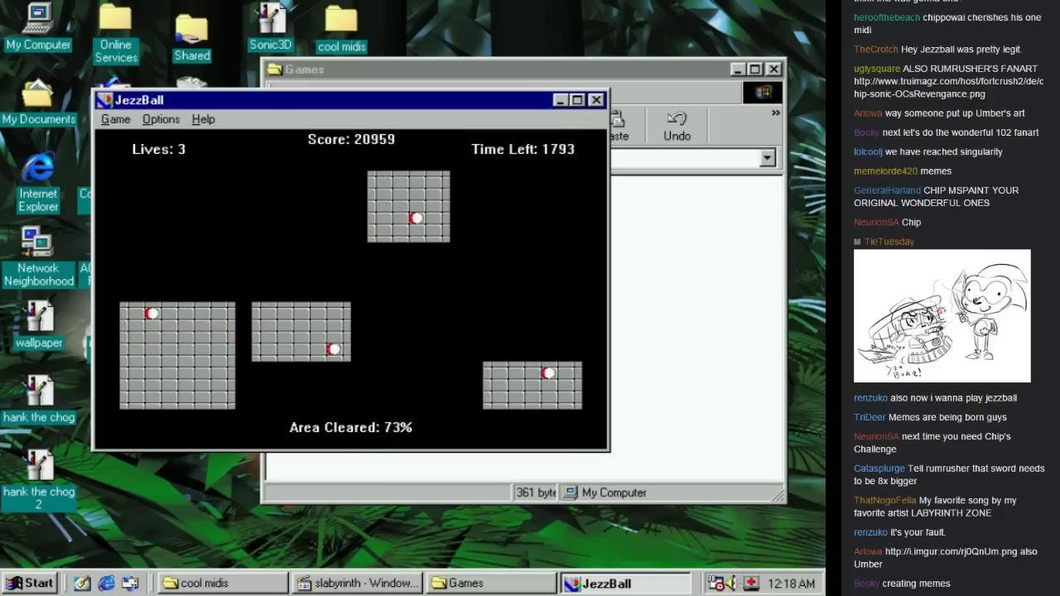
right_click(178, 349)
left_click(170, 350)
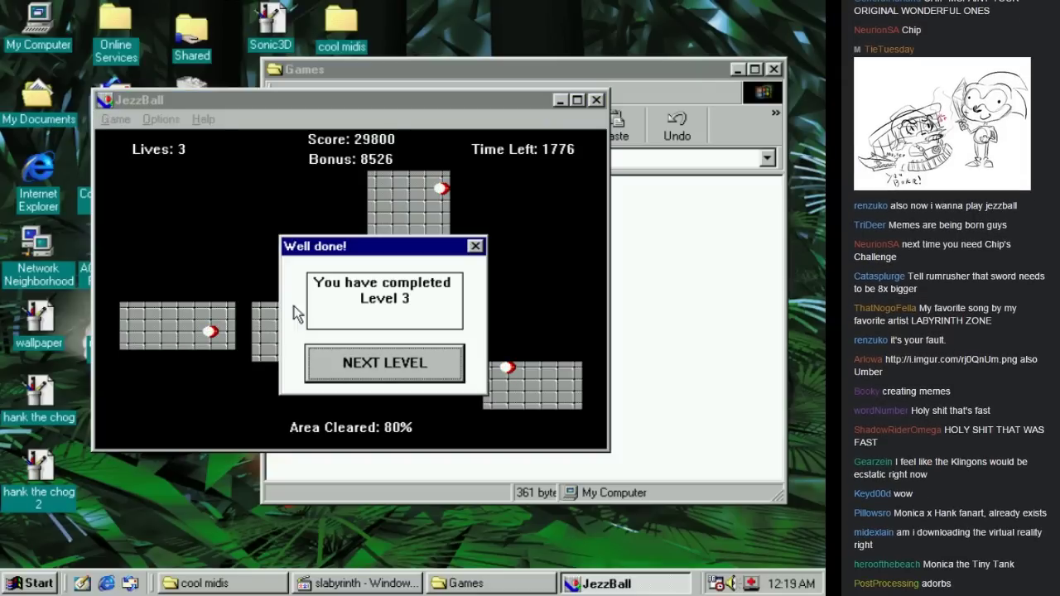
left_click(340, 358)
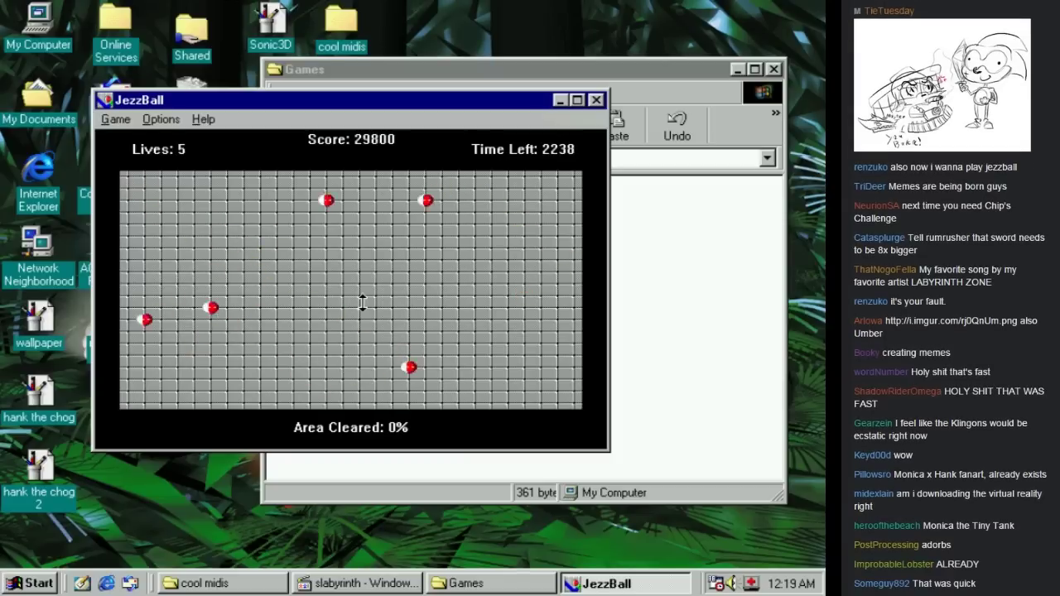
Try to split the level 4 field with a central vertical wall, and wall off its lower-right corner
left_click(362, 302)
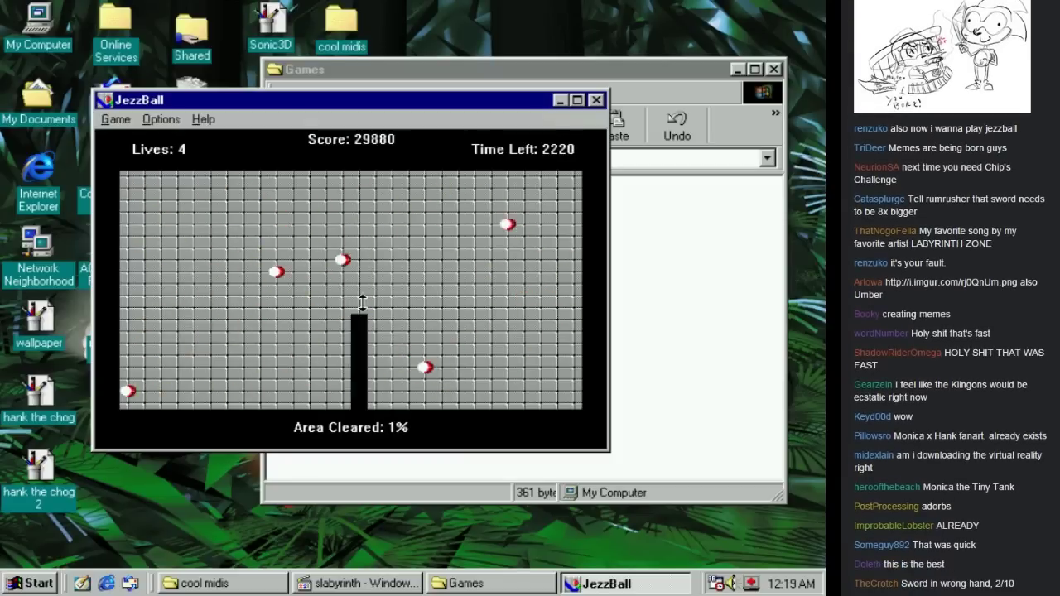
left_click(362, 302)
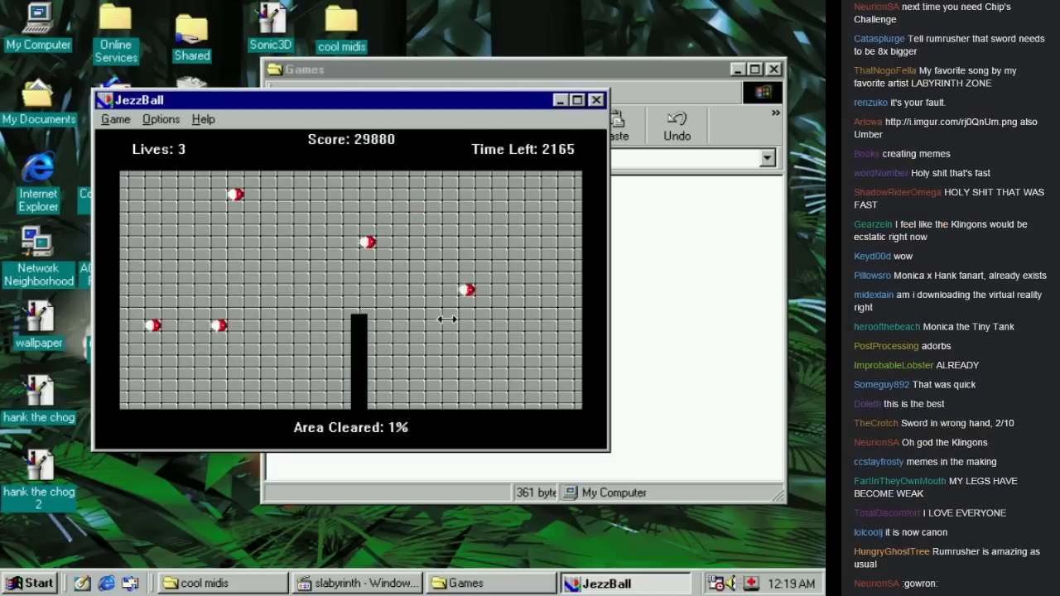
right_click(467, 292)
left_click(467, 296)
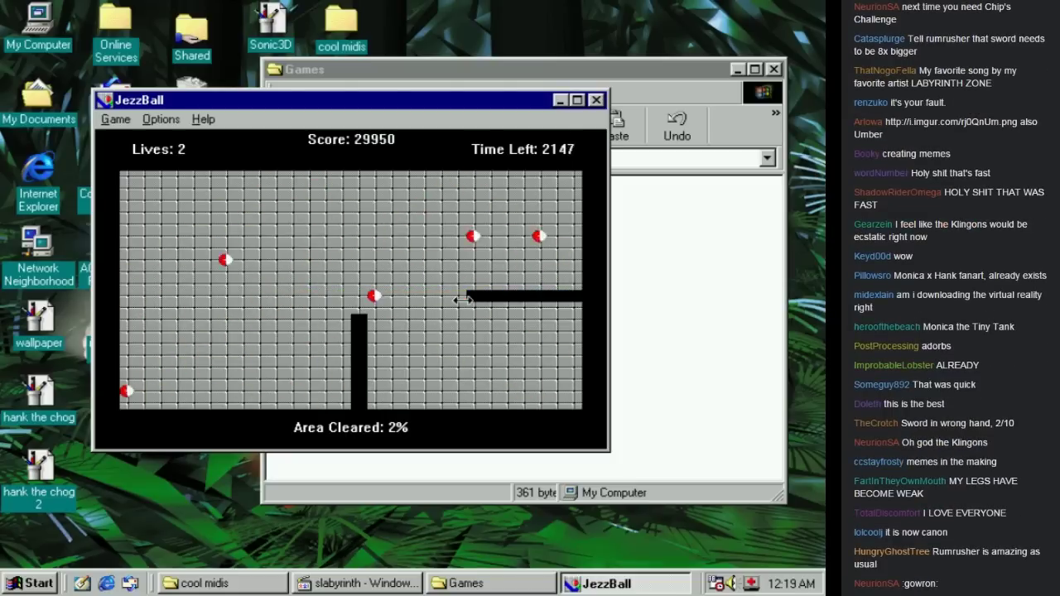
right_click(463, 301)
left_click(459, 324)
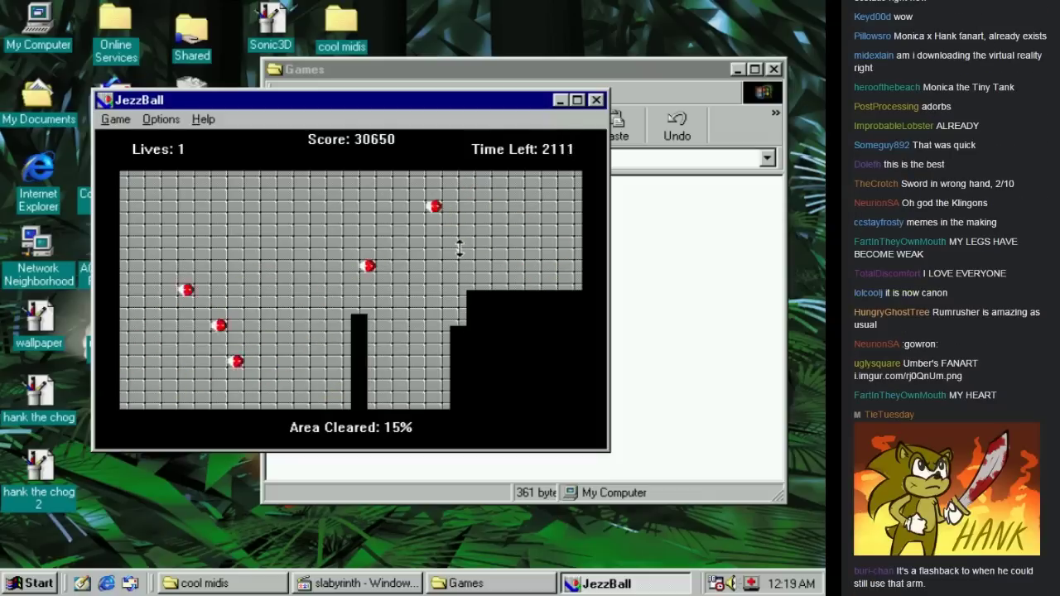
Separate the field's upper-right area with a vertical wall and cut across that chamber with a horizontal wall
left_click(460, 252)
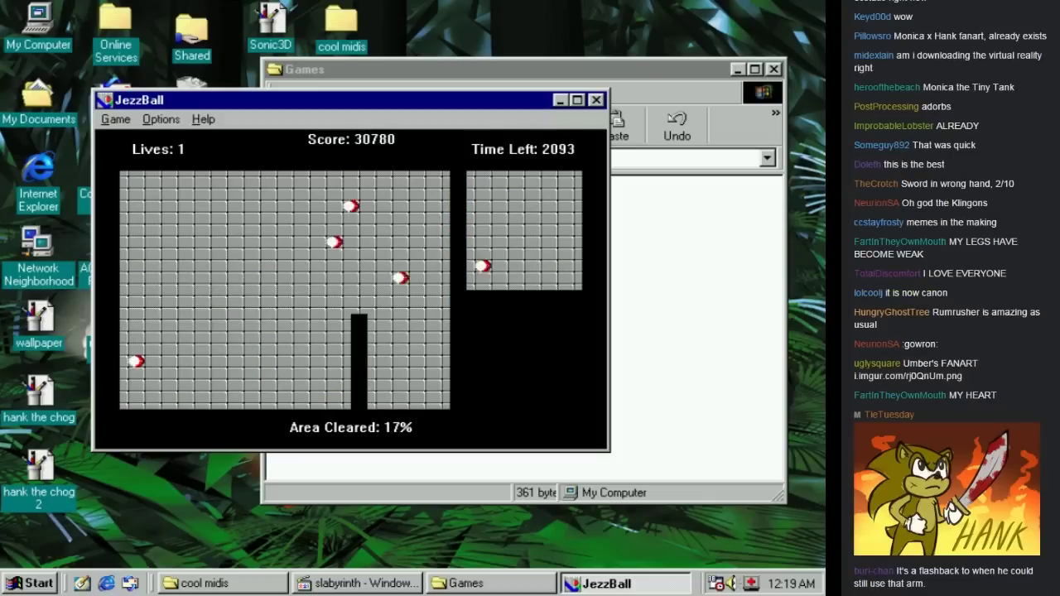
right_click(464, 263)
left_click(497, 226)
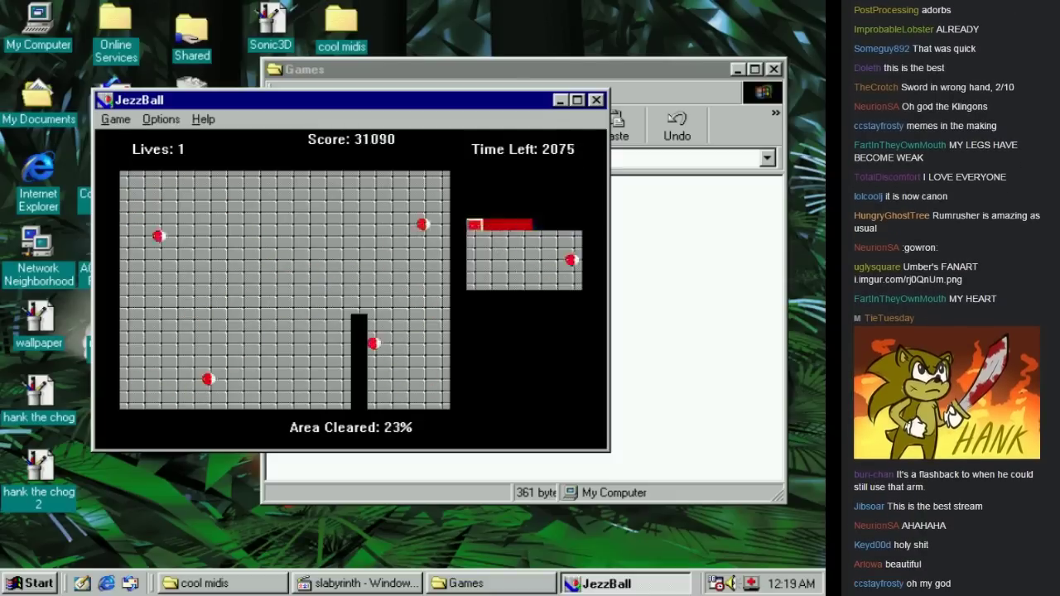
Shrink the small right chamber with a vertical wall, and seal off the large field's lower-right pocket with a horizontal wall
left_click(522, 265)
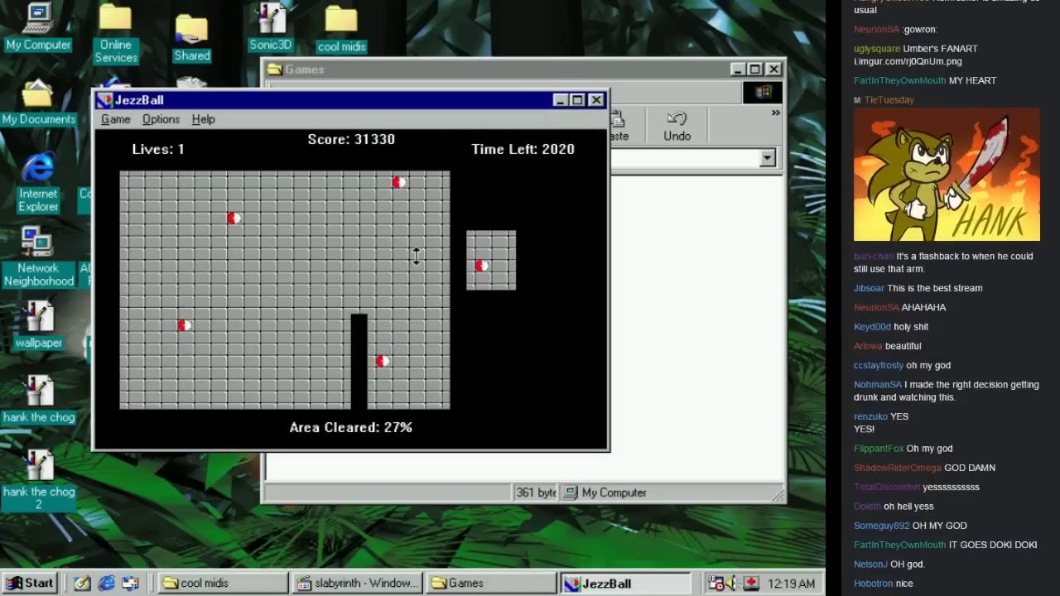
right_click(414, 307)
left_click(412, 314)
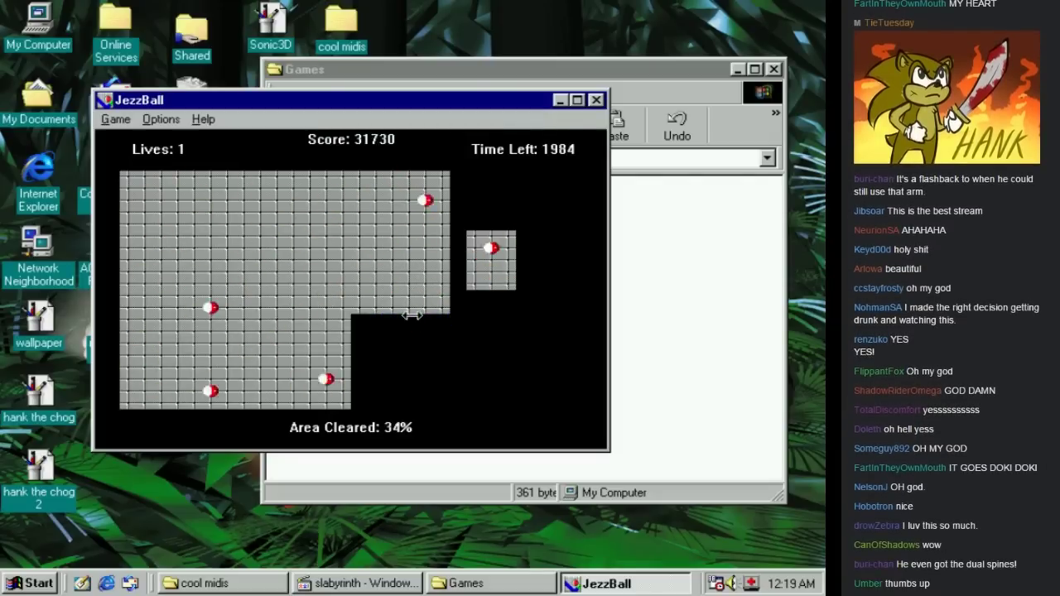
Try to divide the large left field with a vertical wall slightly left of its middle
right_click(340, 293)
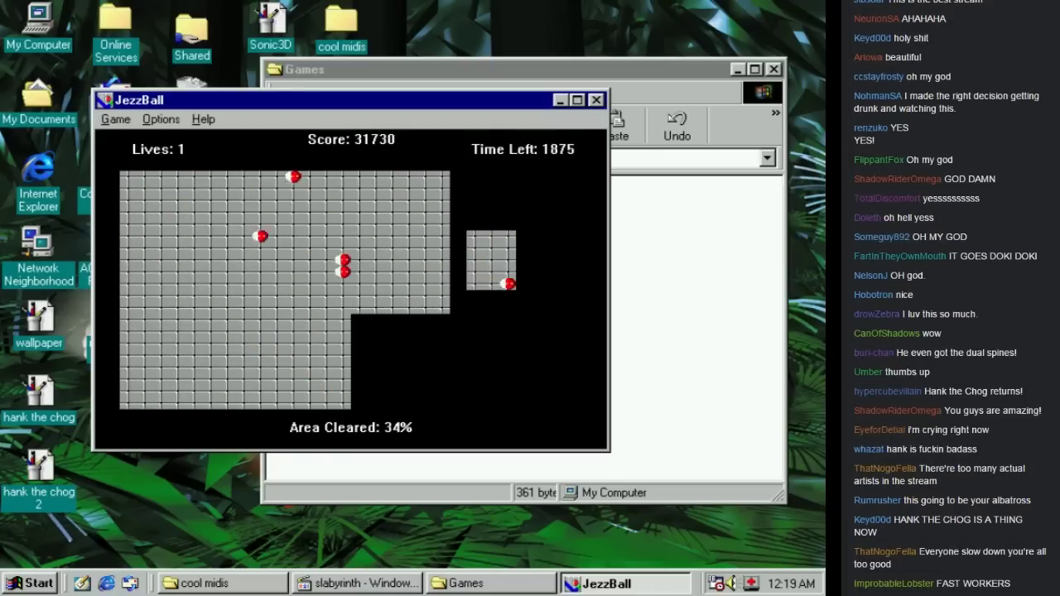
left_click(244, 263)
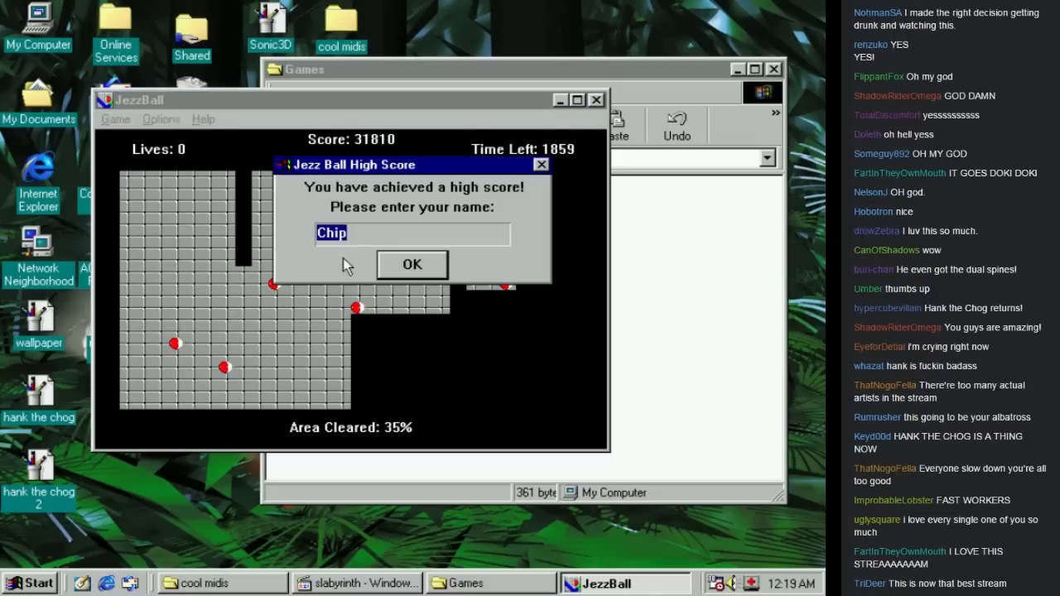
Save the high score under the suggested name, and exit JezzBall without starting a new game
left_click(412, 263)
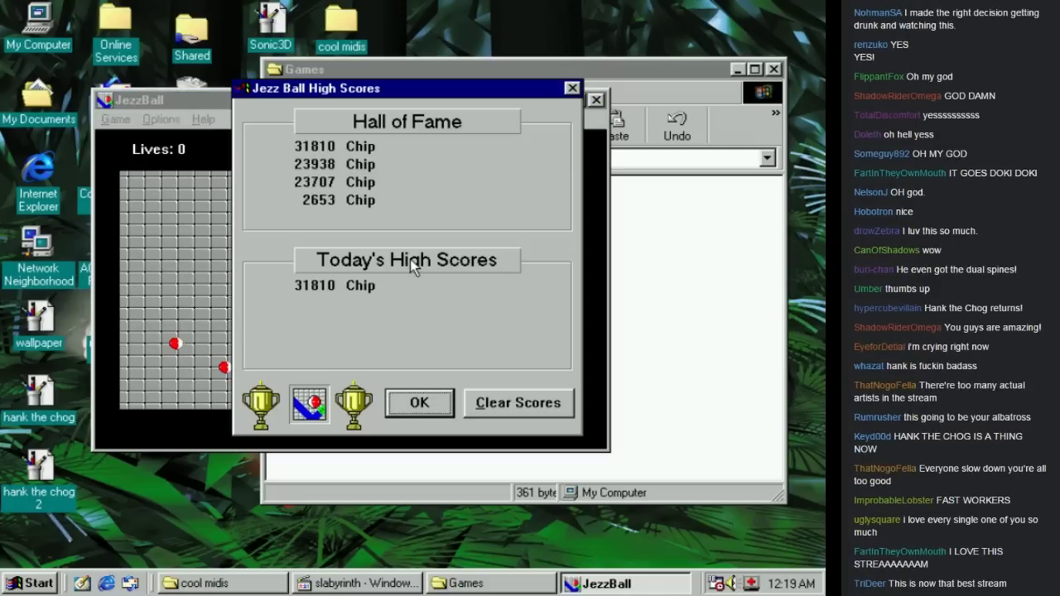
left_click(418, 402)
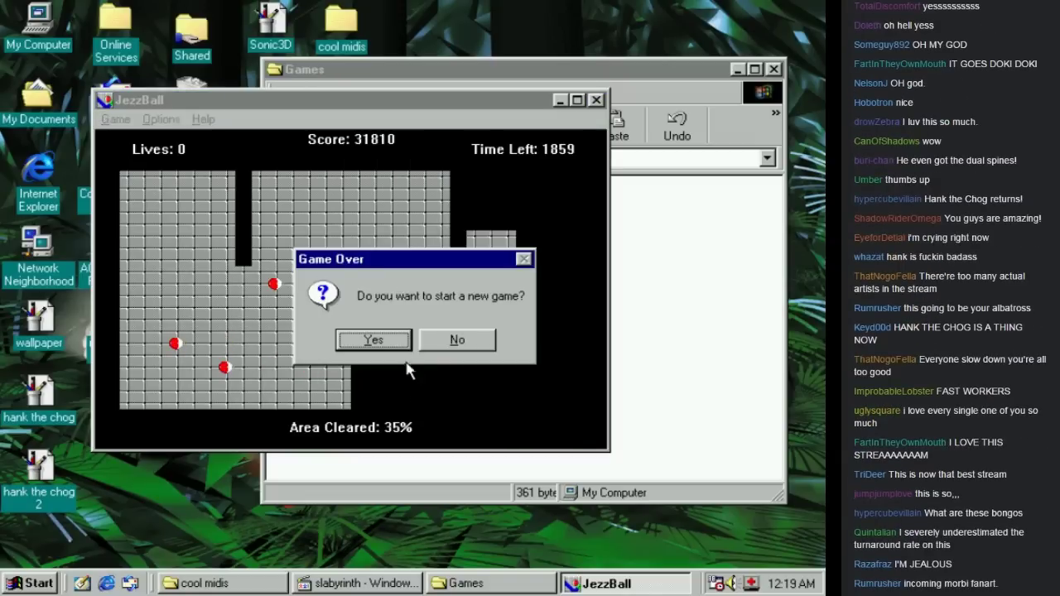
left_click(478, 342)
left_click(597, 101)
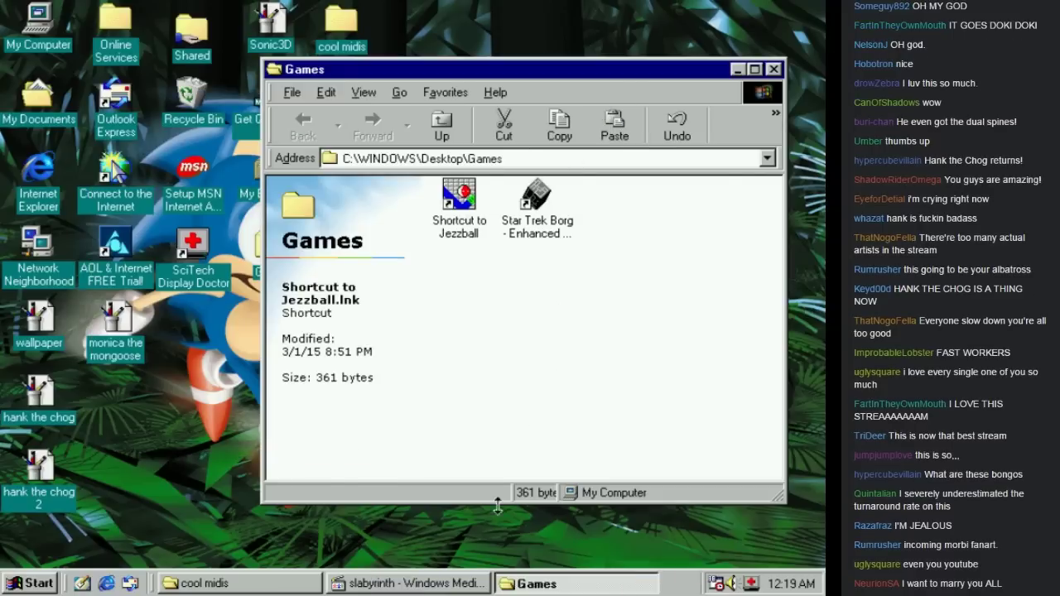
Switch to Windows Media Player, play the slabyrinth track, and rewind it to the beginning for another playthrough
left_click(440, 586)
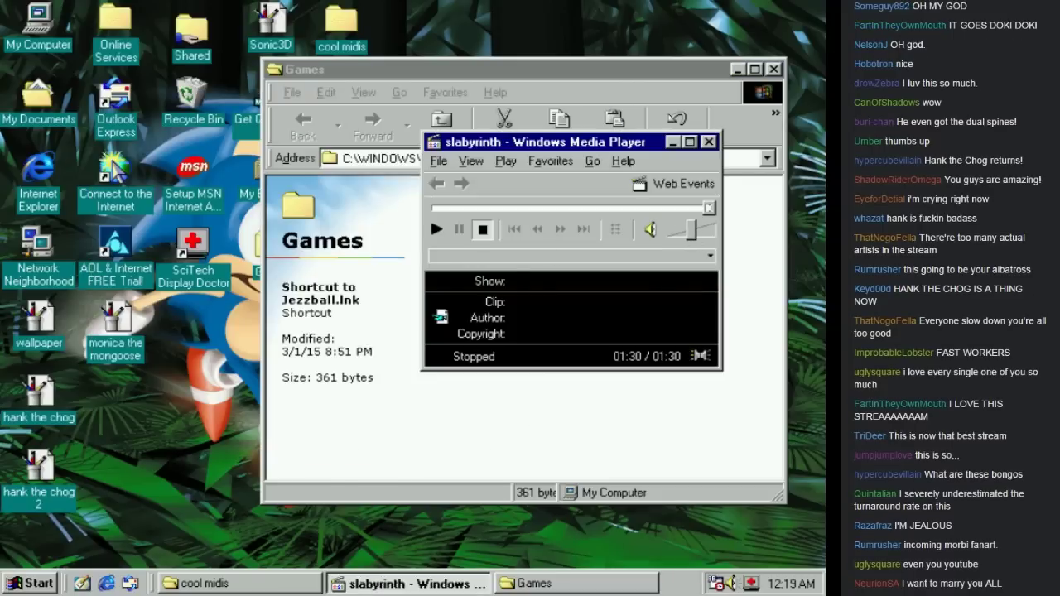
left_click(435, 230)
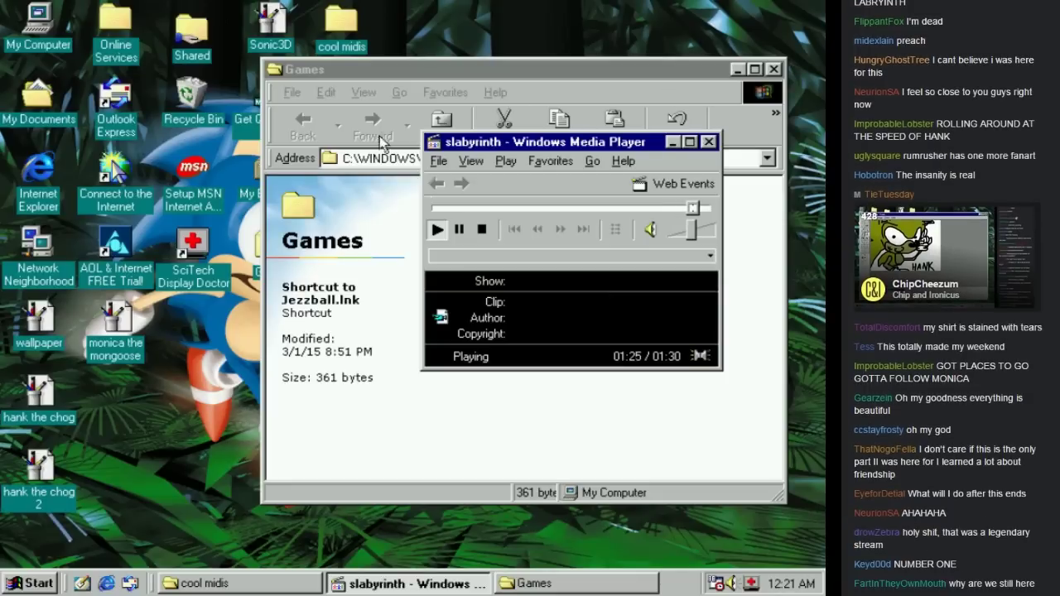
left_click_drag(436, 208, 407, 212)
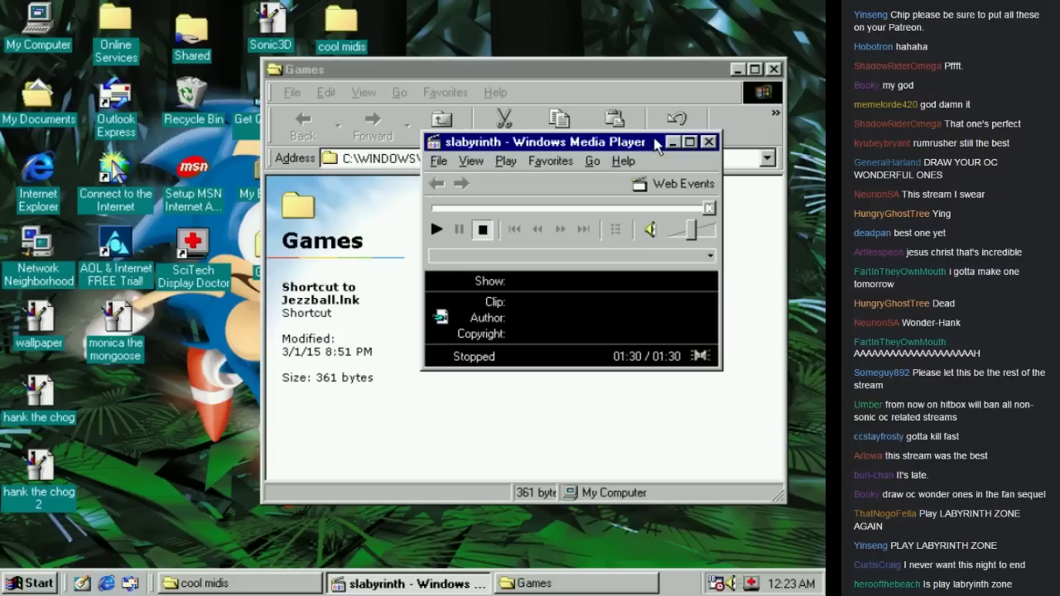
Move the slabyrinth player window slightly lower over the Games folder and play the track again
left_click_drag(655, 140, 661, 200)
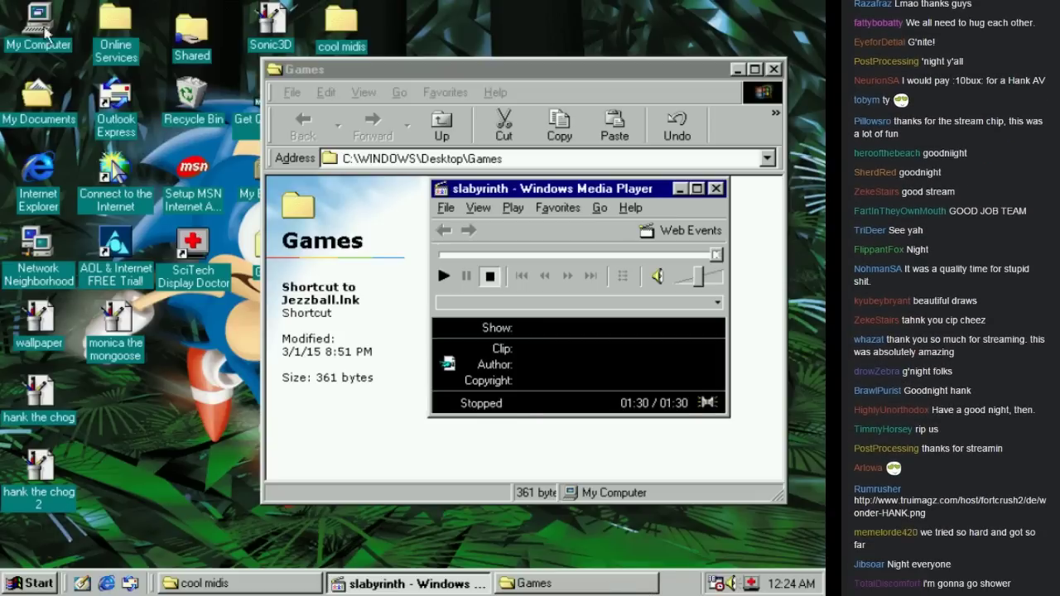
left_click(443, 277)
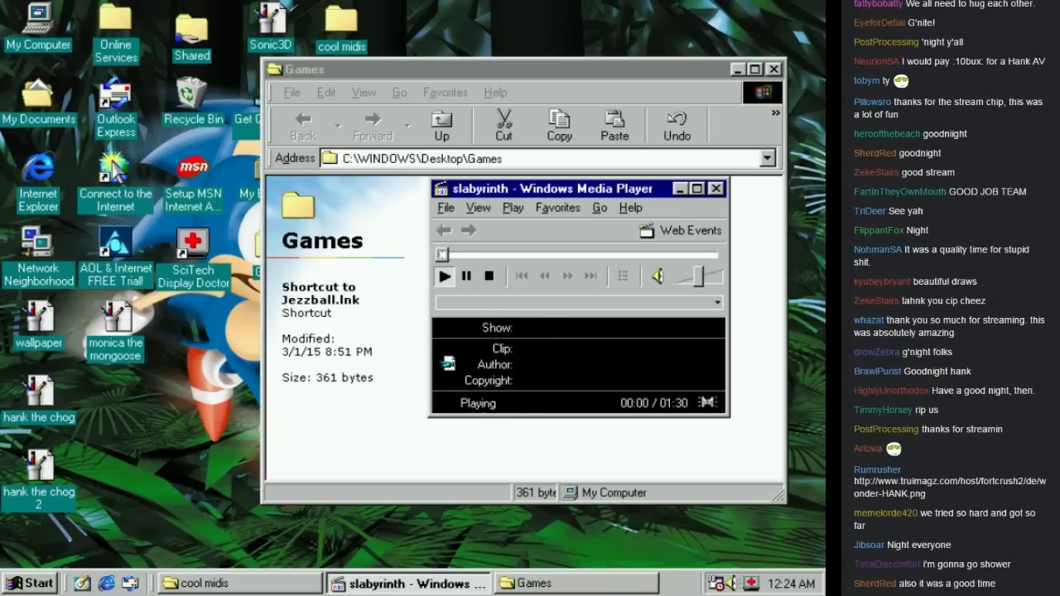